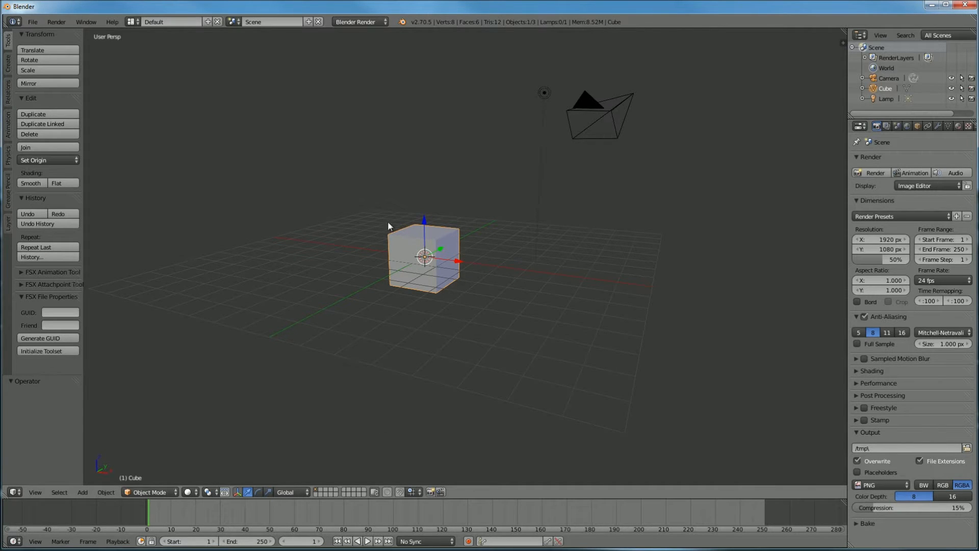
- Delete the default camera, lamp and cube from the scene
middle_drag(460, 231, 484, 288)
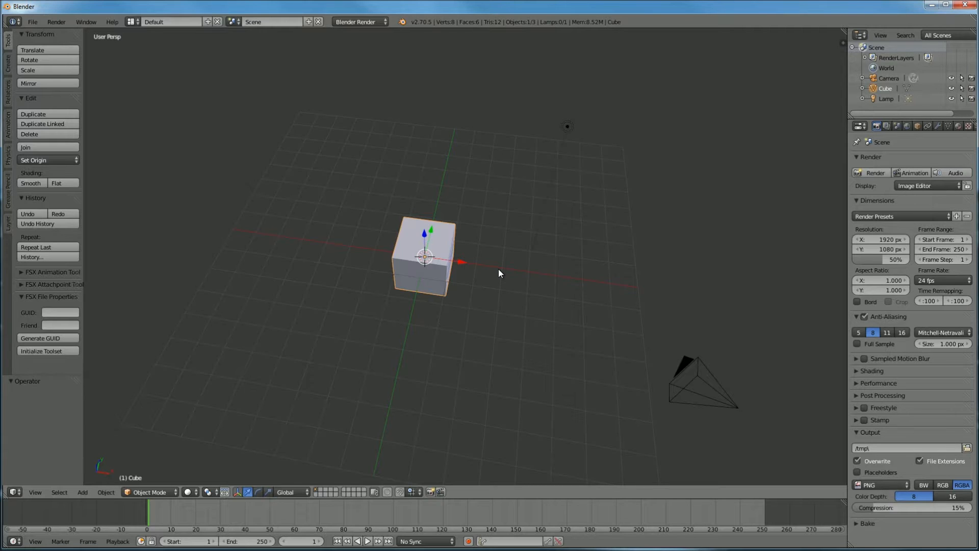
middle_drag(527, 296, 530, 223)
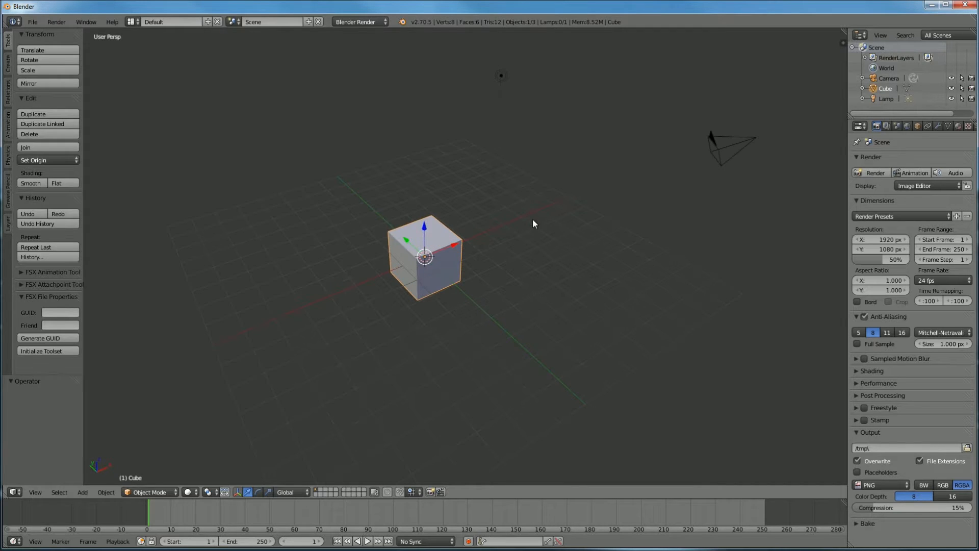
middle_drag(551, 218, 446, 299)
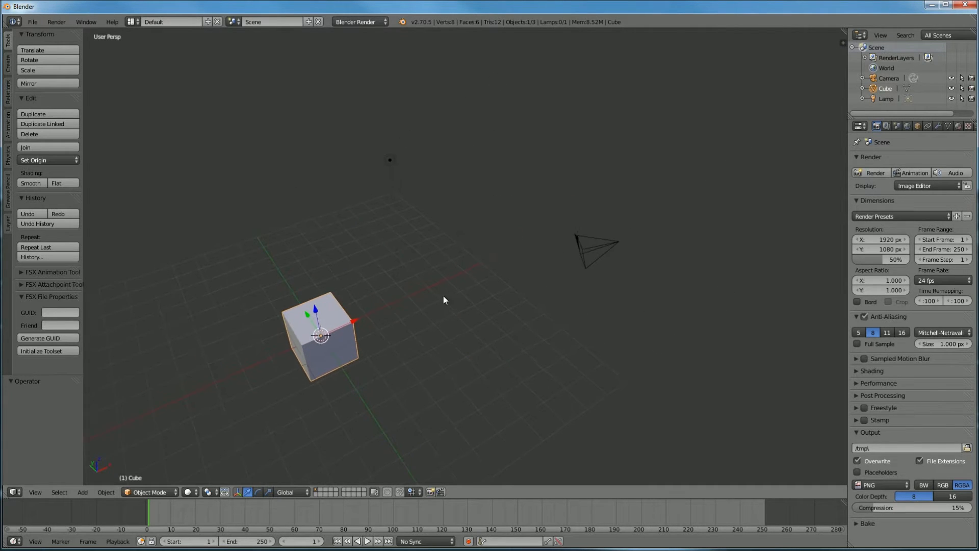
right_click(603, 252)
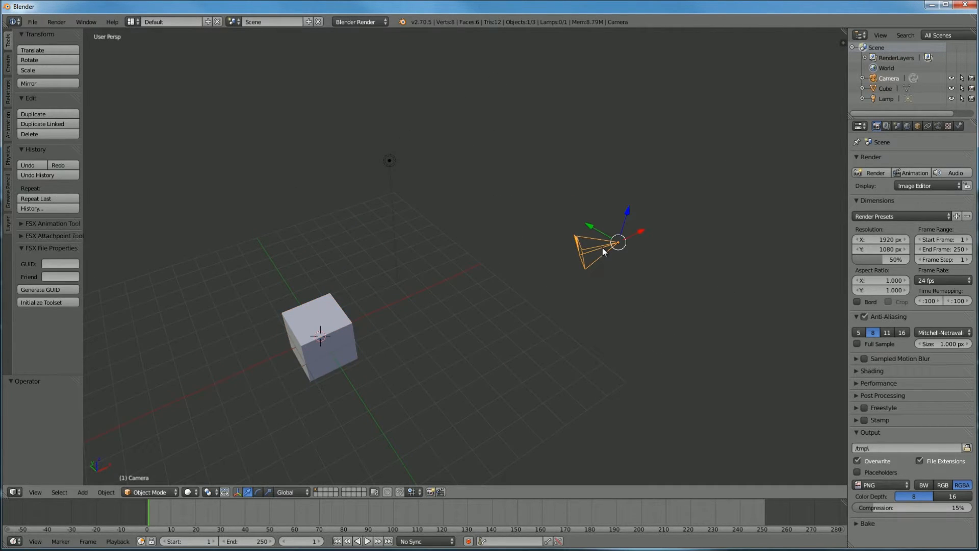
key(x)
click(602, 246)
right_click(389, 161)
key(x)
click(394, 162)
right_click(321, 329)
key(x)
click(321, 328)
- Show the 3D view's properties and enable background images with their settings expanded
scroll(485, 315, down, 6)
middle_drag(428, 301, 455, 341)
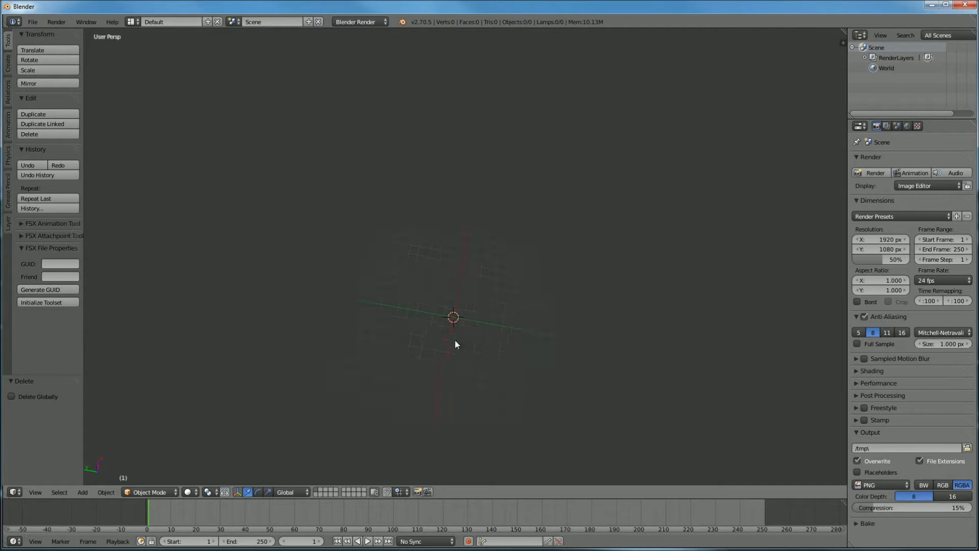
key(n)
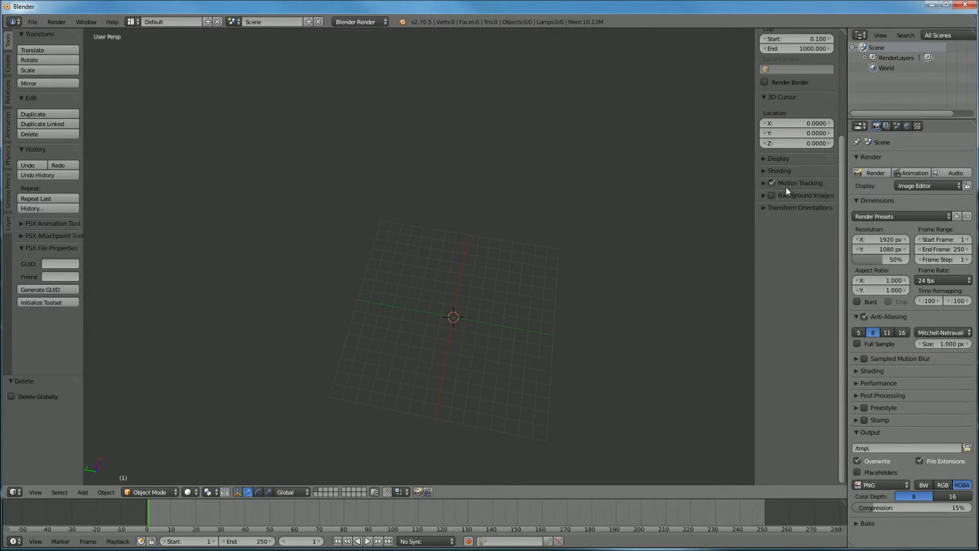
click(765, 196)
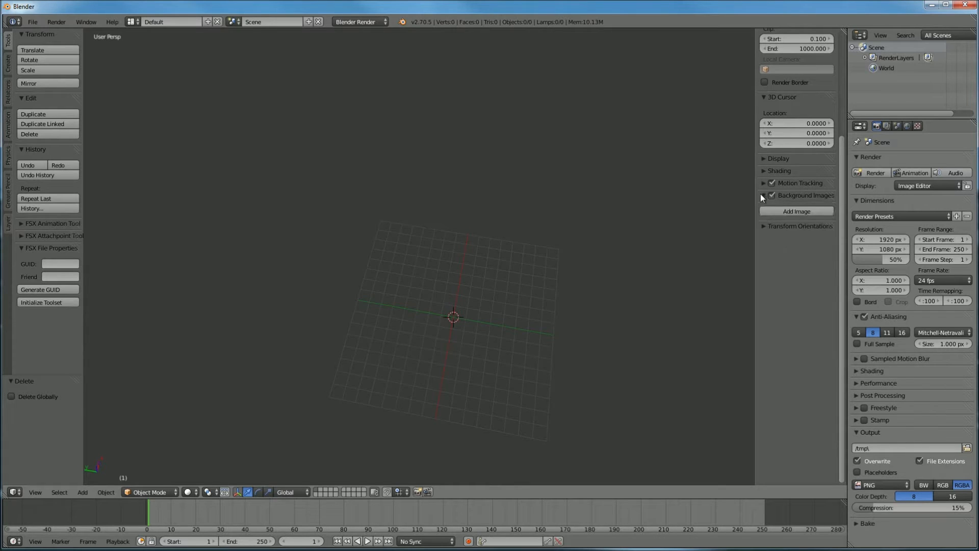
- Switch to the file explorer and check the Textures and Blender Textures folders inside FS Scenery Development
click(12, 9)
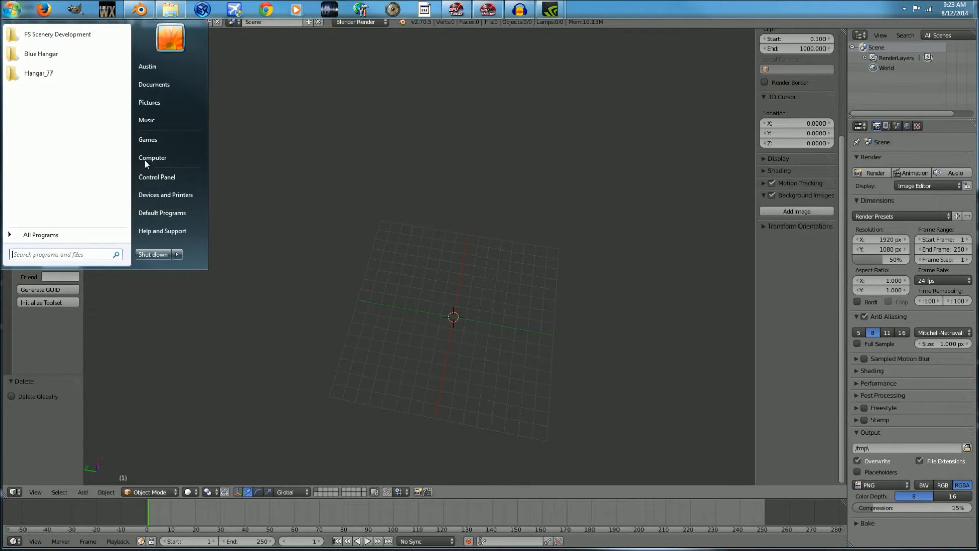
click(77, 34)
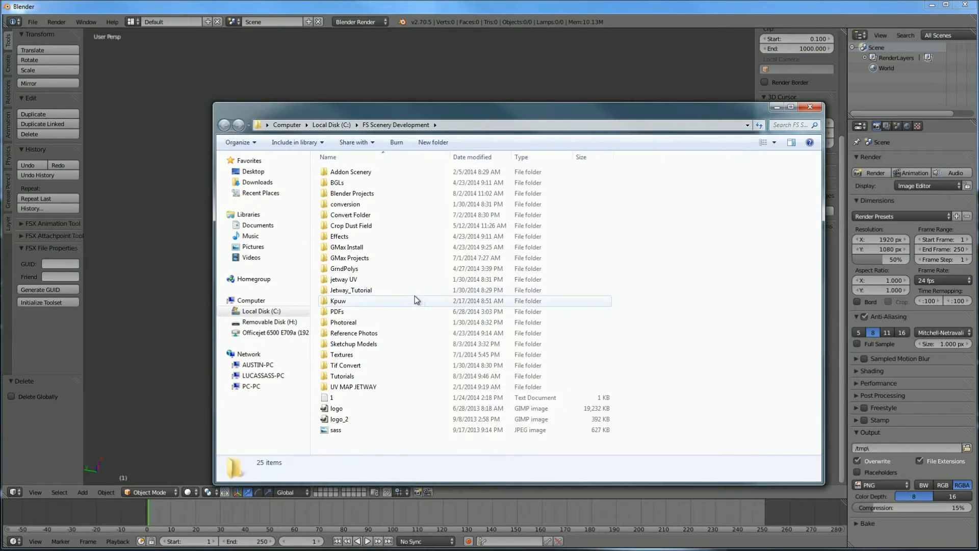
click(413, 299)
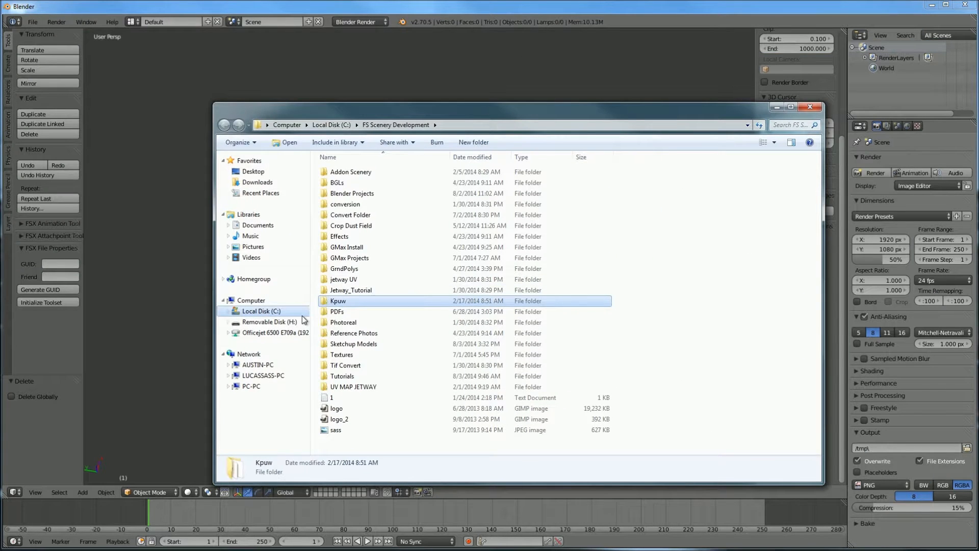
double_click(357, 356)
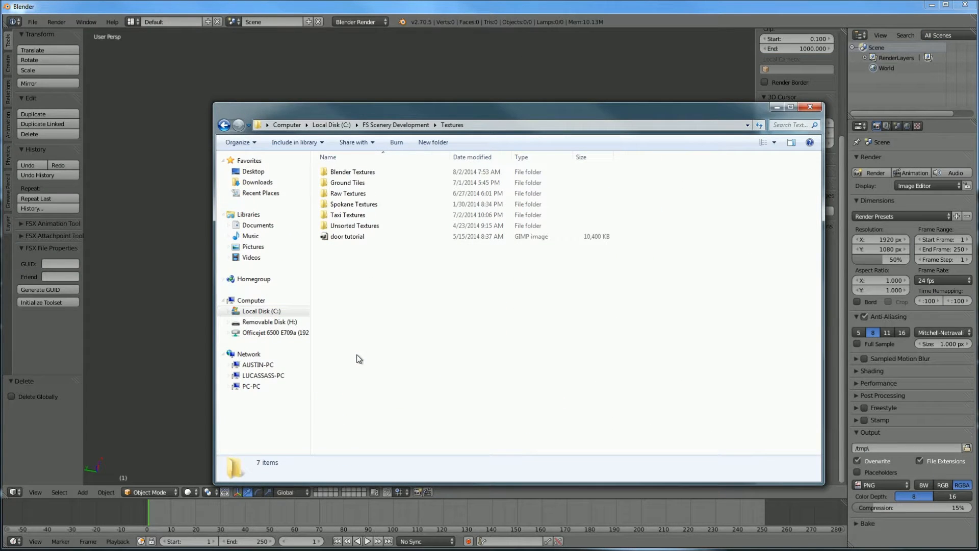
double_click(361, 171)
click(225, 126)
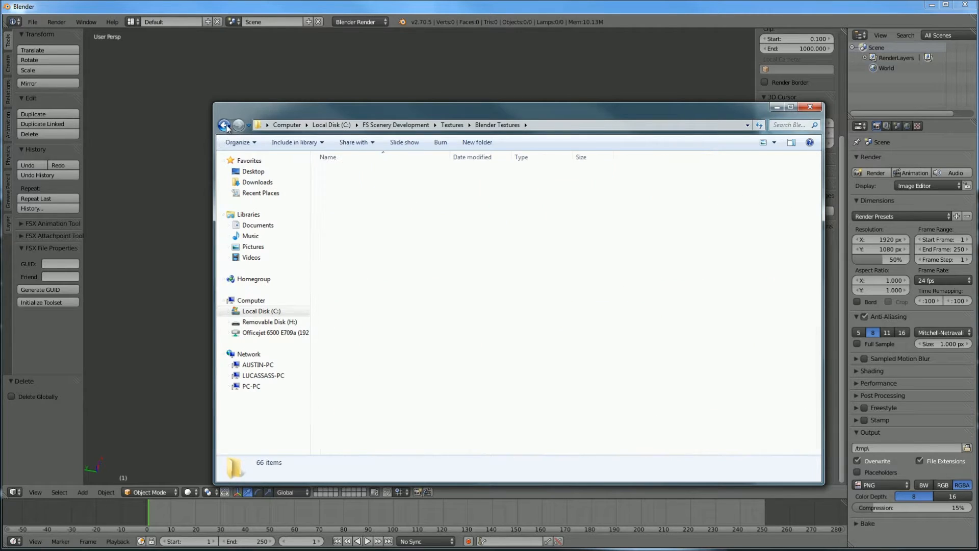
click(225, 126)
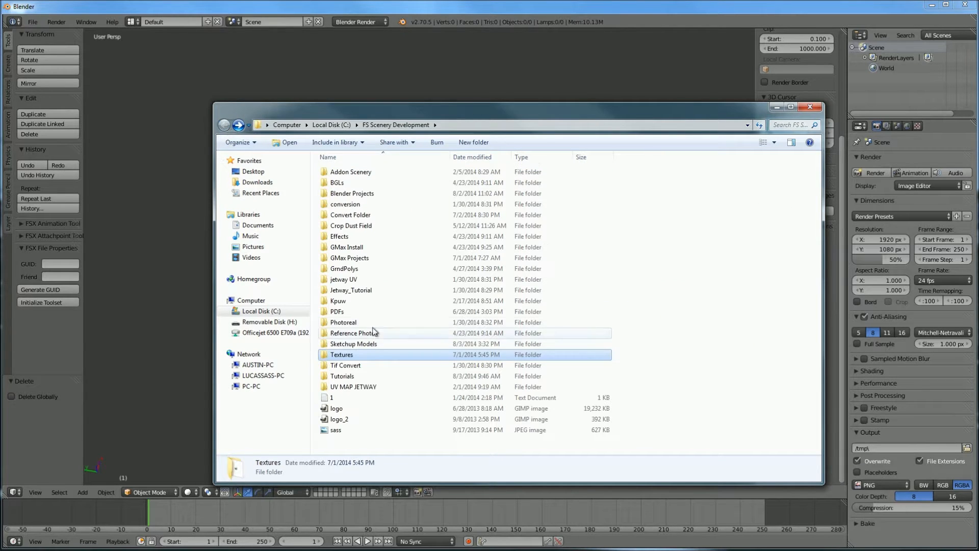
- Locate the TIFF image 6 in the Photoreal project's Imagery Compiling folder under Spokane Photoreal Project
double_click(344, 322)
click(373, 172)
double_click(374, 173)
double_click(344, 181)
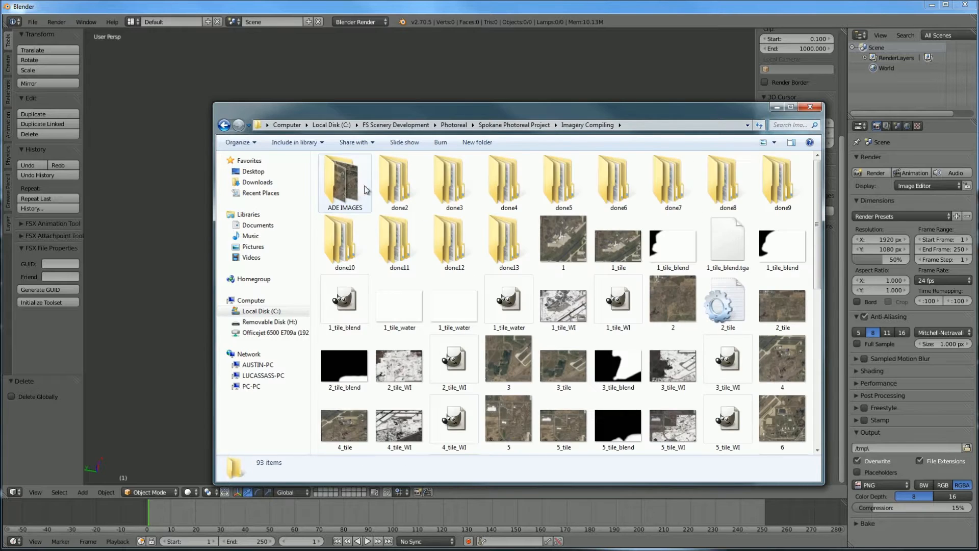
scroll(690, 307, down, 3)
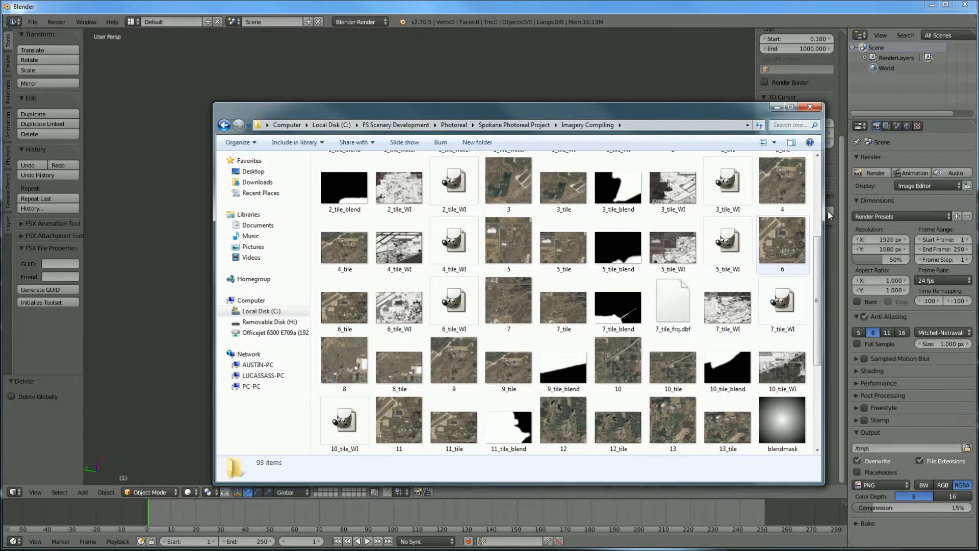
click(779, 258)
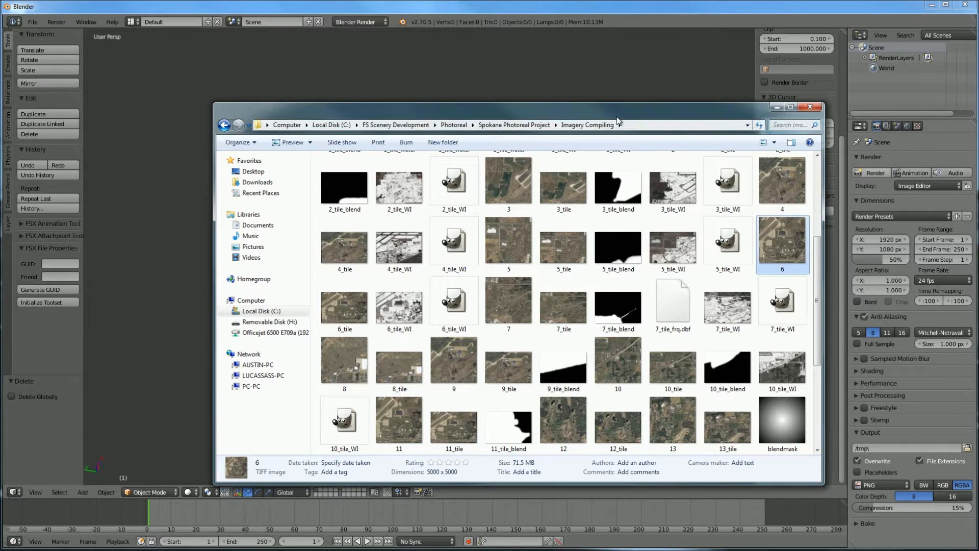
drag(714, 108, 498, 143)
- In Blender, add a background image and load 6.tif from Photoreal\Spokane Photoreal Project\Imagery Compiling in FS Scenery Development
click(785, 212)
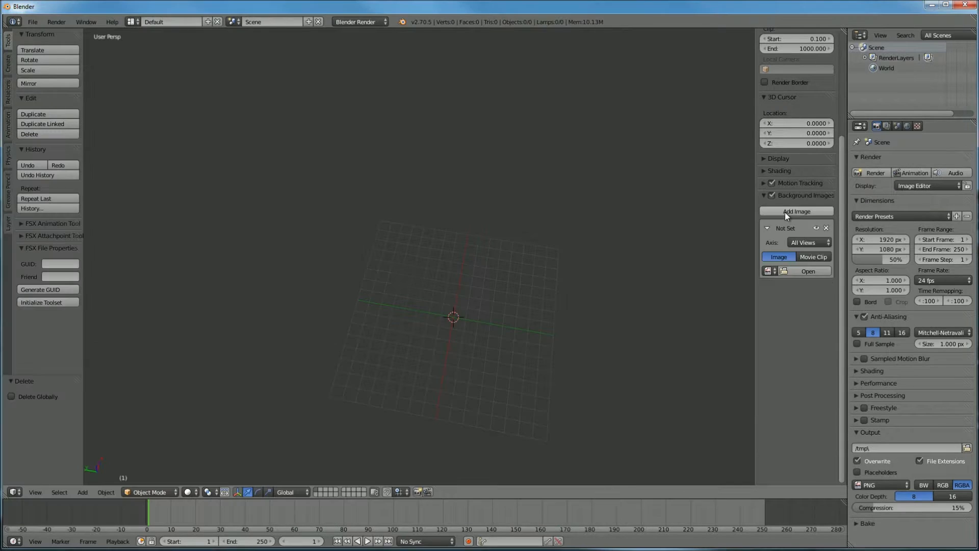
click(806, 253)
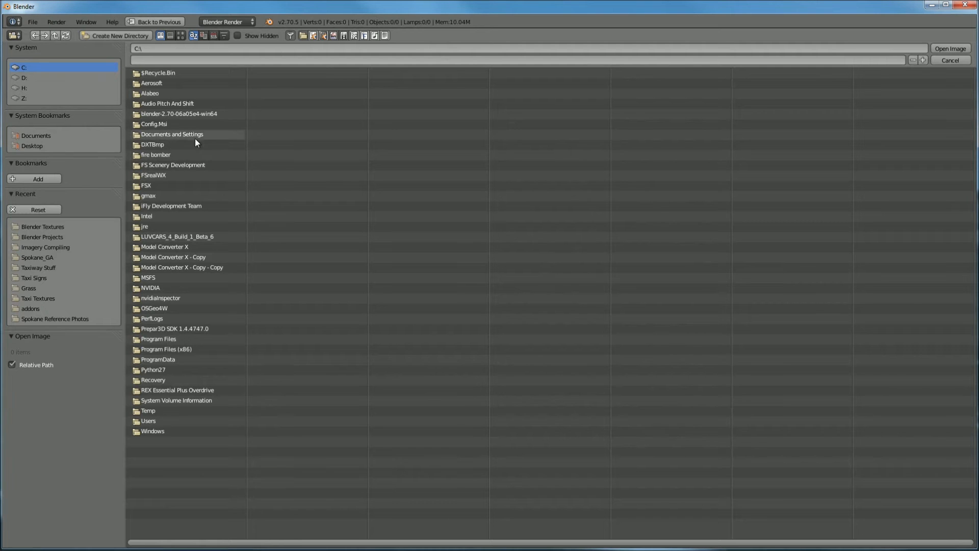
click(157, 165)
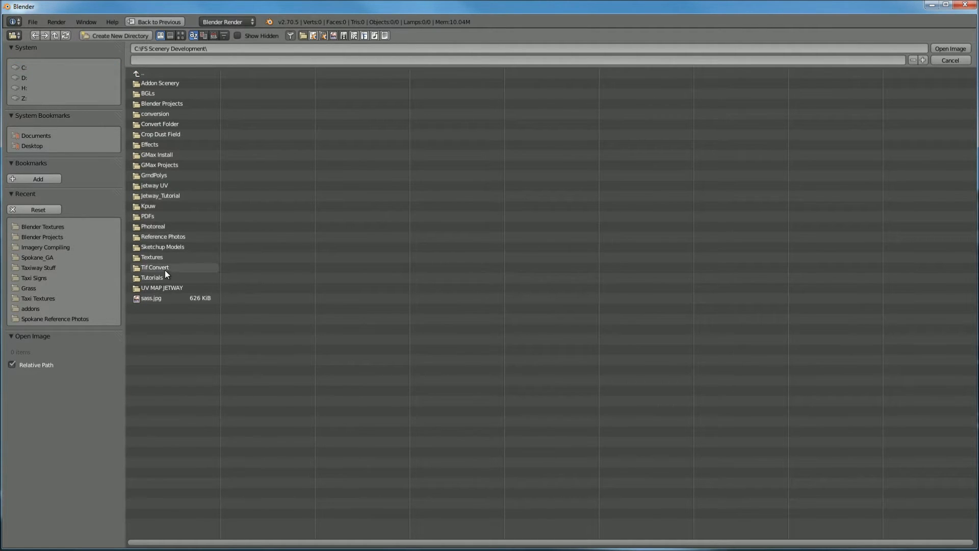
click(162, 256)
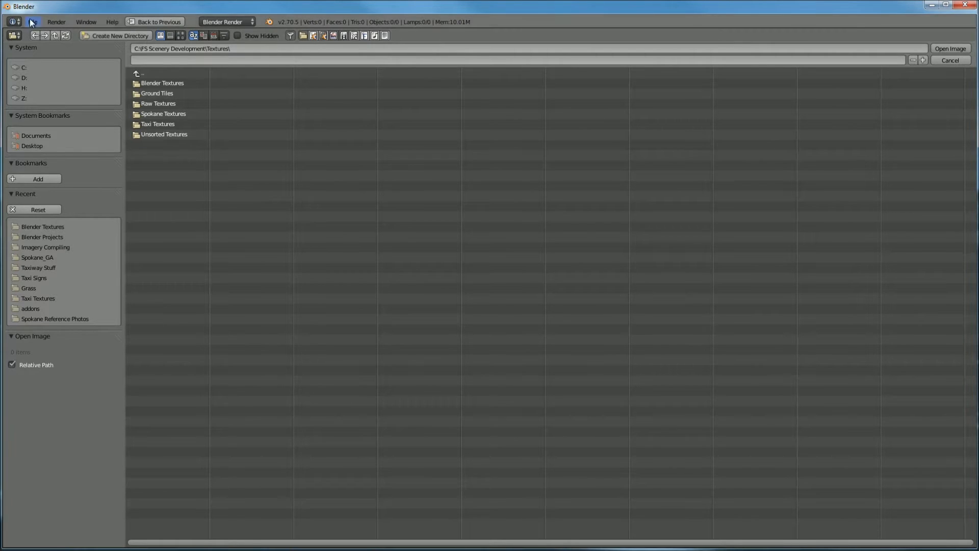
click(56, 35)
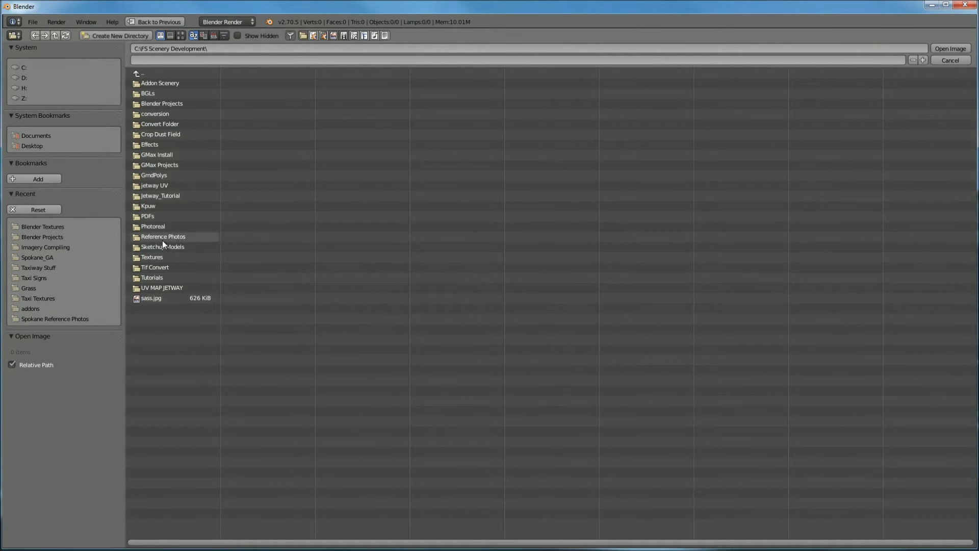
click(160, 226)
click(178, 88)
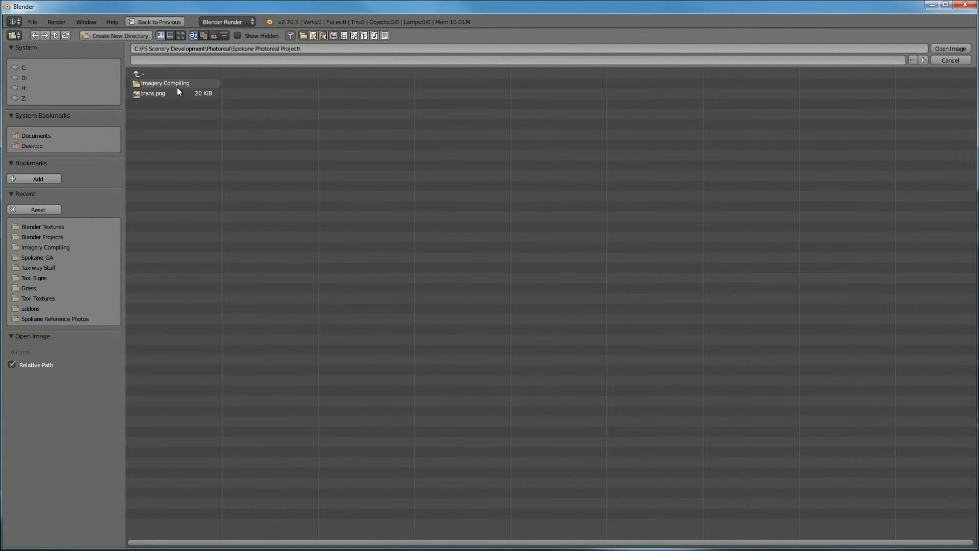
click(177, 89)
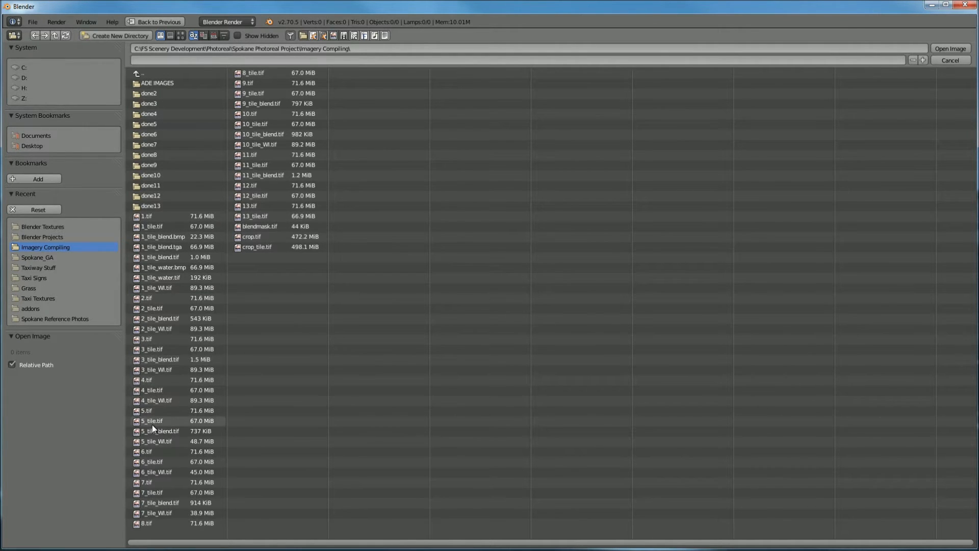
double_click(152, 451)
- Set the background image's size to 750
scroll(378, 200, down, 6)
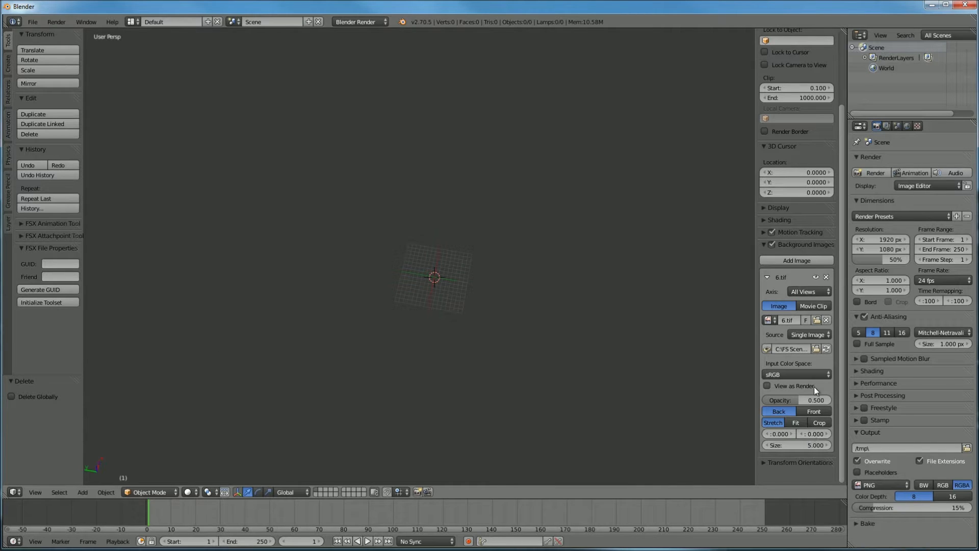
middle_drag(429, 297, 461, 366)
scroll(457, 281, up, 6)
middle_drag(514, 306, 535, 253)
click(806, 447)
key(Right)
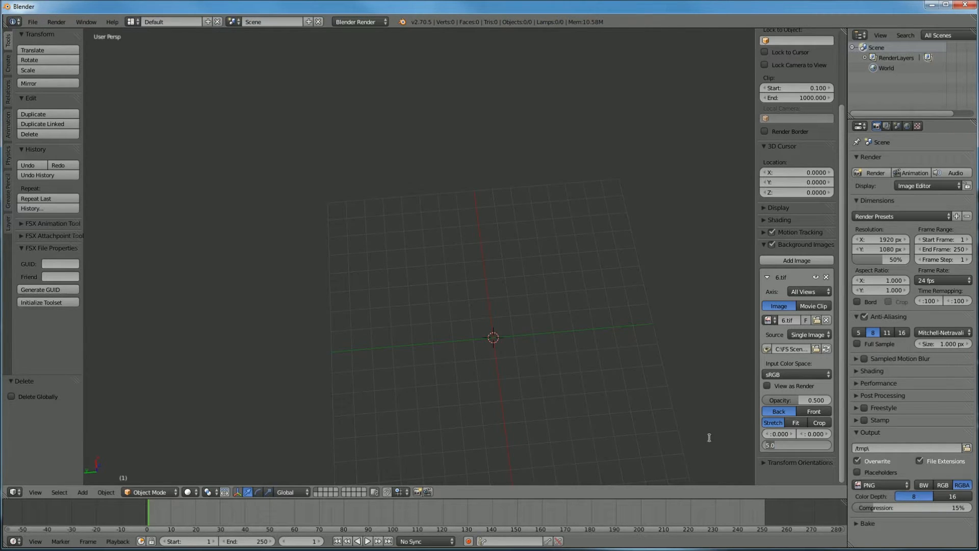
text(750)
key(Return)
- Switch the viewport to an orthographic top view with the whole aerial image in sight
scroll(546, 309, down, 5)
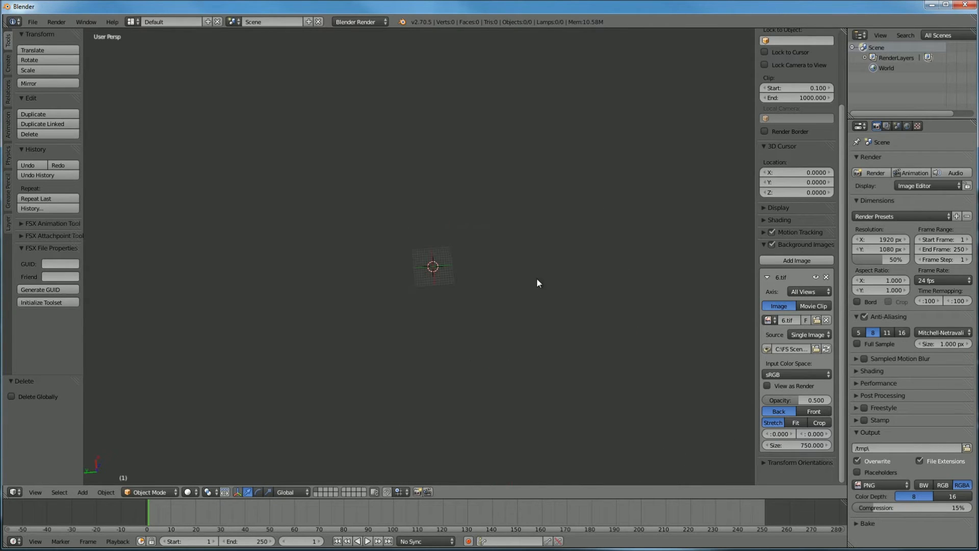
scroll(558, 293, up, 1)
key(KP_5)
key(KP_7)
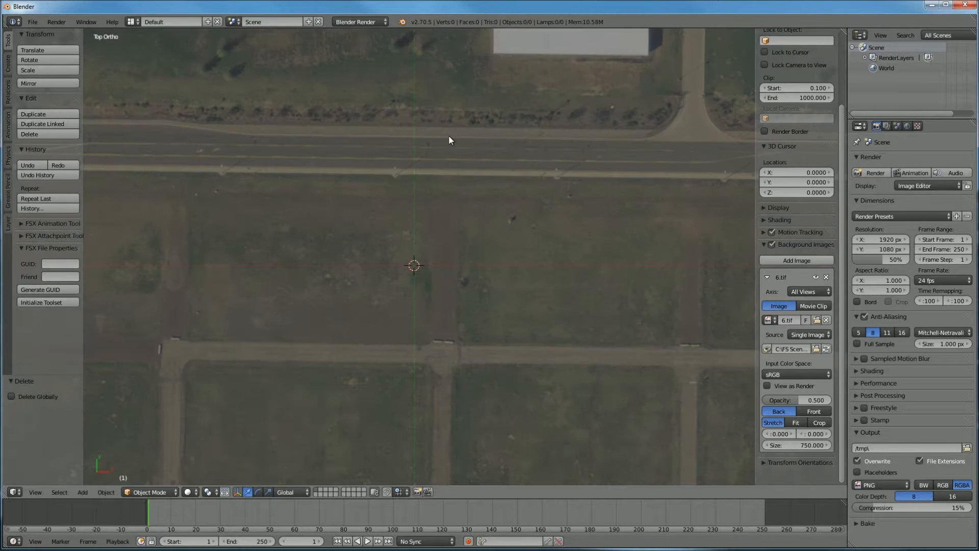
scroll(446, 149, down, 10)
key(KP_1)
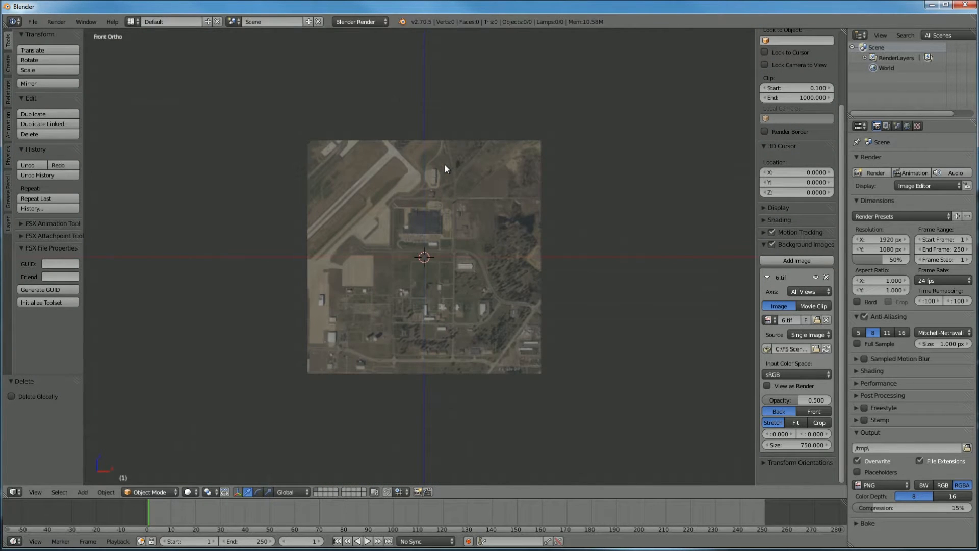
key(KP_7)
scroll(444, 278, up, 8)
scroll(442, 270, down, 5)
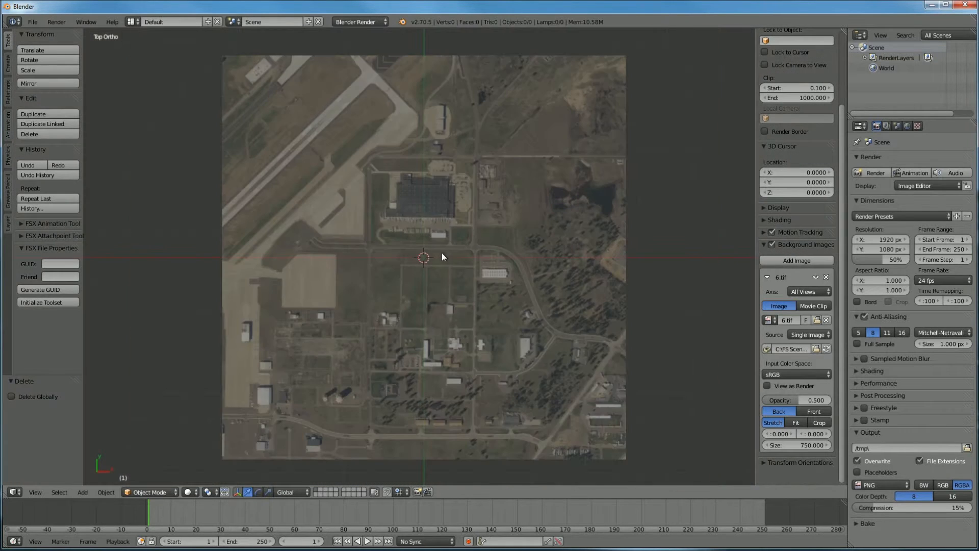
scroll(441, 255, down, 2)
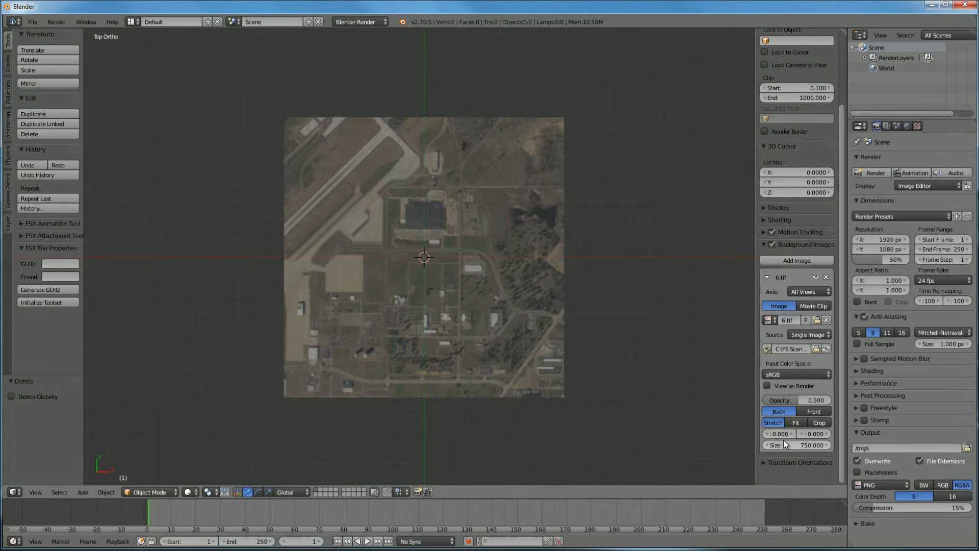
- Offset the background image to X 411.20 and Y 687.70, centring the dark-roofed hangar on the origin in top view
drag(815, 439, 918, 439)
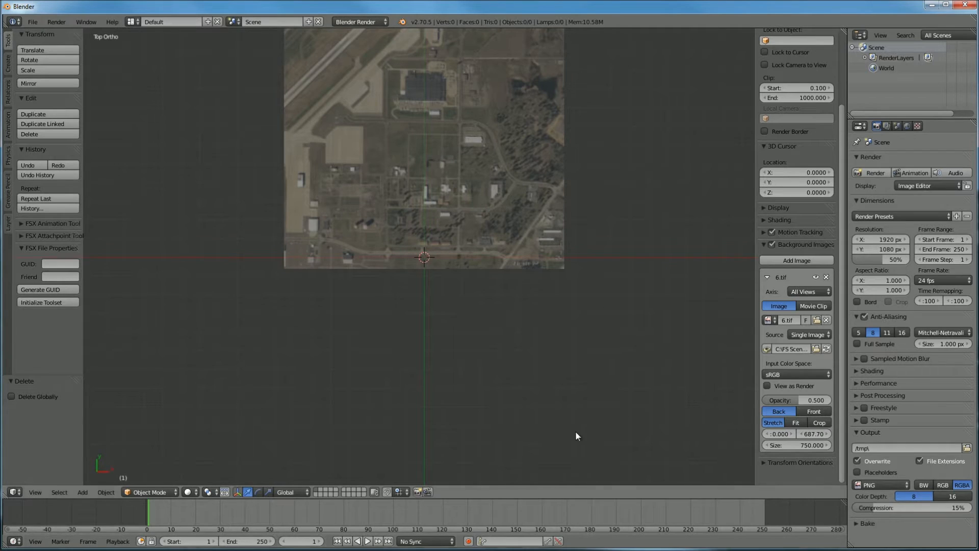
drag(778, 433, 838, 433)
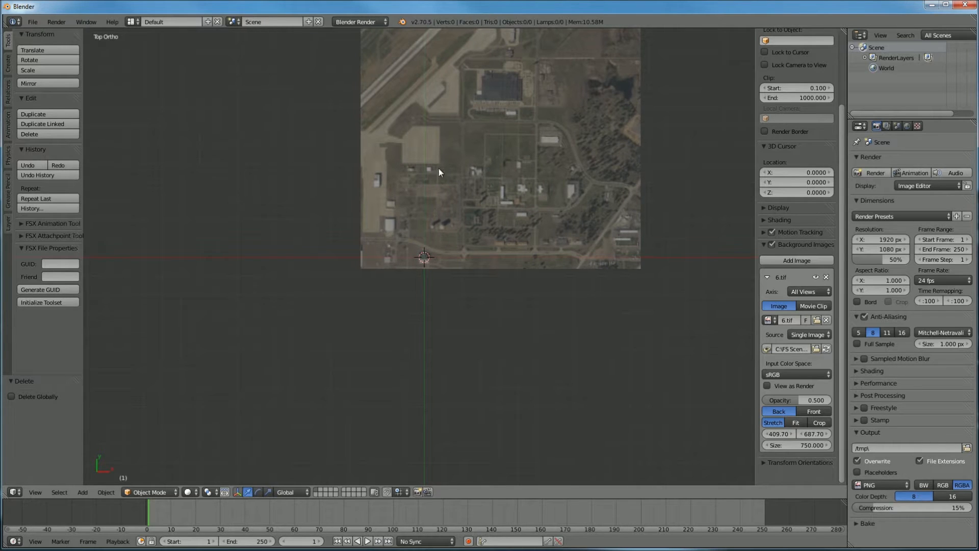
scroll(345, 311, up, 8)
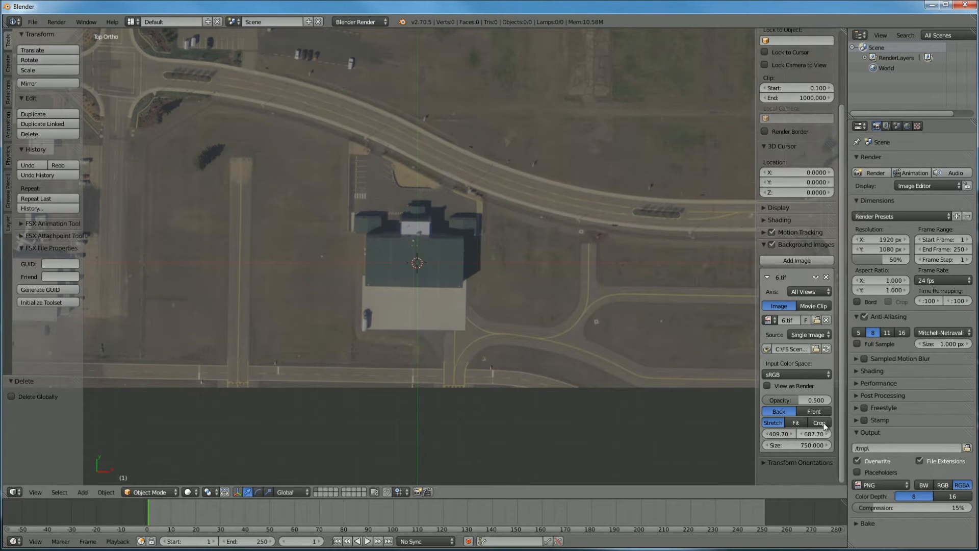
drag(777, 433, 777, 434)
middle_drag(414, 310, 470, 278)
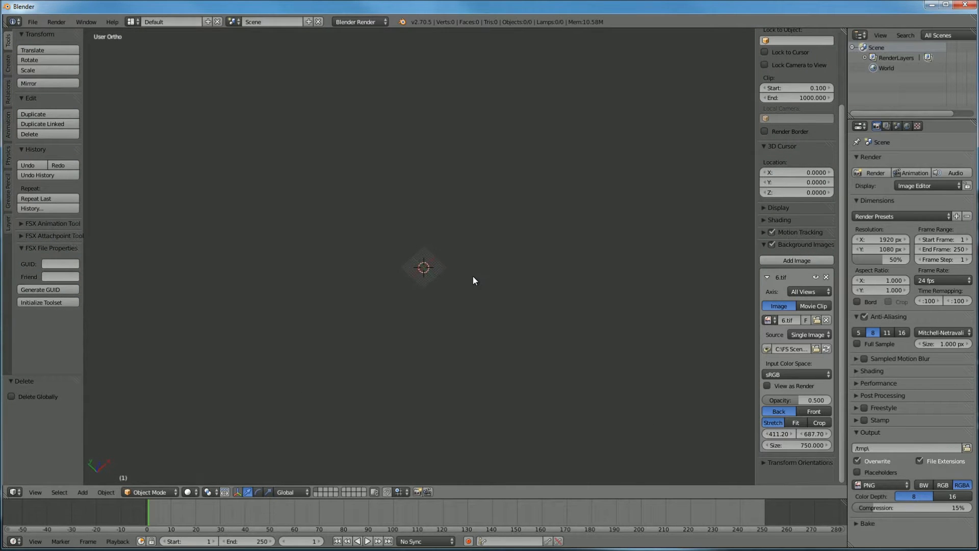
key(KP_7)
scroll(479, 283, up, 8)
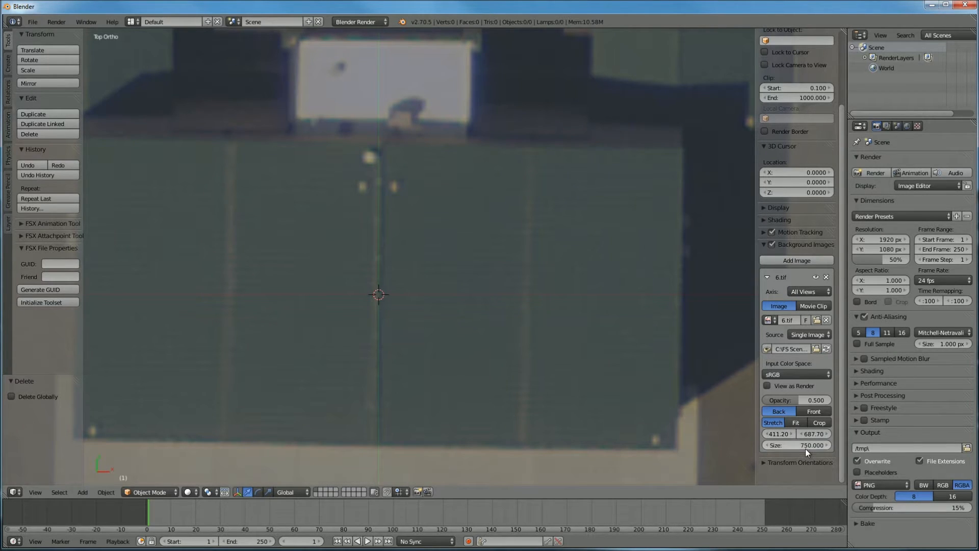
- Fine-tune the background image's offset to X 411.30 and Y 687.70 so the hangar roof is centred on the origin
scroll(521, 285, down, 3)
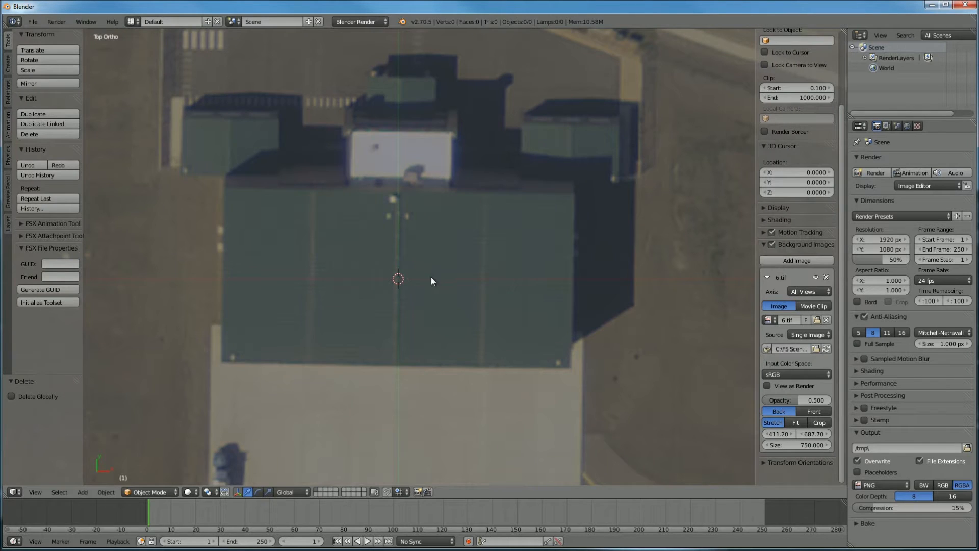
click(765, 434)
click(791, 433)
click(792, 434)
click(792, 434)
click(792, 434)
click(791, 434)
click(766, 434)
click(766, 434)
click(766, 434)
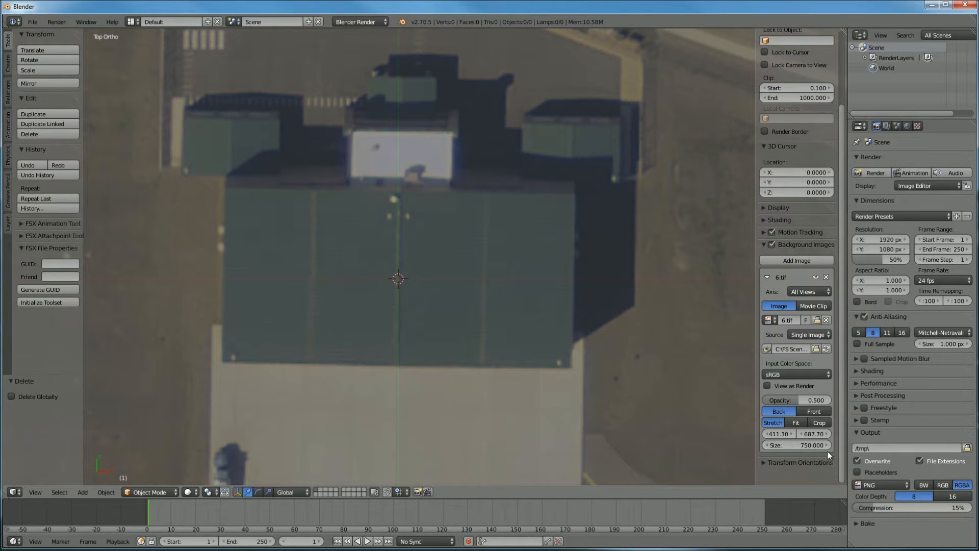
scroll(456, 251, down, 9)
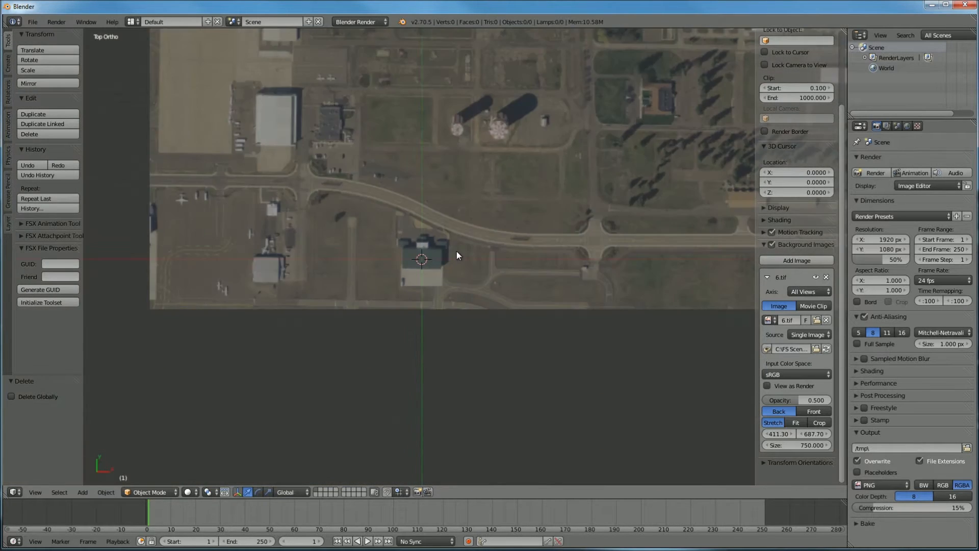
scroll(412, 245, up, 10)
scroll(416, 252, down, 8)
scroll(410, 252, down, 5)
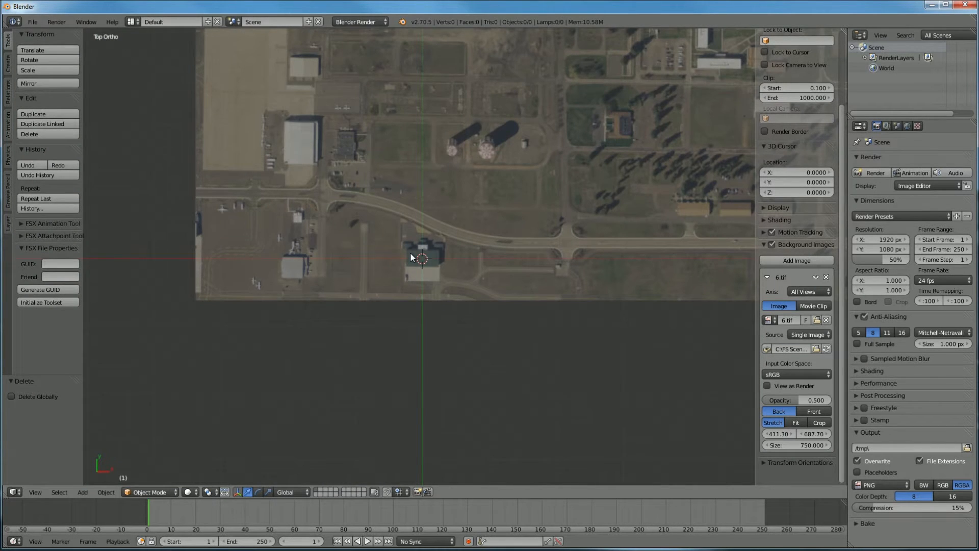
scroll(412, 257, up, 9)
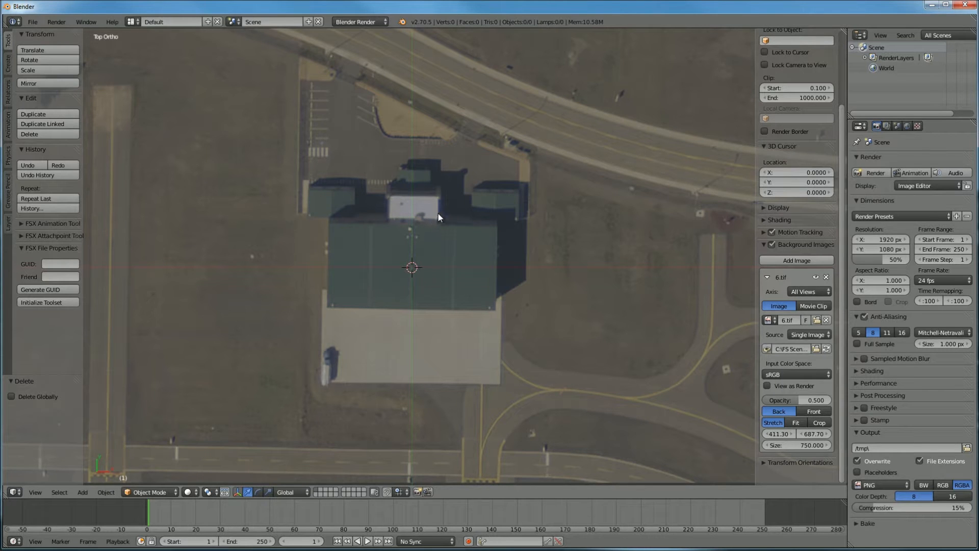
- Launch Google Earth and maximize its window
click(11, 9)
text(g)
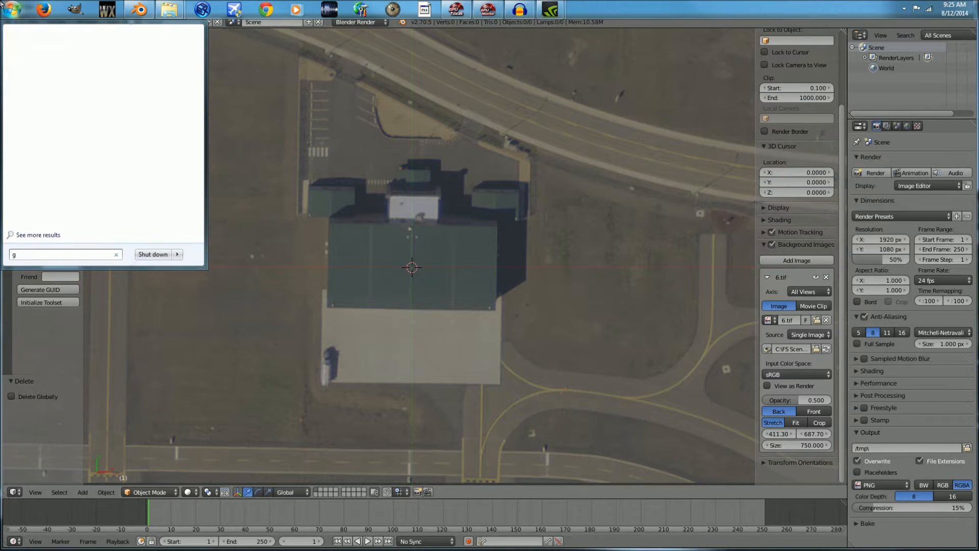
text(oo)
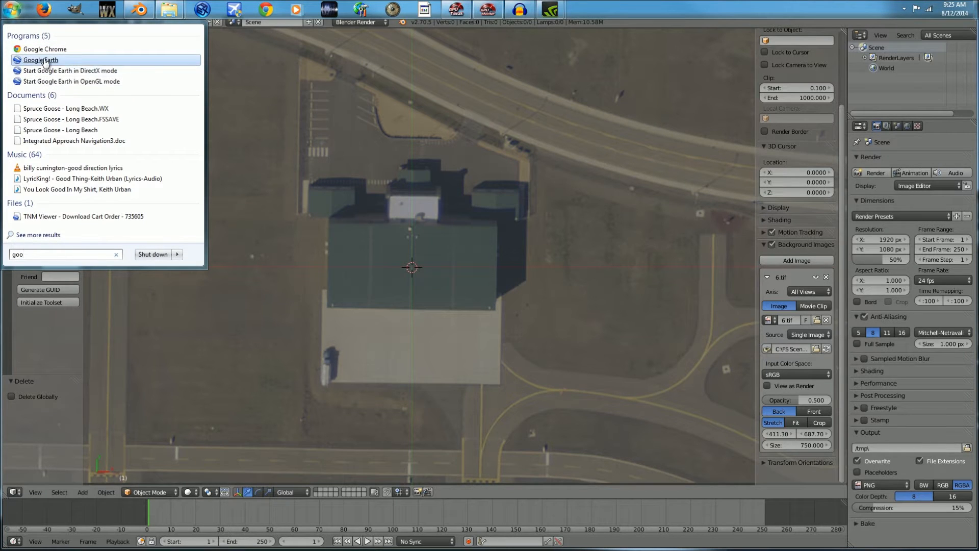
click(41, 60)
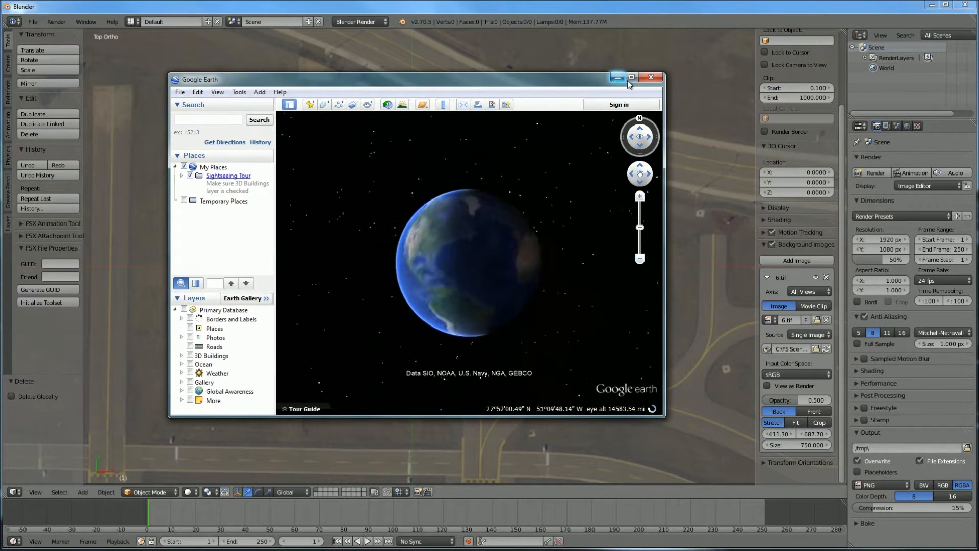
click(632, 77)
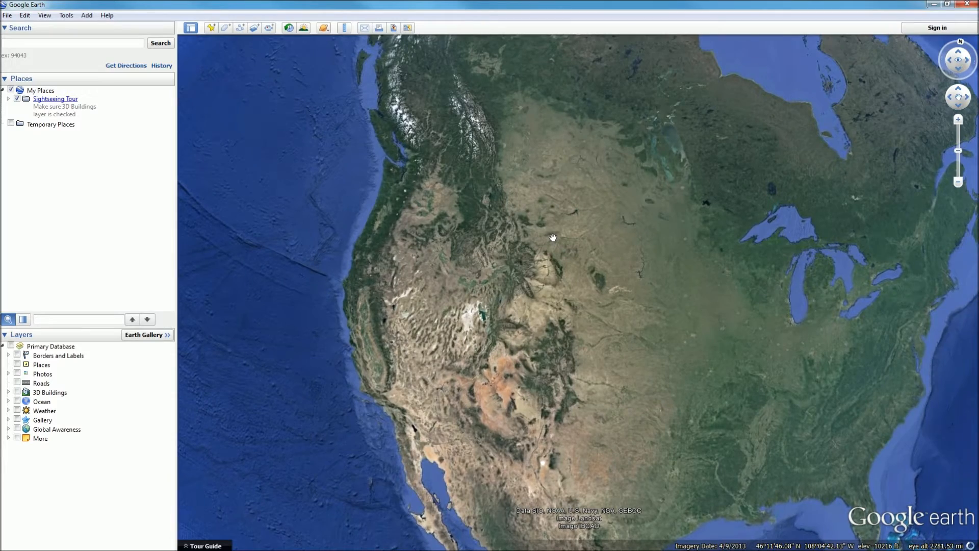
- Find the hangar from above with north up in Google Earth and capture it with its apron using the Snipping Tool
scroll(493, 267, up, 2)
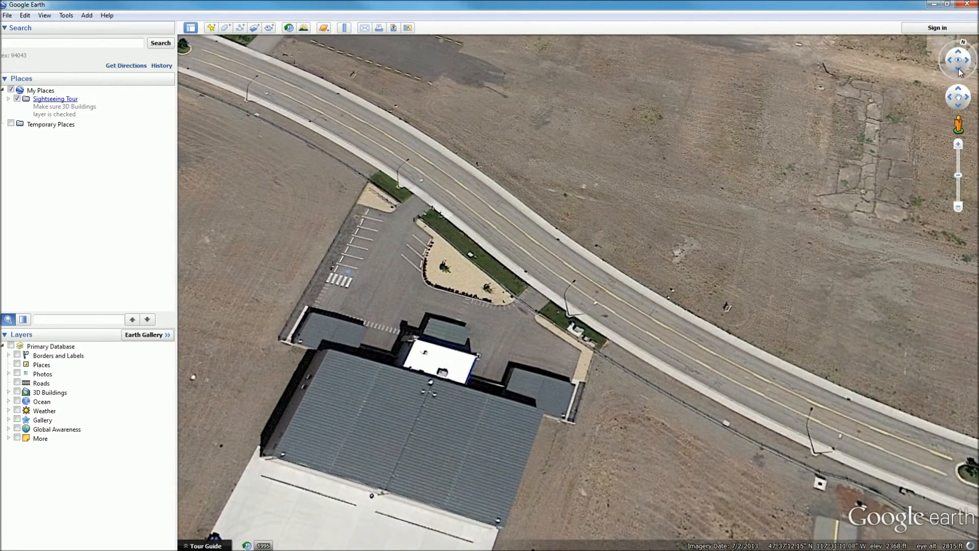
click(959, 69)
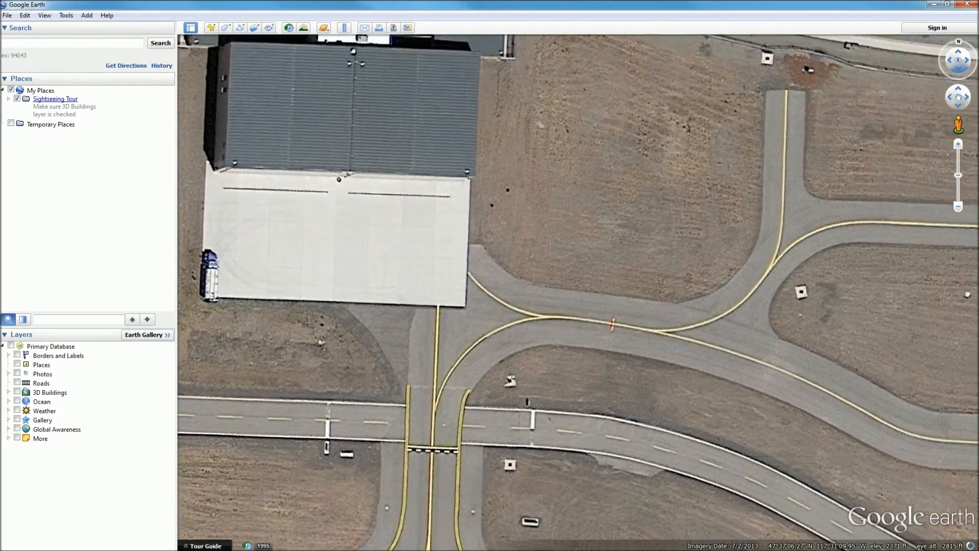
drag(598, 299, 809, 479)
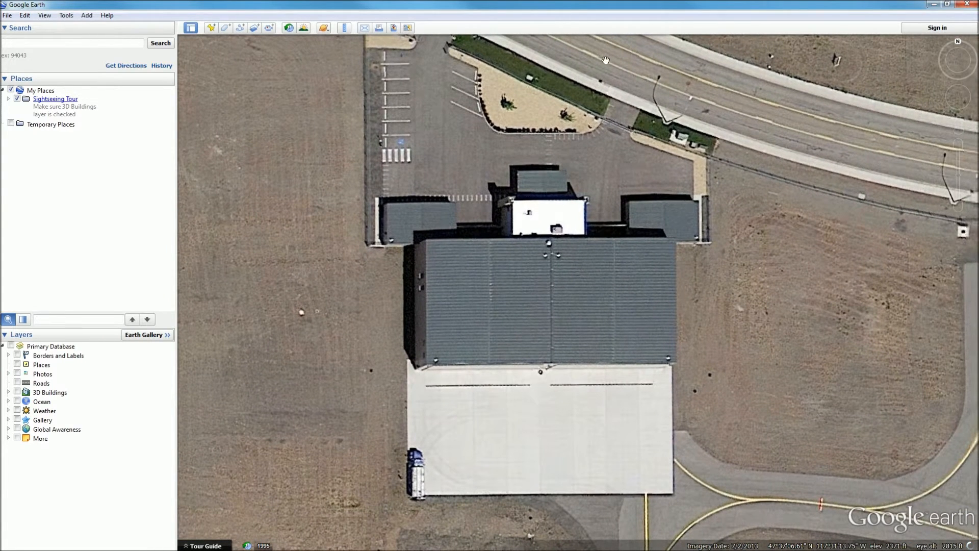
click(10, 8)
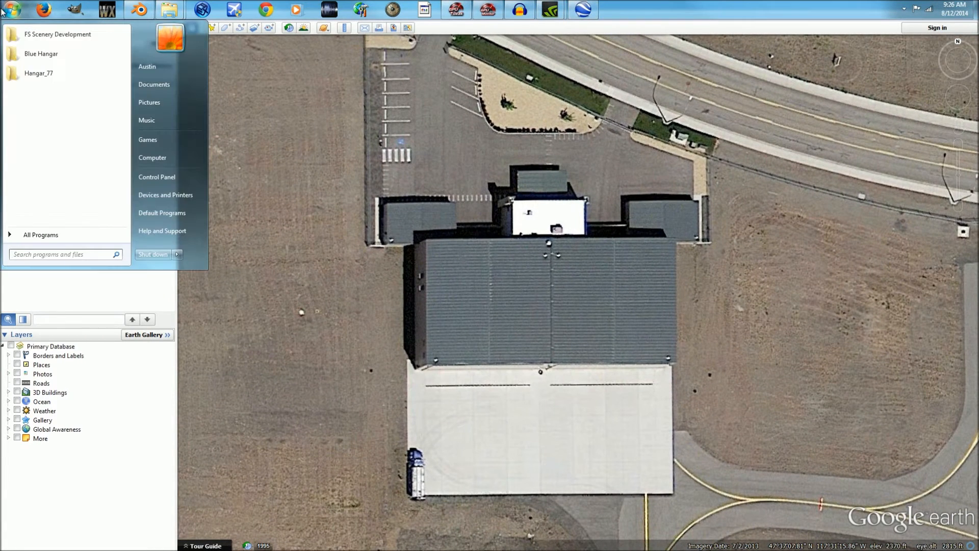
text(sni)
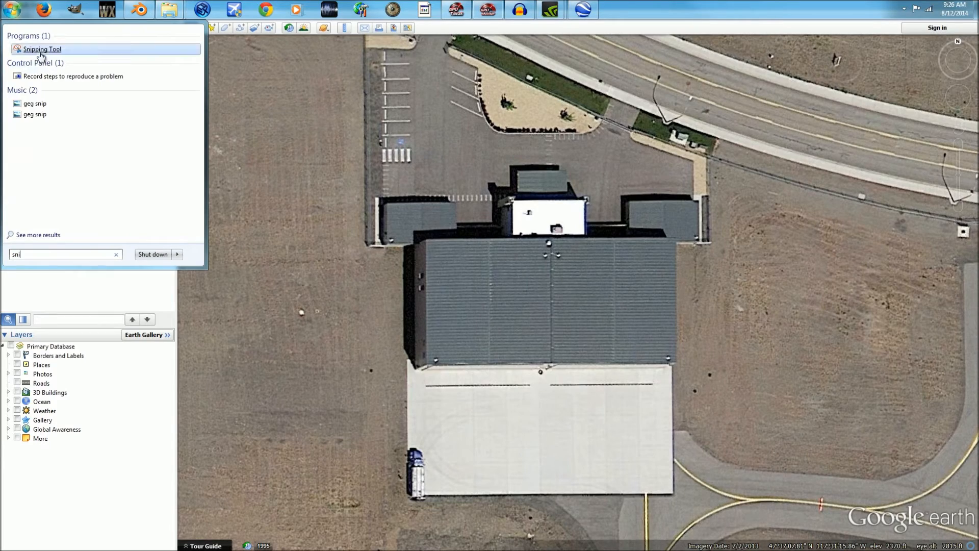
click(41, 51)
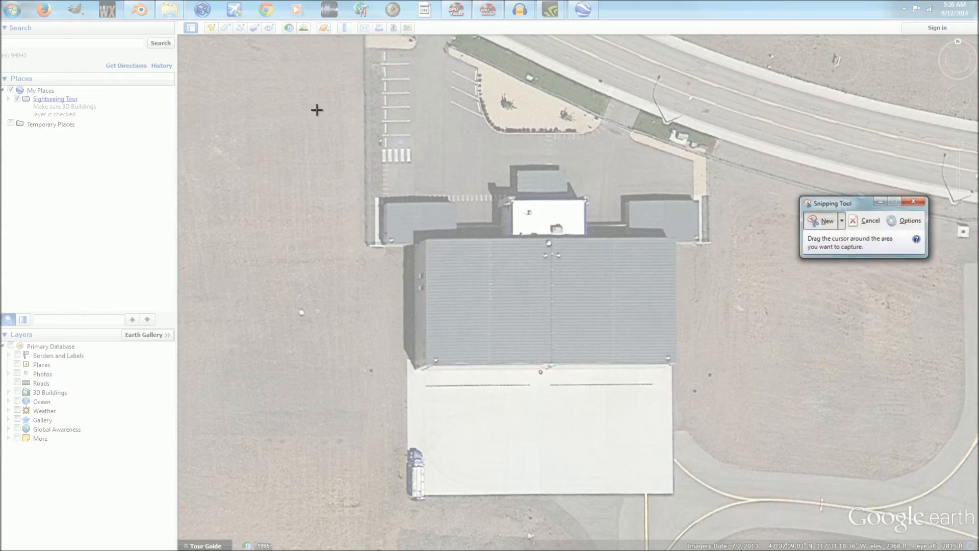
drag(313, 101, 792, 501)
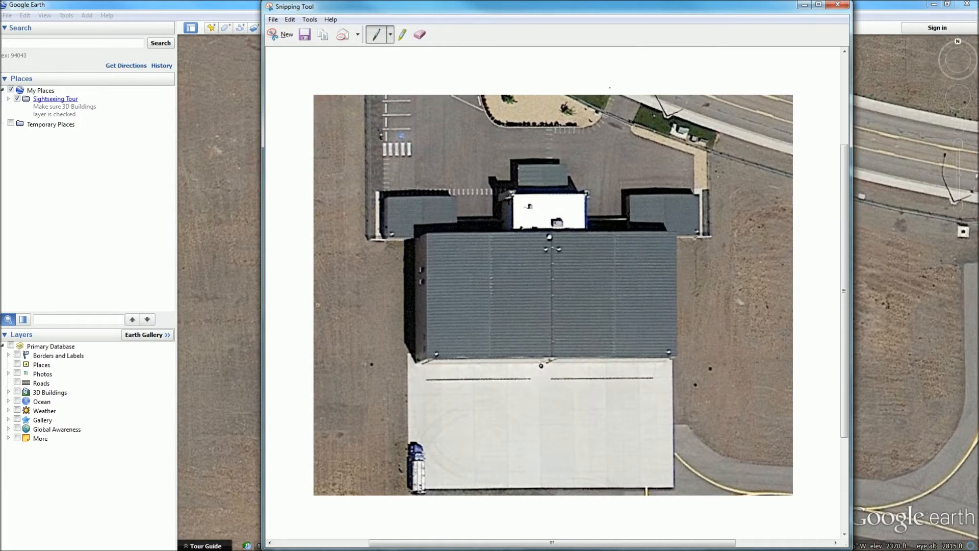
drag(662, 12, 655, 47)
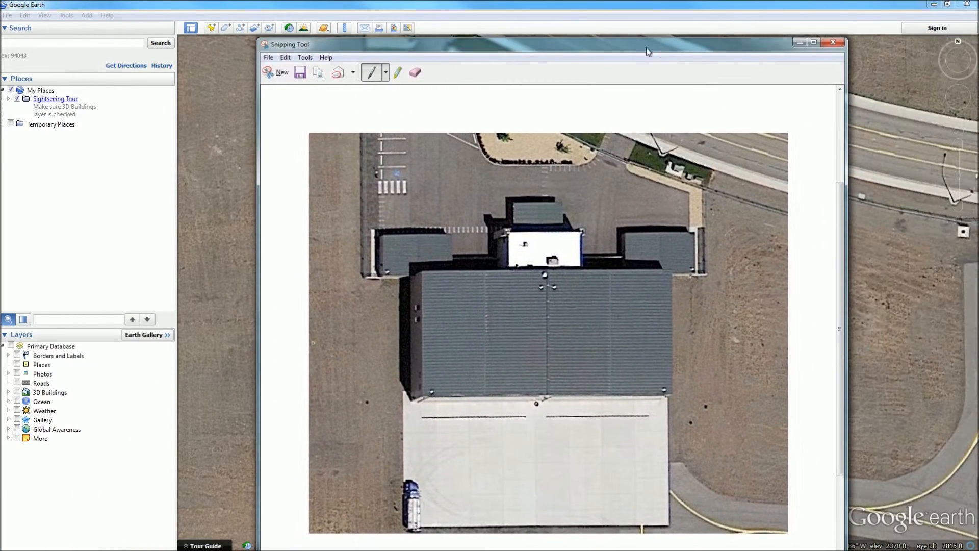
- Save the hangar snip to the Desktop as a JPEG file named 1 and return to Google Earth
click(268, 57)
click(285, 80)
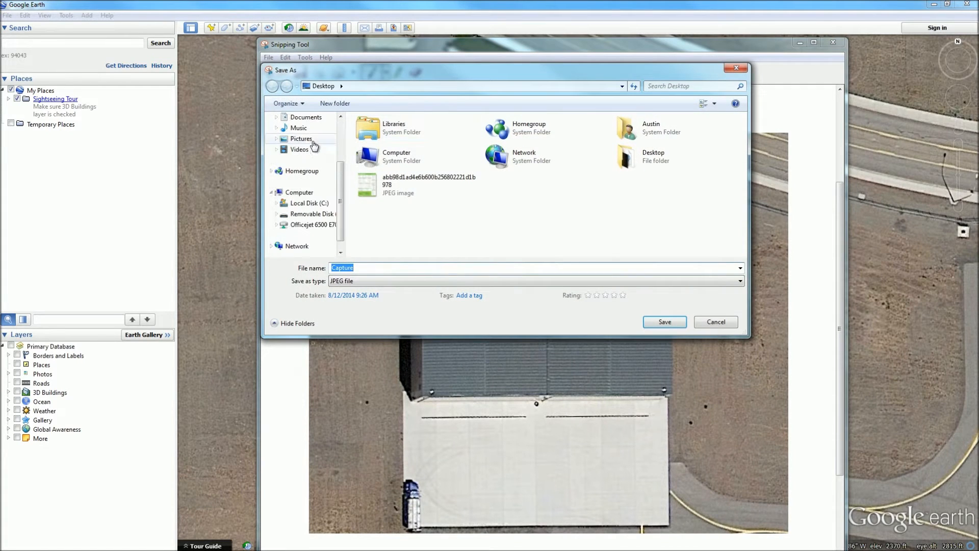
text(1)
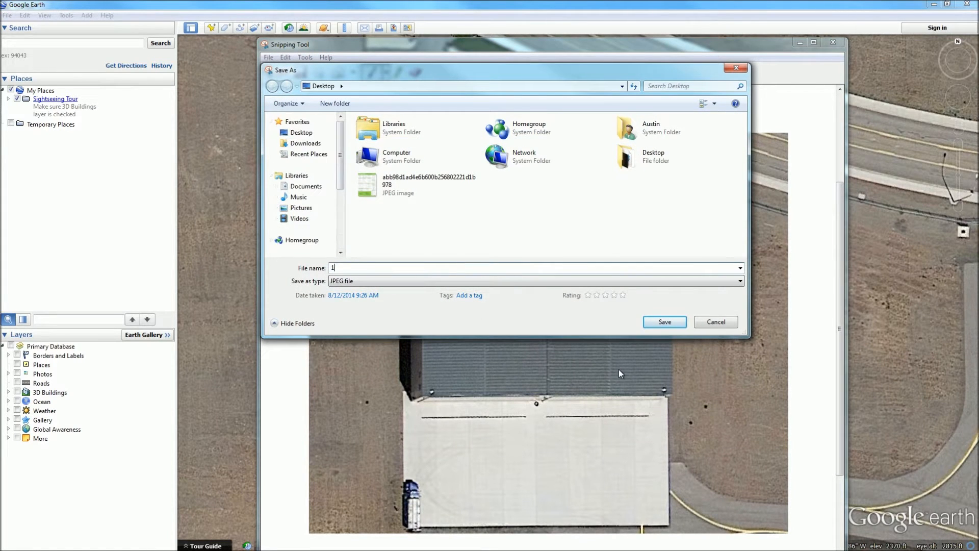
click(656, 325)
click(586, 29)
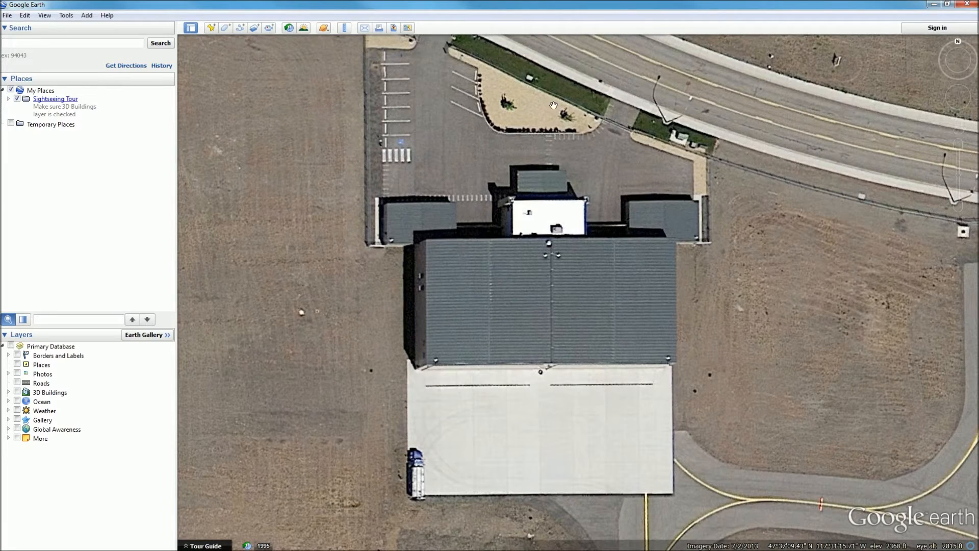
- Open the Google Earth Ruler over the hangar and set its length unit to Meters
drag(490, 274, 354, 292)
right_drag(353, 289, 354, 308)
drag(373, 308, 589, 309)
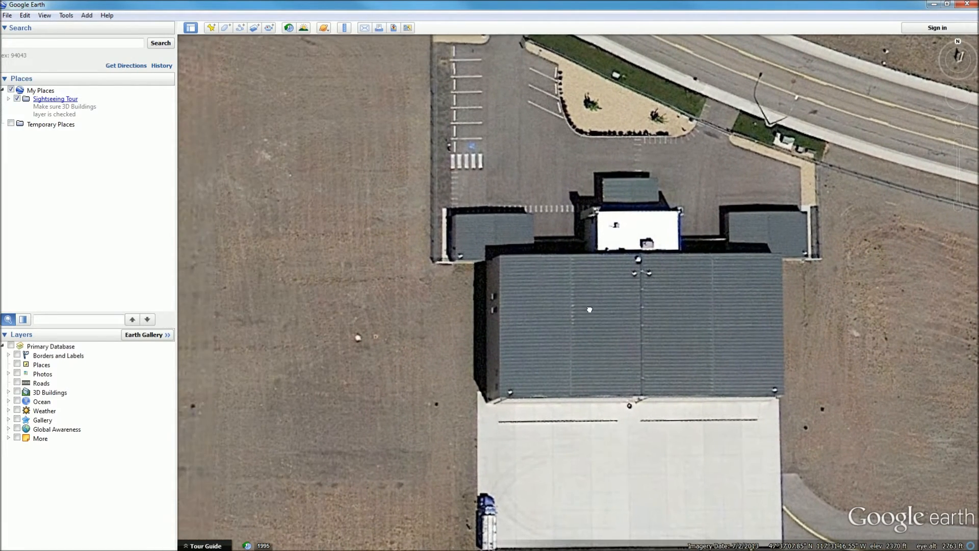
click(87, 15)
mouse_move(67, 14)
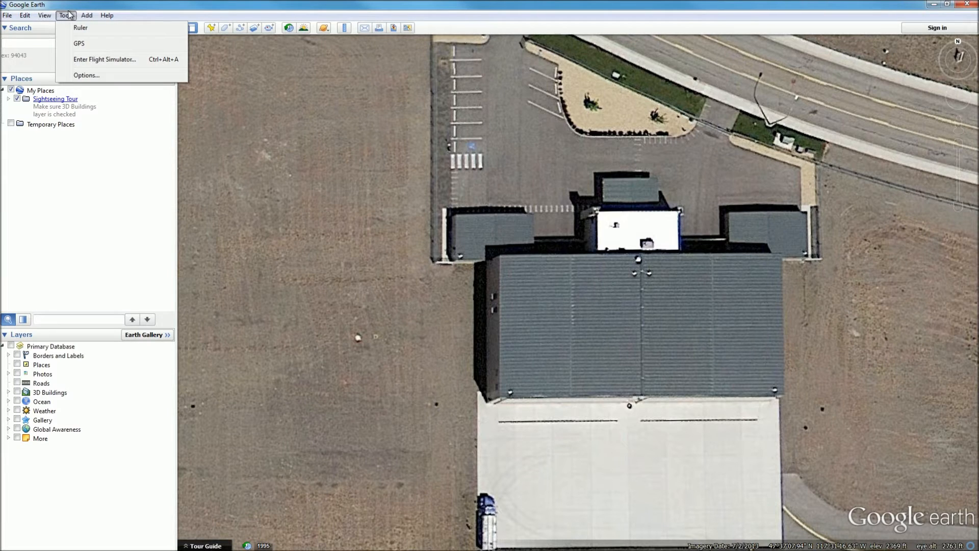
click(80, 27)
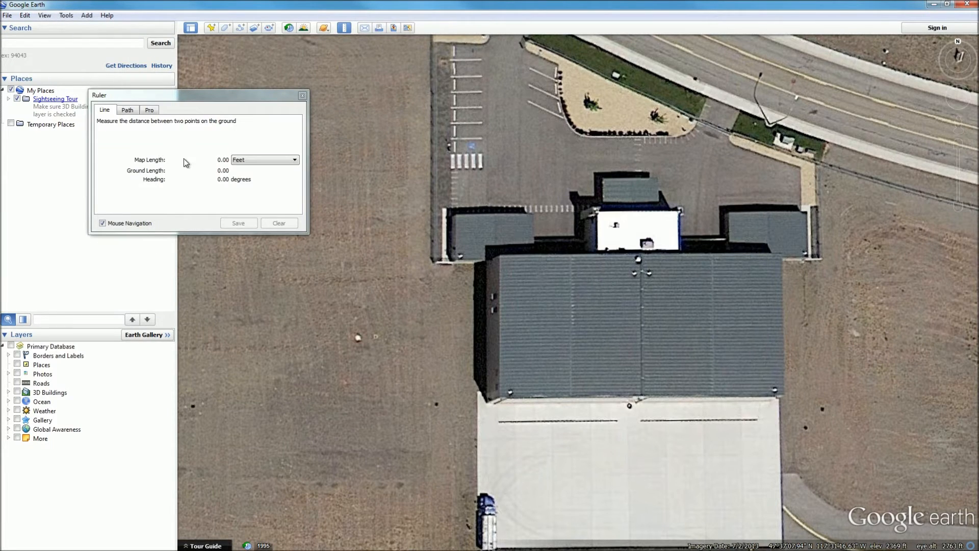
click(260, 161)
click(253, 172)
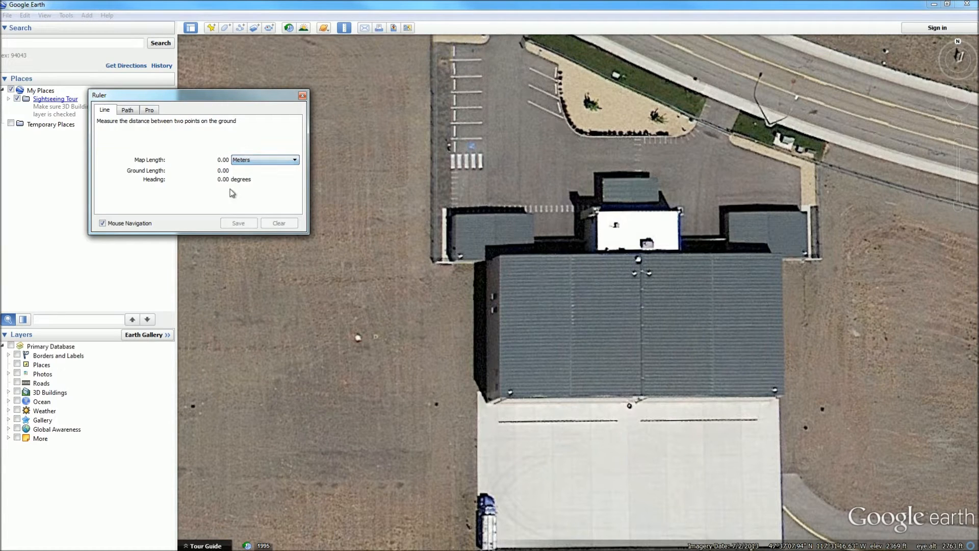
- Measure the hangar roof's width along its north edge, clear the line and close the Ruler
click(498, 255)
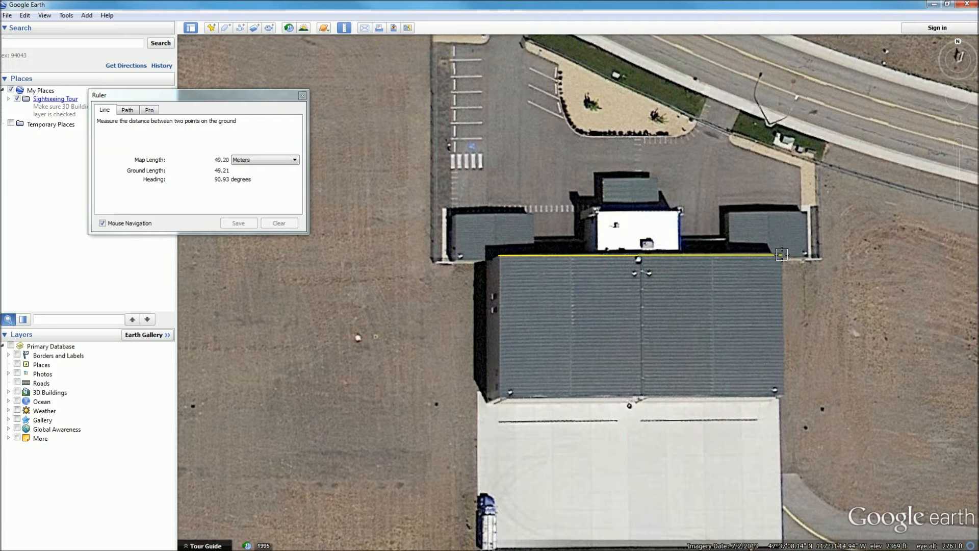
click(782, 254)
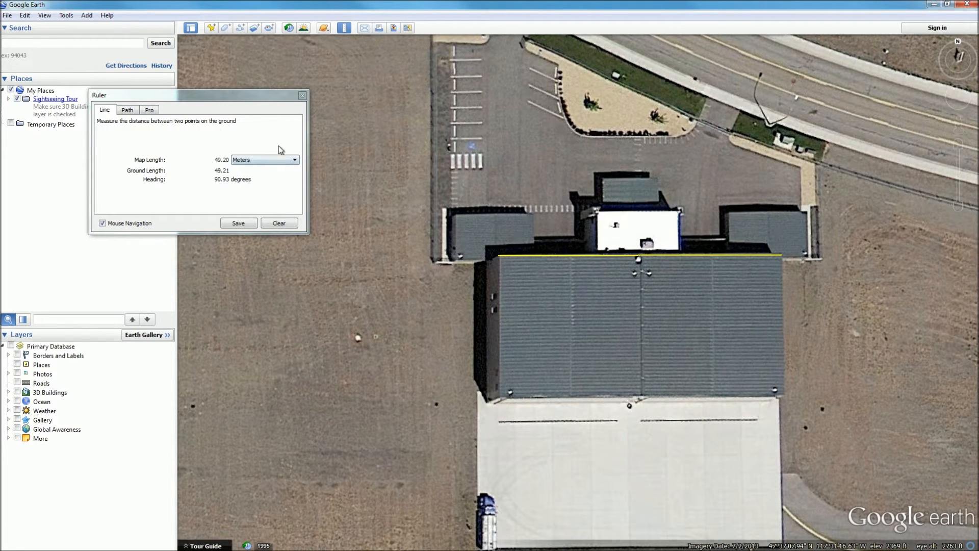
click(280, 224)
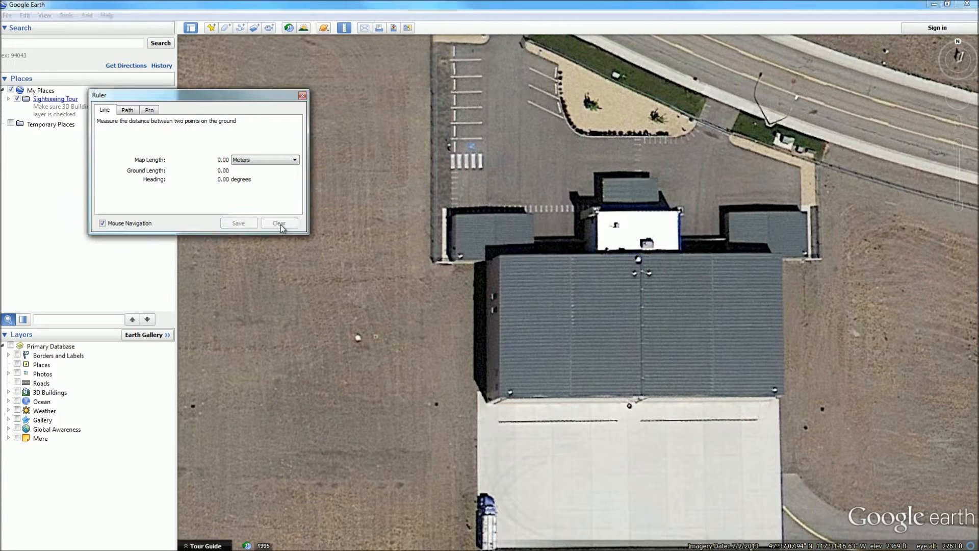
click(302, 96)
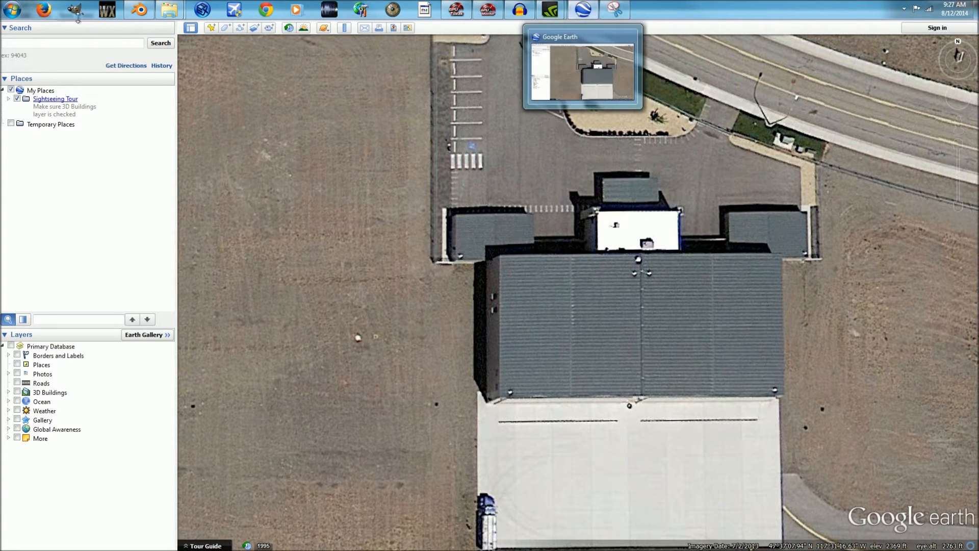
- Switch back to Blender and restore the orthographic top view of the hangar on the background image
click(138, 10)
scroll(417, 231, down, 18)
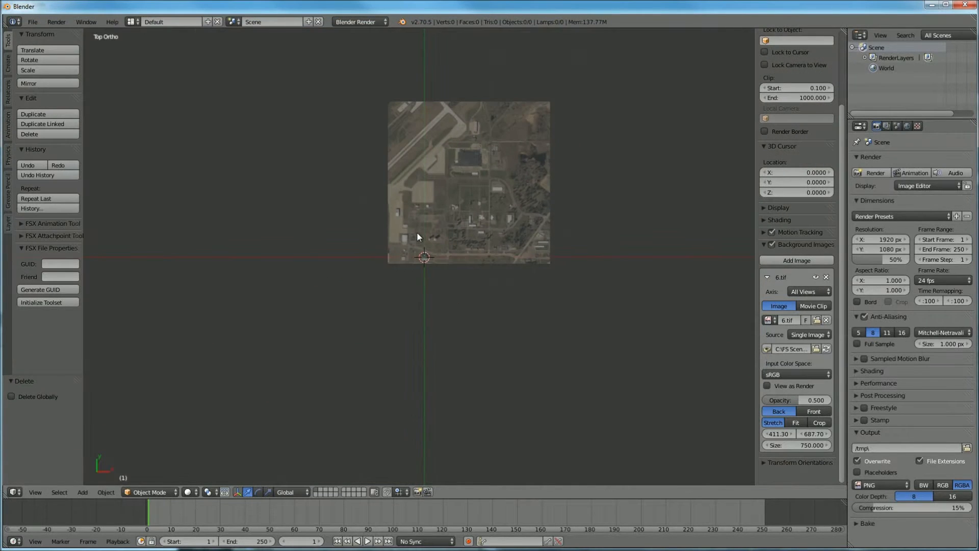
scroll(427, 345, up, 2)
middle_drag(439, 287, 438, 252)
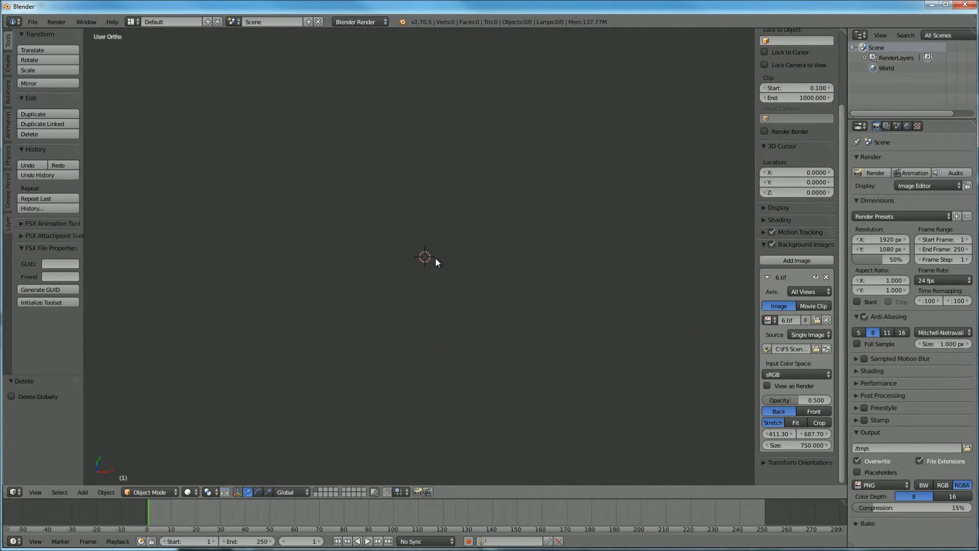
key(KP_7)
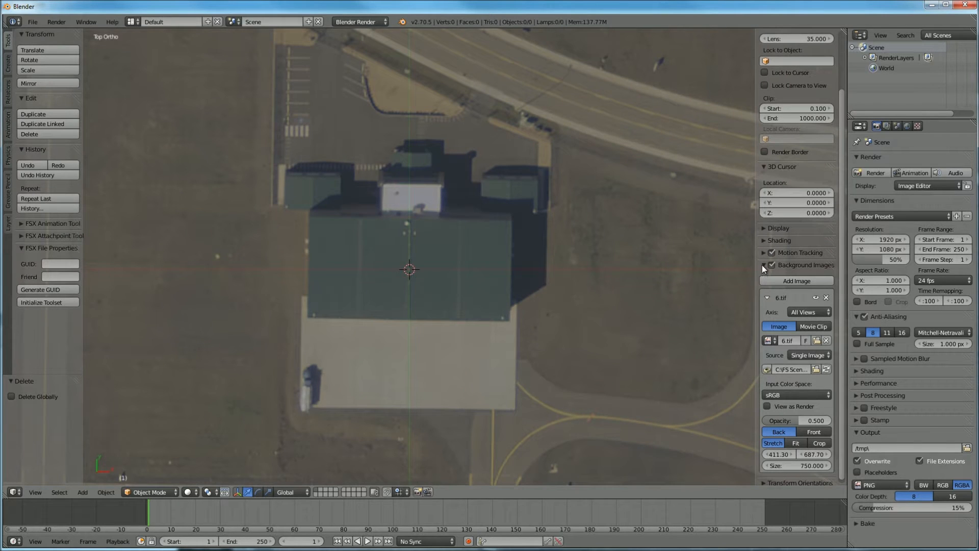
- Set the background image's opacity to 0.000
drag(784, 423, 766, 420)
scroll(346, 287, down, 4)
scroll(449, 290, up, 5)
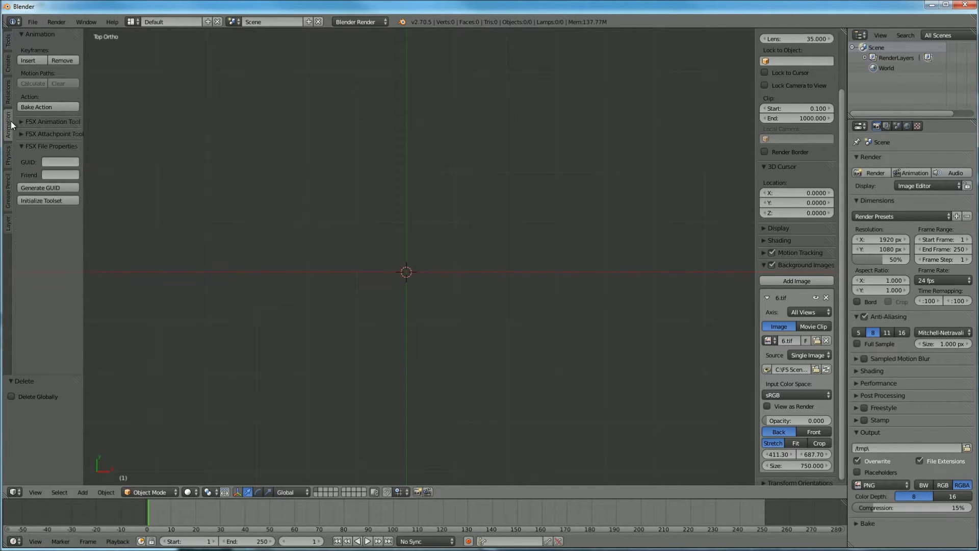
- Show the Layer tools and place the 3D cursor just off the origin, at about X -1.67 and Y -1.72
click(8, 64)
click(6, 224)
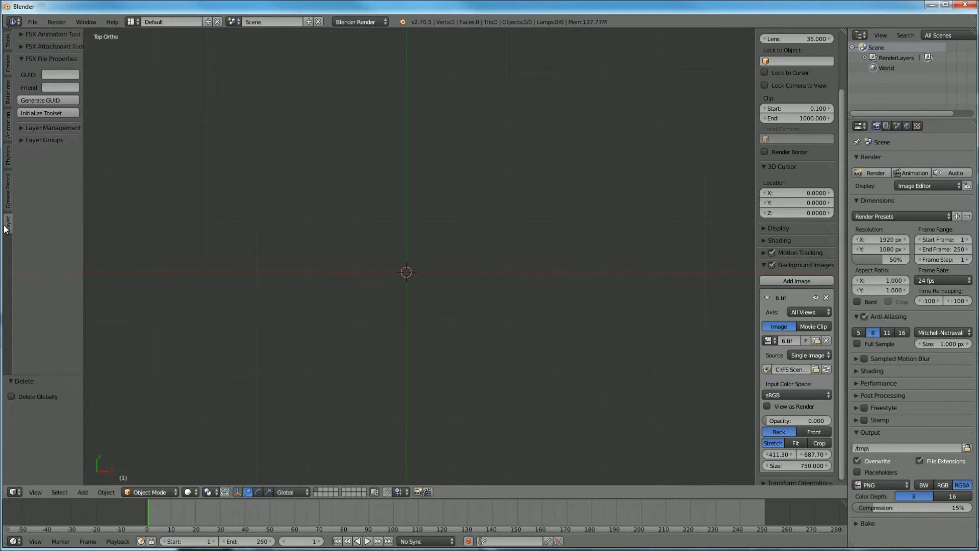
click(413, 117)
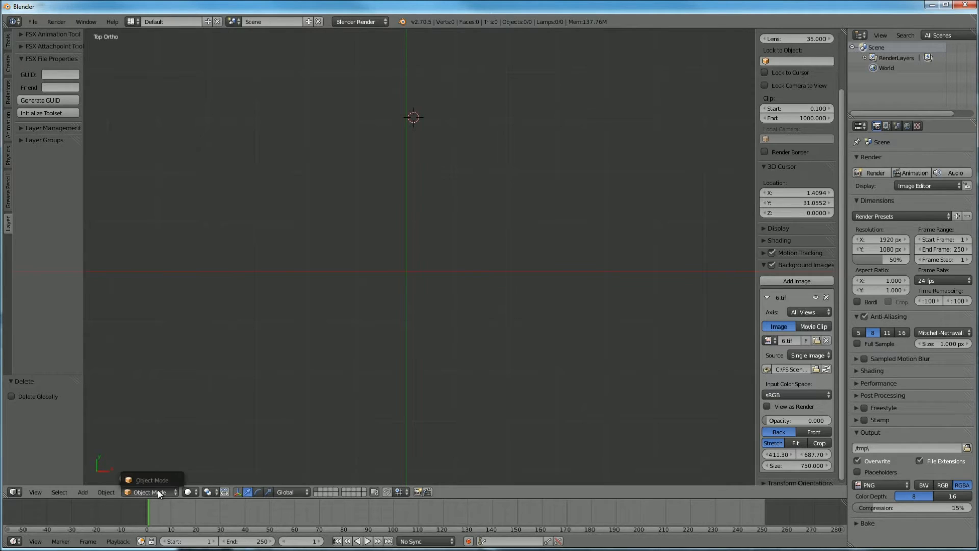
click(398, 280)
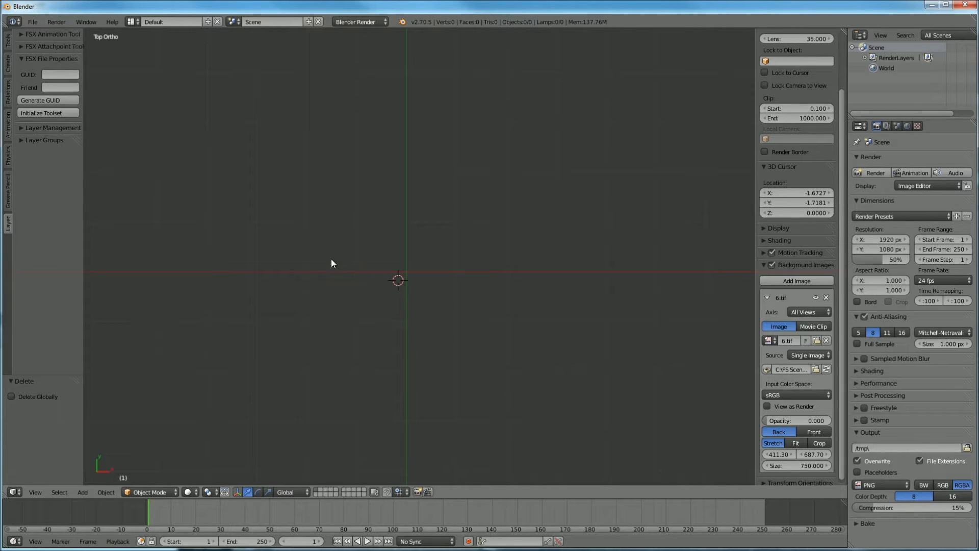
- Show the Grease Pencil tools and try to draw a ruler line along the X axis
click(8, 45)
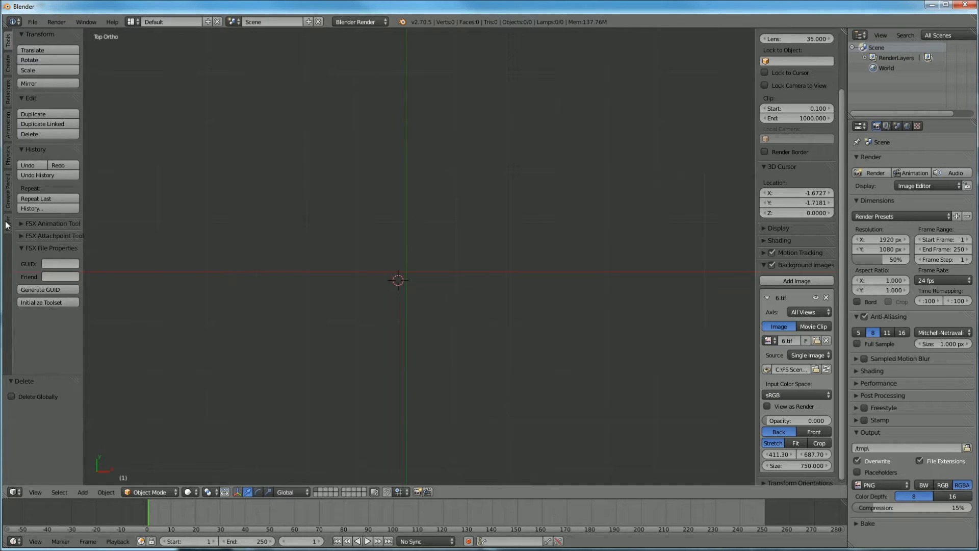
click(8, 192)
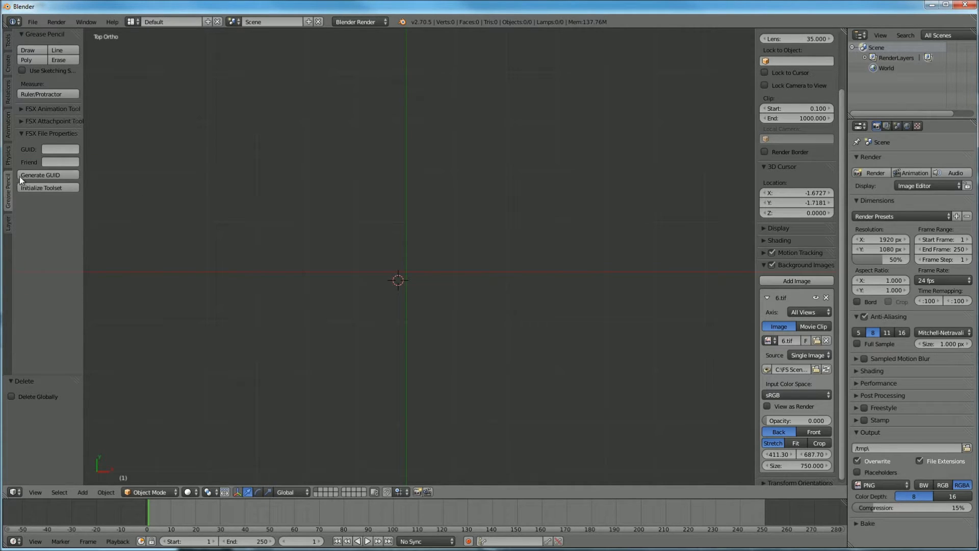
click(58, 95)
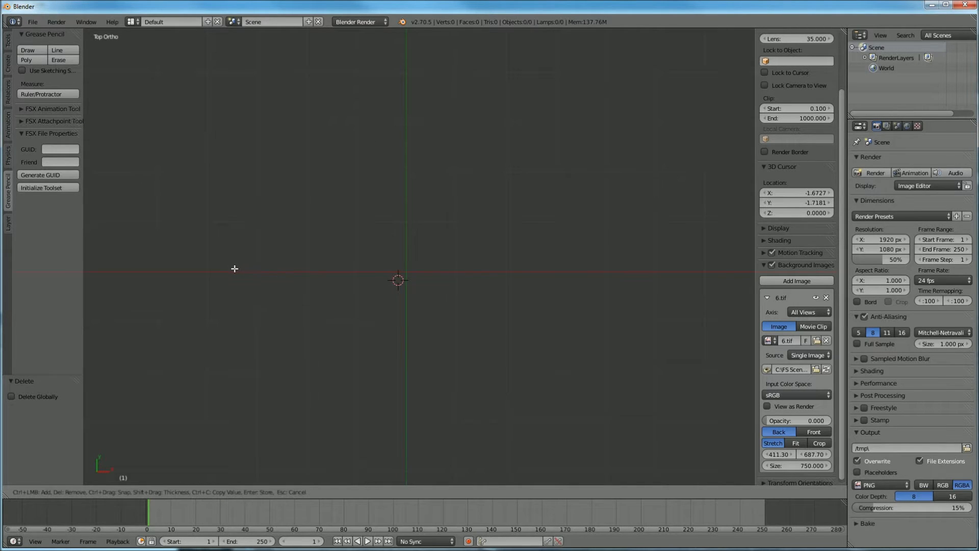
mouse_move(231, 272)
ctrl+mouse_down()
mouse_move(372, 280)
mouse_move(534, 269)
ctrl+mouse_up()
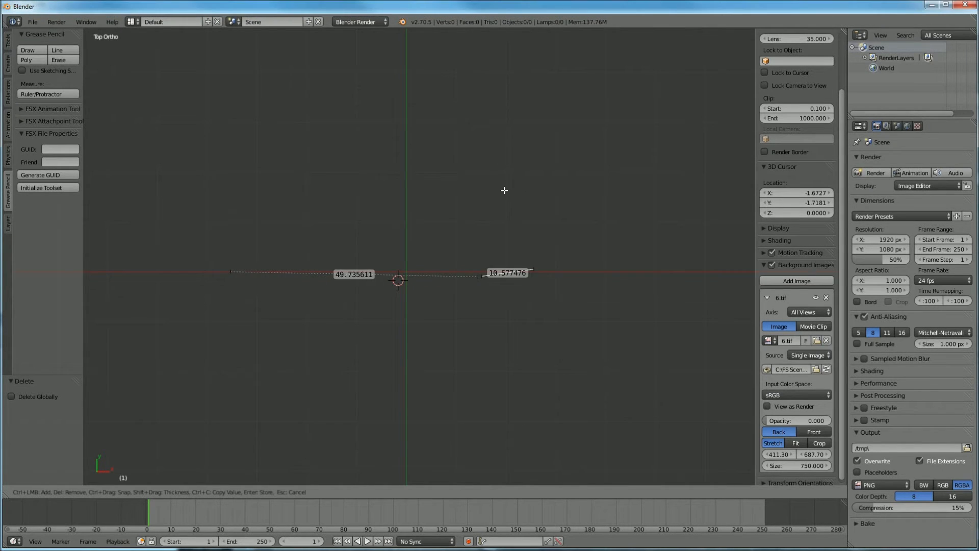
key(ctrl+z)
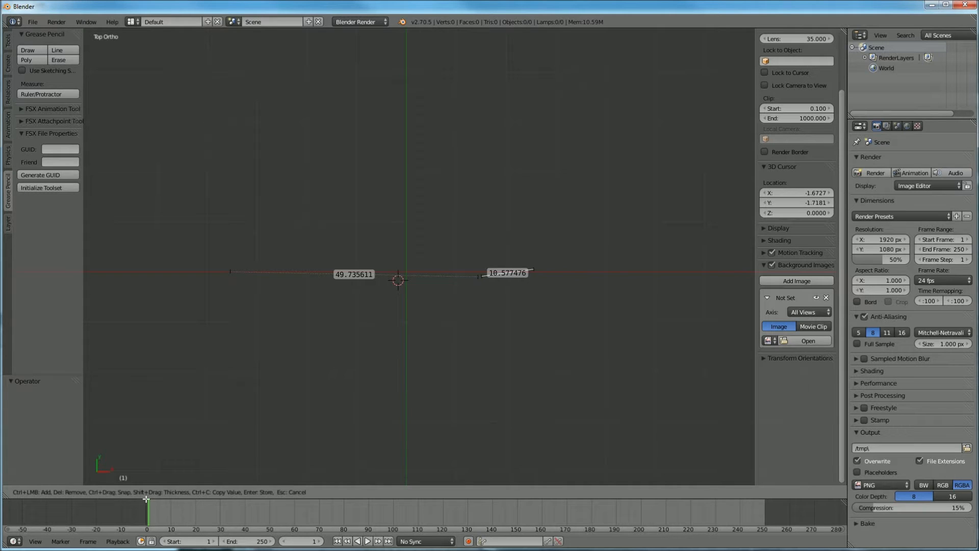
key(Escape)
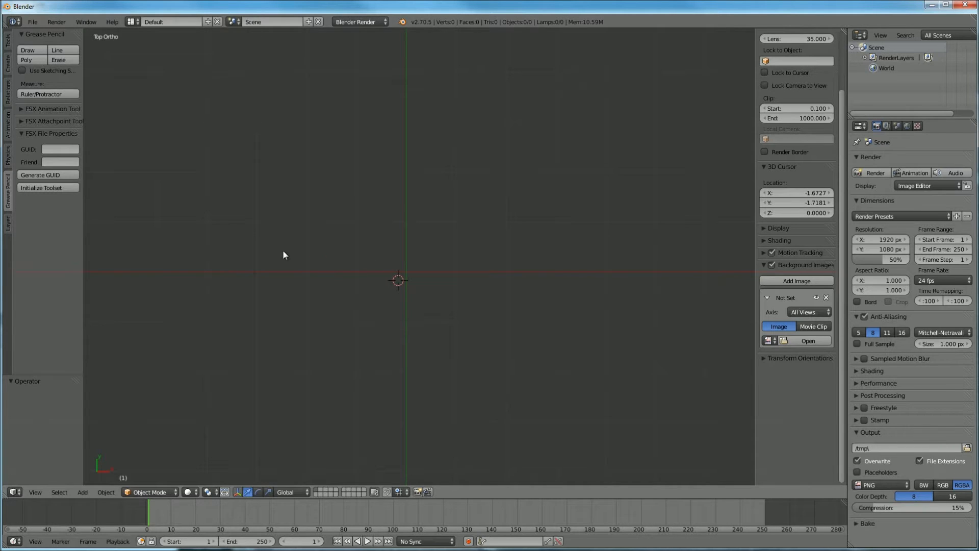
click(48, 94)
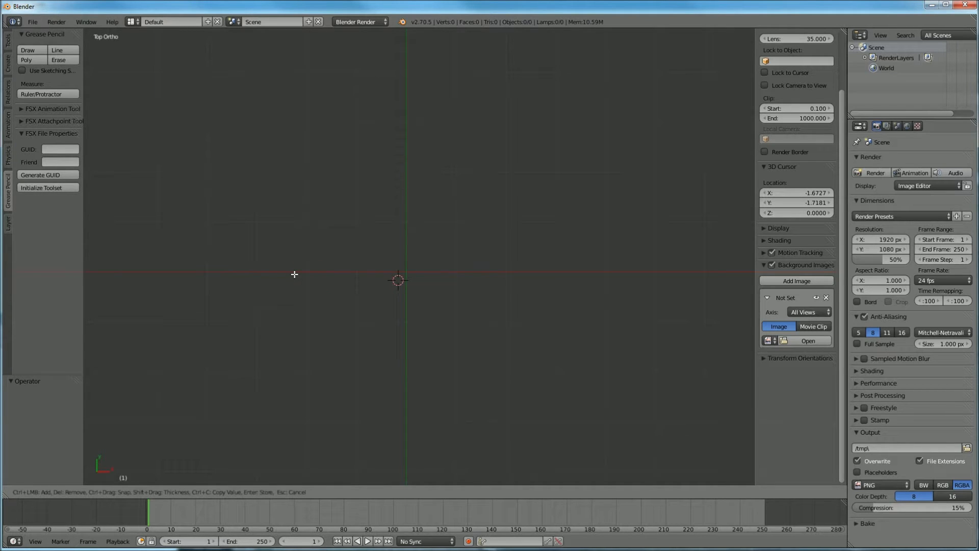
drag(287, 272, 414, 299)
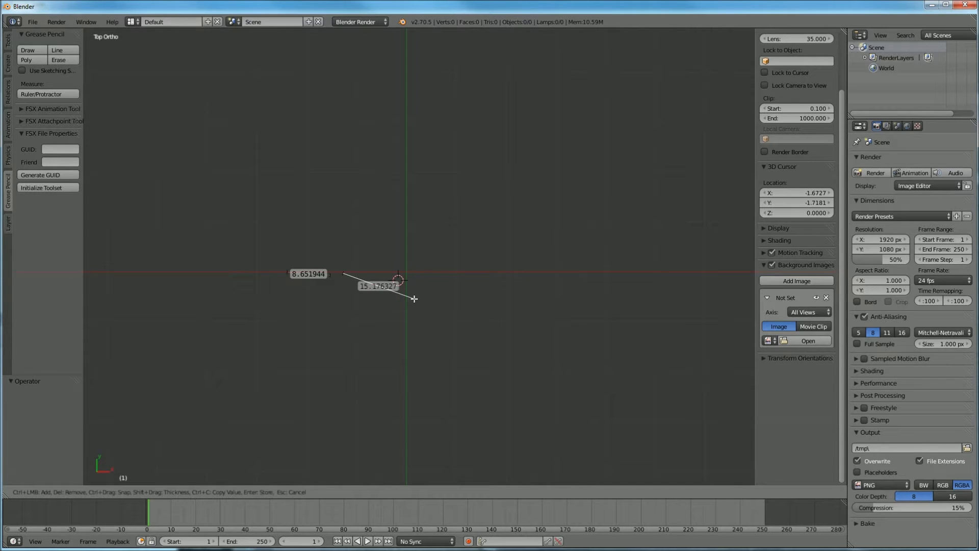
key(Escape)
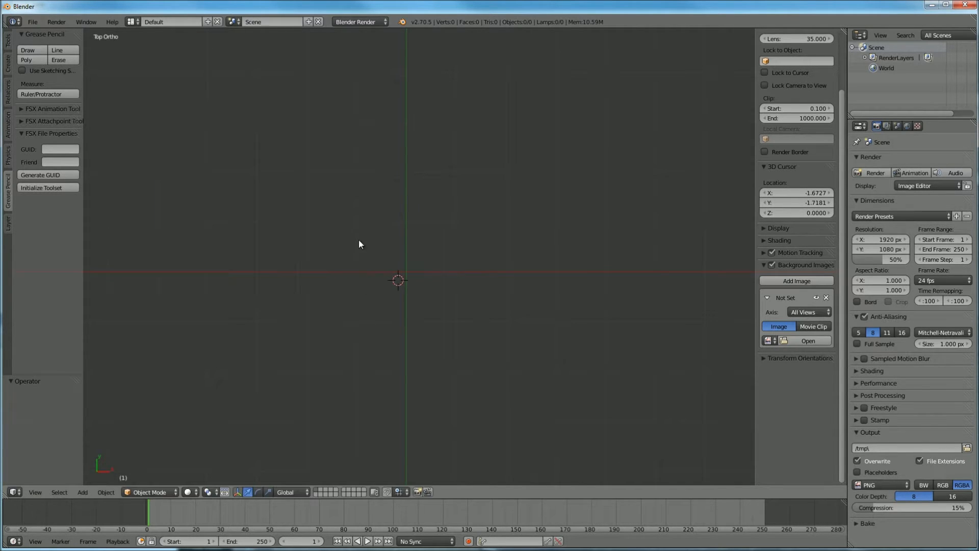
click(28, 93)
drag(247, 269, 311, 271)
key(Escape)
click(71, 93)
click(261, 275)
click(427, 276)
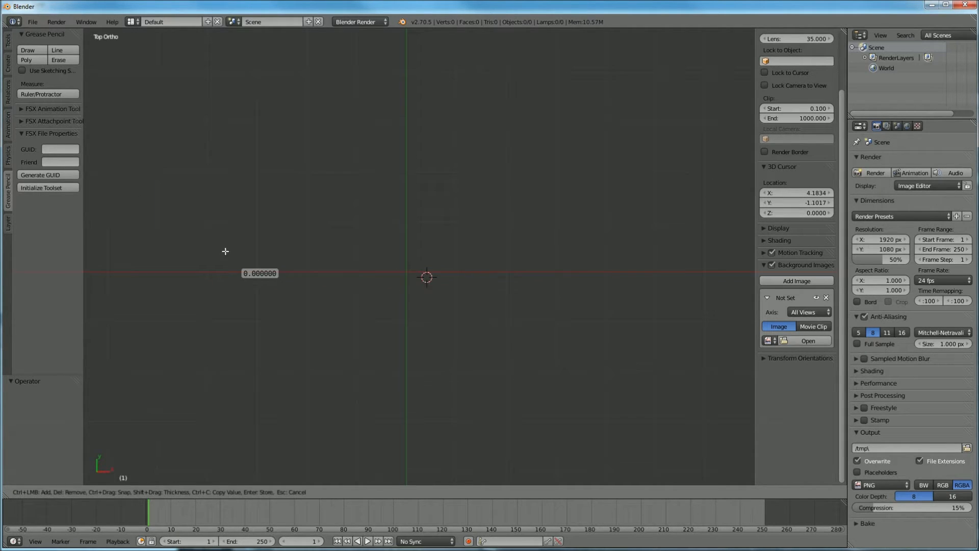
key(ctrl+z)
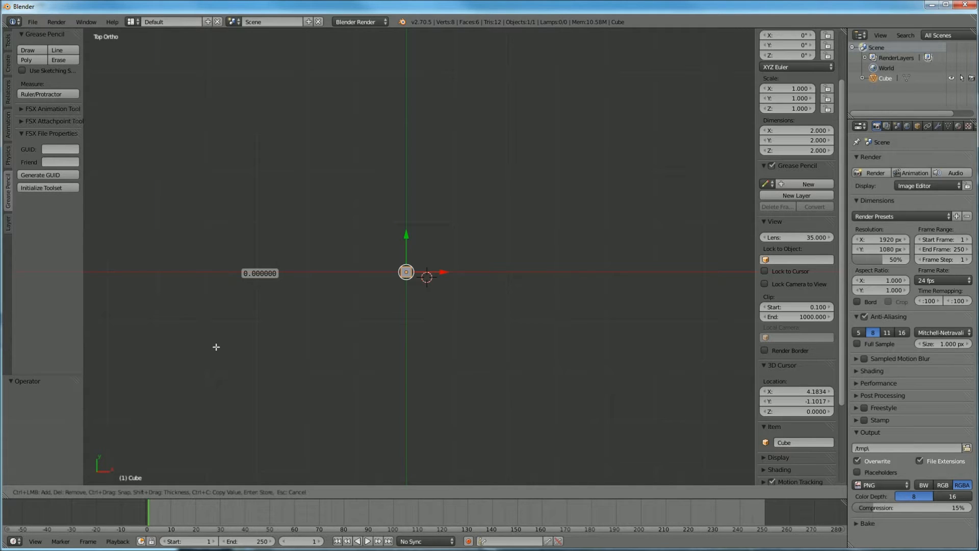
key(x)
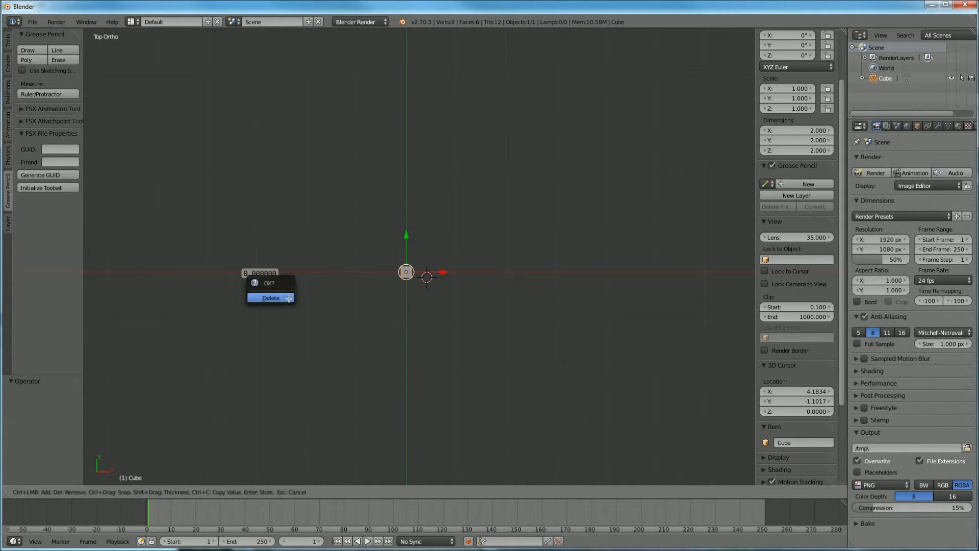
click(284, 299)
key(Escape)
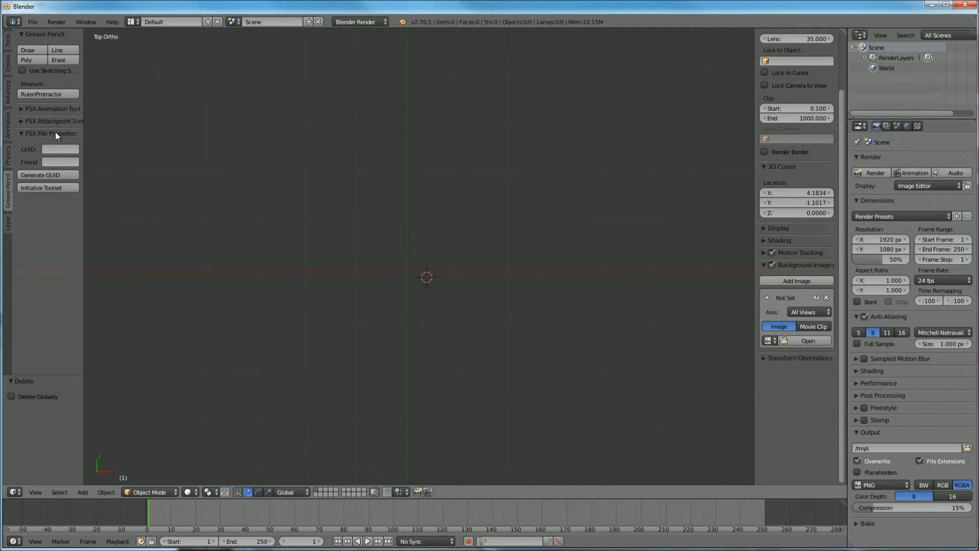
- Draw a horizontal ruler line about 50.34 units long along the X axis across the origin
click(48, 93)
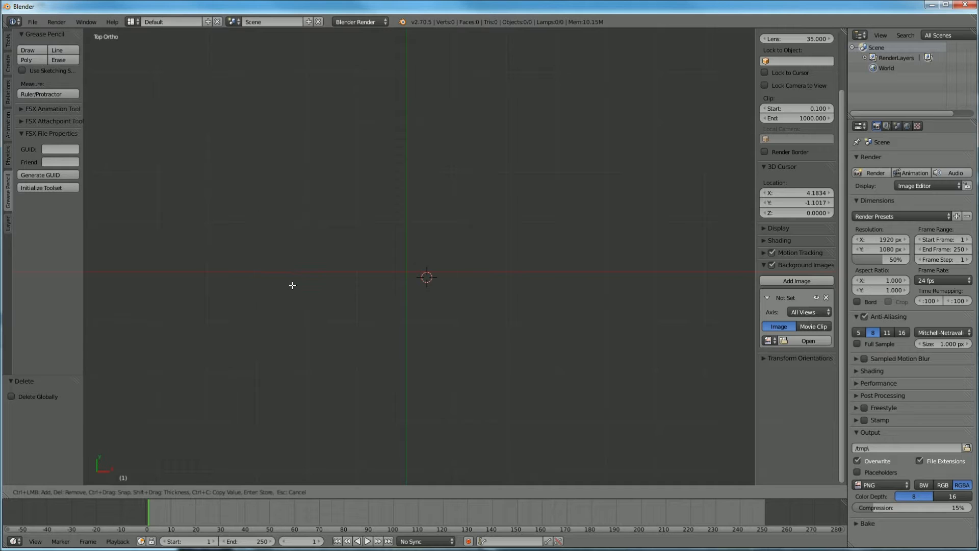
drag(298, 272, 549, 273)
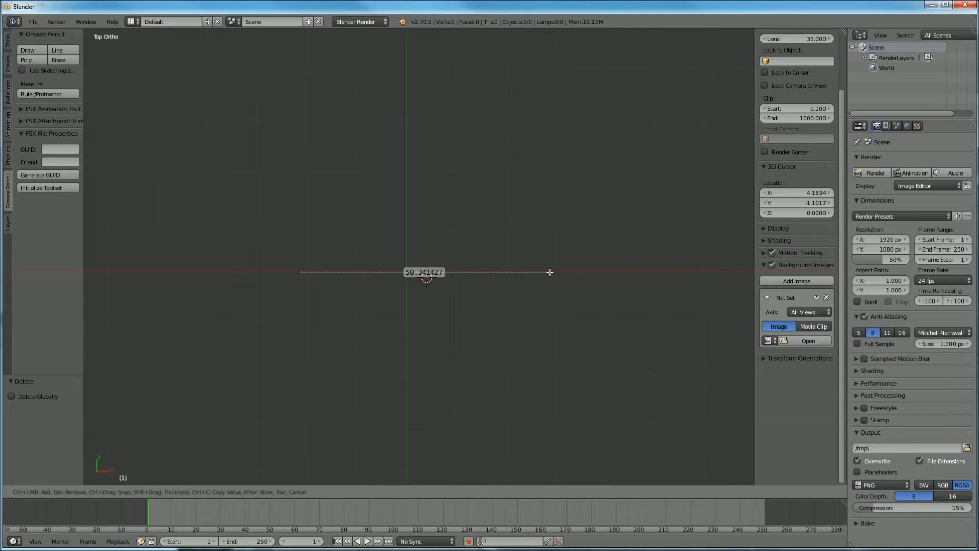
scroll(539, 256, down, 8)
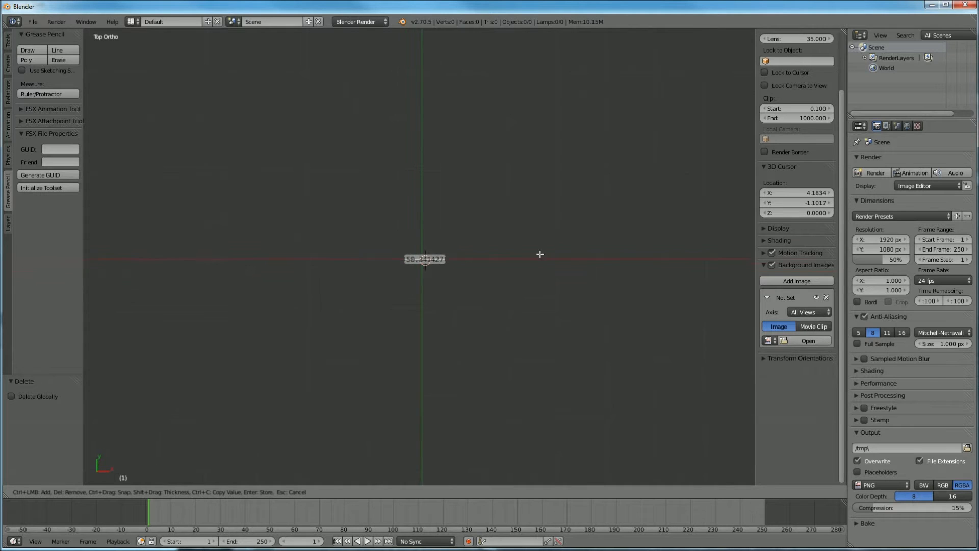
scroll(426, 228, up, 4)
- Add a plane at the 3D cursor and scale it along X to about 50.2 units, matching the ruler line
key(shift+a)
mouse_move(428, 233)
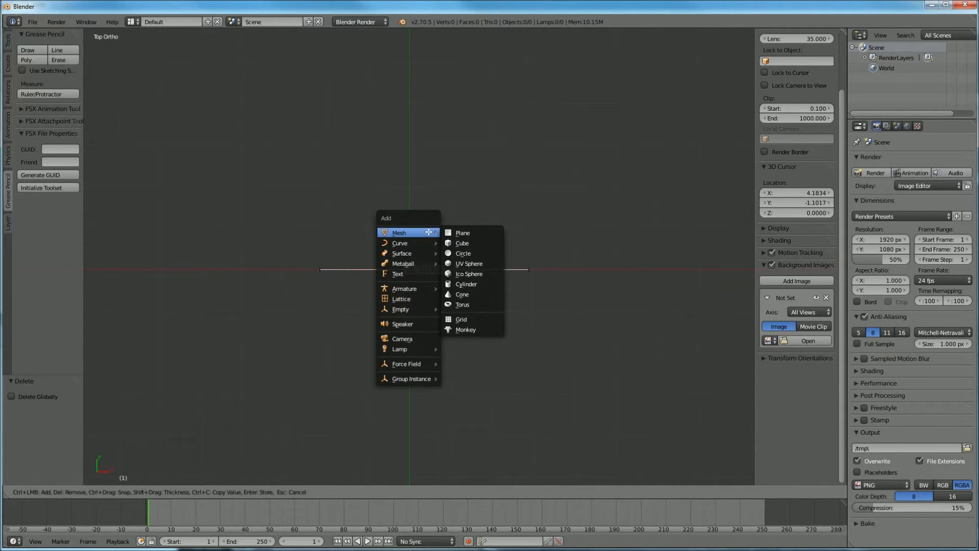
click(499, 235)
scroll(367, 264, down, 2)
scroll(432, 267, up, 4)
scroll(431, 268, down, 4)
key(s)
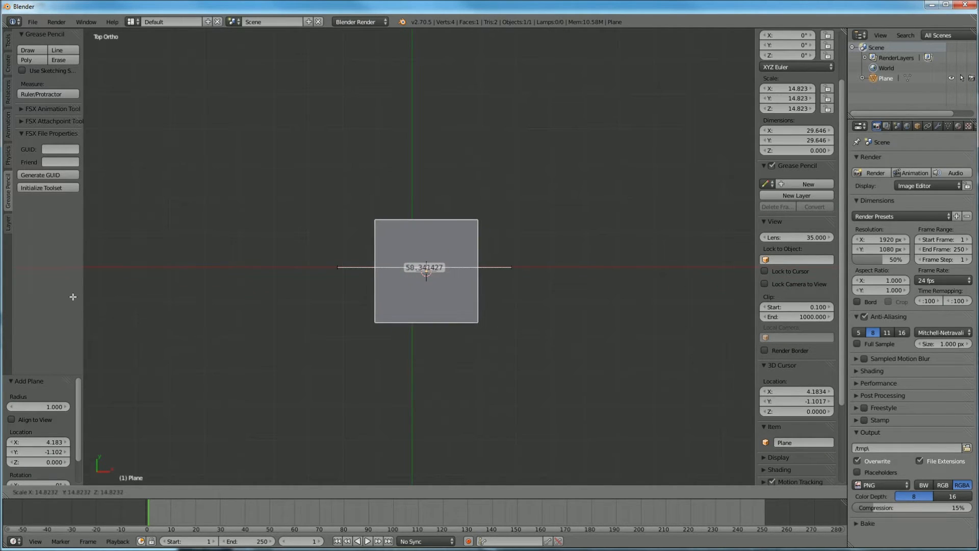
key(x)
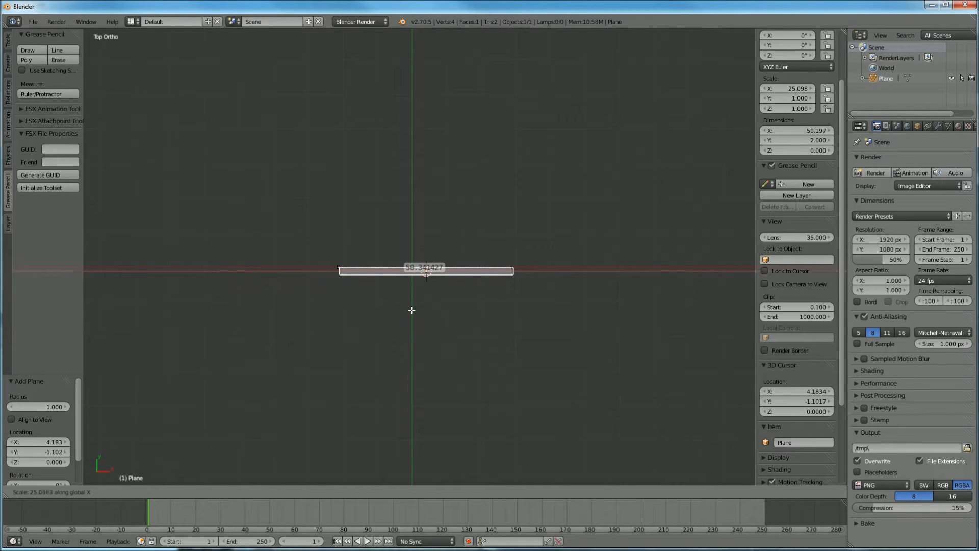
click(411, 310)
- Move the plane about -0.594 along X to line it up with the ruler line, and close the ruler
scroll(436, 280, up, 5)
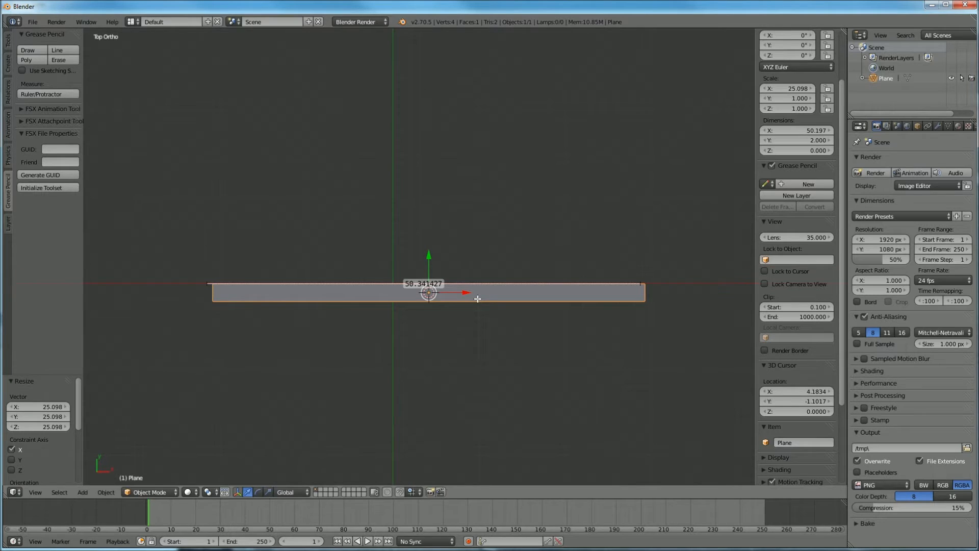
key(g)
key(x)
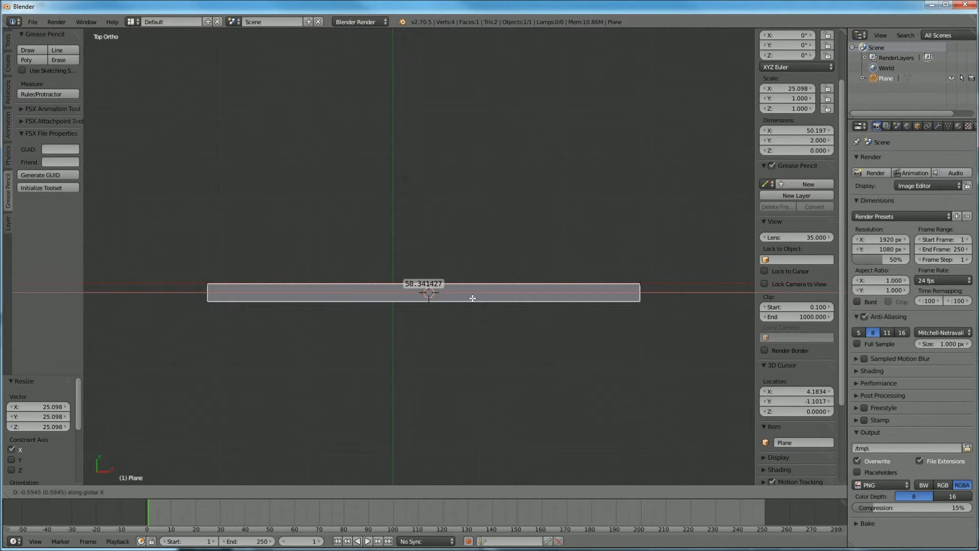
click(473, 298)
scroll(478, 253, down, 6)
scroll(471, 283, up, 4)
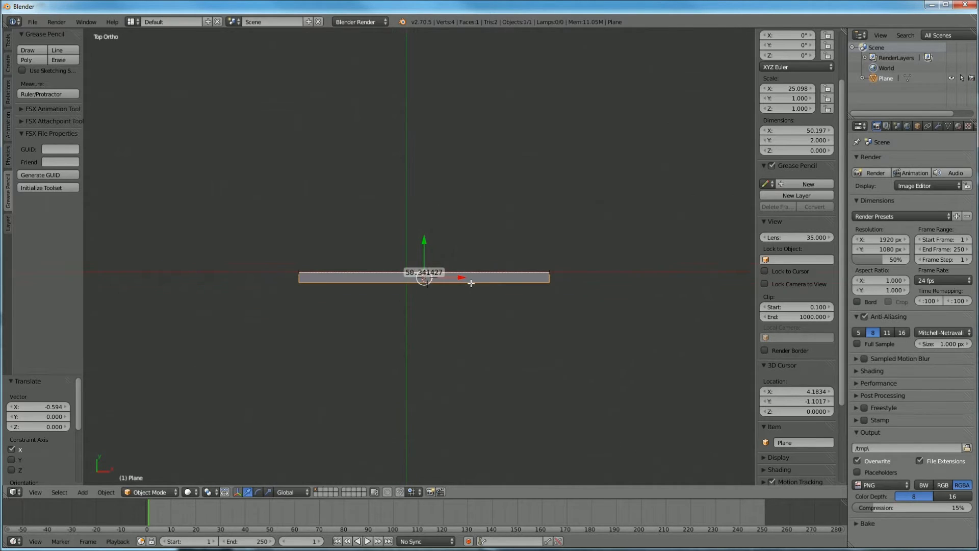
scroll(616, 299, up, 4)
key(Escape)
scroll(314, 258, down, 5)
scroll(418, 306, down, 3)
scroll(421, 254, up, 9)
scroll(380, 168, down, 6)
scroll(442, 155, down, 6)
scroll(382, 268, up, 10)
middle_drag(427, 286, 407, 334)
key(KP_7)
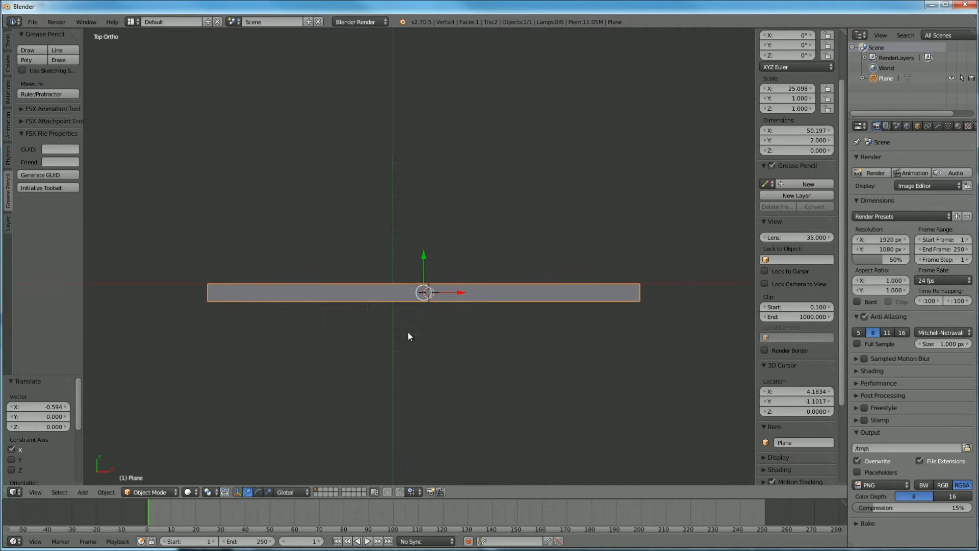
scroll(806, 290, down, 6)
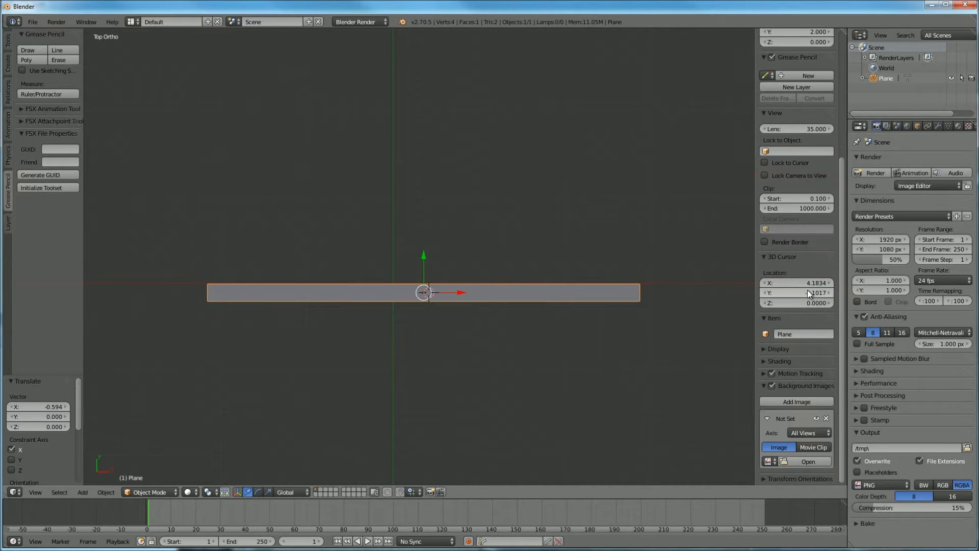
scroll(596, 298, up, 10)
scroll(463, 277, down, 13)
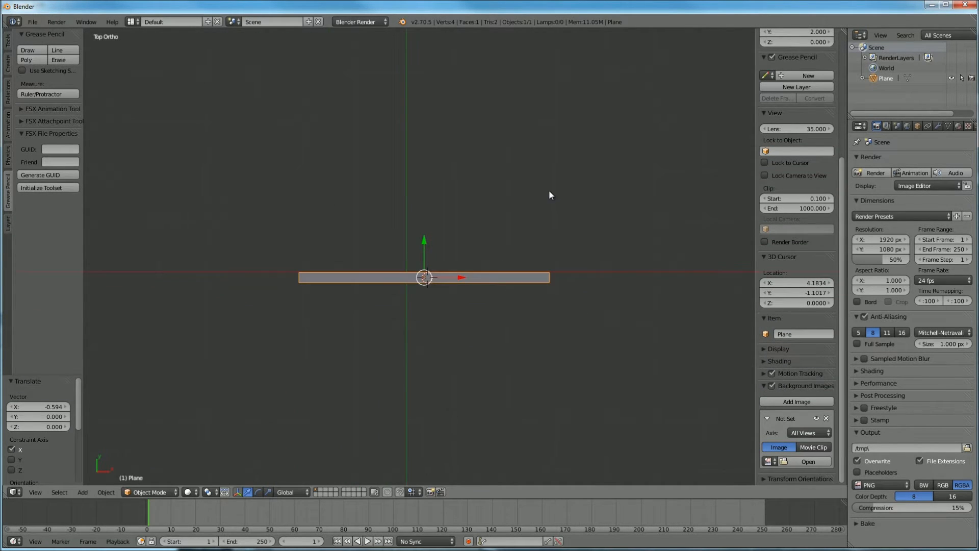
- Add an image Empty at the 3D cursor and load 1.JPG from the Desktop folder into it
key(shift+a)
mouse_move(327, 241)
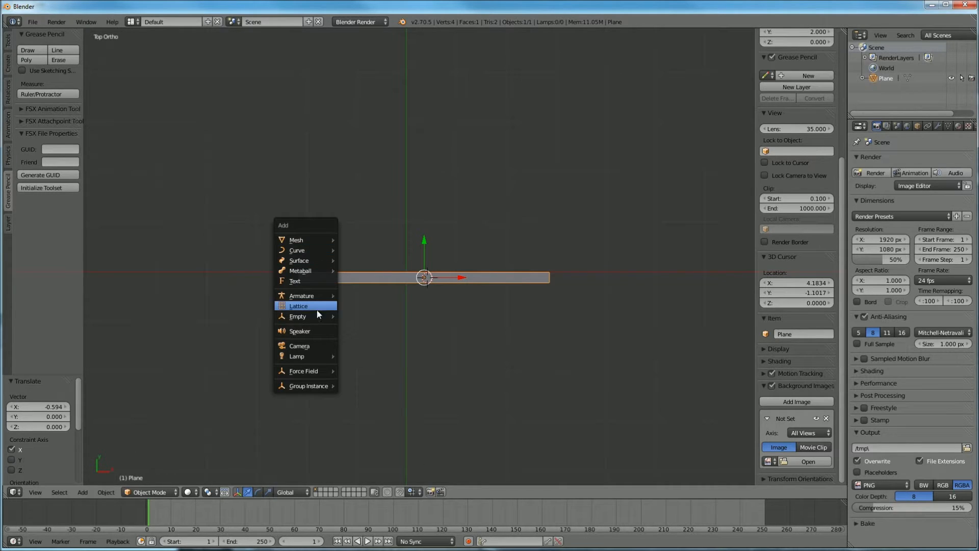
mouse_move(317, 313)
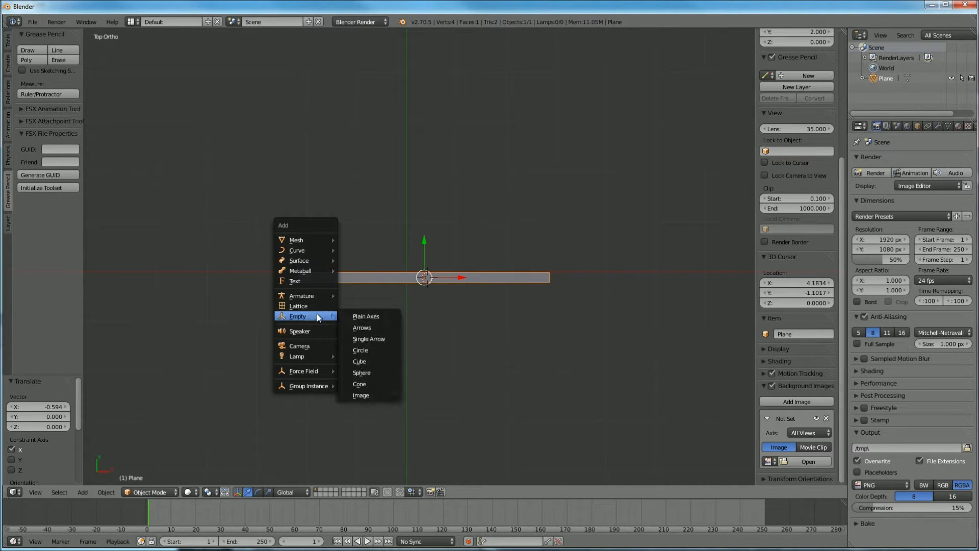
click(369, 395)
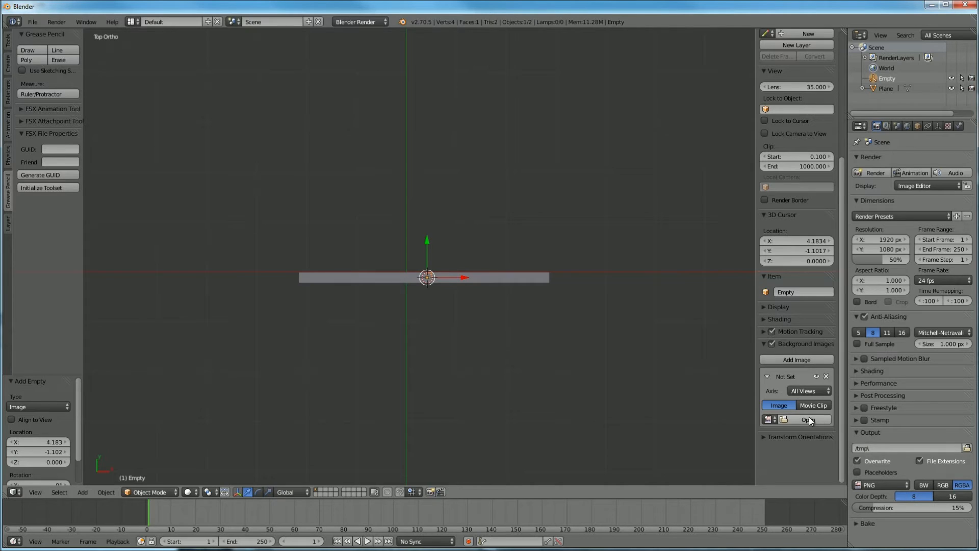
click(937, 127)
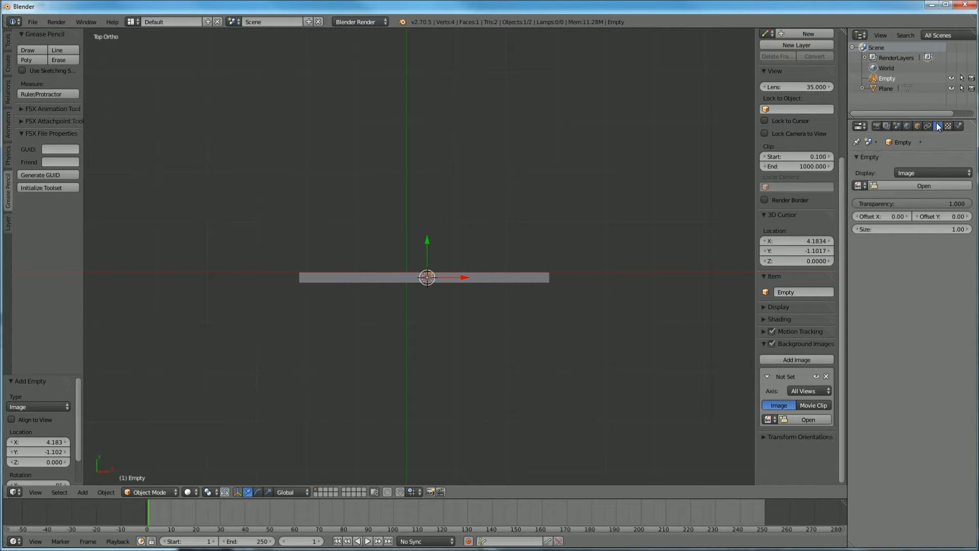
click(912, 186)
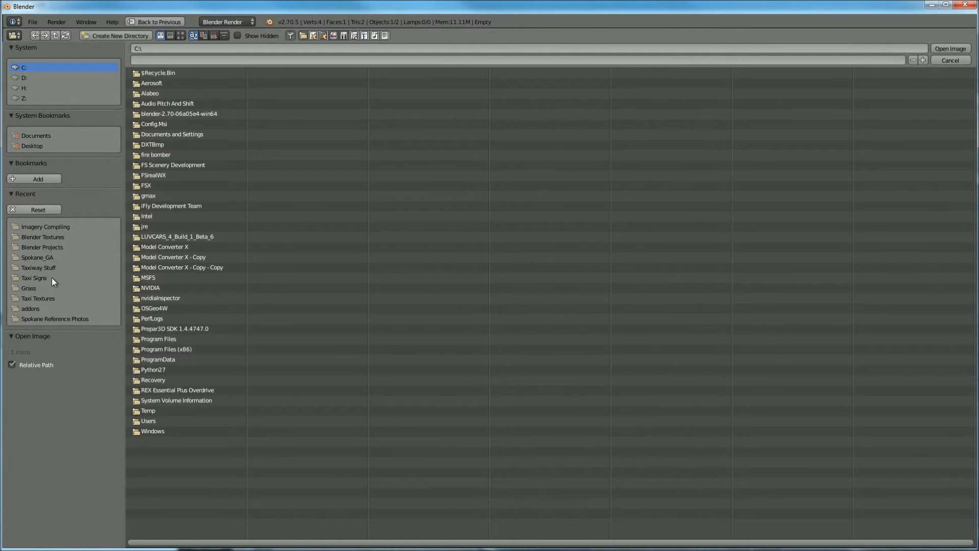
click(35, 145)
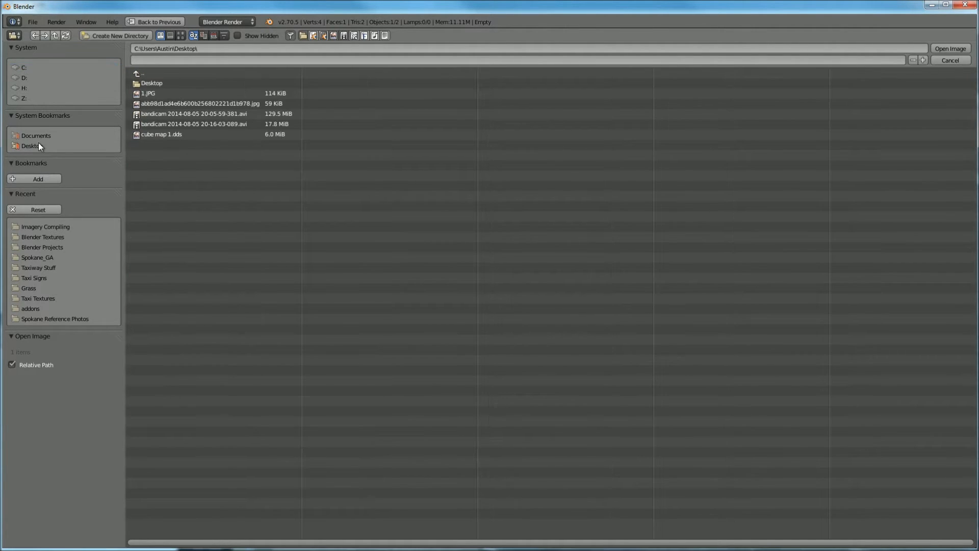
double_click(178, 93)
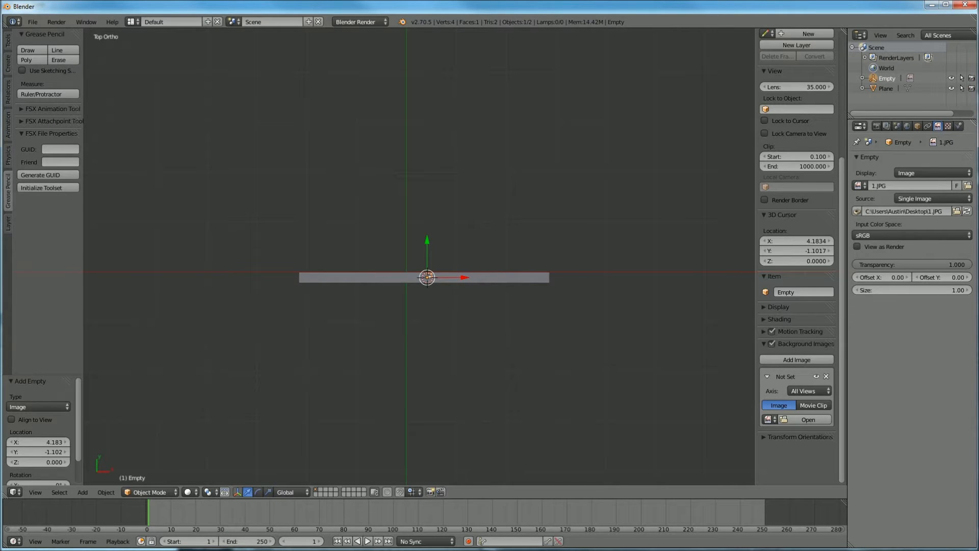
- Set the image Empty's size to 60.37 and its transparency to 0.323
click(950, 289)
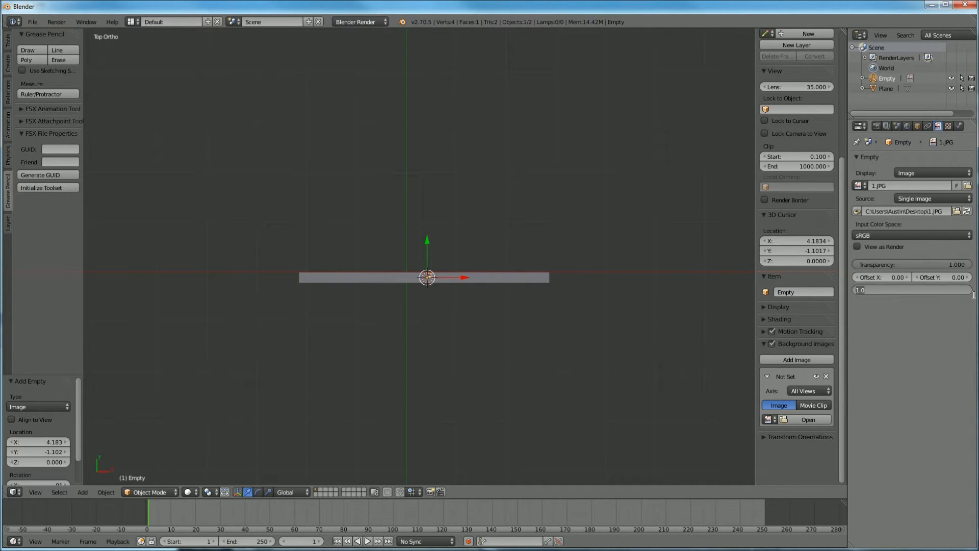
text(13.72)
key(Return)
drag(867, 290, 973, 289)
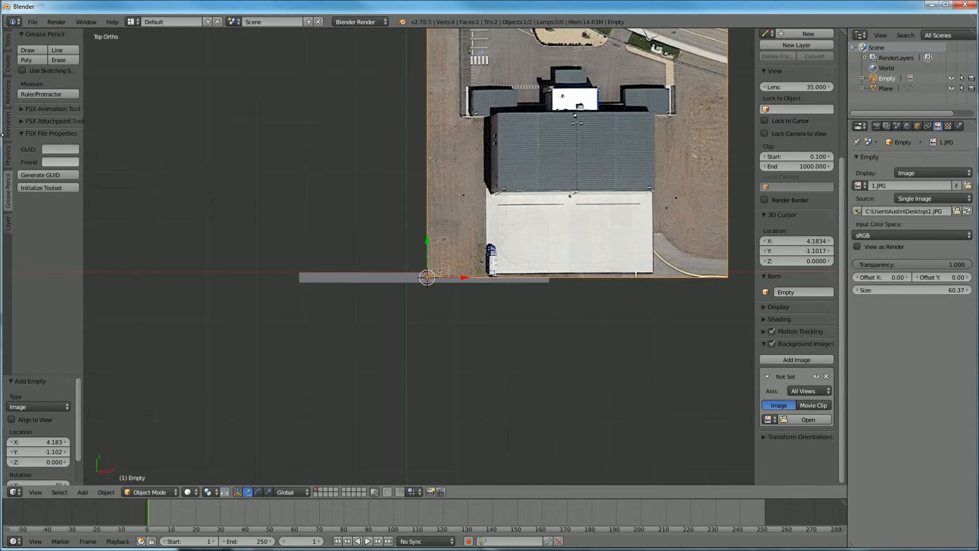
drag(904, 262, 798, 262)
drag(867, 264, 894, 264)
- Move the image Empty about -27 along X and -21 along Y so the aerial image lies over the plane
key(g)
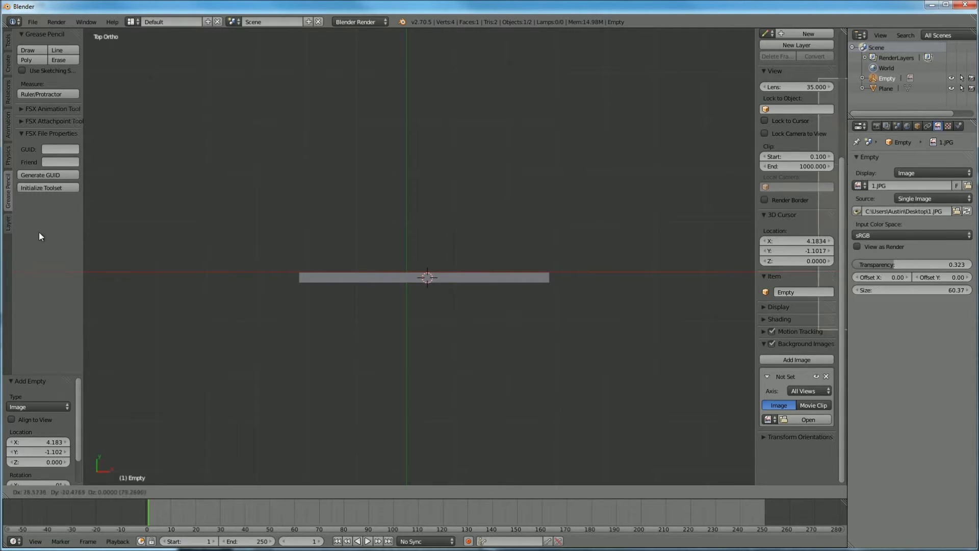
click(480, 324)
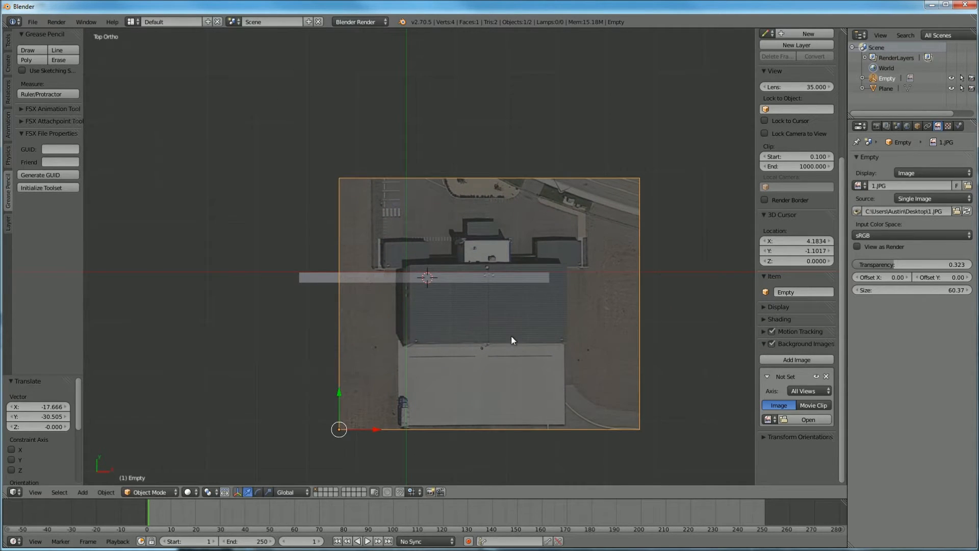
key(g)
click(464, 288)
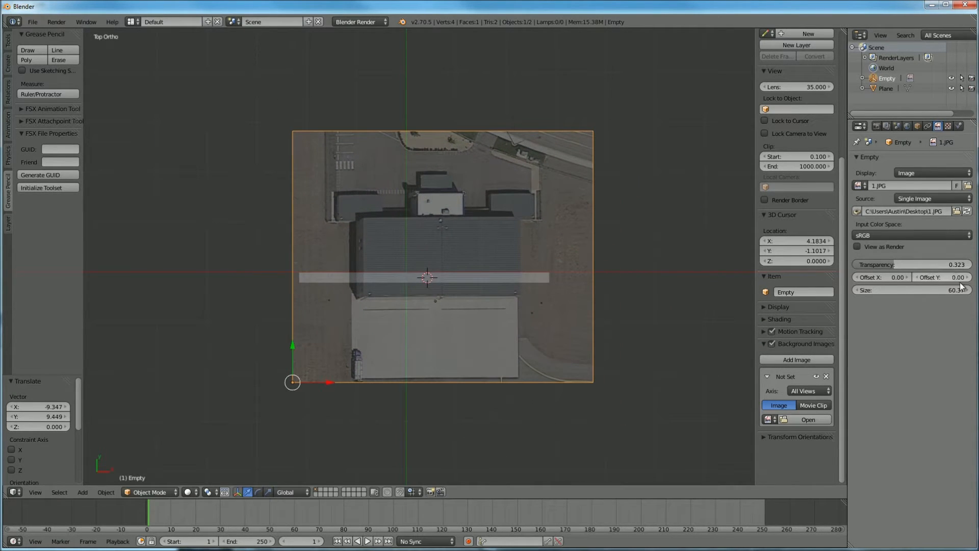
- Set the image Empty's size to 84.31 and move it about -15.4 along X and -1.8 along Y, bringing the hangar's front edge to the plane
drag(963, 291, 971, 291)
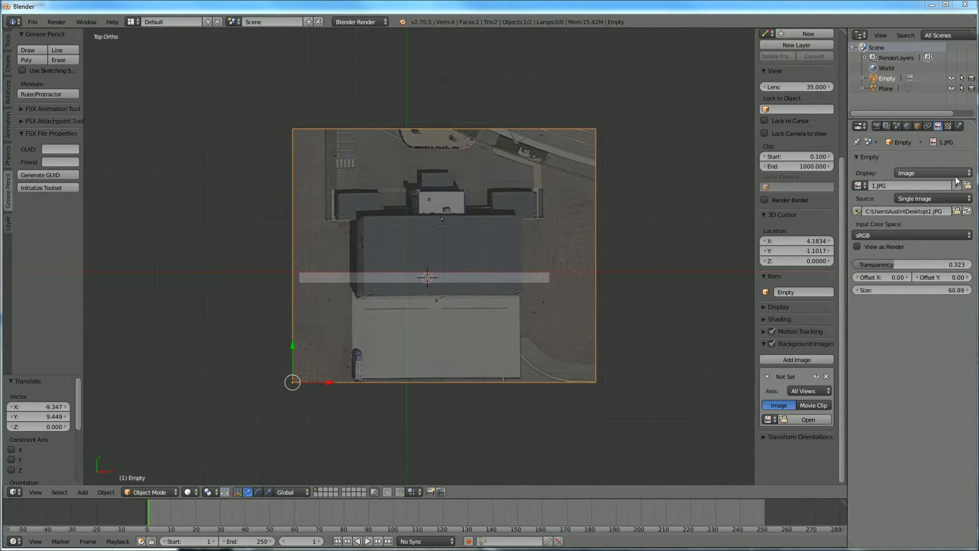
drag(946, 290, 975, 290)
key(g)
click(520, 273)
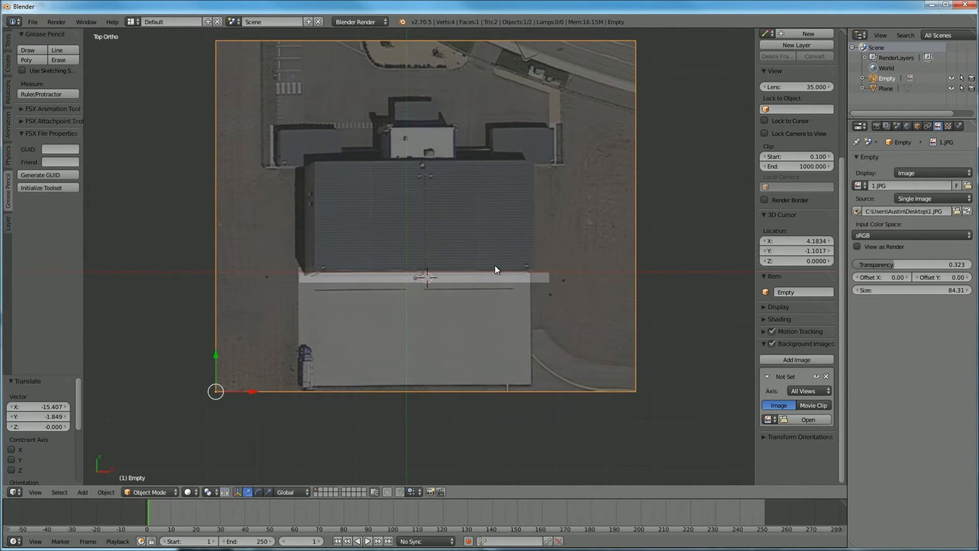
- Set the image Empty's size to 93.43 and shift it about -5.1 along X and -2.3 along Y to follow the plane
drag(948, 290, 964, 290)
key(g)
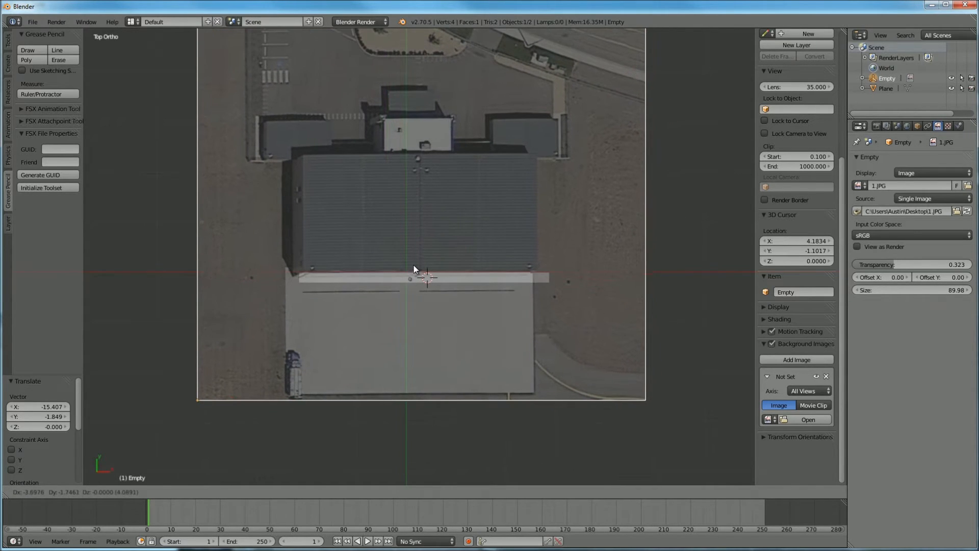
click(417, 269)
drag(923, 290, 933, 290)
key(g)
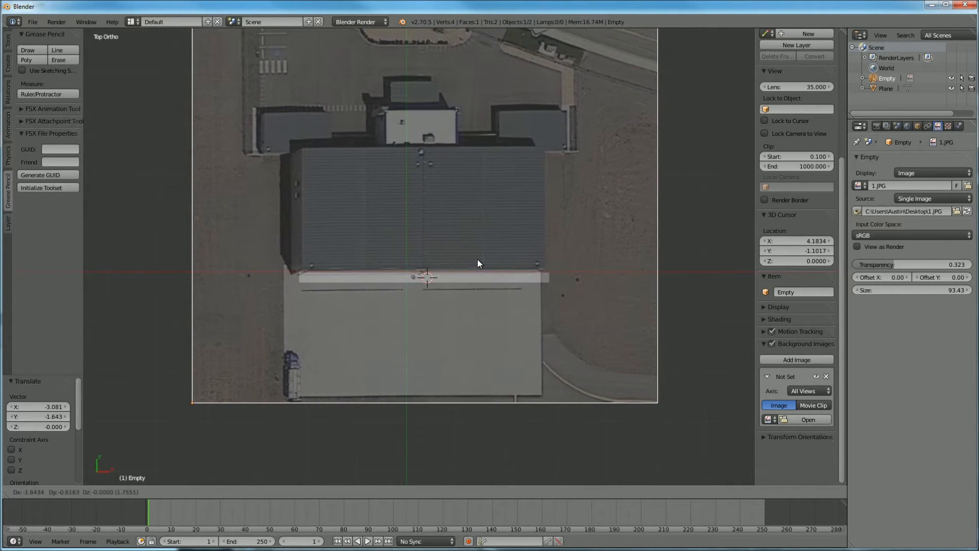
click(476, 260)
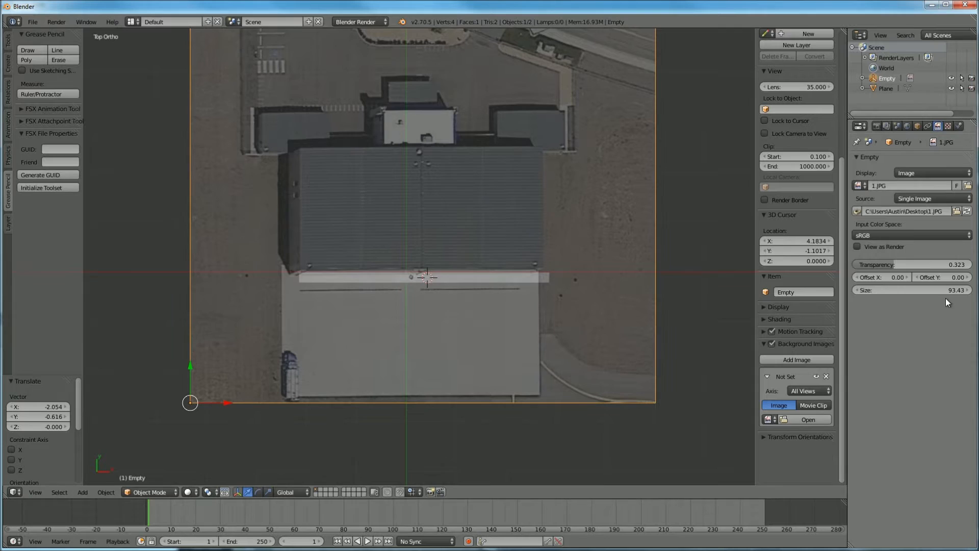
- Set the image Empty's size to 95.07 and move it about -0.1 along X and -1.03 along Y to match the hangar front to the plane
drag(963, 290, 971, 290)
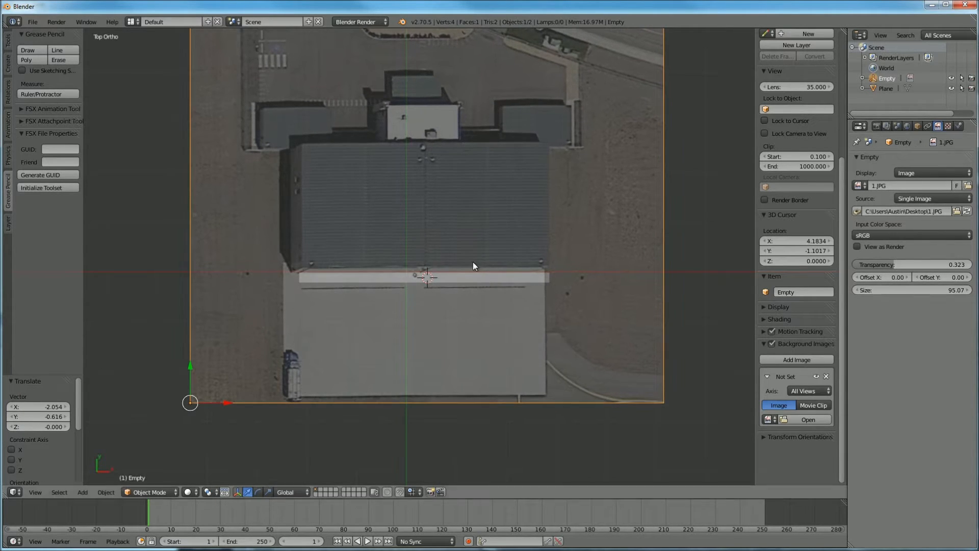
key(g)
key(y)
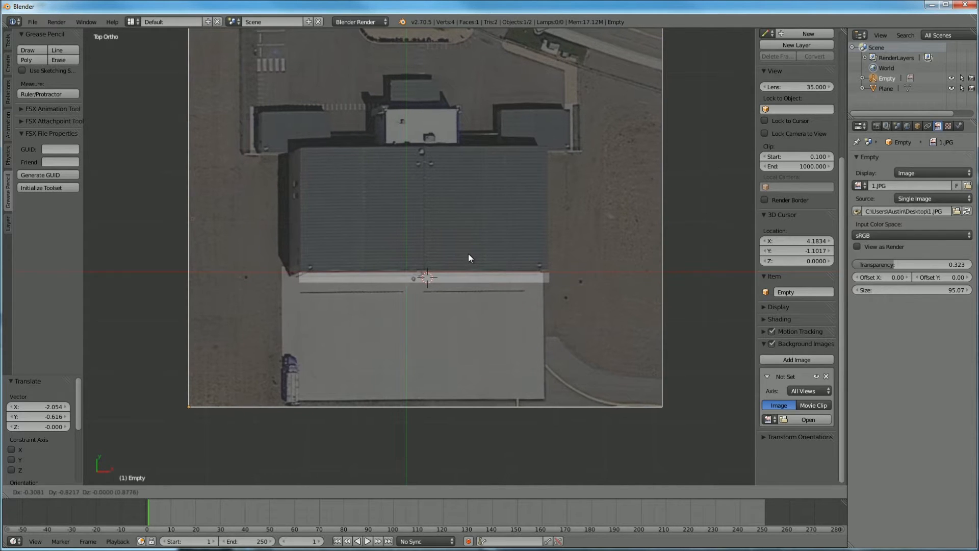
click(469, 255)
- Check the hangar's alignment with the measuring plane, and delete the plane
scroll(469, 255, down, 10)
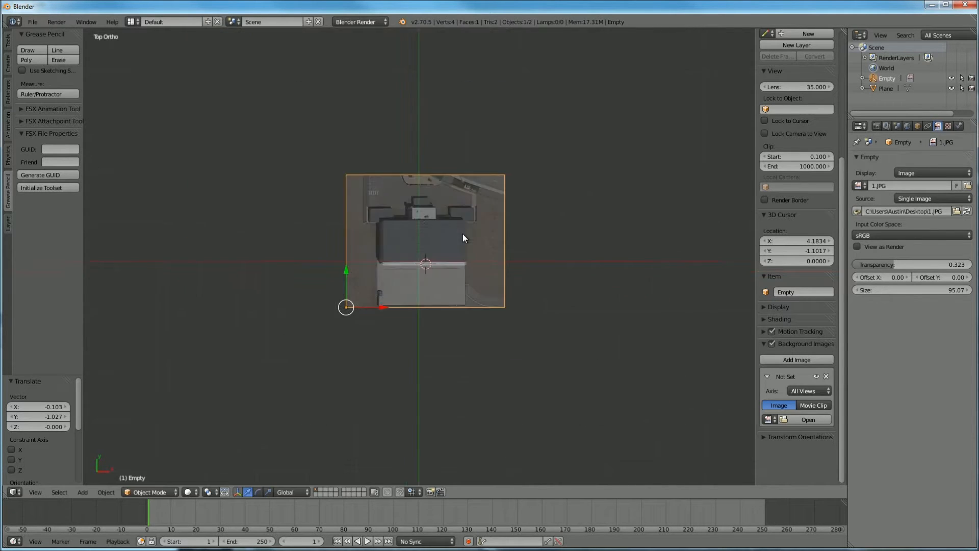
scroll(462, 251, up, 10)
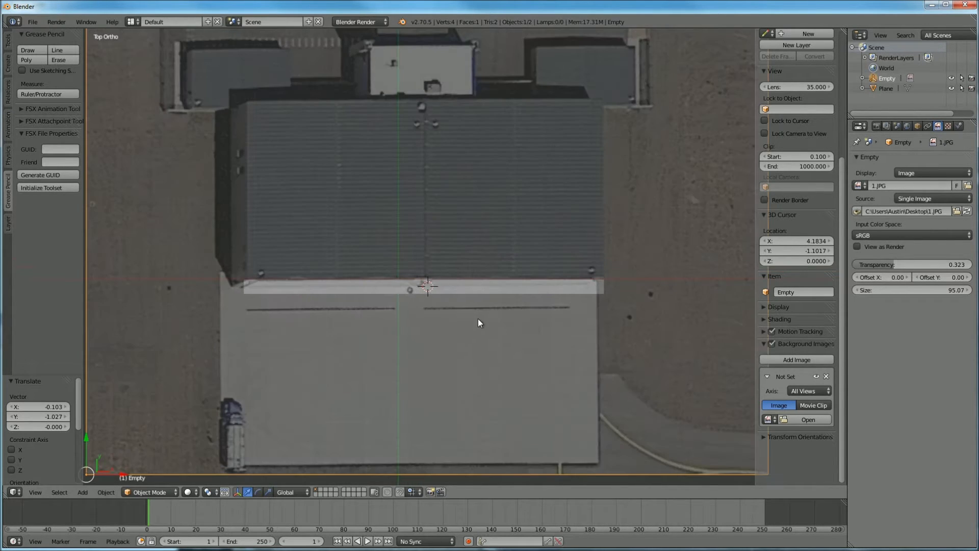
scroll(469, 278, down, 8)
middle_drag(470, 278, 381, 298)
scroll(426, 319, up, 10)
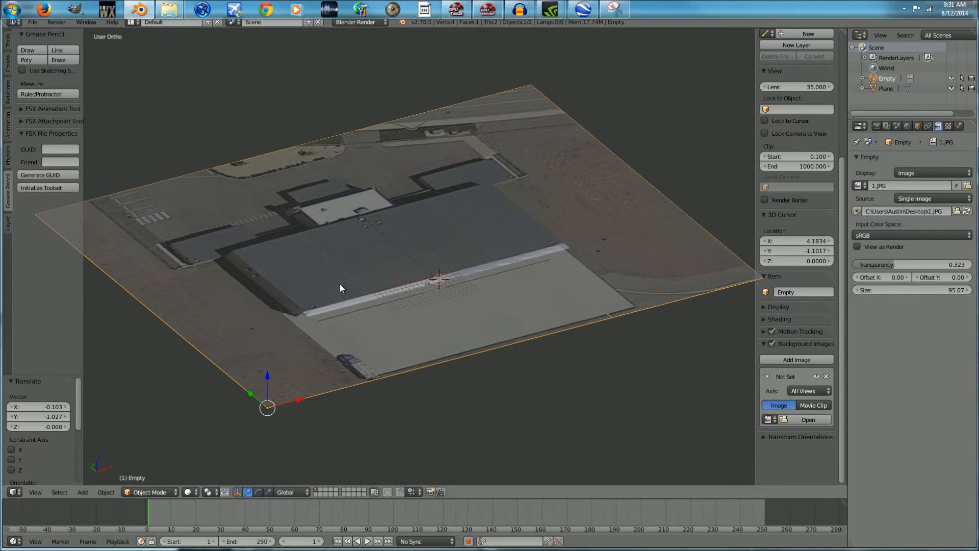
right_click(332, 310)
key(x)
click(331, 309)
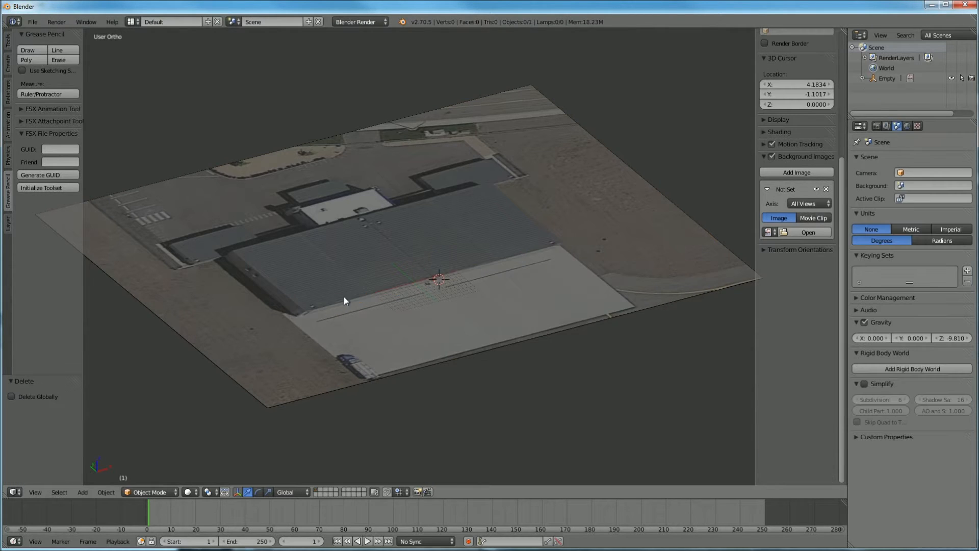
- Examine the scaled aerial image from several angles and distances in both orthographic and perspective projection
scroll(344, 295, down, 5)
middle_drag(467, 215, 519, 313)
scroll(451, 272, up, 3)
scroll(451, 272, up, 3)
scroll(601, 185, down, 8)
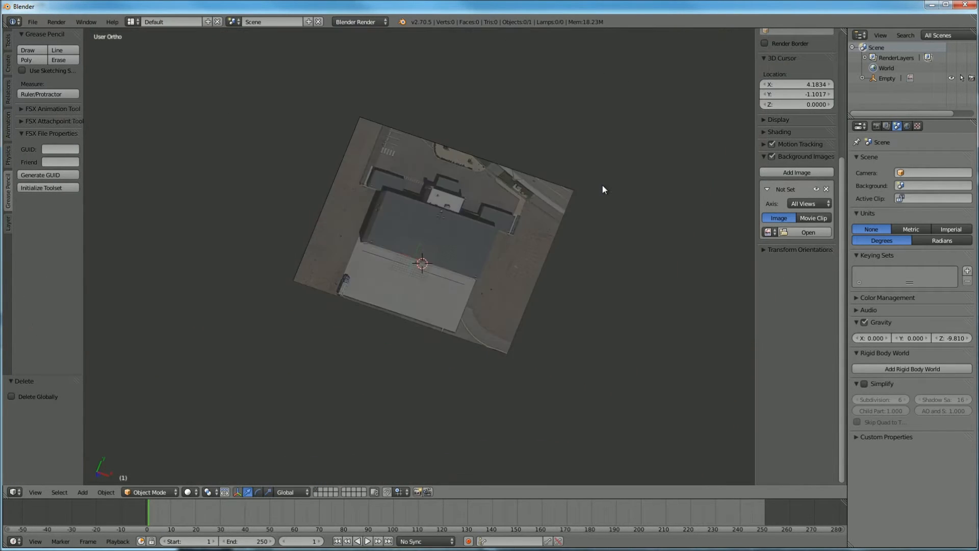
middle_drag(494, 191, 403, 229)
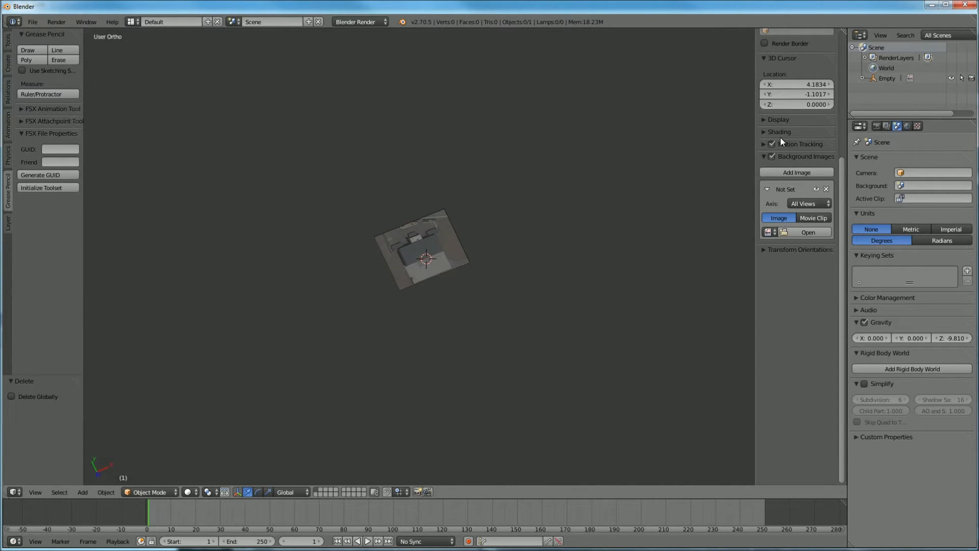
scroll(410, 231, up, 5)
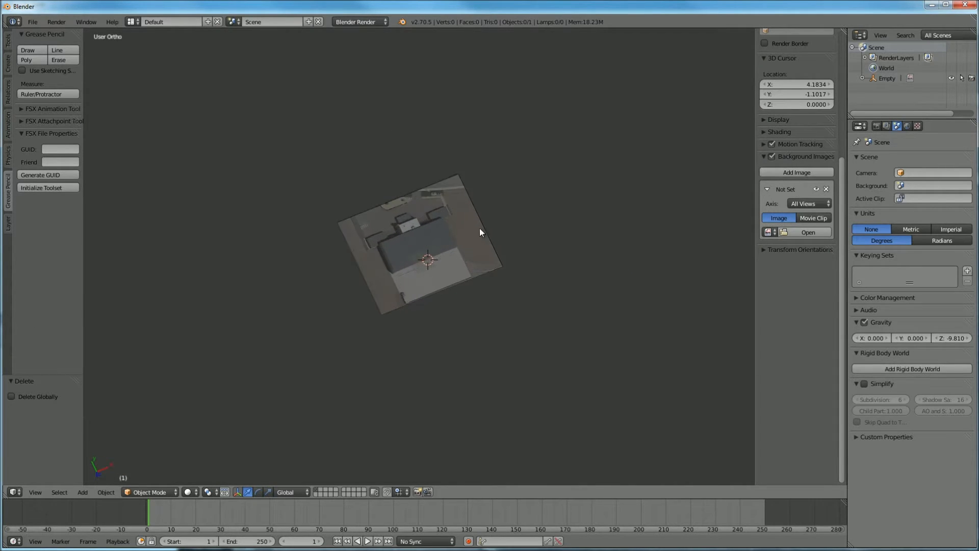
scroll(356, 253, up, 5)
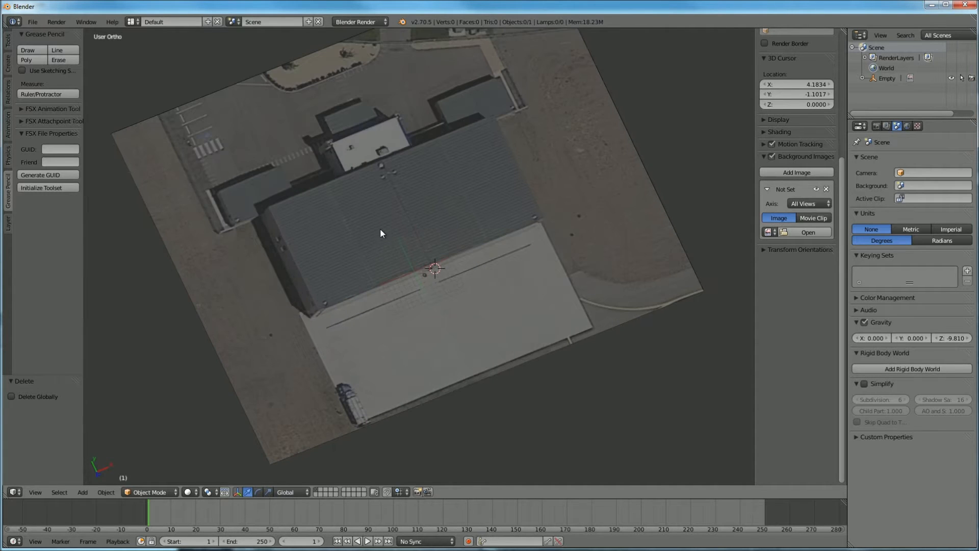
key(KP_5)
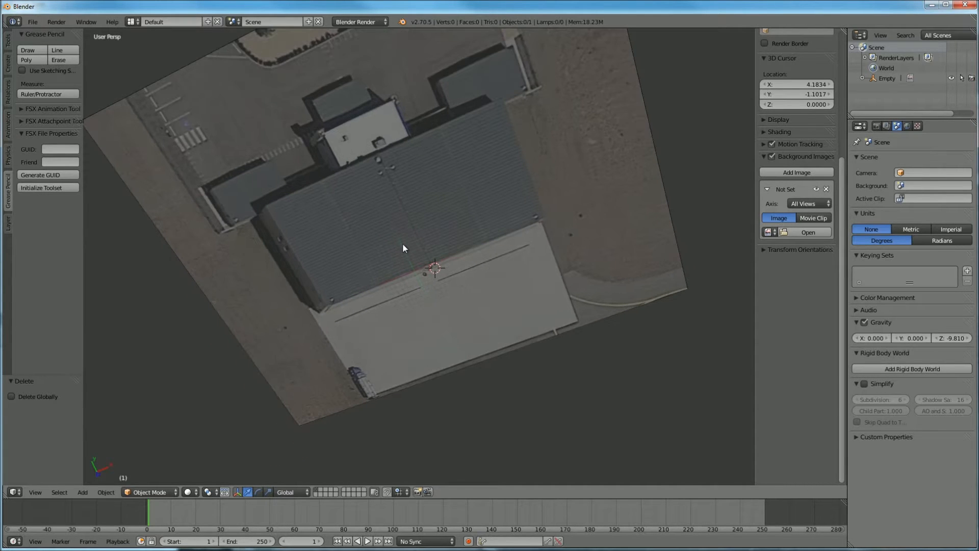
middle_drag(405, 243, 252, 192)
key(KP_5)
scroll(389, 201, down, 8)
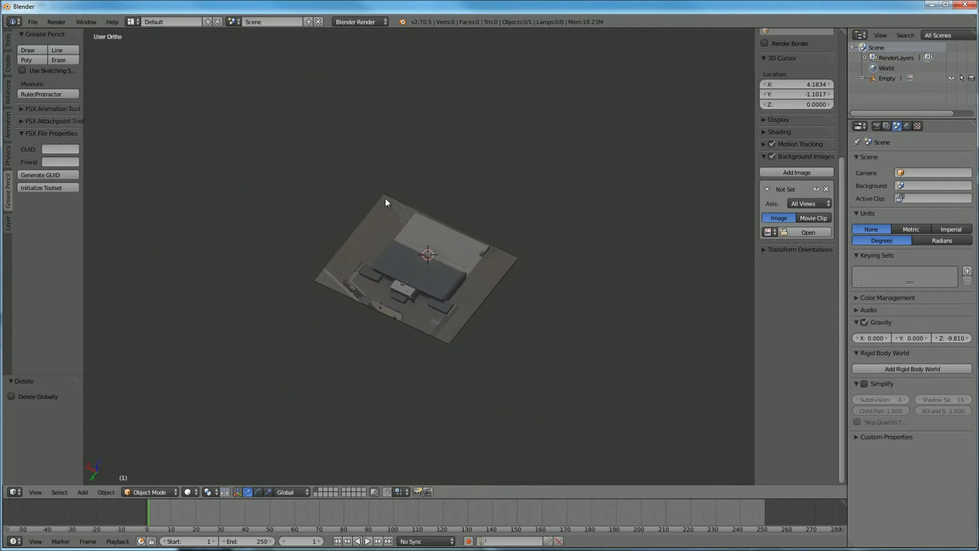
- Hide the image Empty and return to the top view
right_click(402, 267)
middle_drag(402, 266, 403, 247)
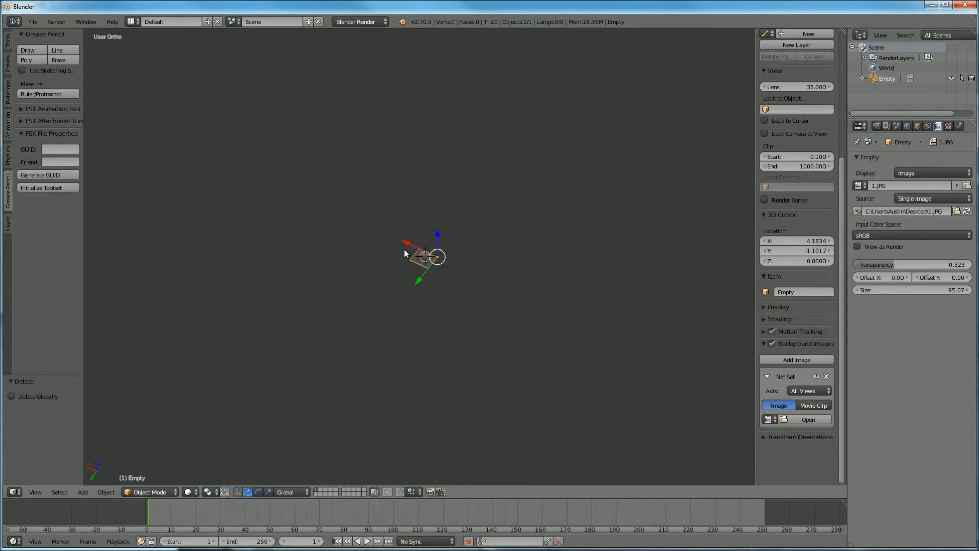
key(h)
key(KP_7)
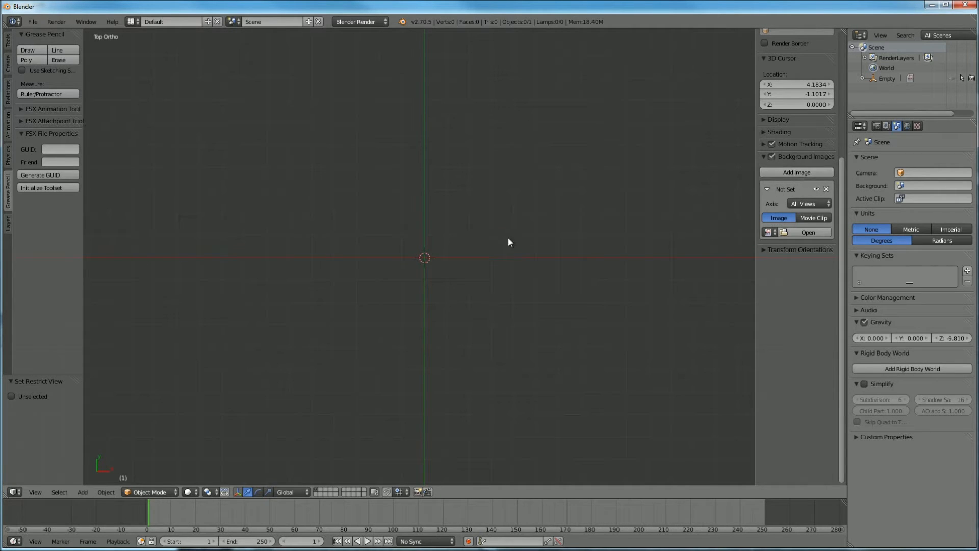
- Load 6.tif from the Imagery Compiling folder into the existing background image slot and set its opacity to 1.000
click(816, 232)
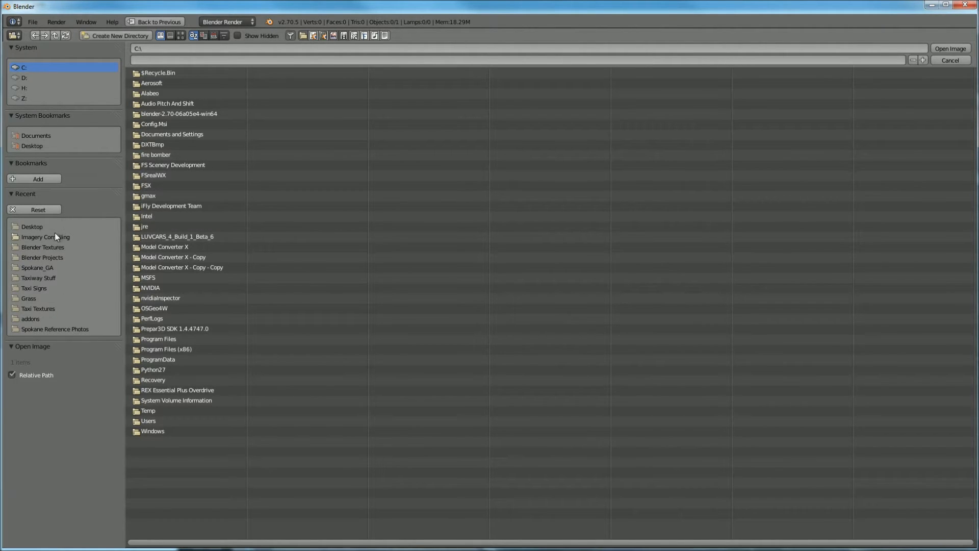
click(160, 168)
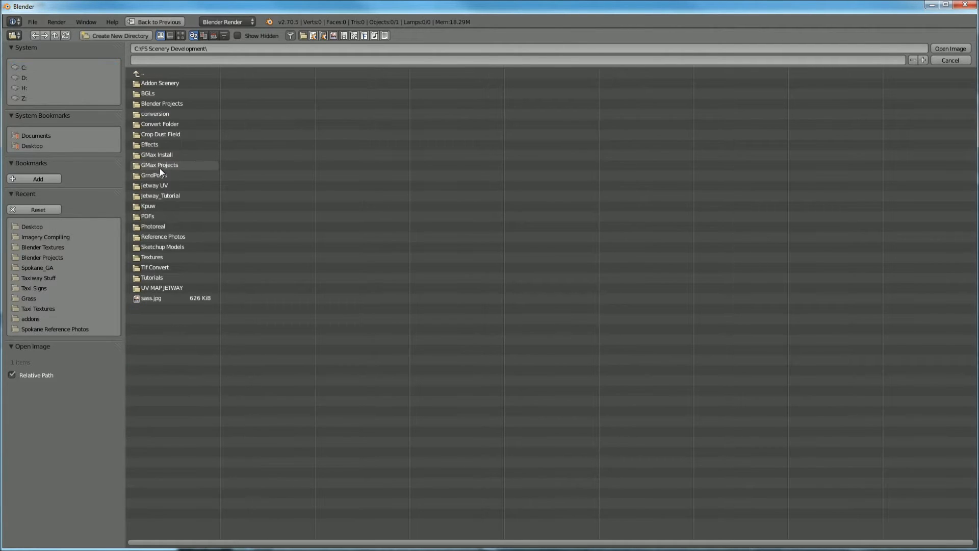
click(169, 232)
click(155, 83)
click(184, 83)
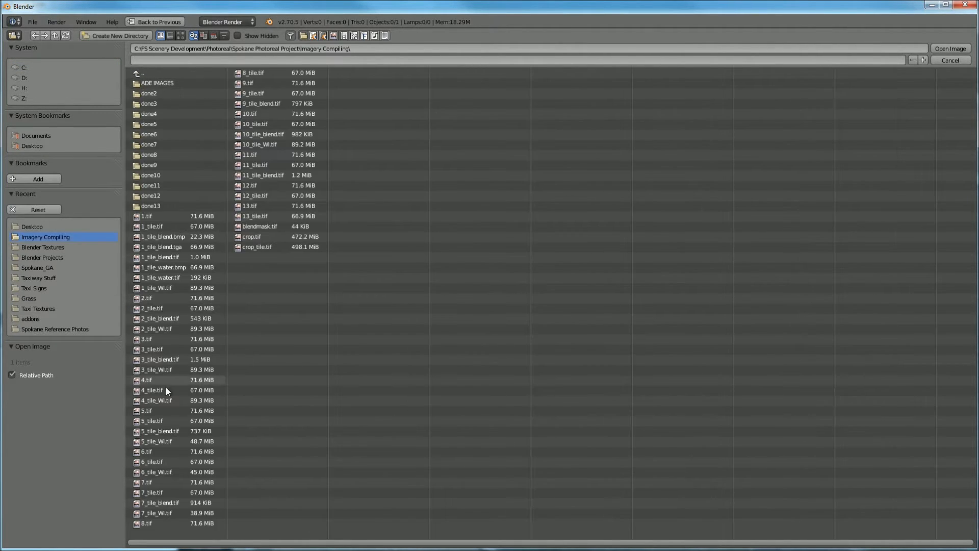
click(167, 452)
double_click(166, 450)
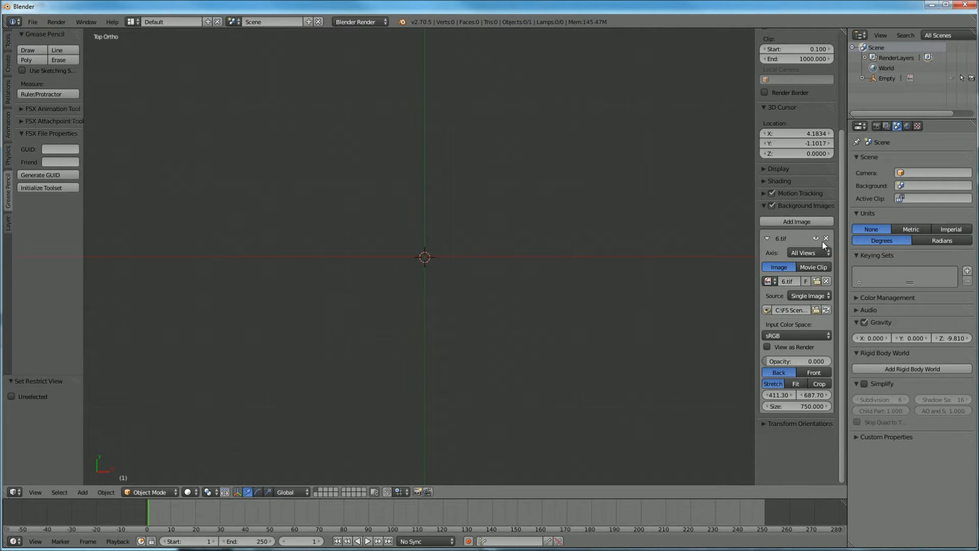
drag(790, 363, 828, 363)
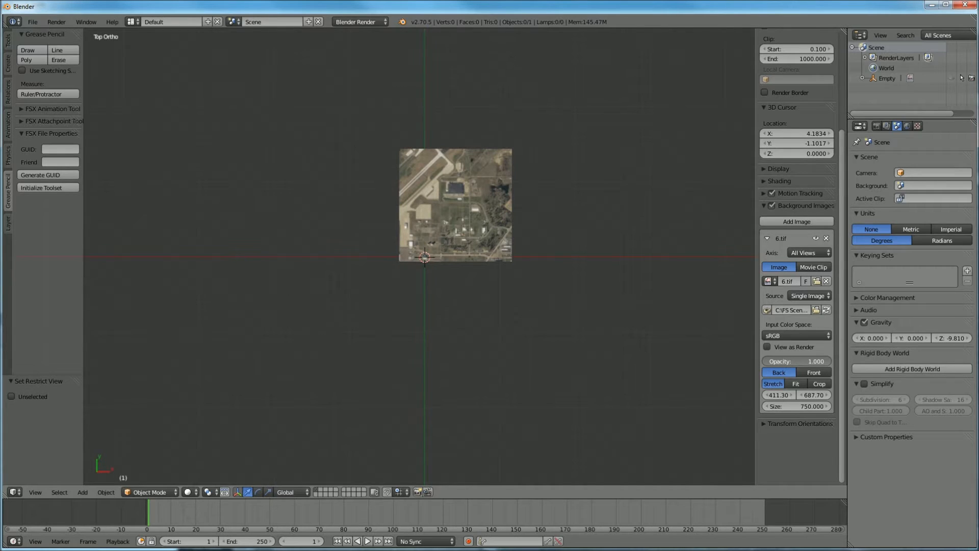
- Replace the background image slot with a new one and load 6.tif from the Imagery Compiling folder into it
click(826, 239)
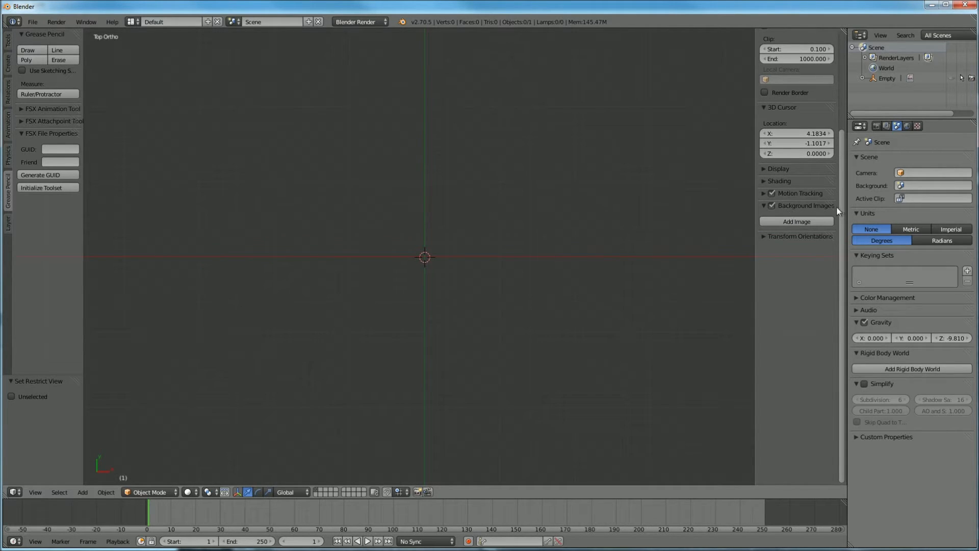
scroll(762, 207, up, 5)
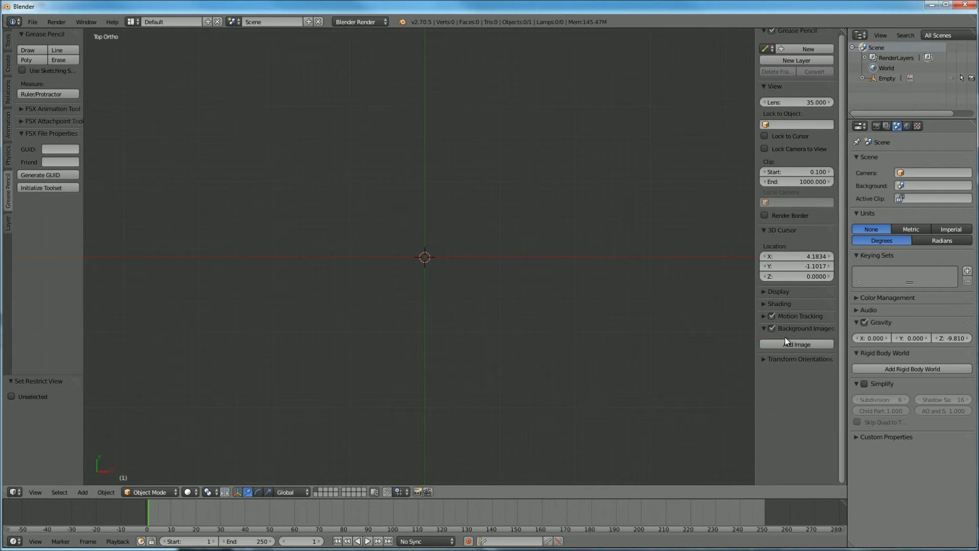
click(786, 340)
click(806, 402)
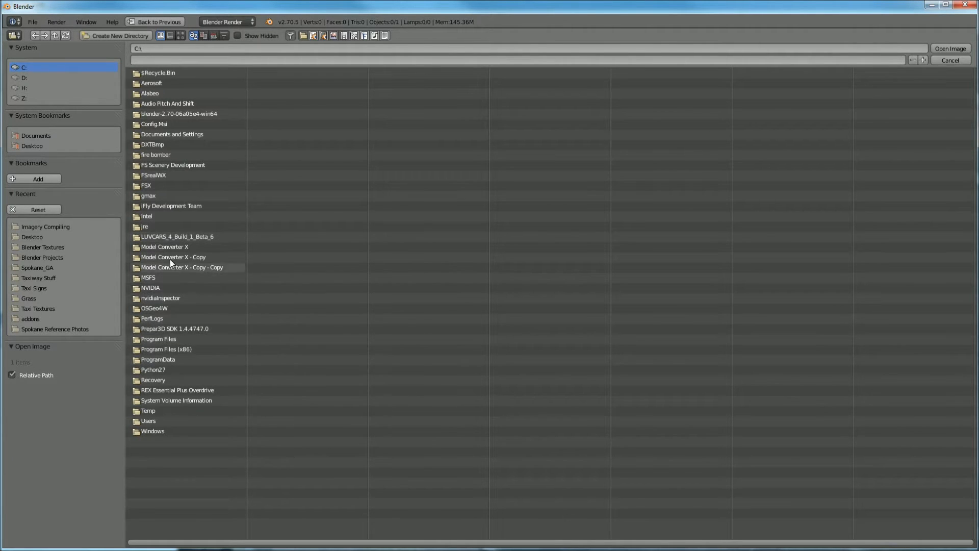
click(176, 163)
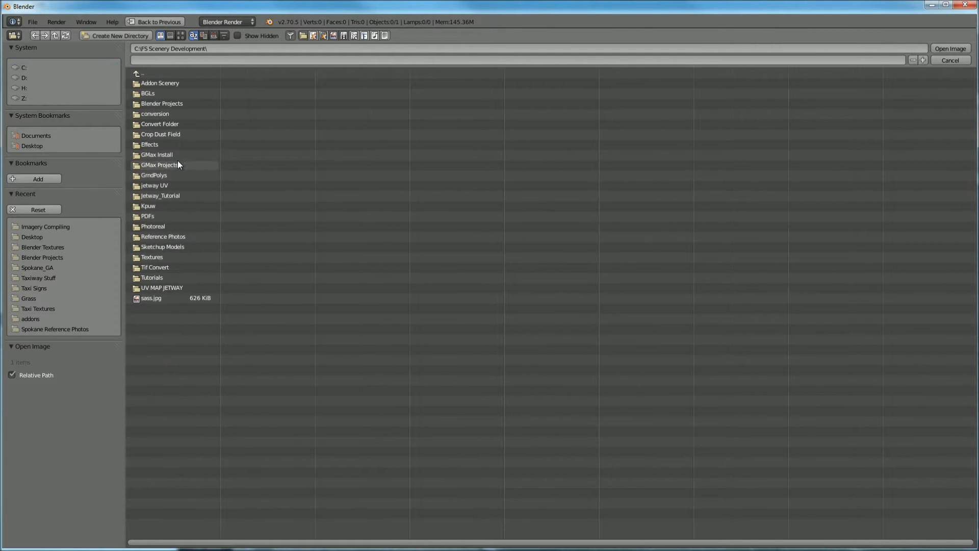
click(161, 227)
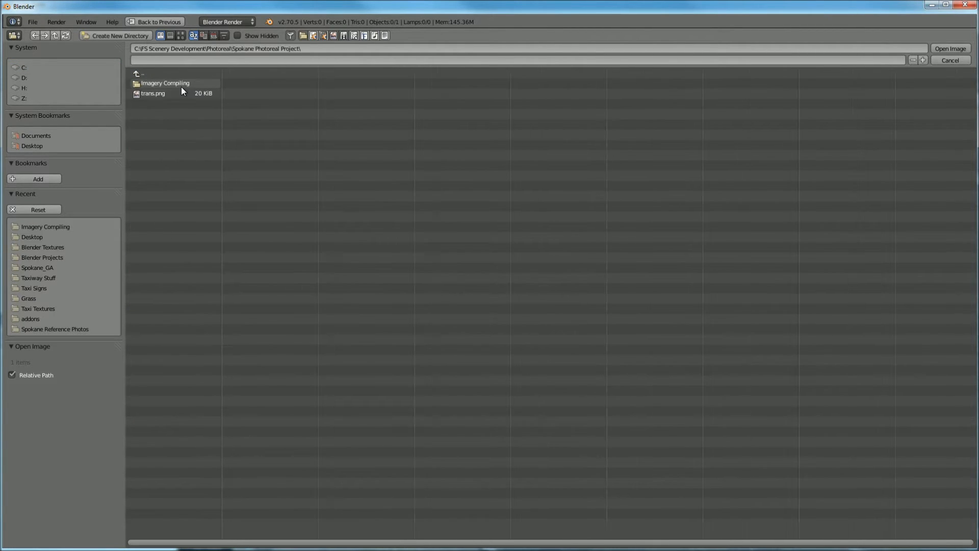
double_click(181, 86)
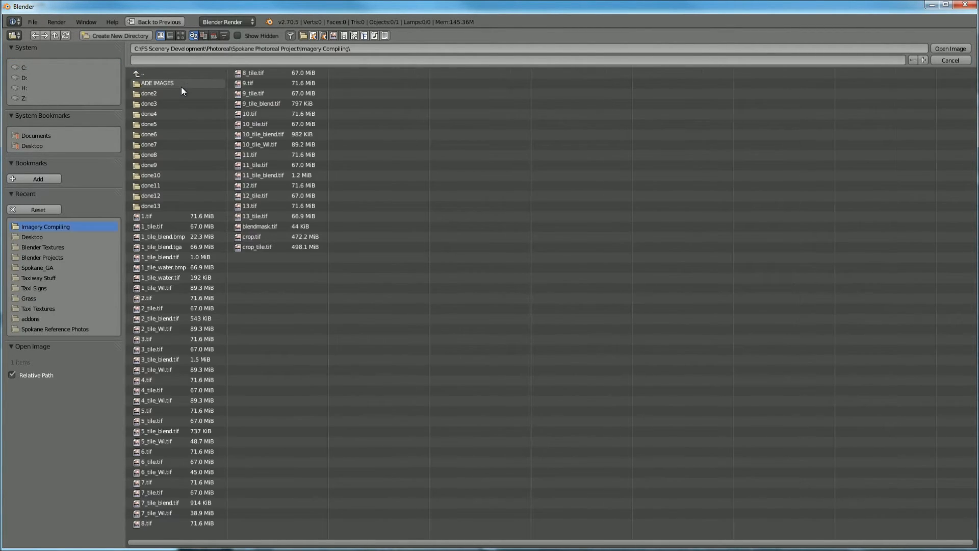
double_click(147, 450)
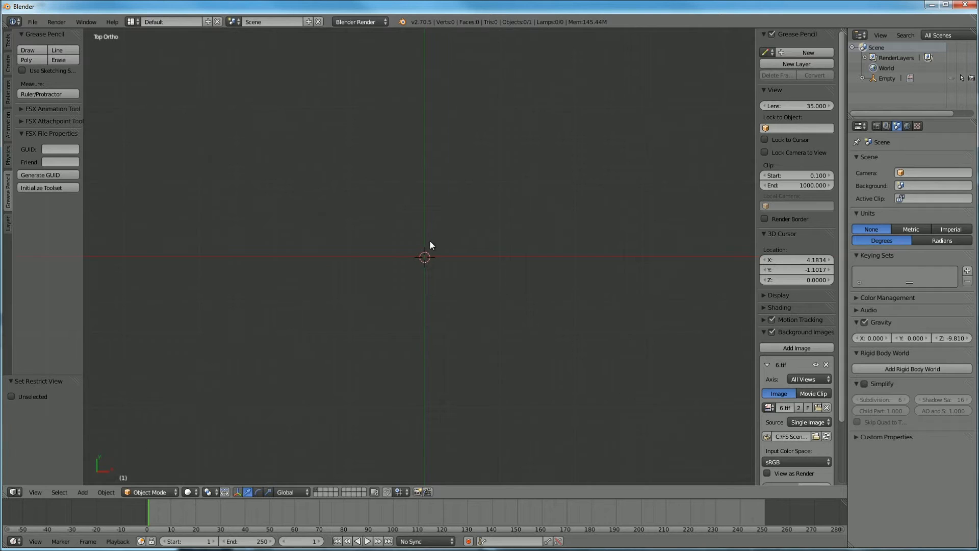
scroll(790, 405, down, 3)
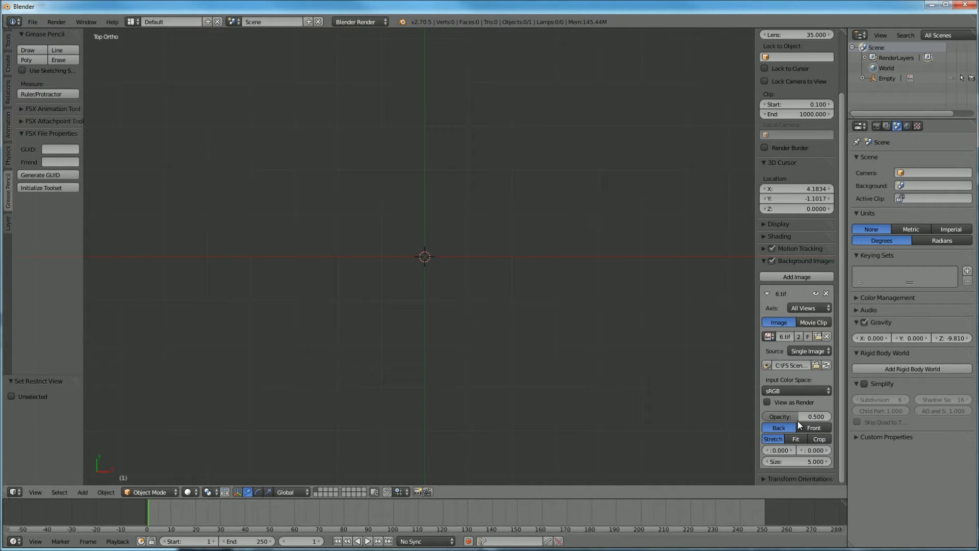
- Set the 6.tif background image size to 750
click(808, 461)
text(750)
key(Return)
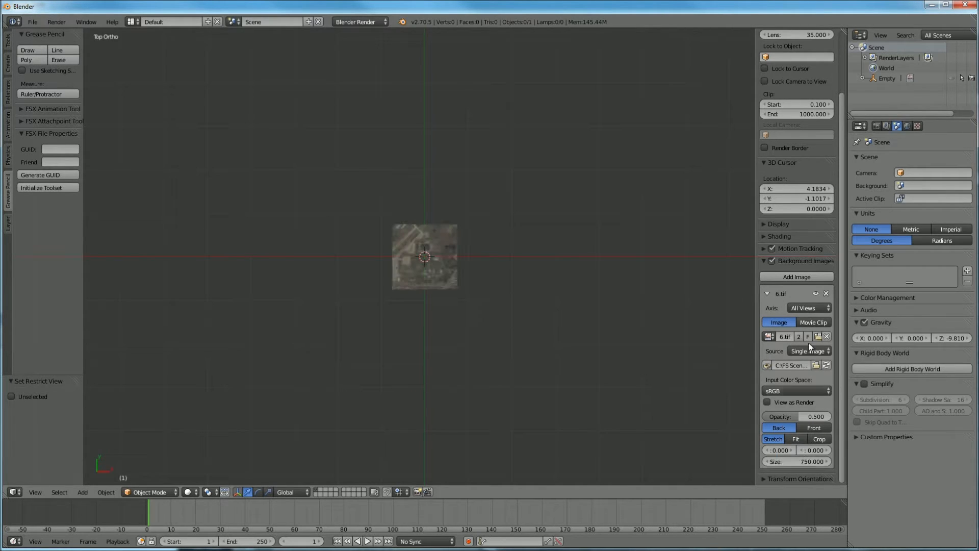
scroll(406, 277, up, 10)
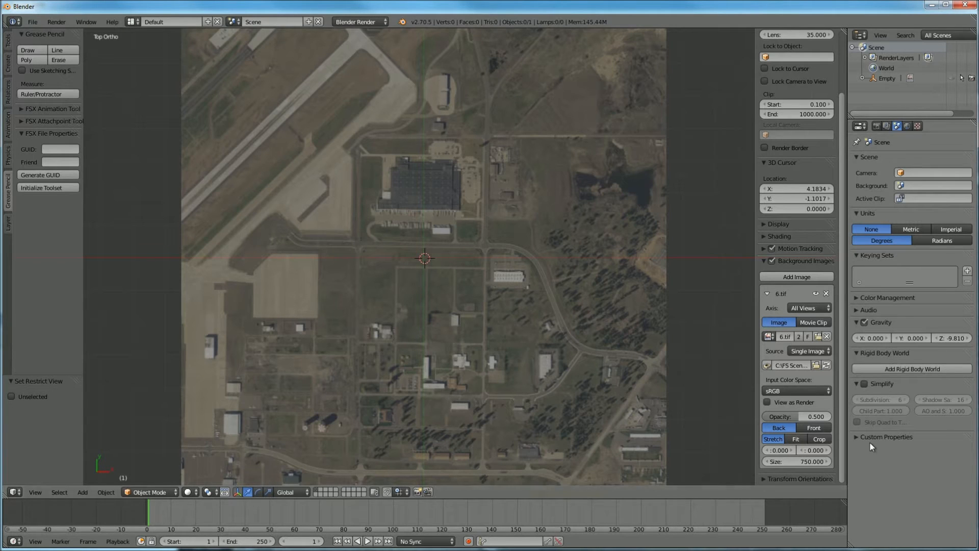
- Offset the background image to X 411.30 and Y 688.30 so the green-roofed hangar's centreline lies on the scene's Y axis
drag(821, 454, 942, 453)
mouse_move(814, 450)
mouse_down()
mouse_move(776, 480)
mouse_move(775, 451)
mouse_move(812, 451)
mouse_up()
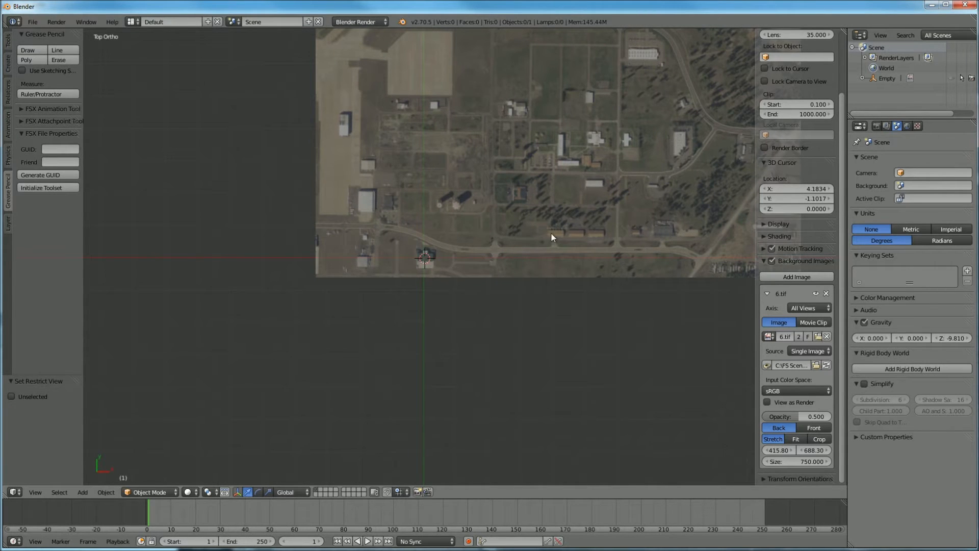
scroll(326, 238, up, 10)
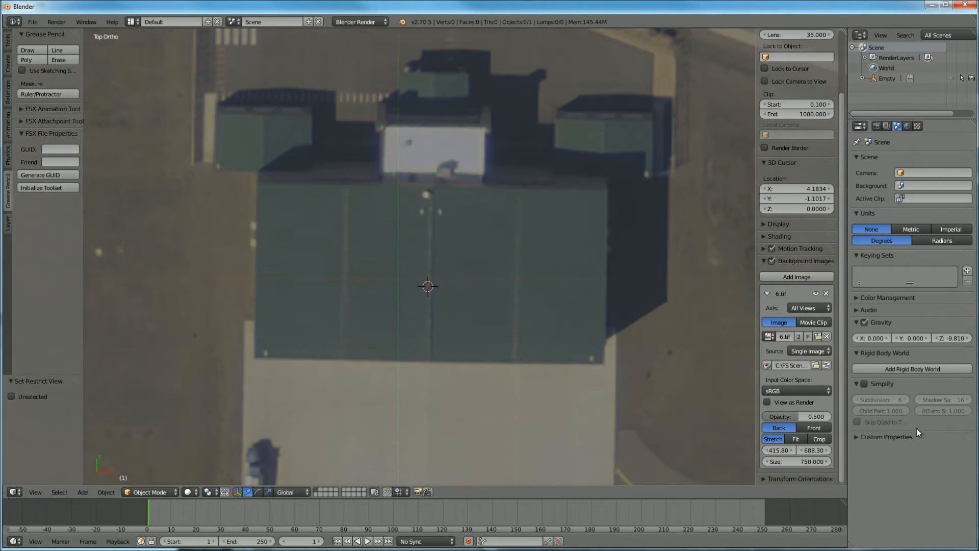
drag(785, 451, 770, 450)
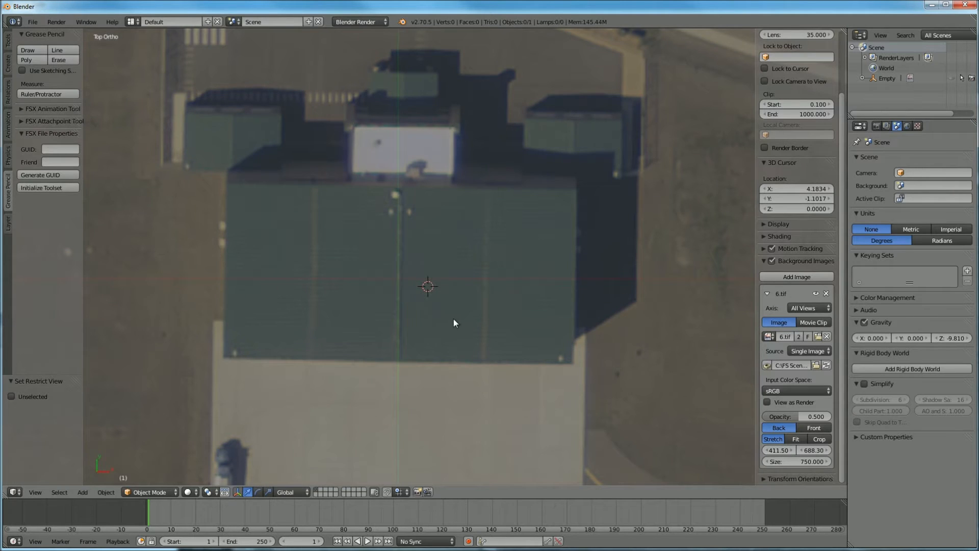
scroll(416, 305, up, 3)
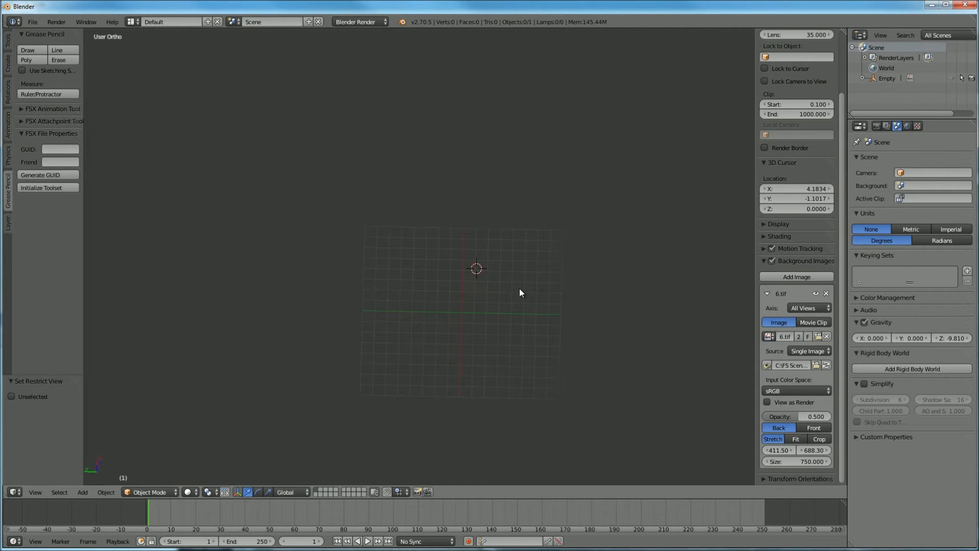
scroll(512, 298, down, 3)
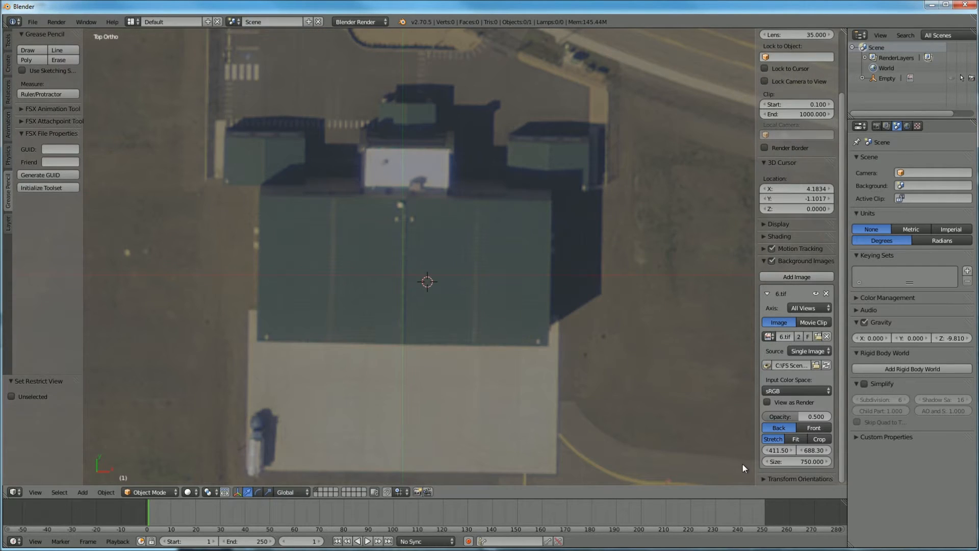
drag(777, 450, 776, 450)
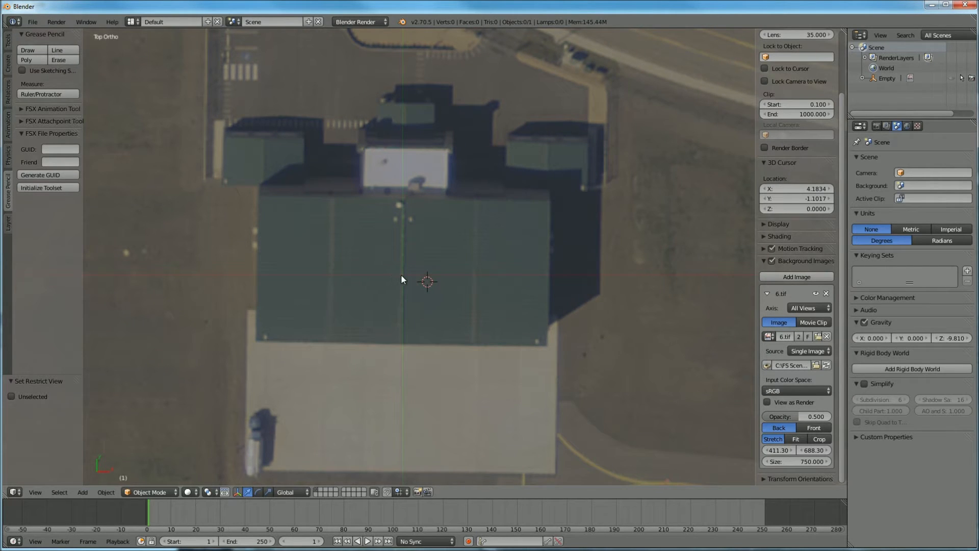
- Examine the hangar's alignment with the scene axes in the top view, both close up and with its surroundings
scroll(406, 281, up, 4)
scroll(400, 267, up, 2)
scroll(345, 332, down, 2)
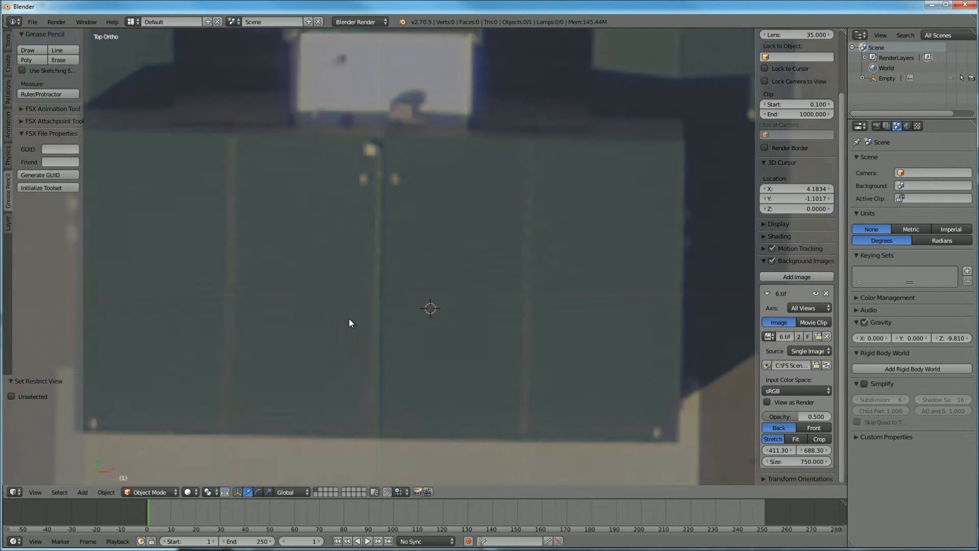
scroll(348, 319, down, 5)
middle_drag(416, 298, 474, 277)
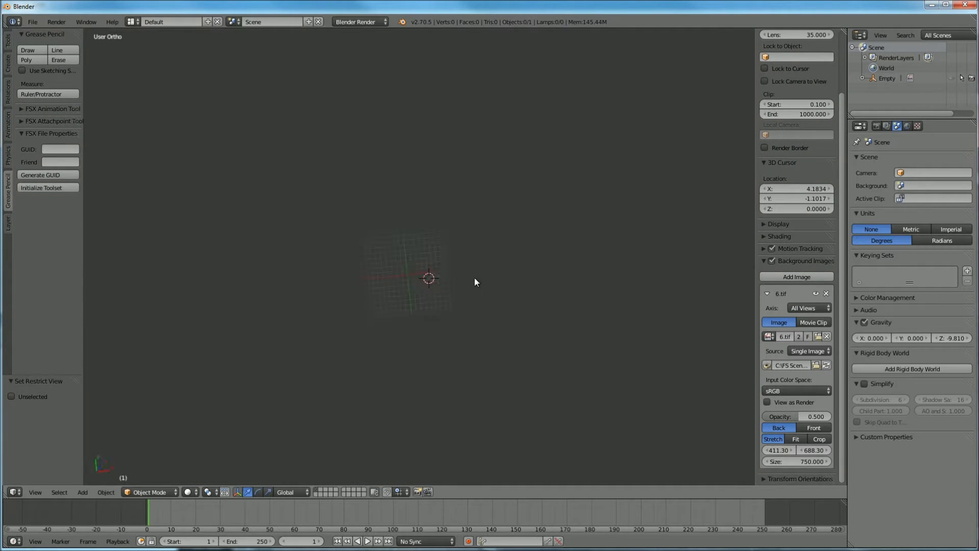
key(KP_7)
scroll(392, 303, up, 3)
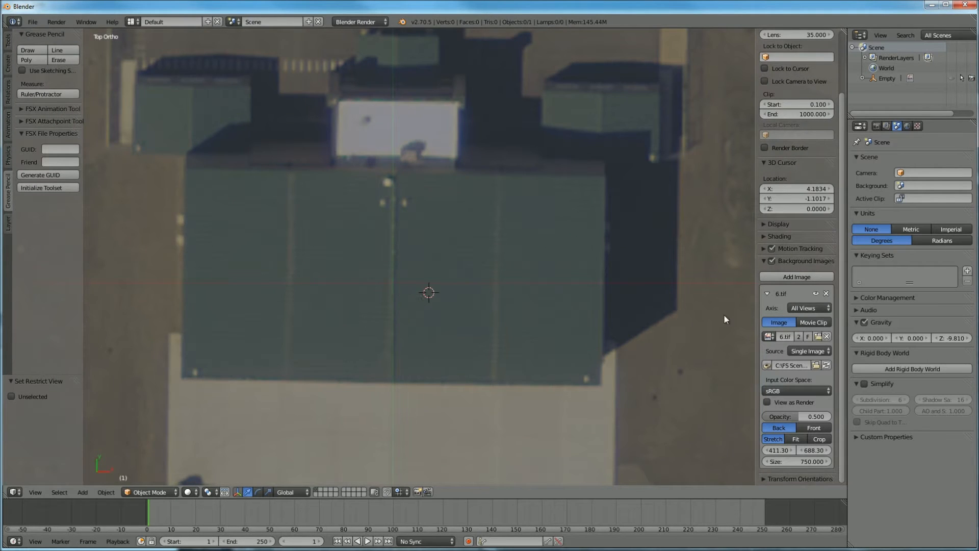
scroll(438, 270, down, 4)
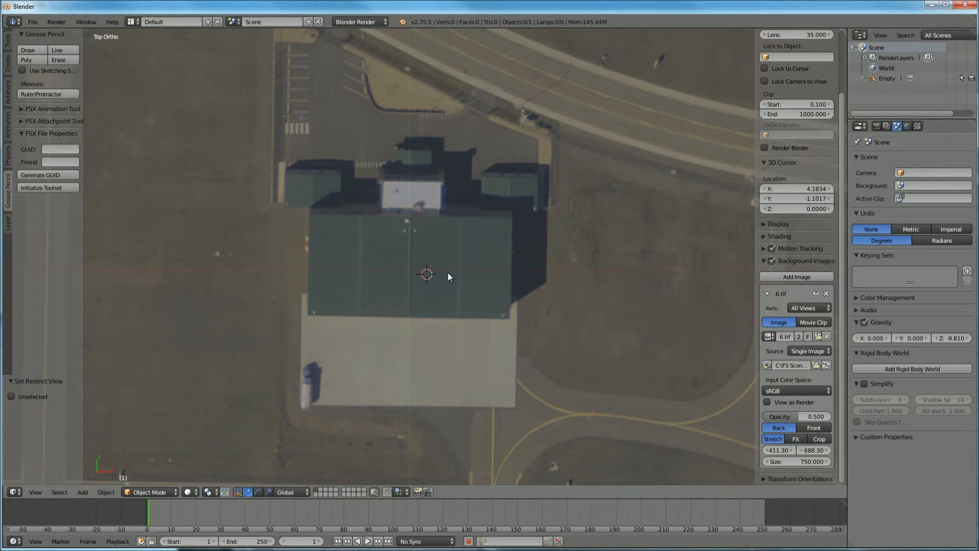
scroll(454, 258, down, 4)
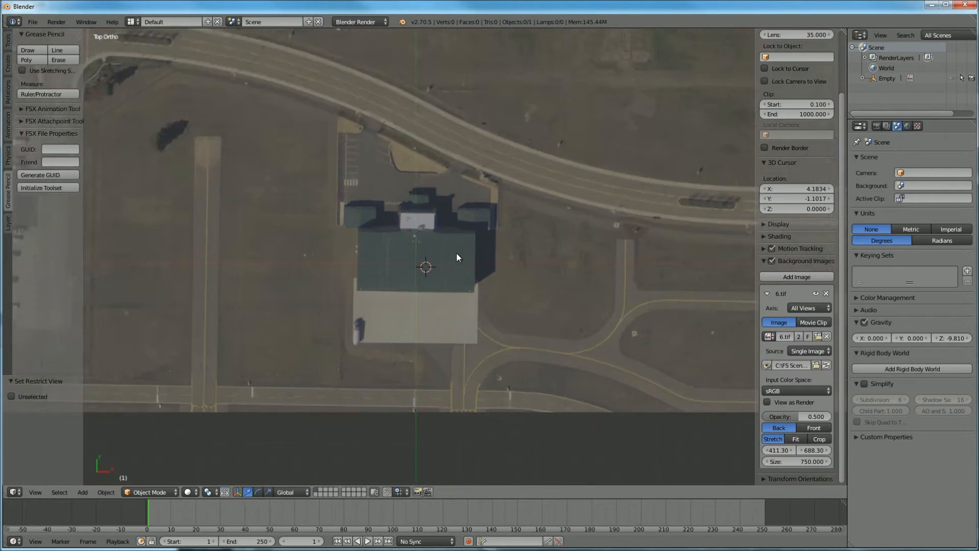
scroll(457, 253, up, 8)
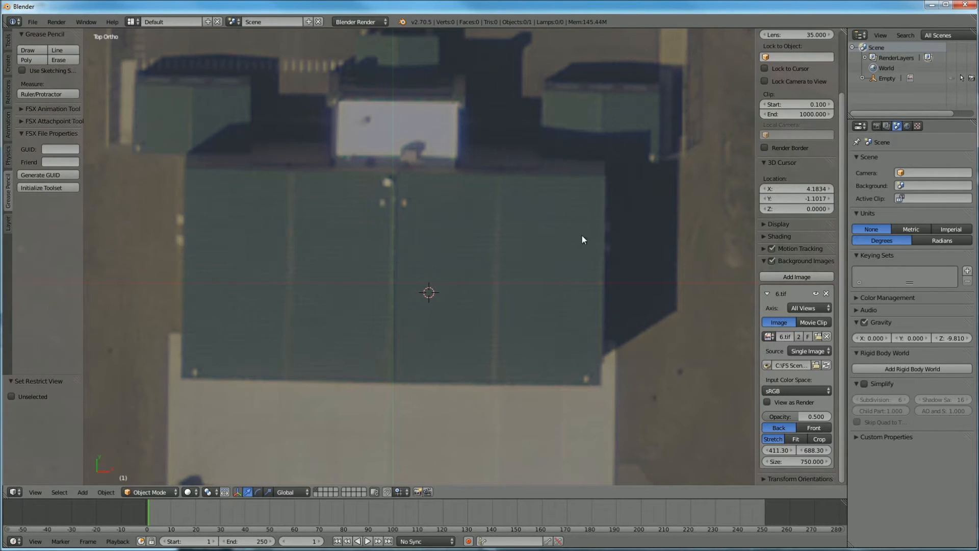
scroll(348, 255, down, 4)
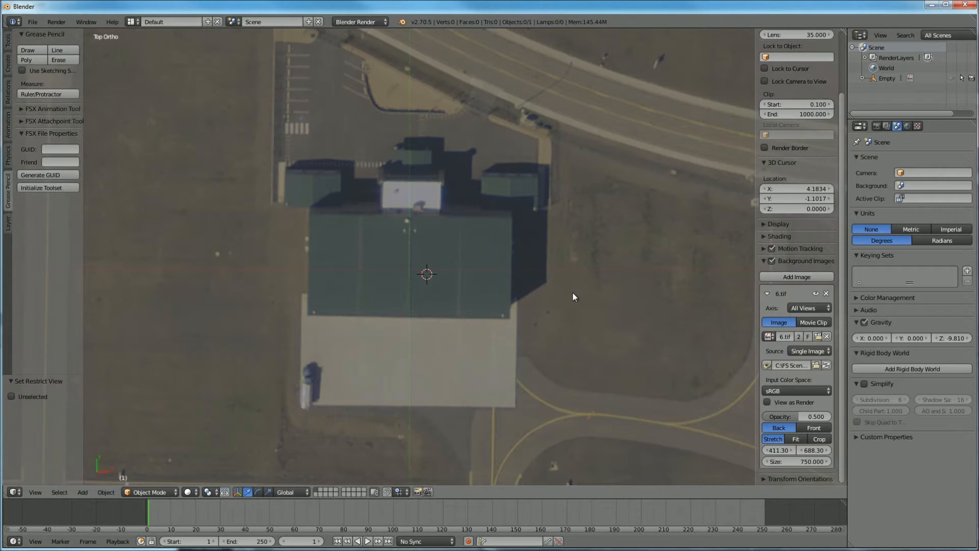
scroll(402, 183, down, 15)
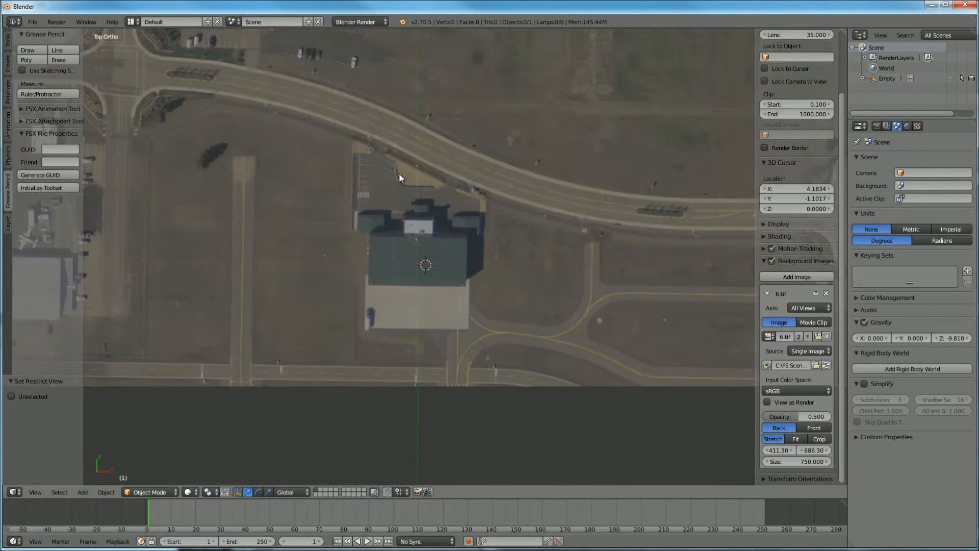
scroll(419, 243, up, 9)
scroll(420, 243, up, 10)
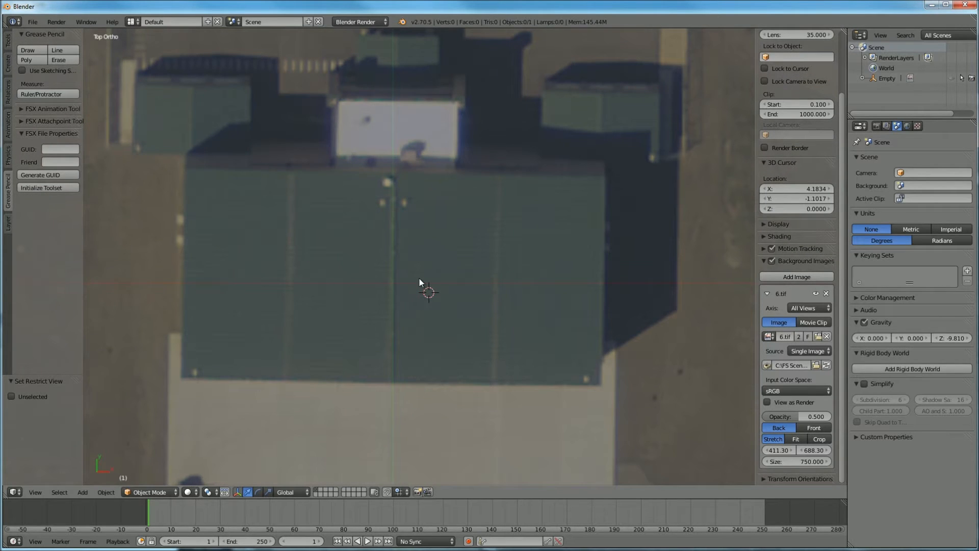
- Reset the 3D cursor to the origin and add a mesh plane there
click(397, 280)
key(shift+c)
key(shift+a)
mouse_move(367, 203)
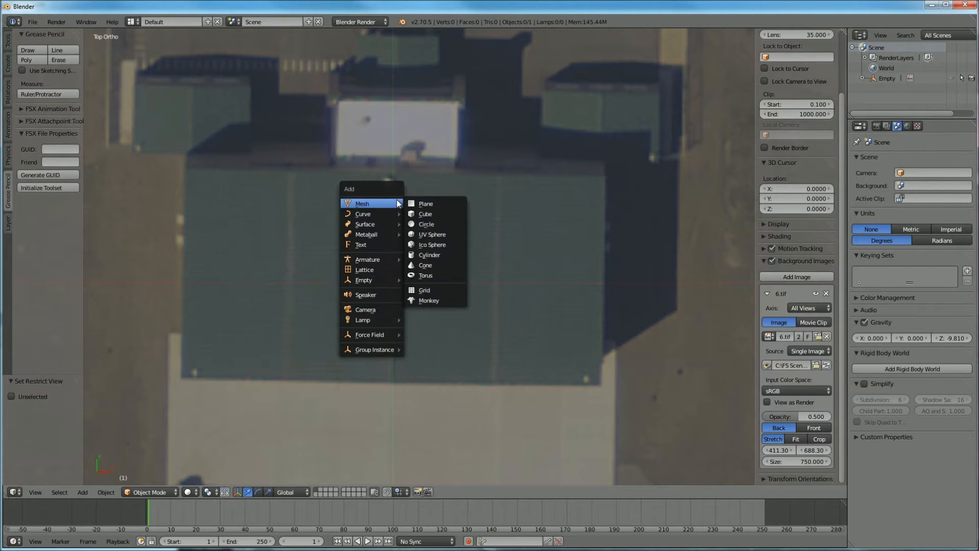
click(427, 202)
- Scale the plane uniformly by about 12.03, then stretch it along X to about 48.6 units to match the hangar roof's width
key(s)
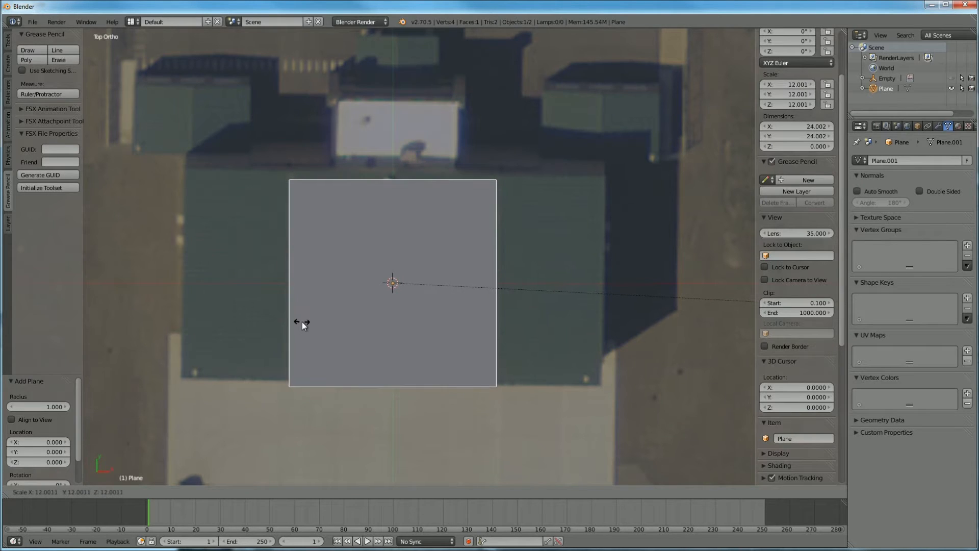
click(303, 322)
key(s)
key(x)
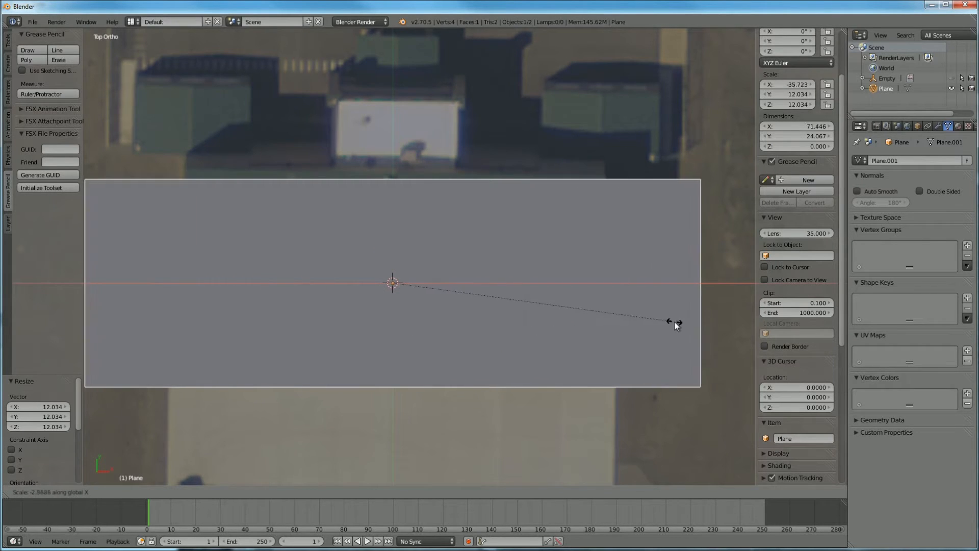
click(582, 325)
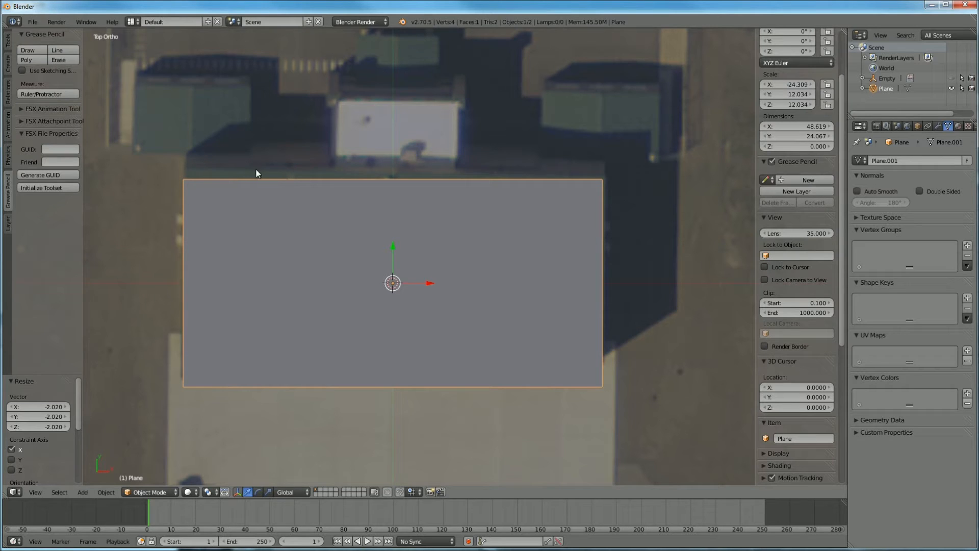
- Compare the plane's size and position with the hangar roof, checking it from an angle and again in top view
scroll(487, 250, down, 12)
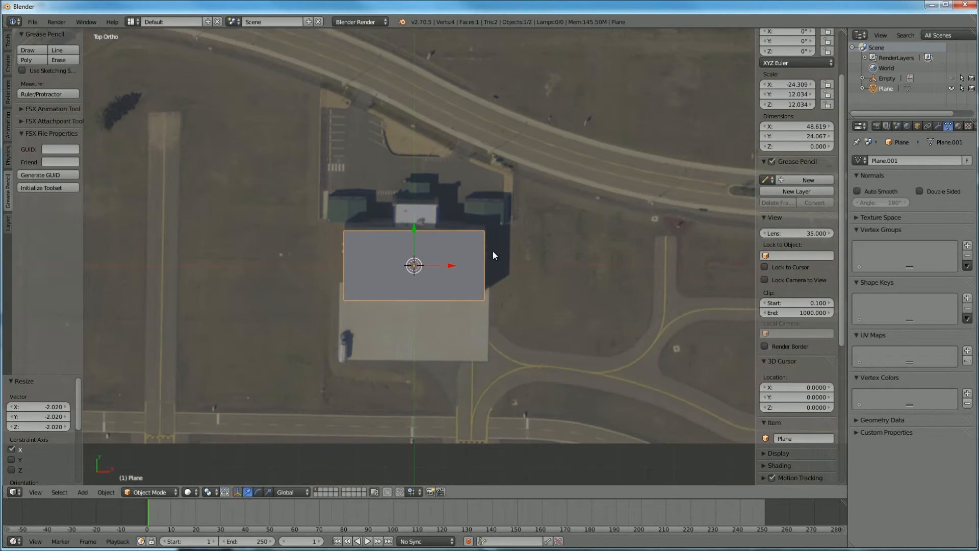
scroll(393, 250, up, 4)
scroll(395, 252, up, 7)
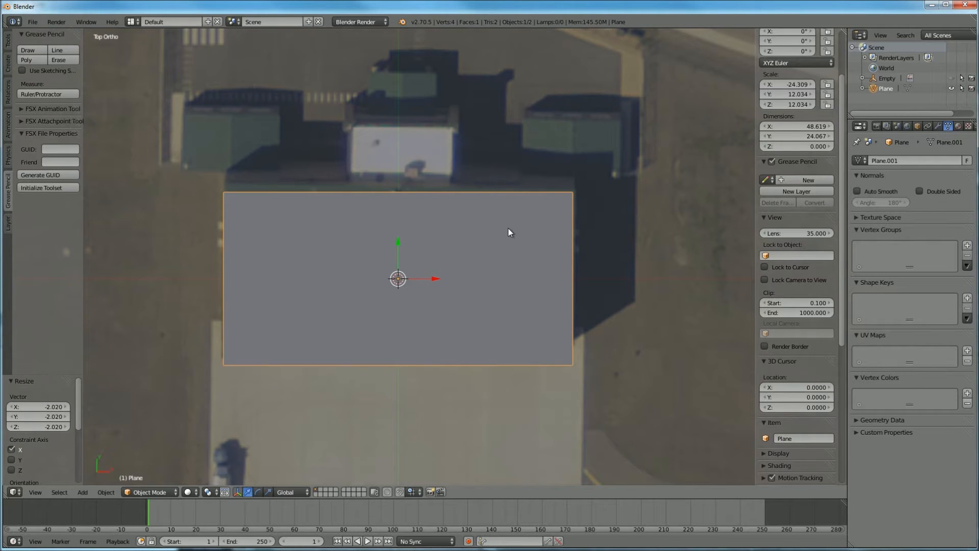
scroll(508, 228, down, 3)
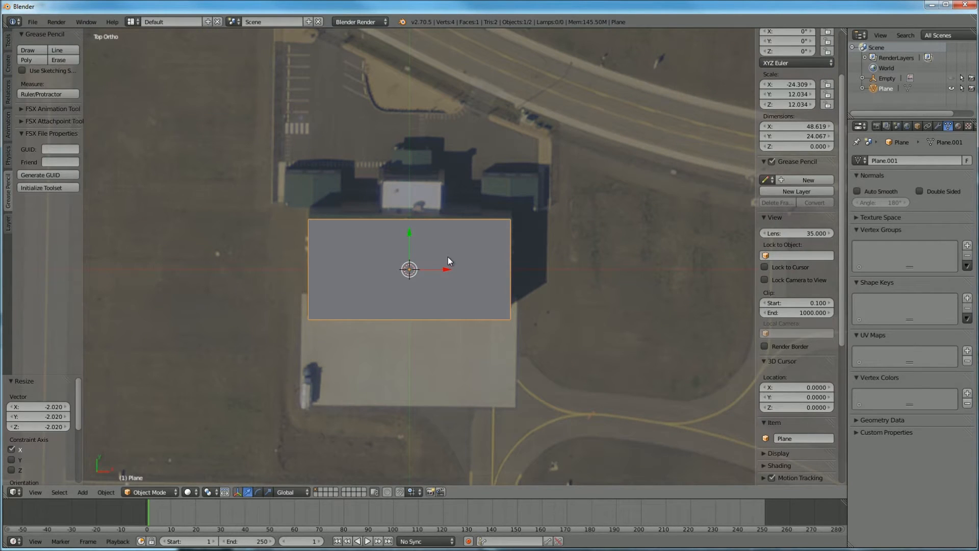
scroll(445, 272, down, 1)
scroll(477, 270, up, 7)
scroll(478, 271, down, 7)
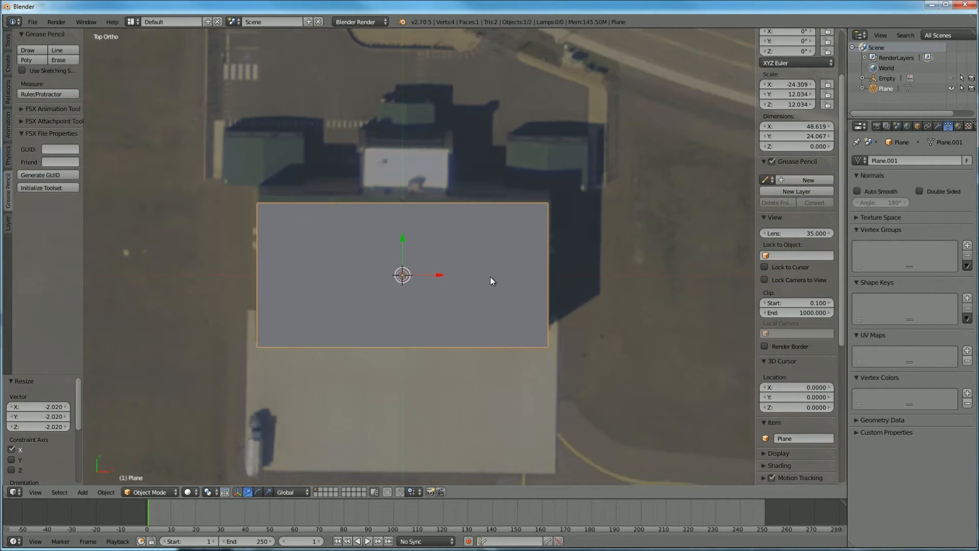
scroll(423, 313, up, 1)
middle_drag(444, 307, 504, 308)
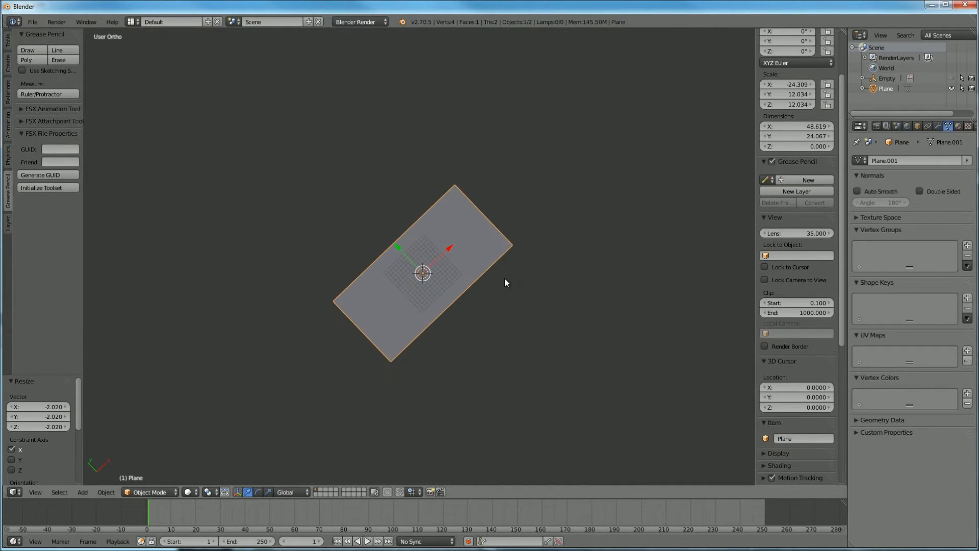
key(KP_7)
- Switch to the Imagery Compiling window in Windows Explorer, move it aside, and open Local Disk (C:)
mouse_move(172, 4)
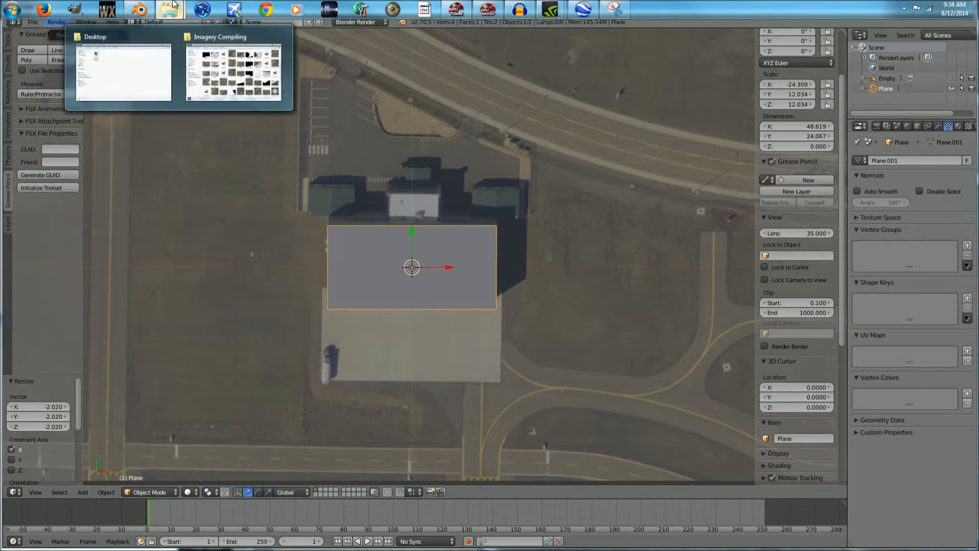
click(199, 72)
drag(161, 137, 458, 123)
click(345, 325)
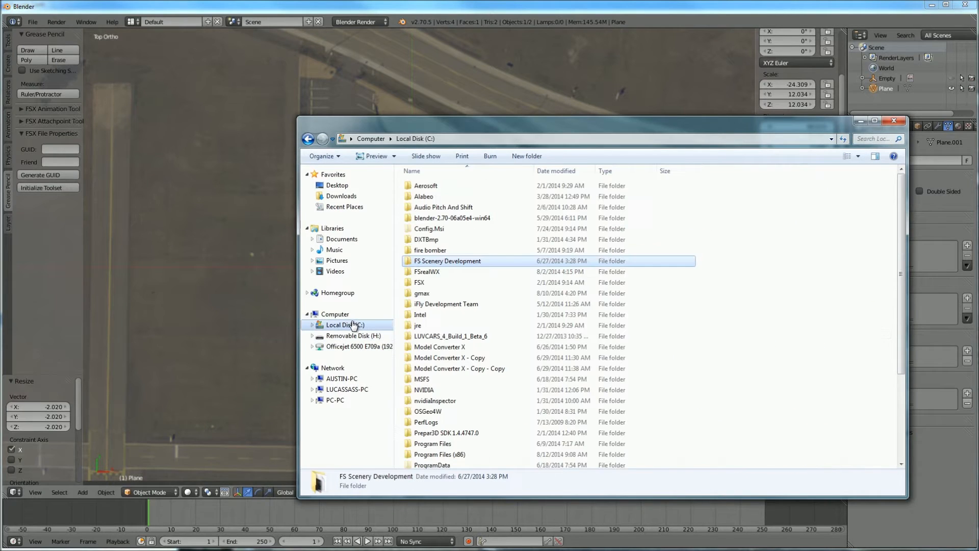
- Search the folders on Local Disk (C:) and in the Pictures library for the reference material
click(533, 358)
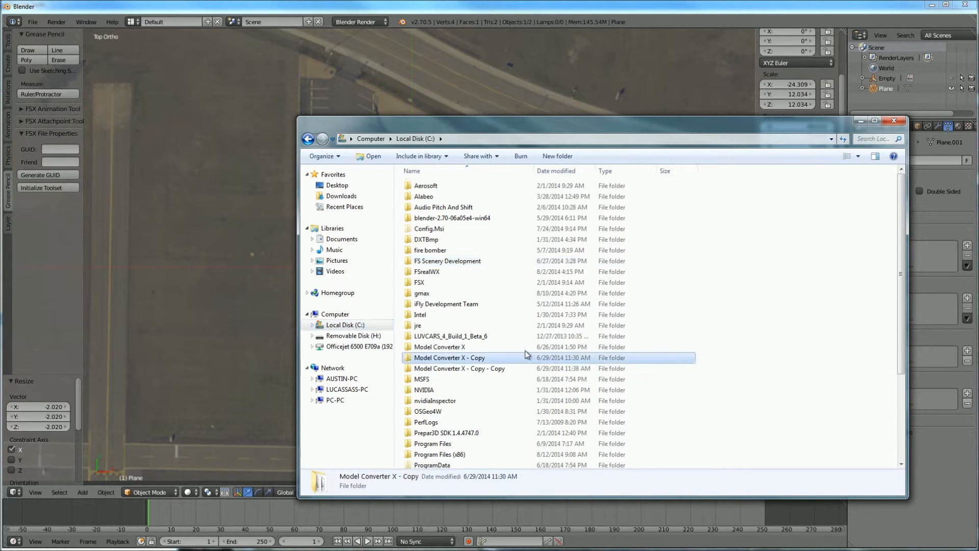
scroll(511, 344, down, 4)
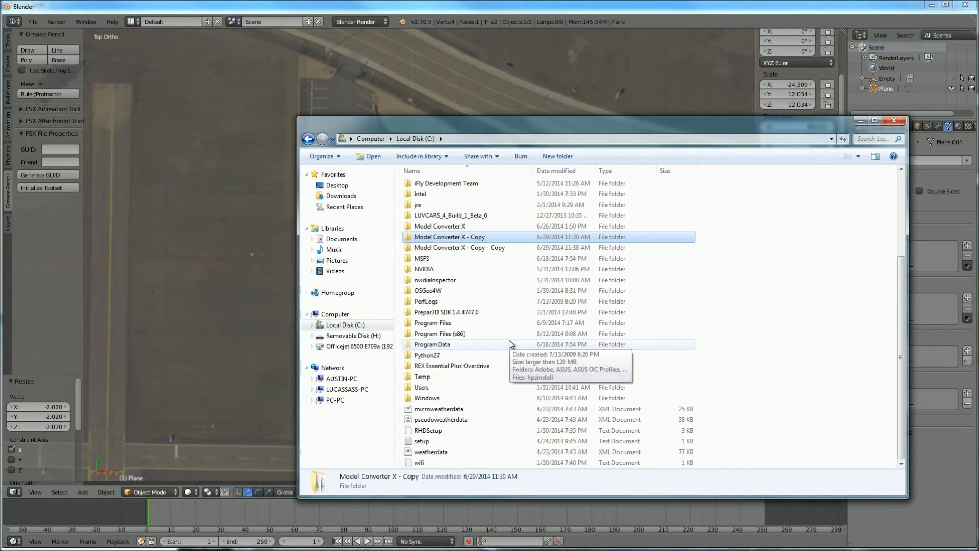
click(358, 262)
double_click(446, 240)
scroll(533, 298, down, 2)
scroll(533, 299, down, 5)
click(335, 313)
click(359, 324)
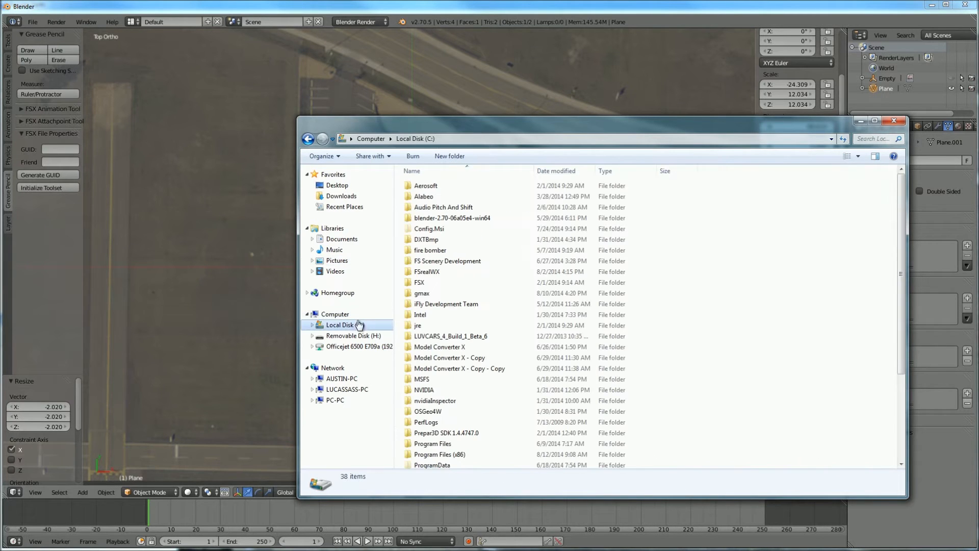
click(350, 260)
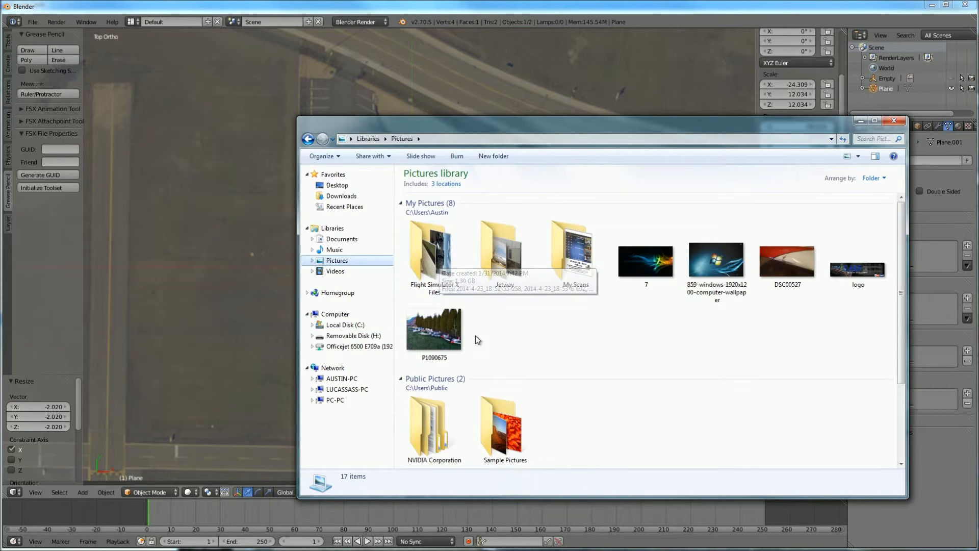
click(323, 324)
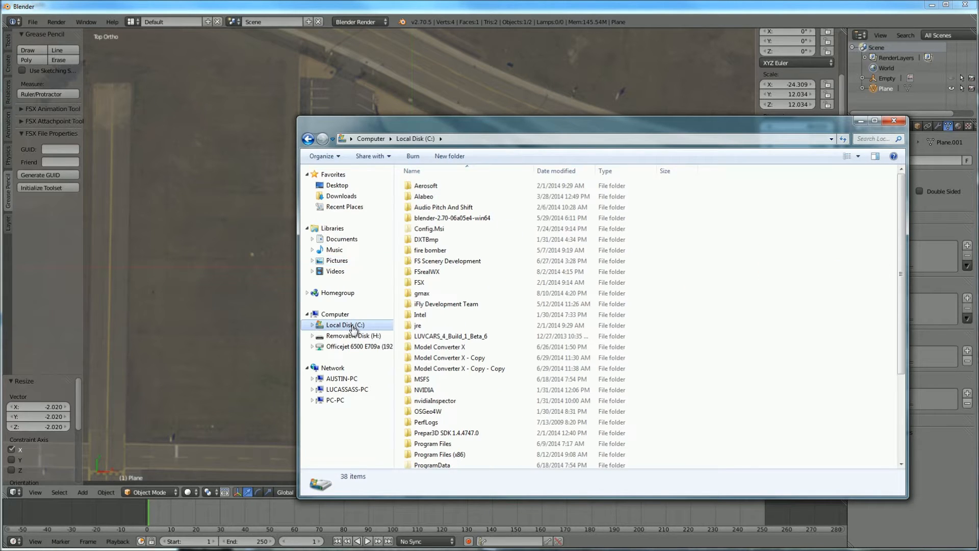
click(337, 261)
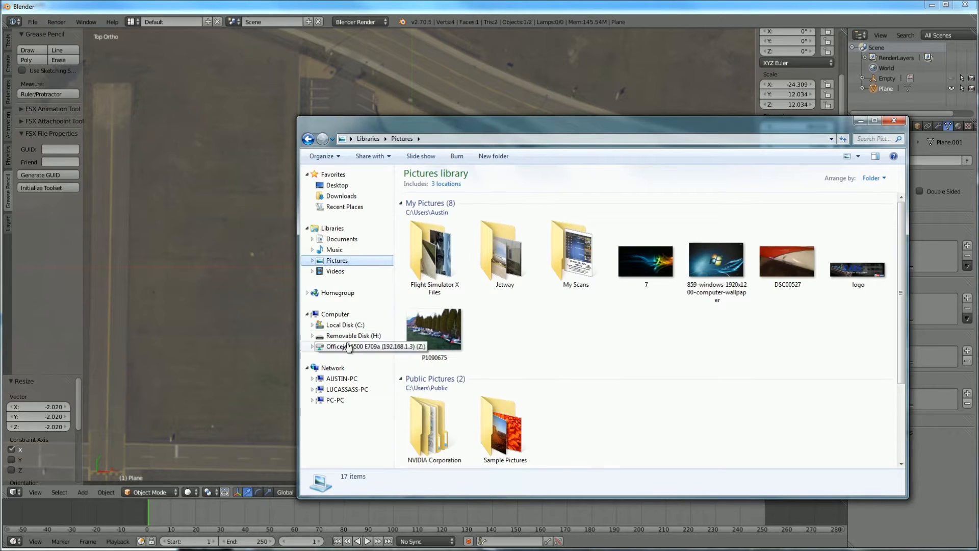
- Check the Spokane Textures folder inside FS Scenery Development's Textures folder for reference material, then return to FS Scenery Development
click(346, 325)
double_click(458, 261)
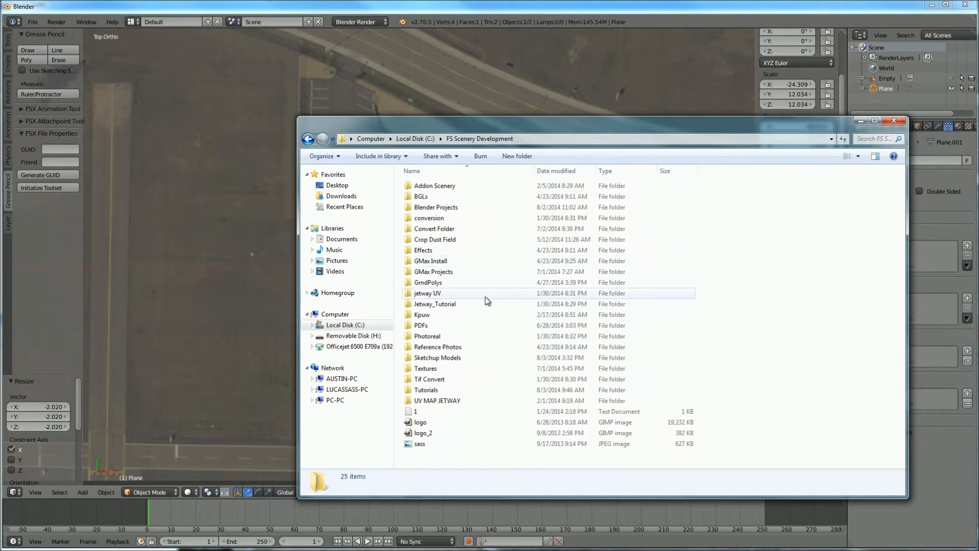
double_click(468, 371)
double_click(453, 218)
scroll(503, 294, up, 5)
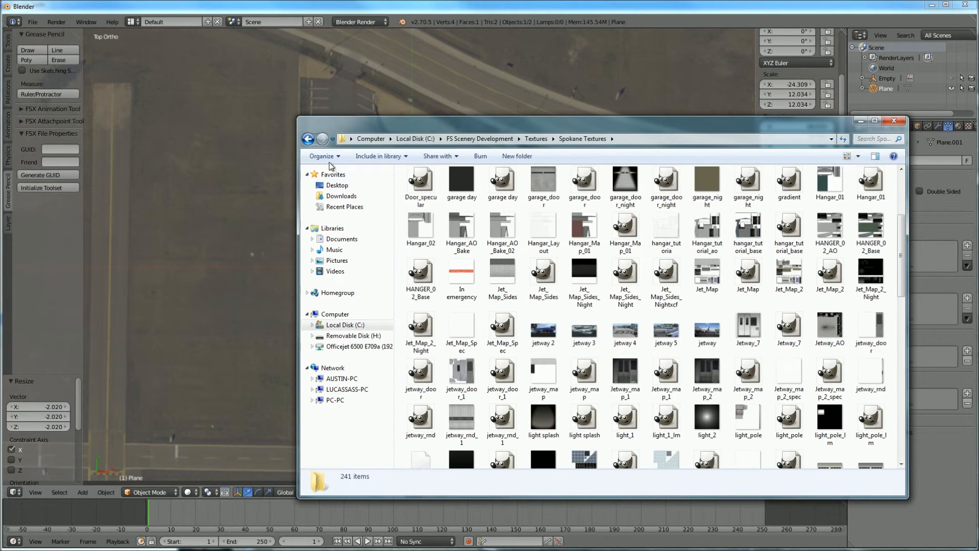
click(308, 139)
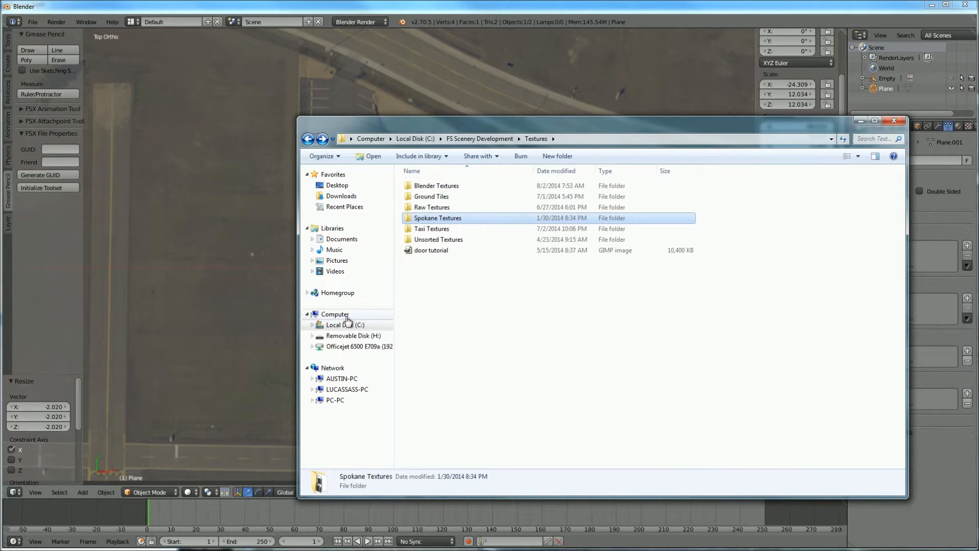
click(308, 139)
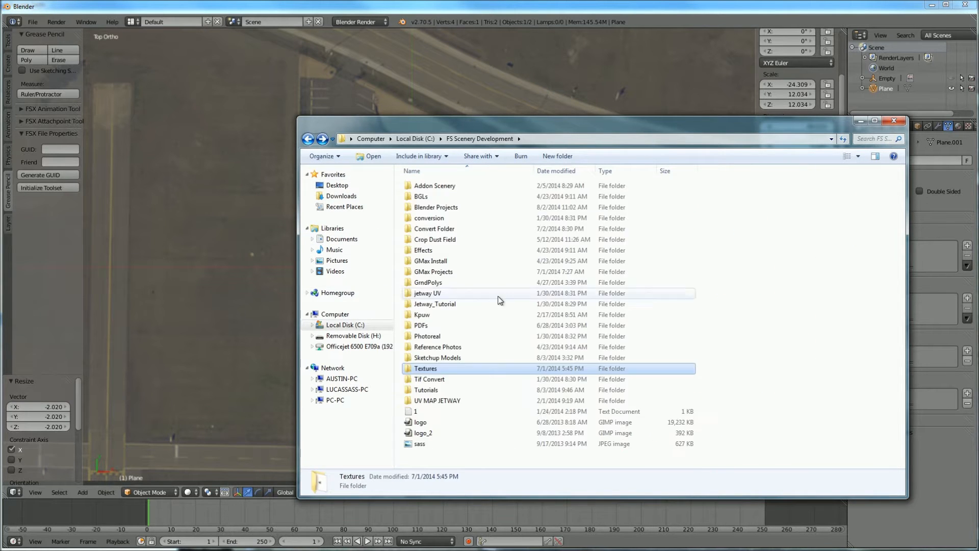
- Open the interest folder under Reference Photos > Spokane Reference Photos and look through its photos for the hangar
double_click(435, 348)
double_click(468, 187)
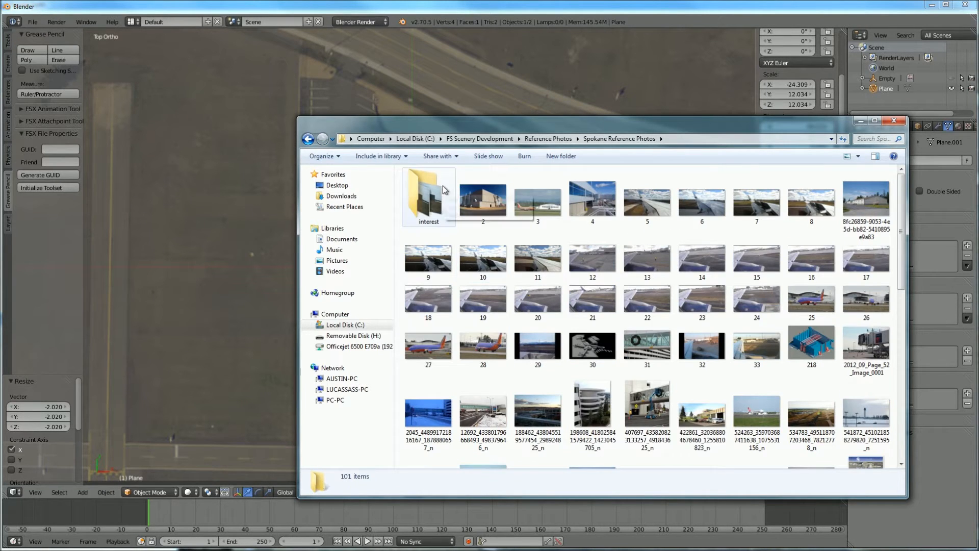
double_click(426, 198)
scroll(692, 280, down, 2)
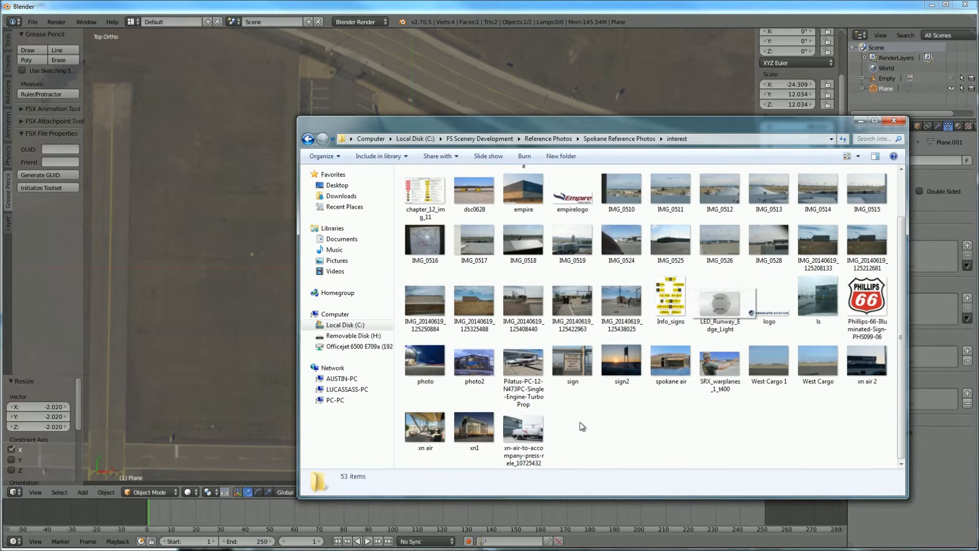
scroll(559, 382, up, 2)
scroll(559, 381, down, 2)
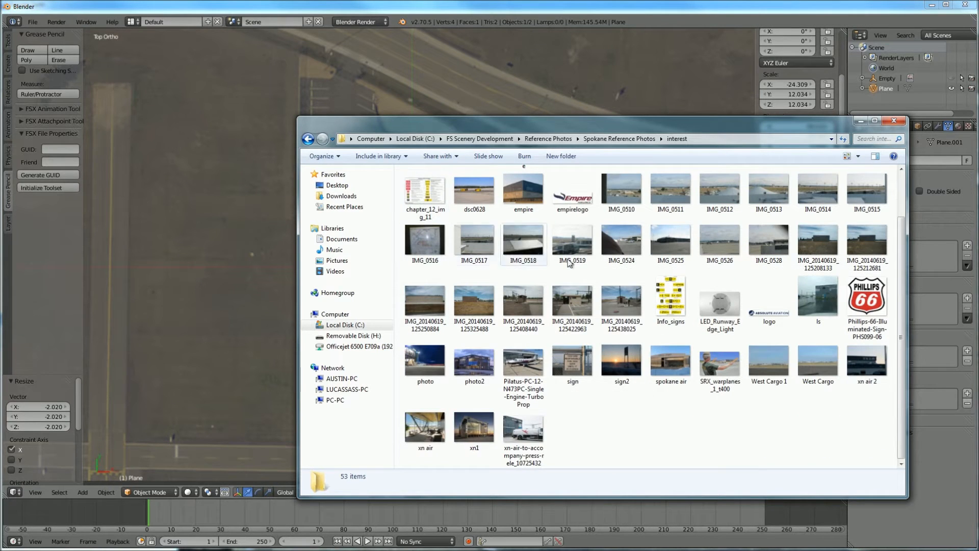
scroll(790, 314, up, 1)
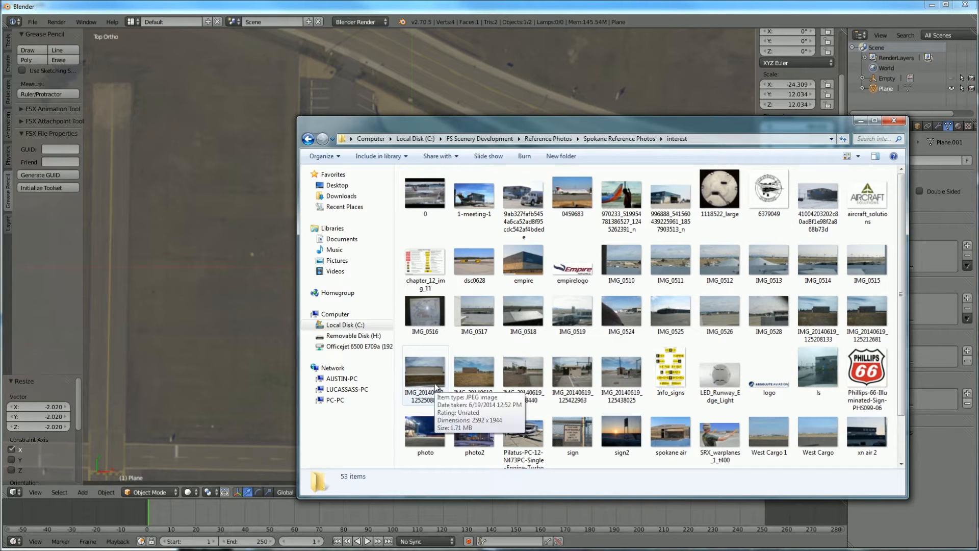
- Open the hangar photo IMG_20140619_125250884 in Windows Photo Viewer and clear the Explorer window out of the way
click(438, 387)
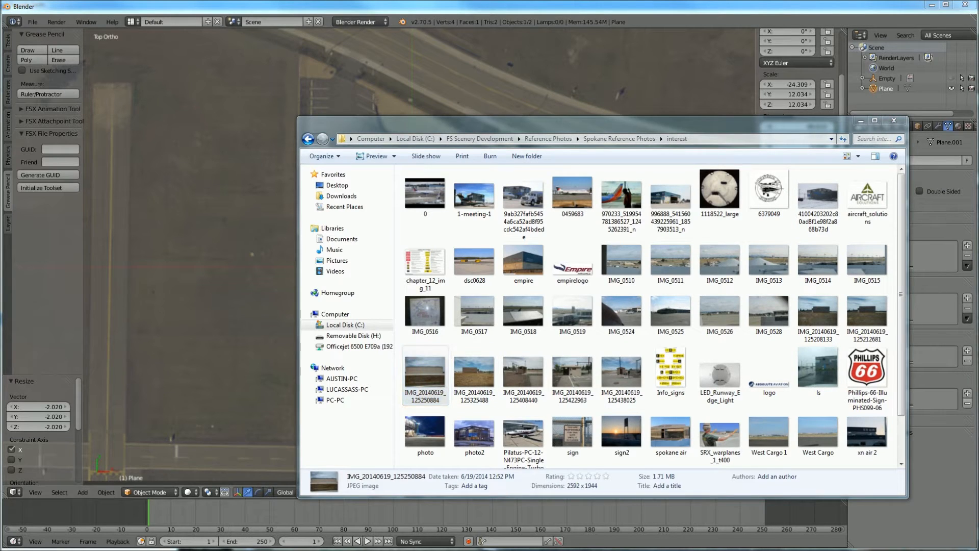
drag(978, 6, 431, 65)
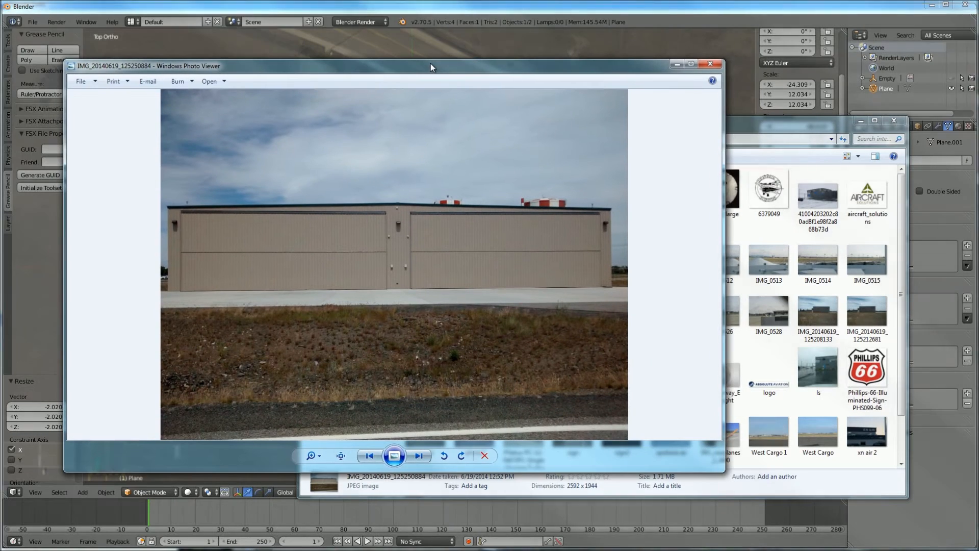
drag(605, 74, 612, 74)
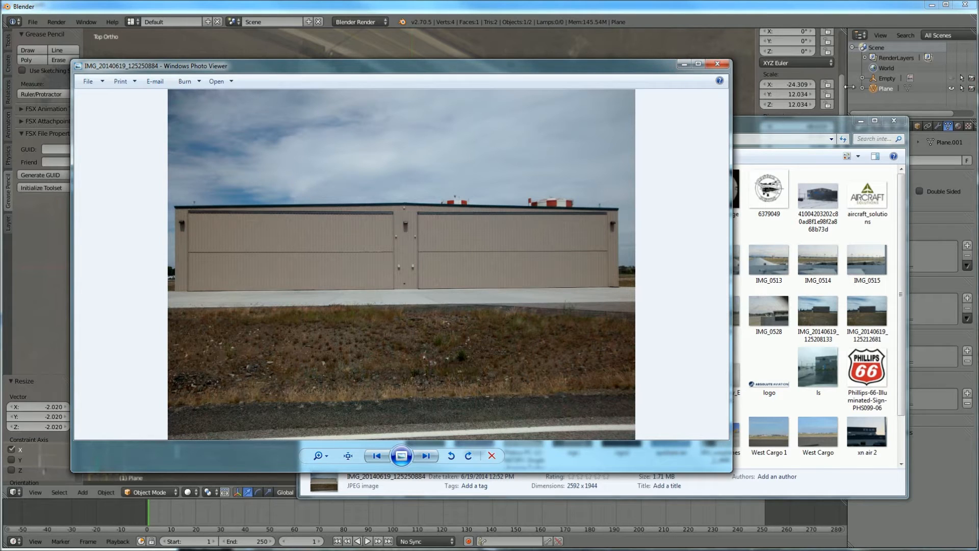
drag(806, 130, 978, 130)
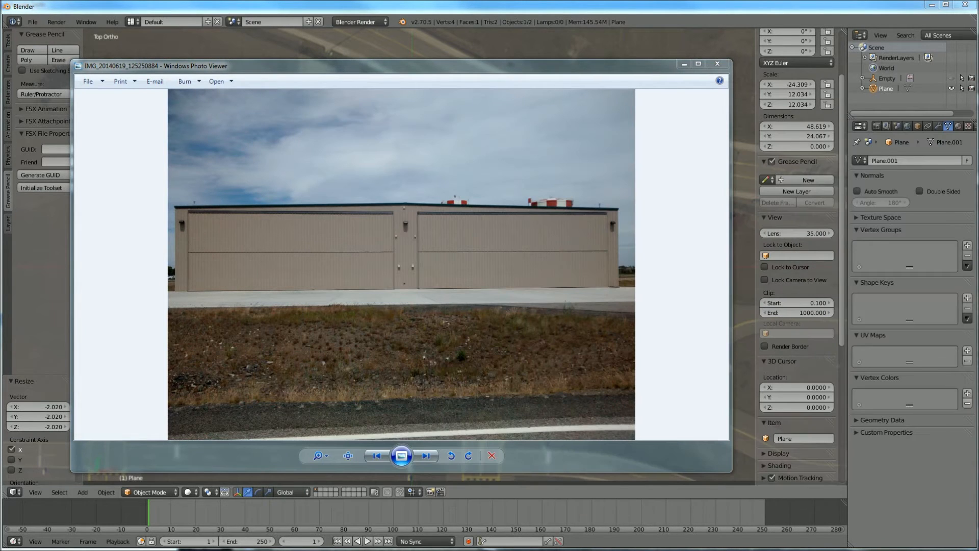
- Compare the hangar photo with its neighbouring photos, uncover the plane beneath the viewer, and switch back to Blender with the plane at an angle
click(424, 456)
click(374, 456)
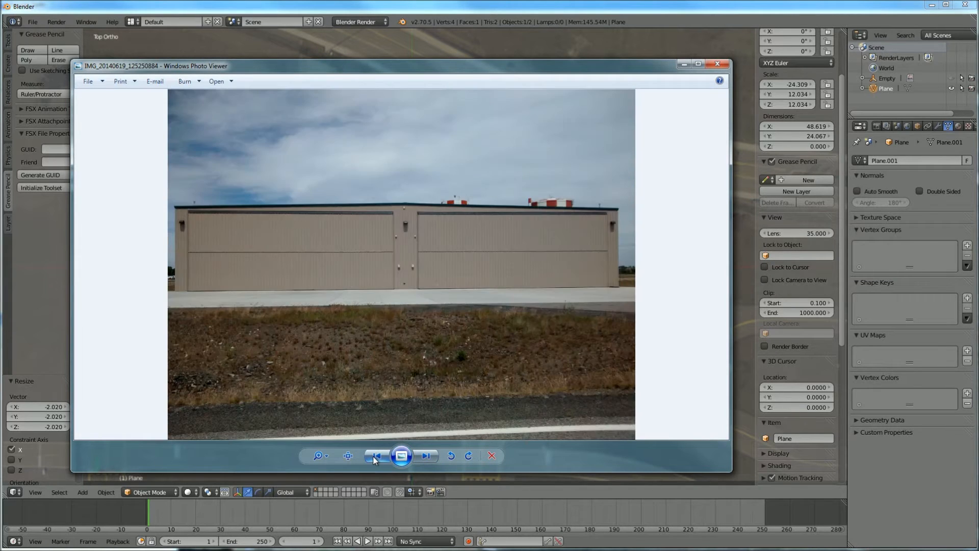
click(372, 455)
click(425, 457)
scroll(441, 237, up, 2)
scroll(441, 237, up, 2)
scroll(444, 238, down, 5)
drag(611, 72, 620, 274)
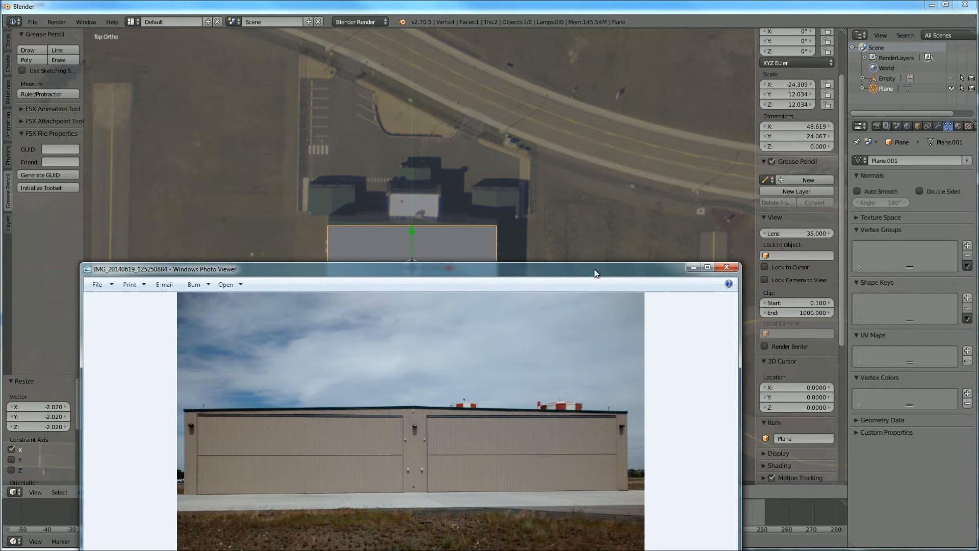
middle_drag(540, 216, 490, 312)
scroll(490, 312, down, 3)
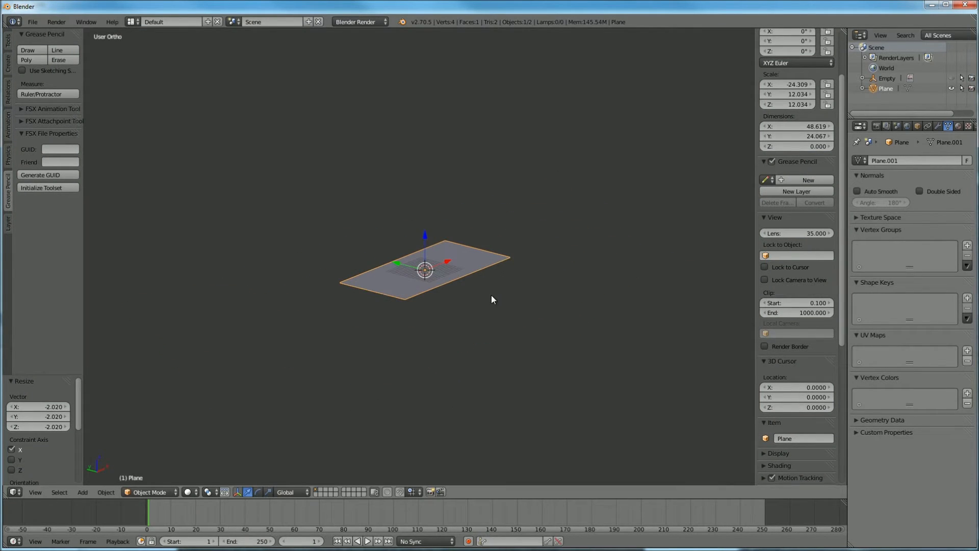
key(shift+a)
mouse_move(487, 282)
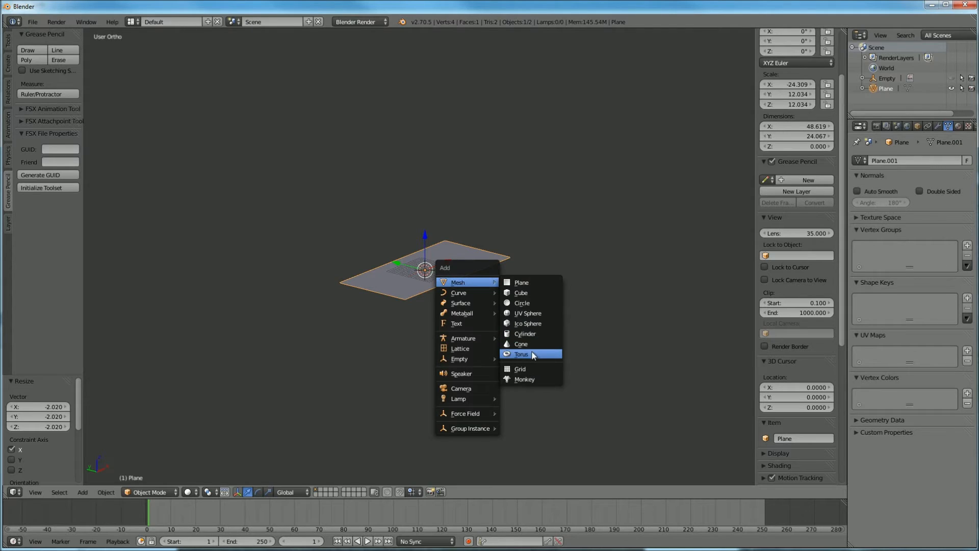
click(397, 199)
key(Tab)
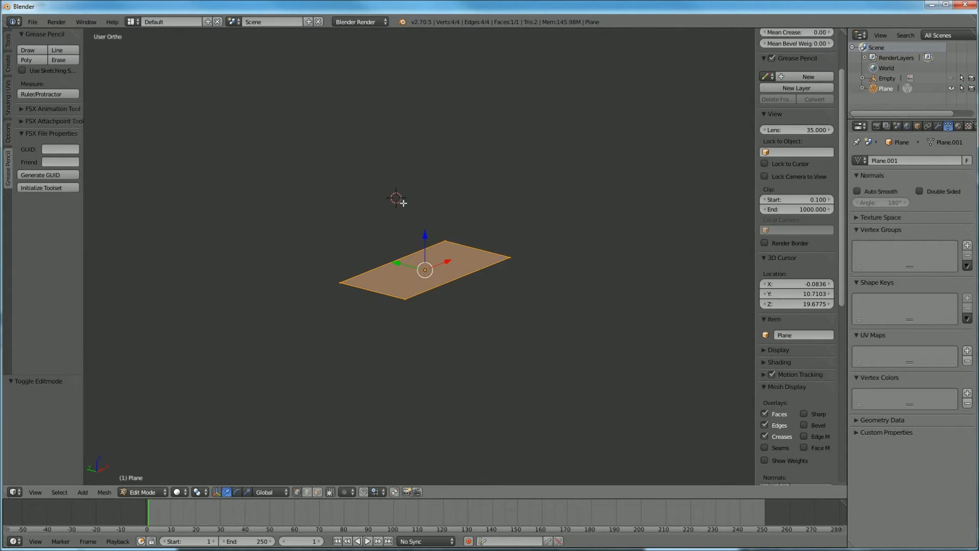
key(shift+a)
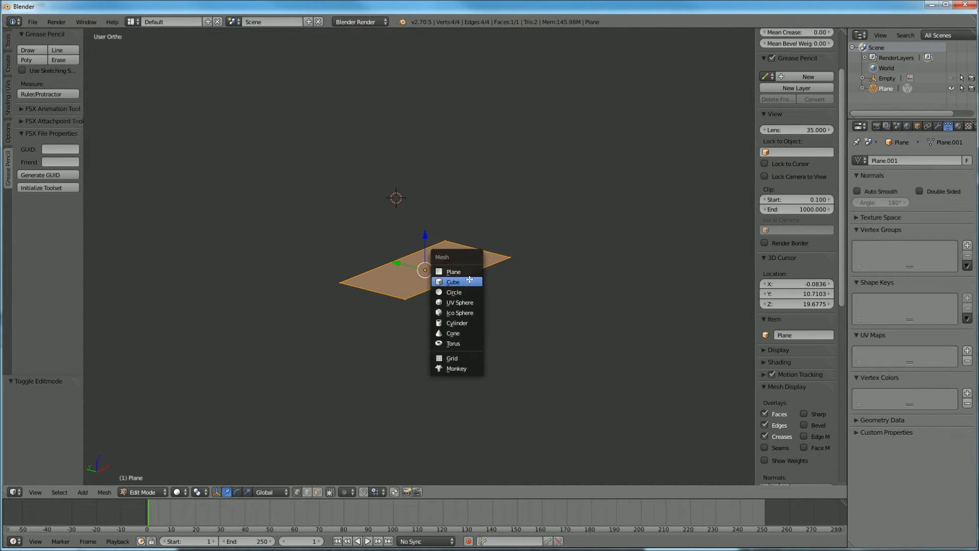
key(Tab)
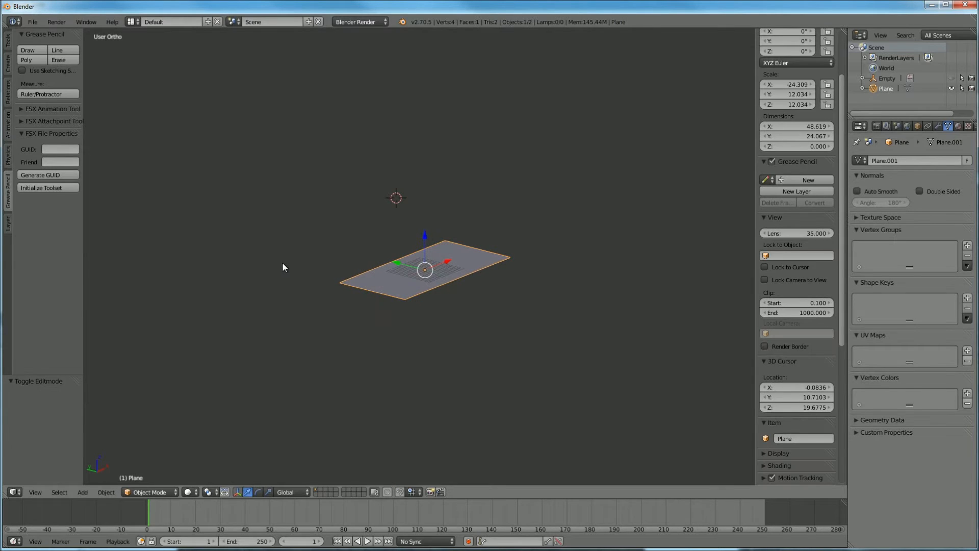
- Add an empty of type Image at the 3D cursor above the plane
key(shift+a)
mouse_move(284, 265)
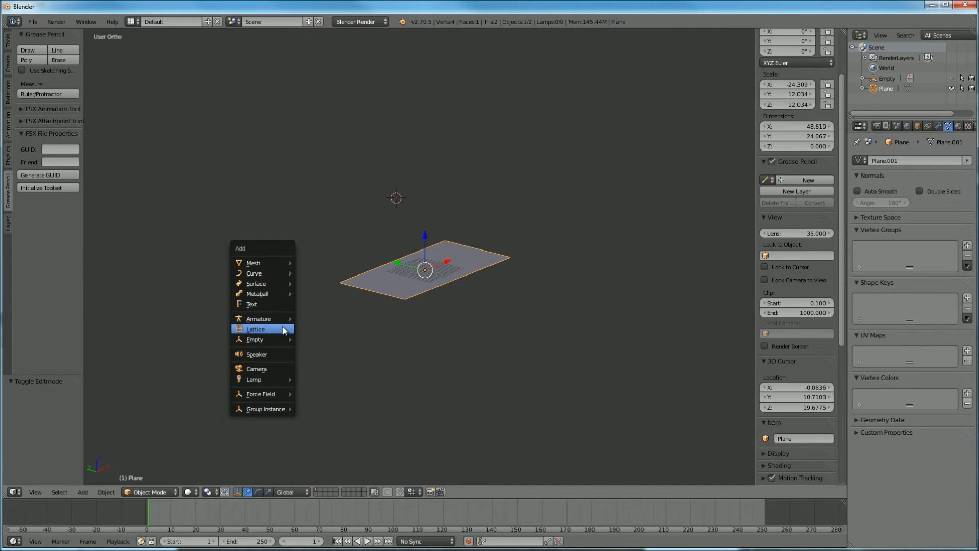
mouse_move(276, 340)
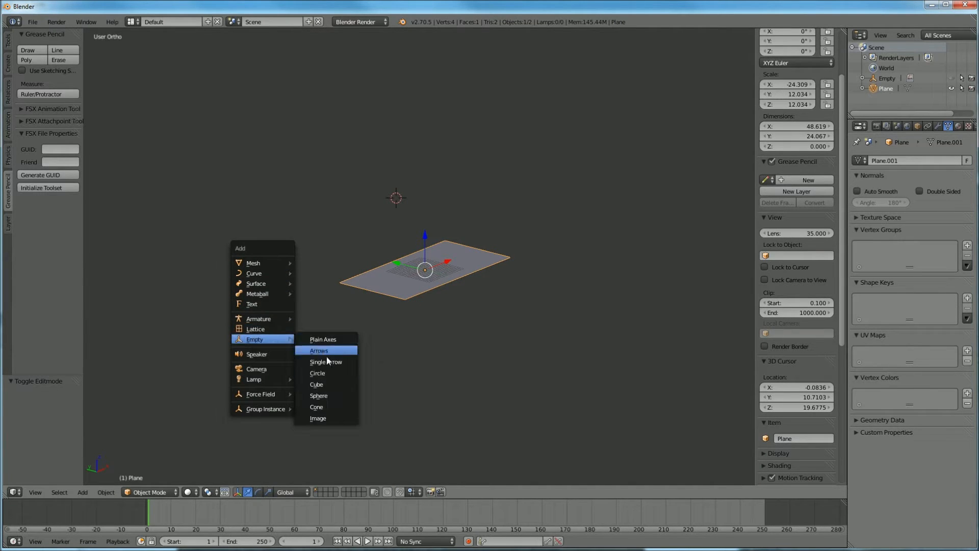
click(318, 418)
scroll(424, 253, down, 1)
scroll(429, 206, up, 5)
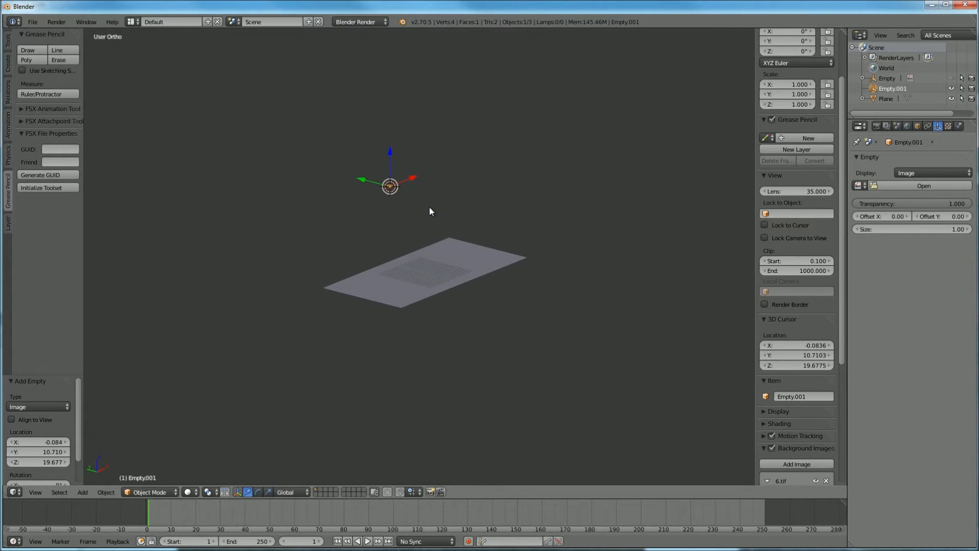
- Load IMG_20140619_125208133.jpg from FS Scenery Development > Reference Photos > Spokane Reference Photos > interest into the image empty
click(924, 186)
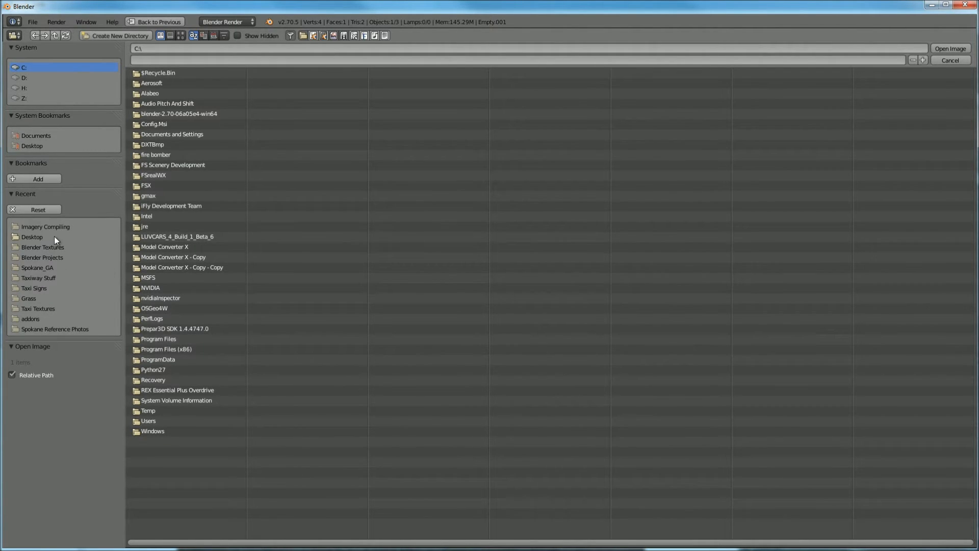
click(164, 165)
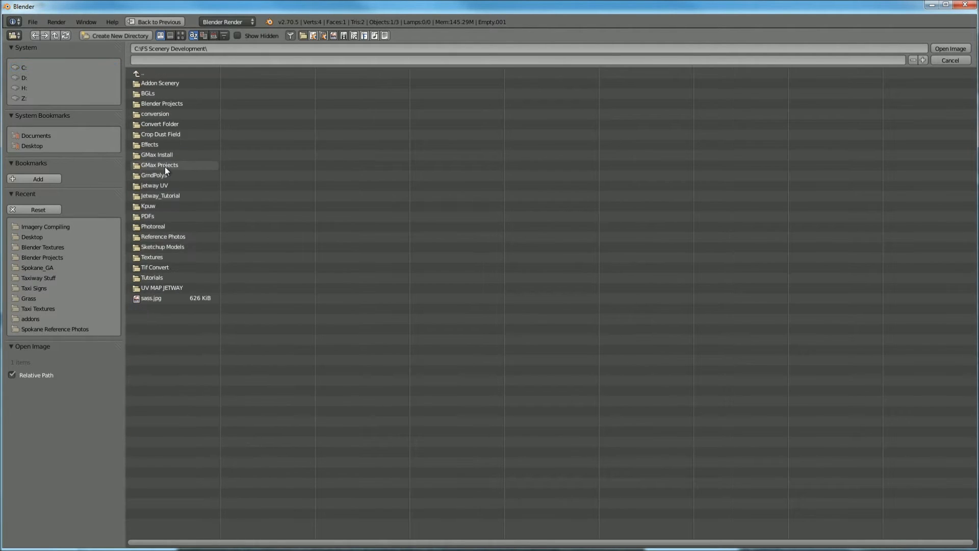
click(164, 257)
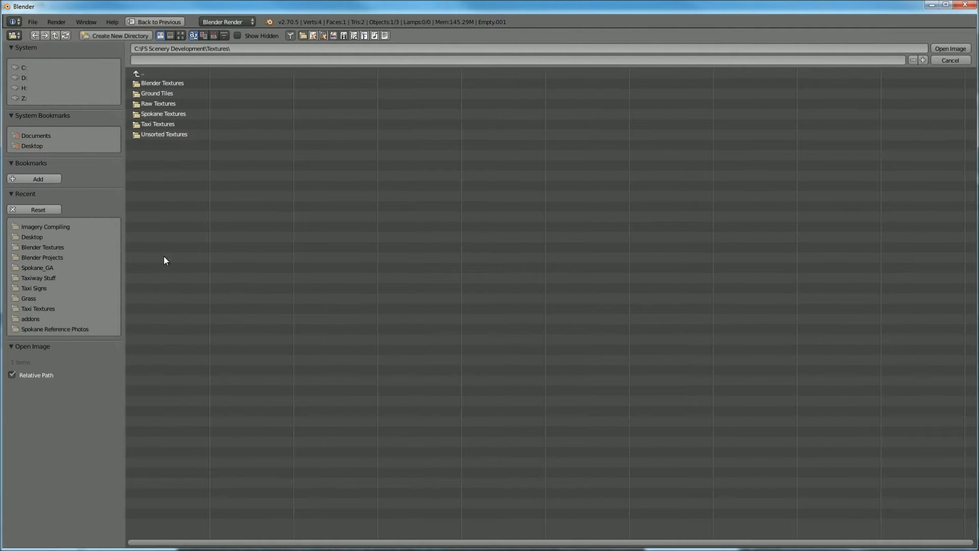
click(55, 36)
click(191, 233)
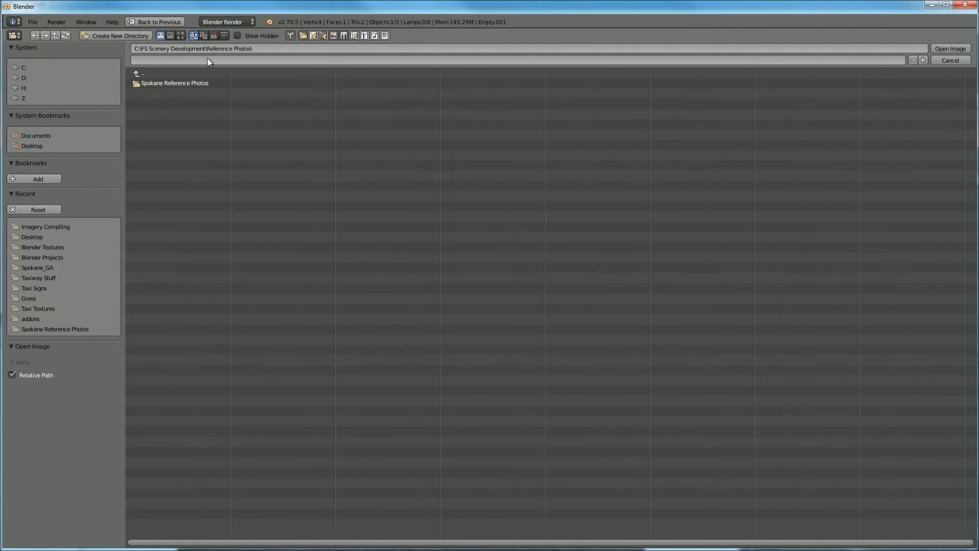
click(168, 82)
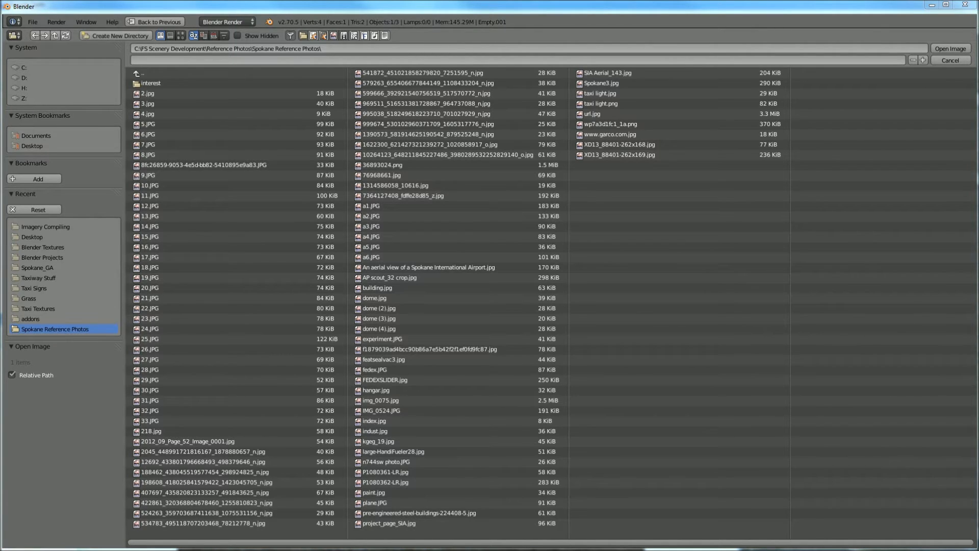
click(160, 282)
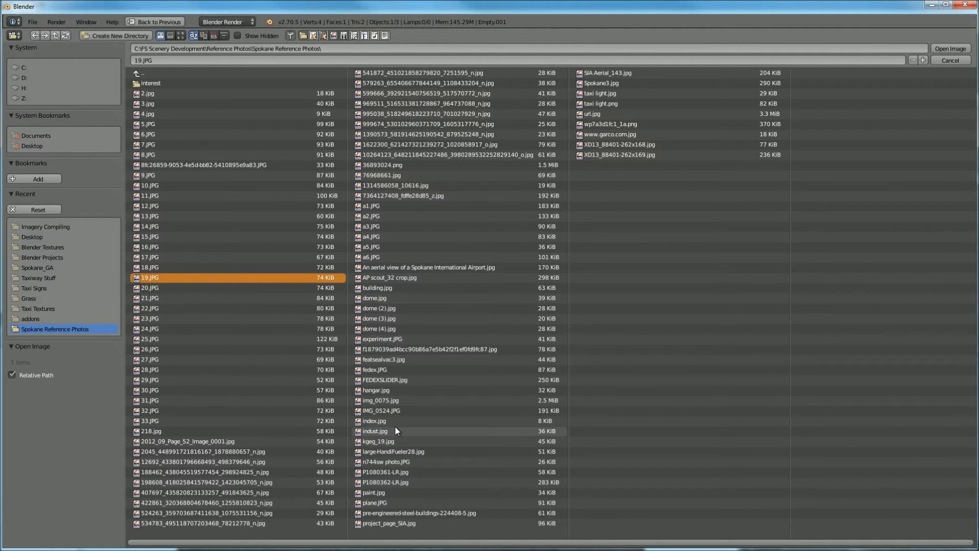
click(172, 84)
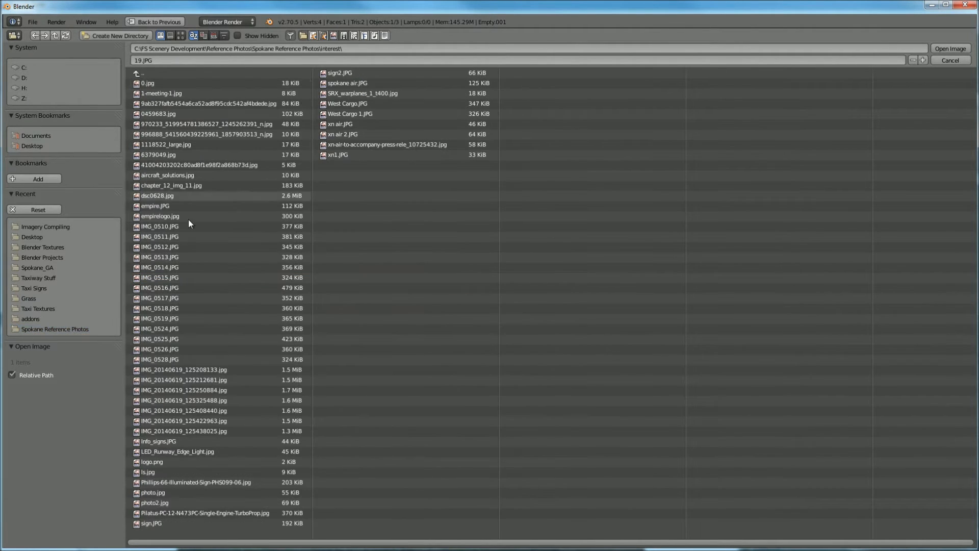
click(186, 369)
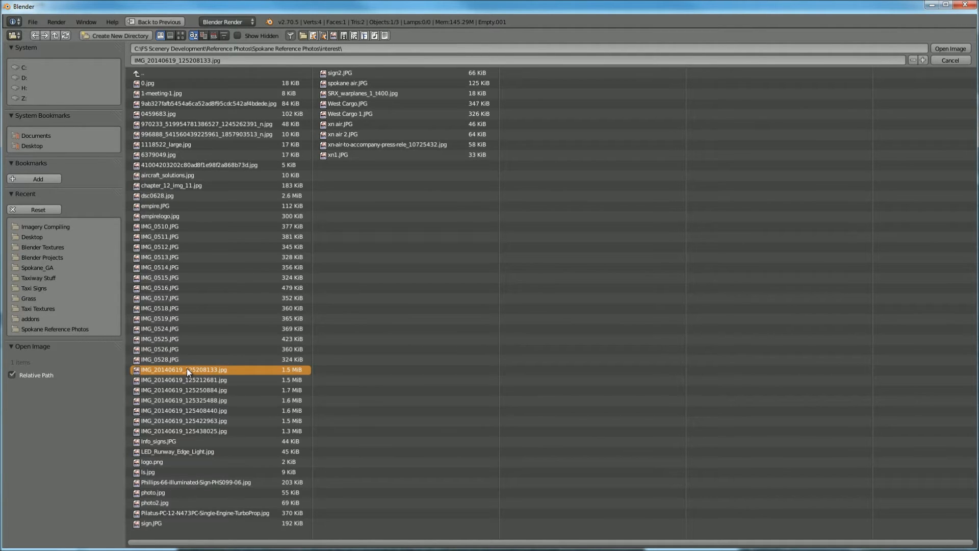
double_click(209, 374)
- Inspect the photo on the image empty up close to judge whether it shows the right hangar view
scroll(408, 192, down, 6)
scroll(422, 167, up, 5)
middle_drag(422, 164, 433, 293)
scroll(387, 311, up, 8)
middle_drag(379, 314, 392, 281)
scroll(294, 229, up, 4)
scroll(295, 227, down, 2)
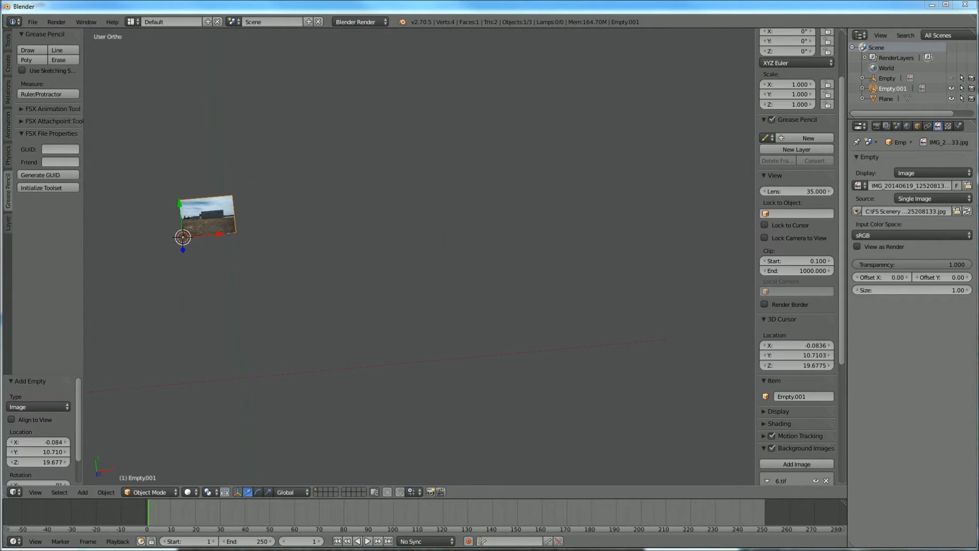
right_click(211, 227)
right_click(211, 227)
scroll(211, 227, up, 4)
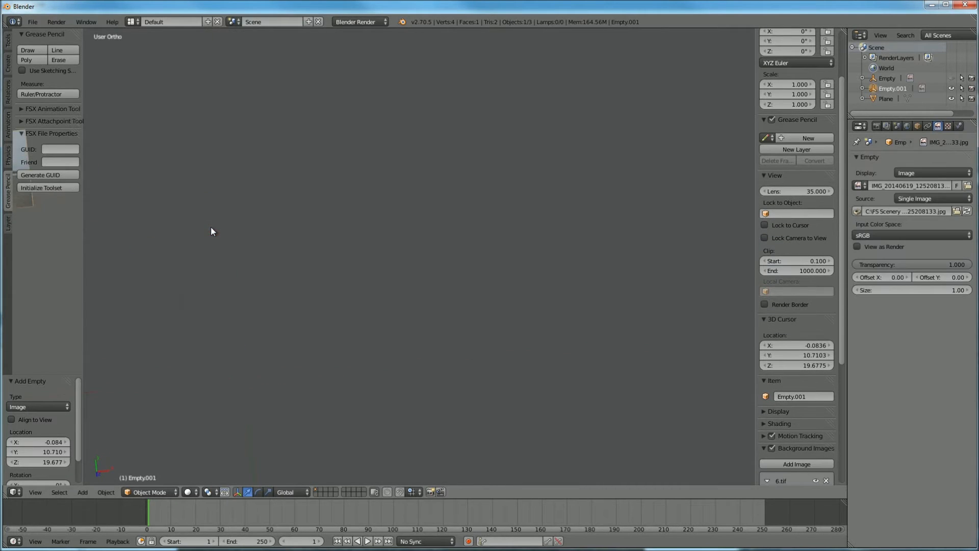
scroll(211, 227, down, 6)
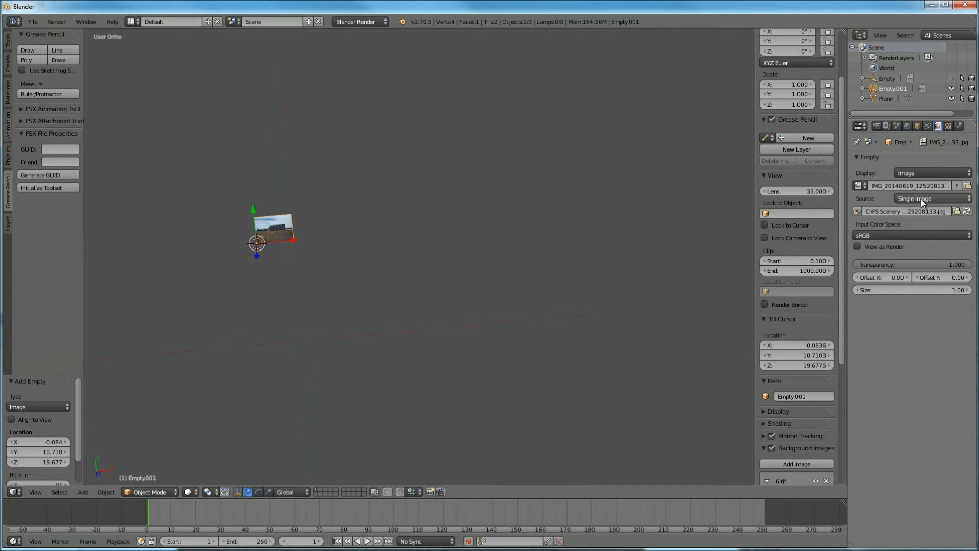
- Browse for a replacement image for the empty and select IMG_20140619_125212681.jpg in the interest folder
click(956, 211)
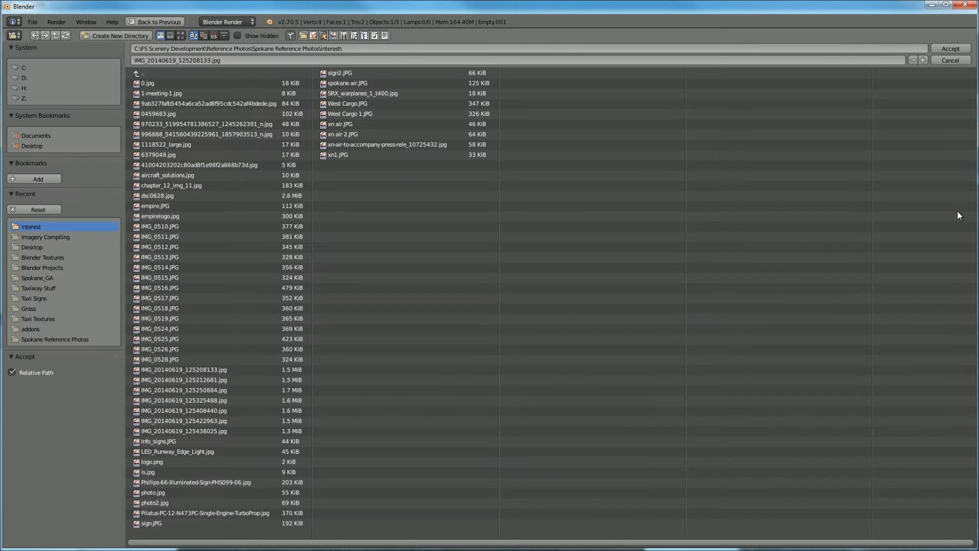
click(207, 380)
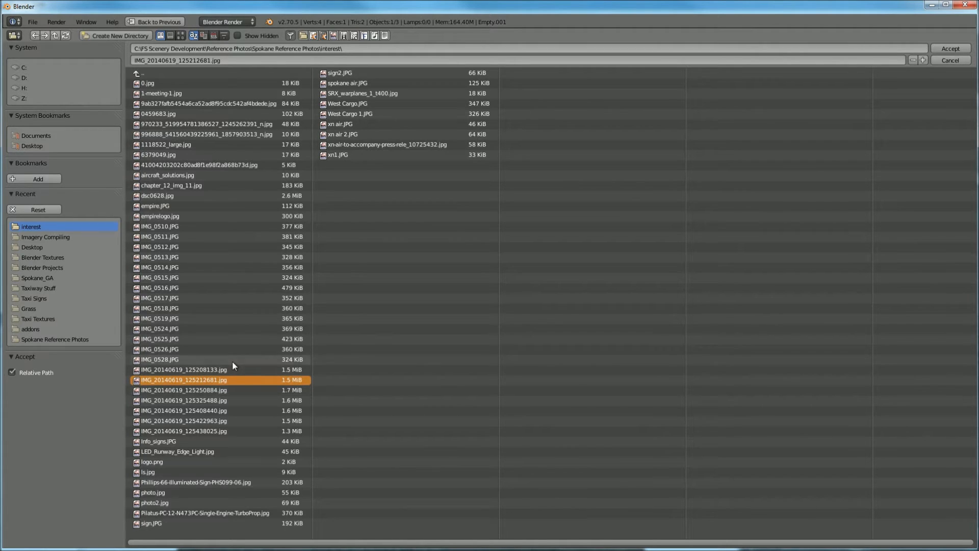
mouse_move(398, 4)
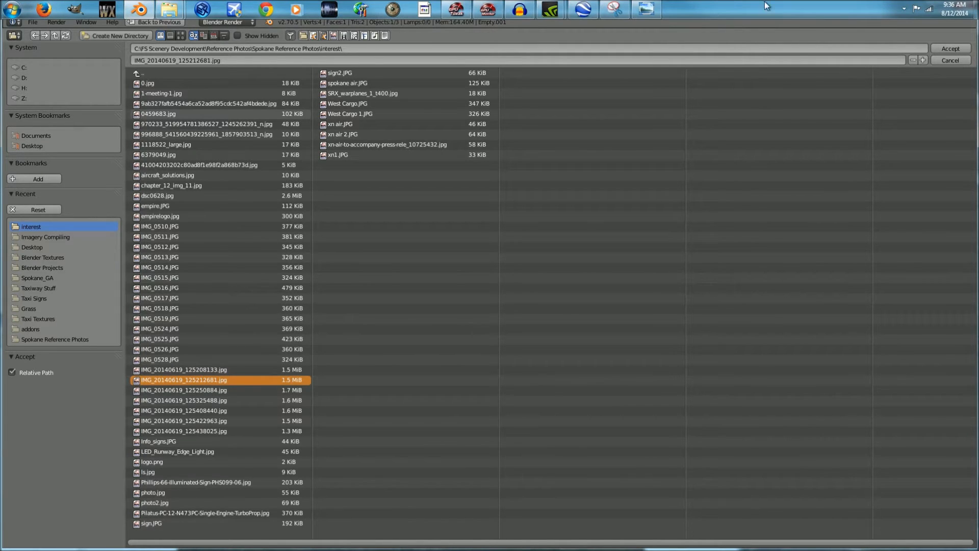
- Move the photo viewer window aside and load IMG_20140619_125250884.jpg as the image for the empty
click(398, 3)
drag(541, 271, 978, 119)
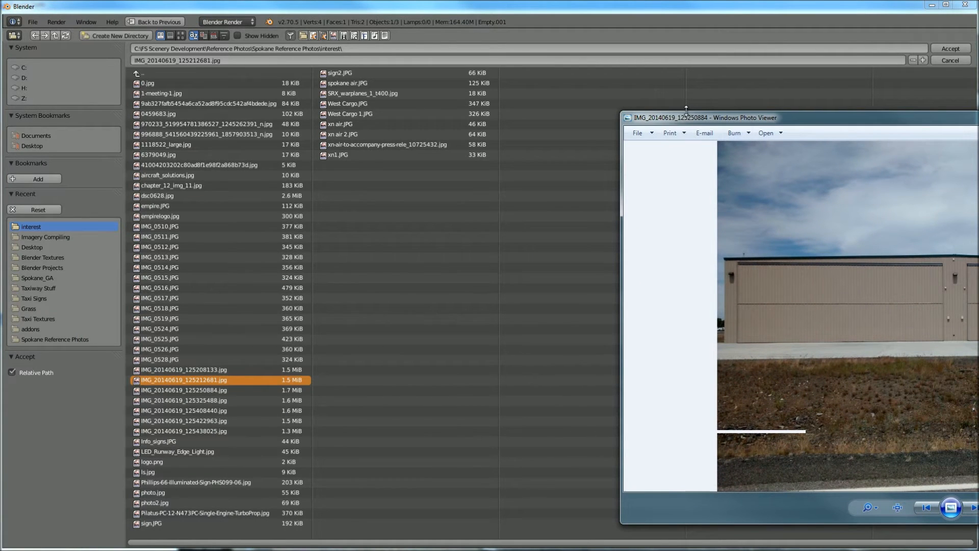
click(230, 392)
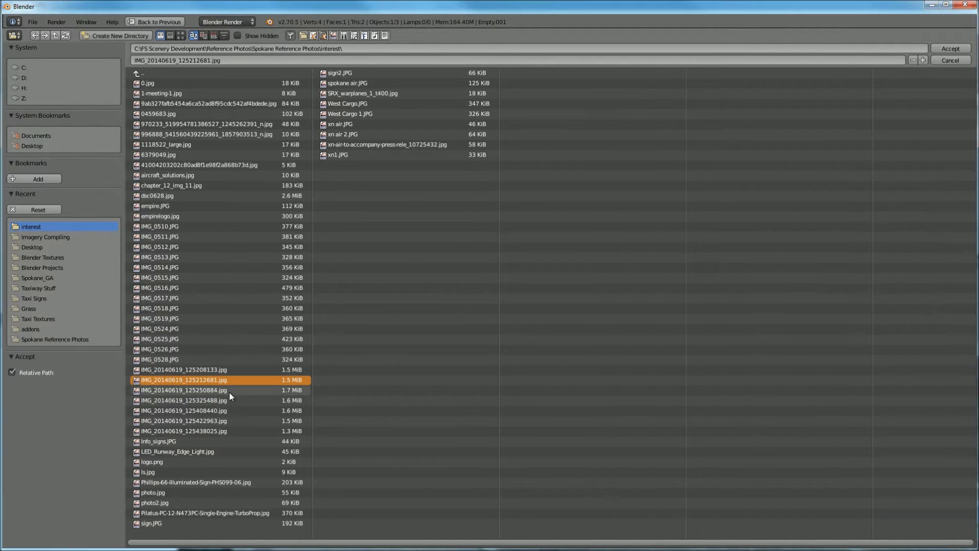
double_click(228, 391)
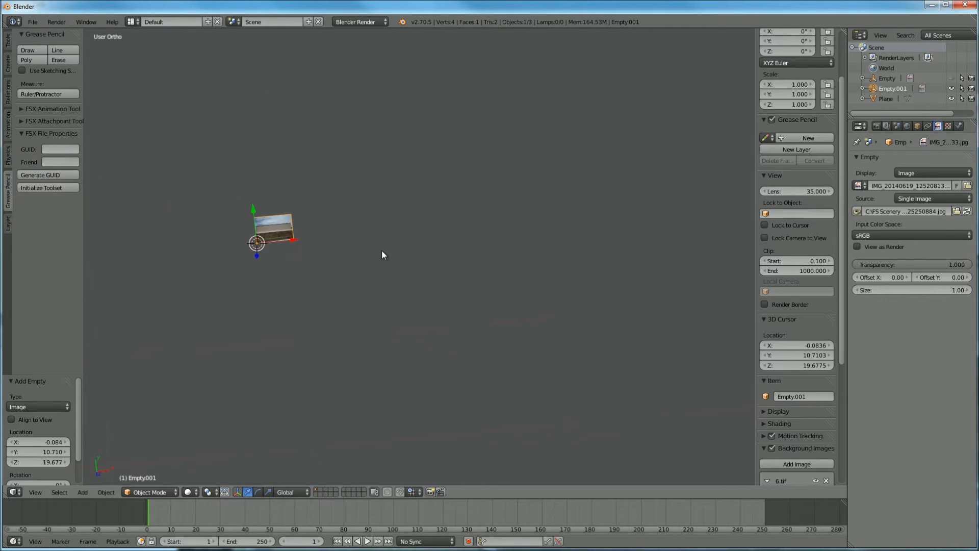
- In top view, set the reference photo's transparency to 0.412 and enlarge its size to about 32.84
shift+middle_drag(381, 250, 542, 249)
scroll(531, 195, up, 4)
shift+middle_drag(686, 214, 512, 216)
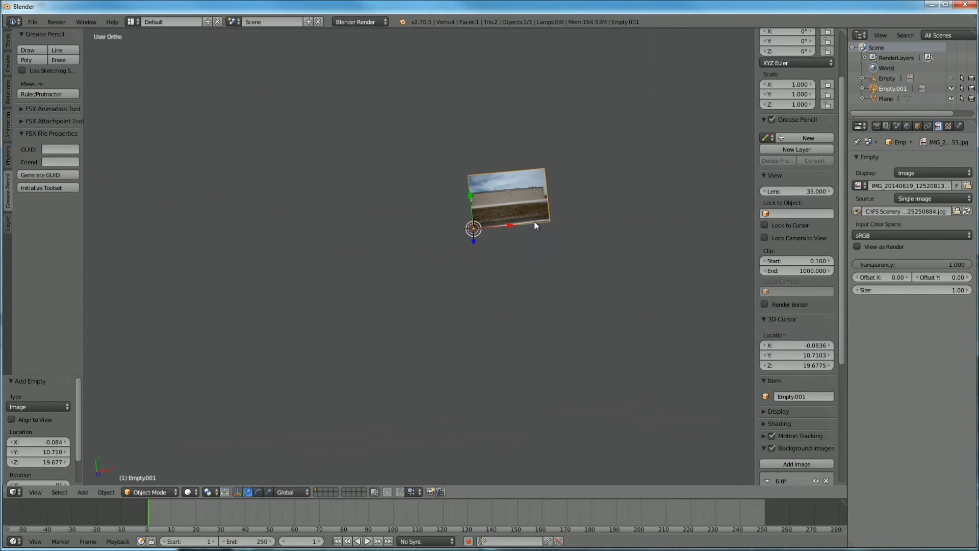
scroll(534, 222, down, 10)
scroll(533, 225, down, 5)
middle_drag(476, 271, 470, 305)
scroll(415, 306, up, 5)
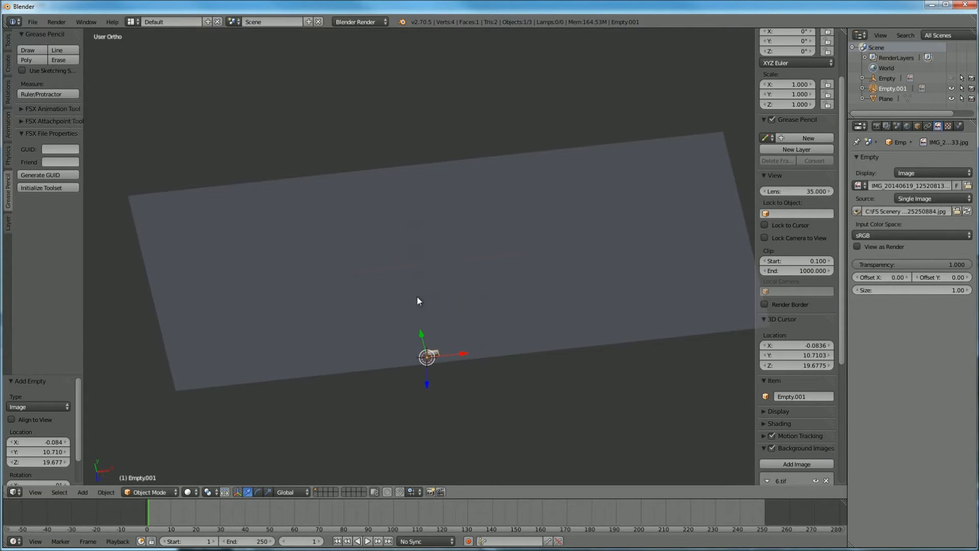
key(KP_7)
scroll(463, 173, up, 2)
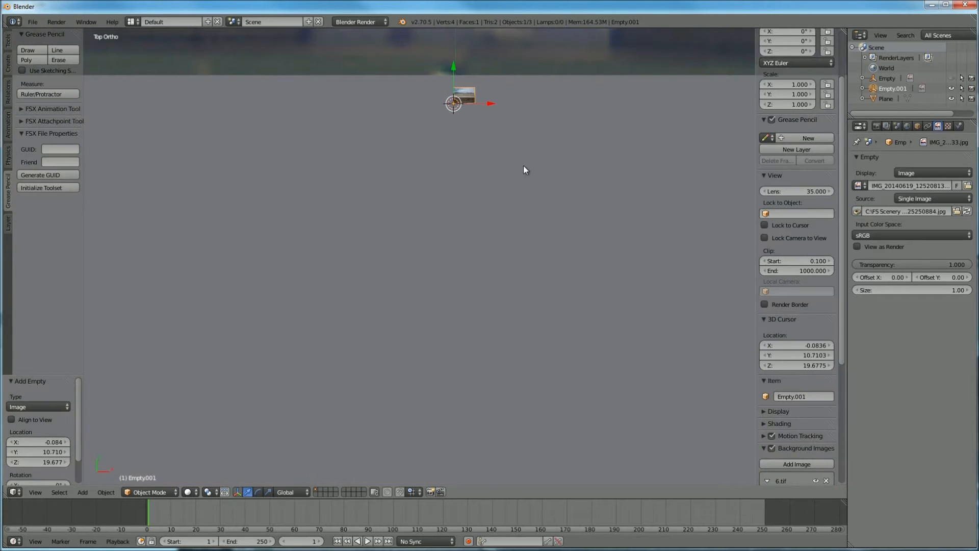
scroll(527, 188, down, 4)
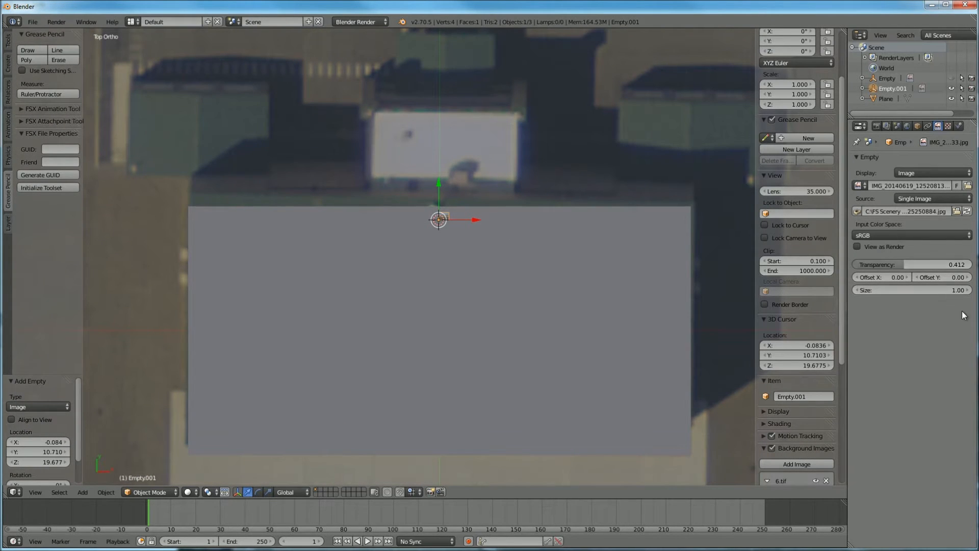
drag(956, 292, 976, 292)
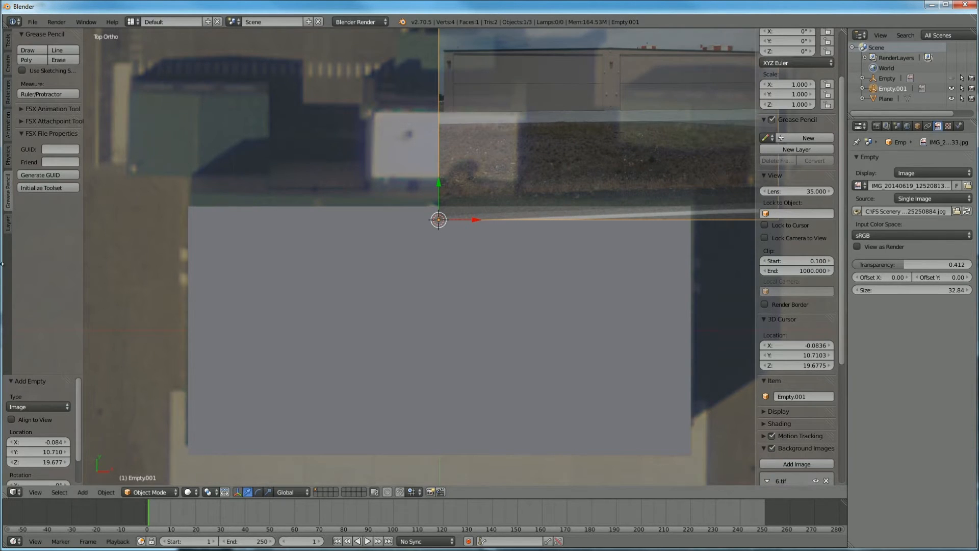
- Move the photo over the plane and enlarge it to about 49.15, aligning the hangar's left edge with the plane's
key(g)
click(676, 341)
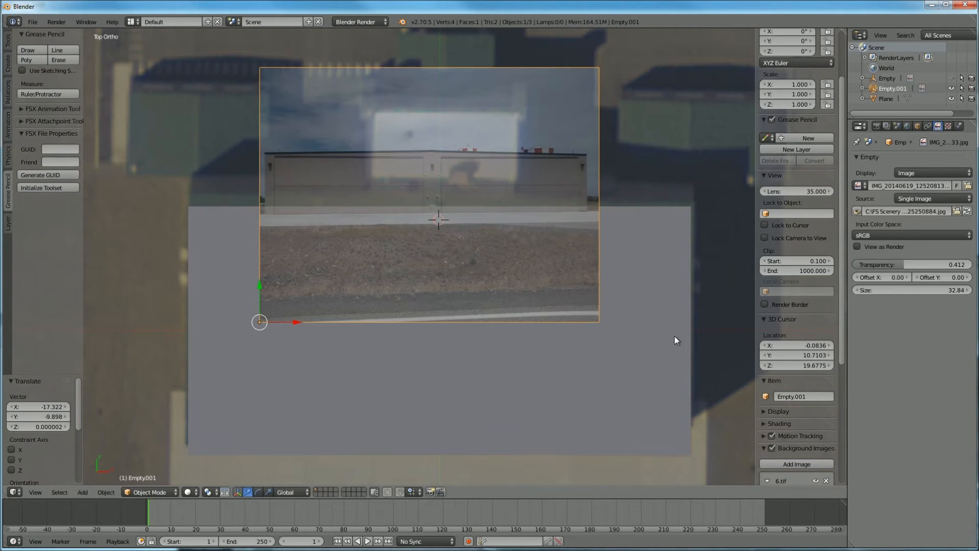
drag(961, 290, 810, 300)
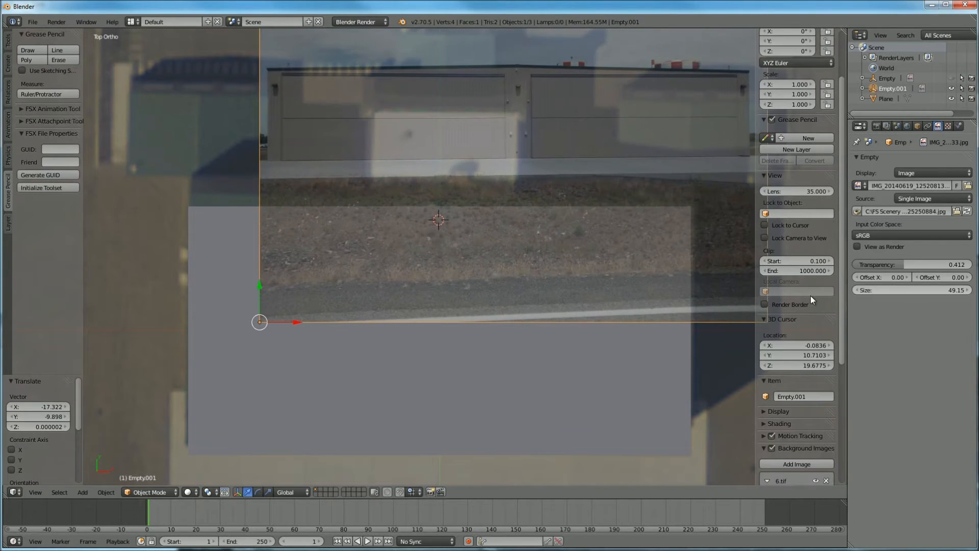
key(g)
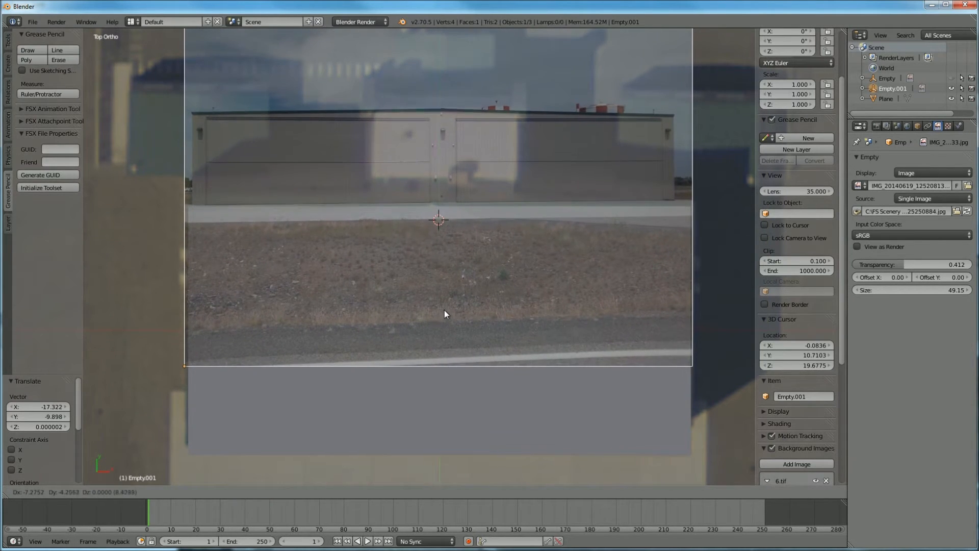
click(441, 311)
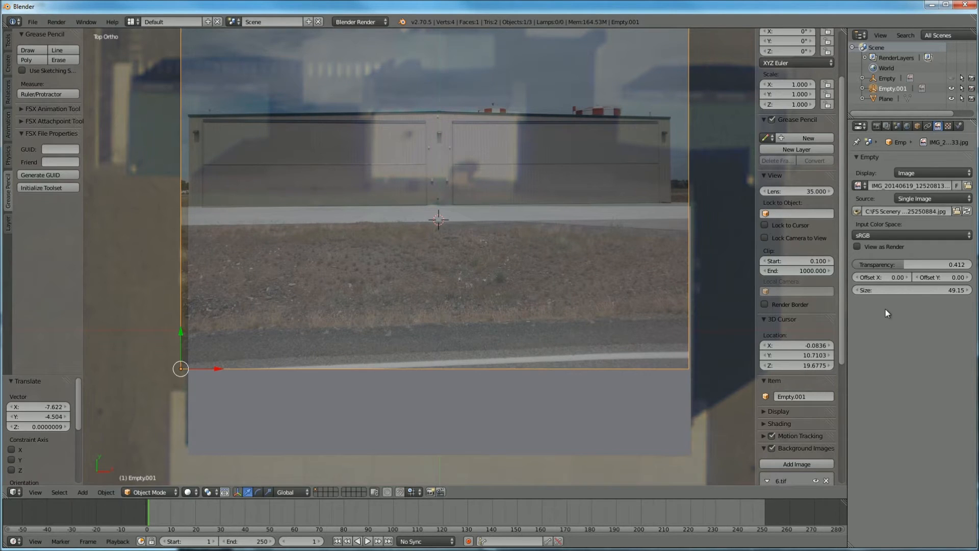
- Fine-tune the photo's position and set its size to about 51.27 so the hangar spans the plane's width
drag(937, 290, 966, 290)
key(g)
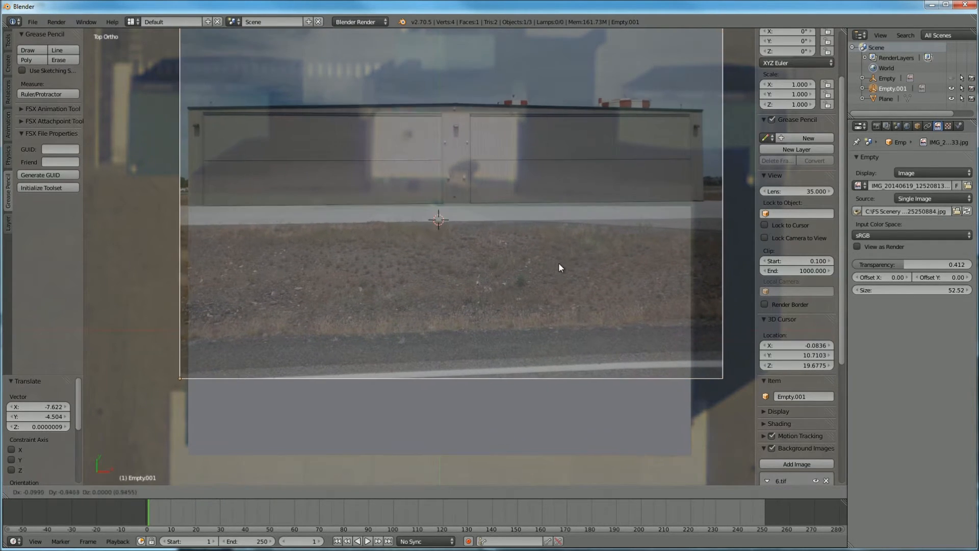
click(558, 264)
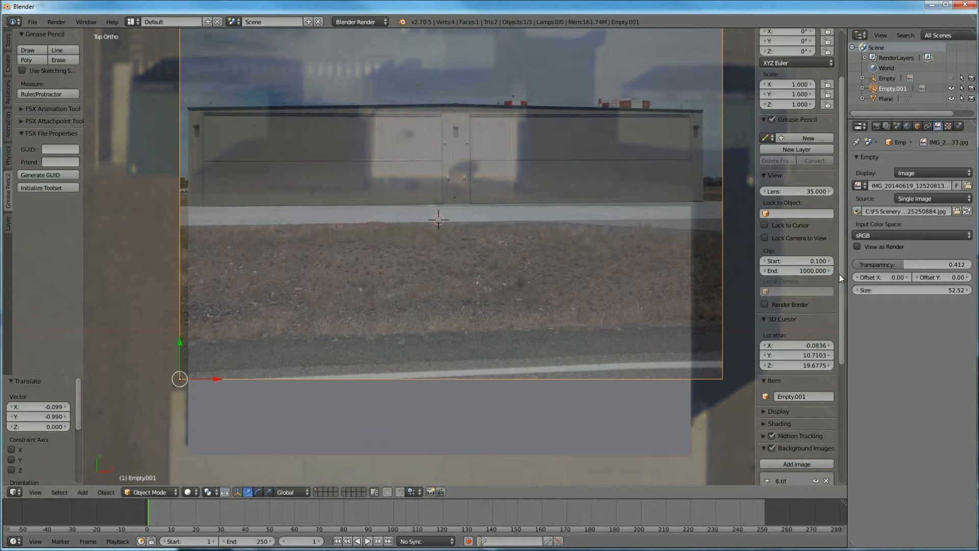
drag(861, 290, 849, 290)
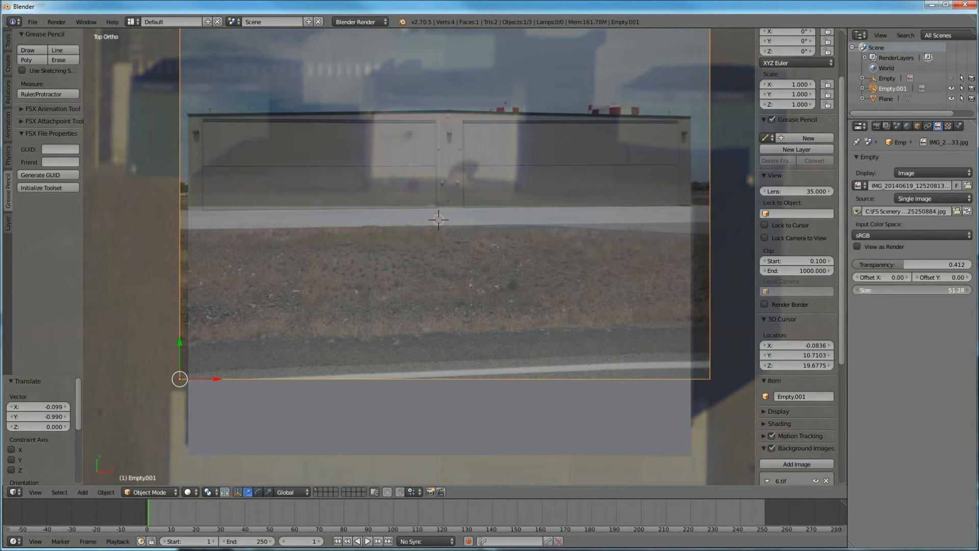
middle_drag(688, 295, 684, 264)
scroll(427, 207, down, 4)
middle_drag(427, 207, 450, 225)
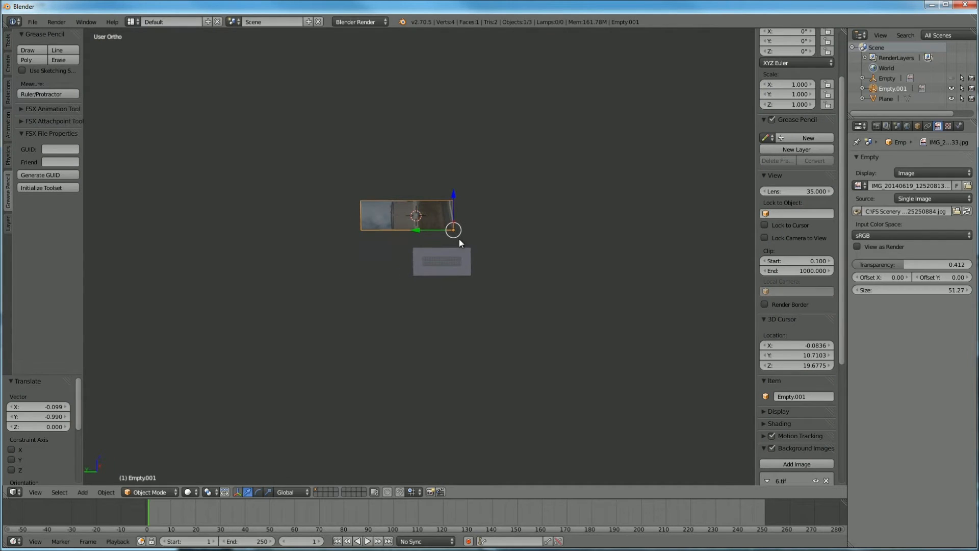
key(r)
key(5)
key(Escape)
- Rotate the reference photo 90 degrees about the global X axis so it stands upright
scroll(409, 234, up, 2)
middle_drag(410, 235, 435, 297)
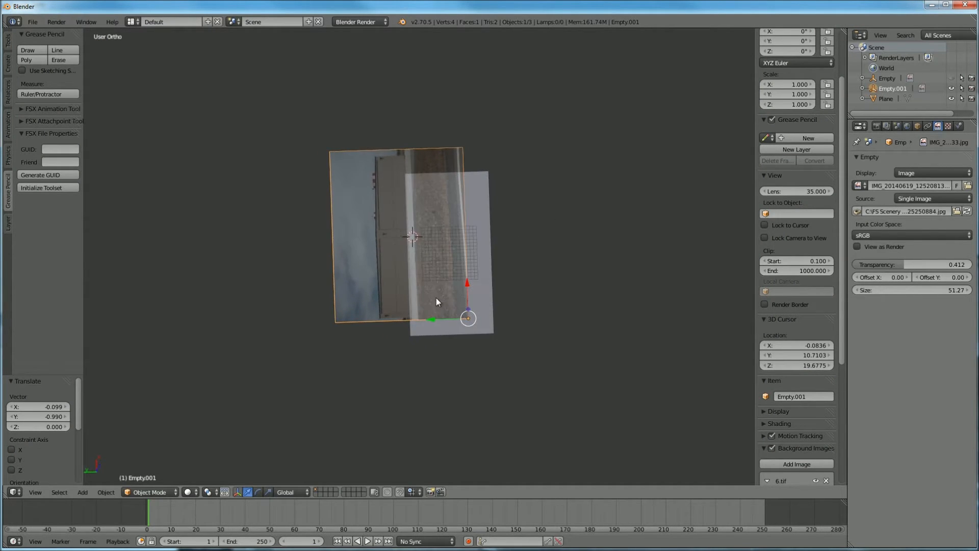
scroll(437, 297, up, 4)
middle_drag(422, 317, 298, 332)
scroll(404, 251, down, 3)
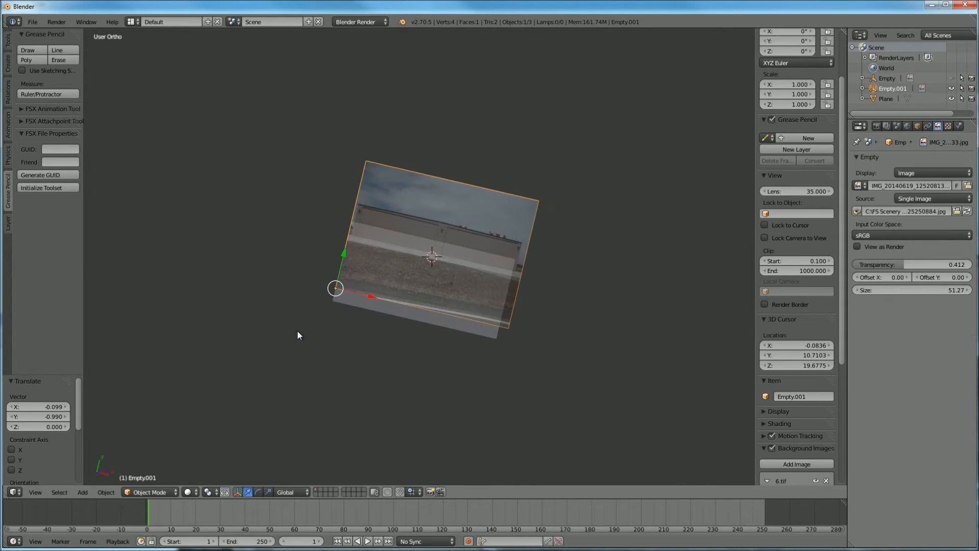
scroll(430, 217, up, 7)
middle_drag(555, 247, 481, 149)
scroll(423, 177, down, 4)
key(r)
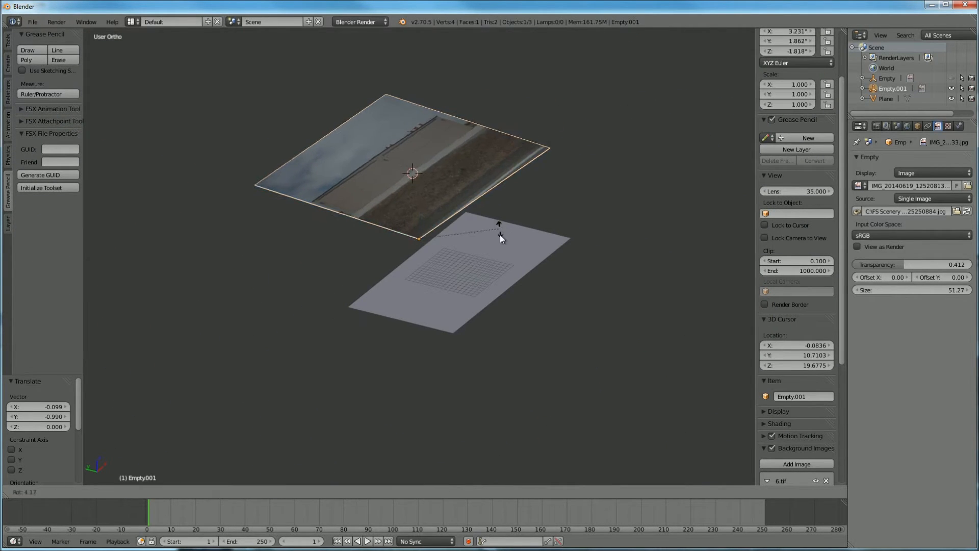
key(x)
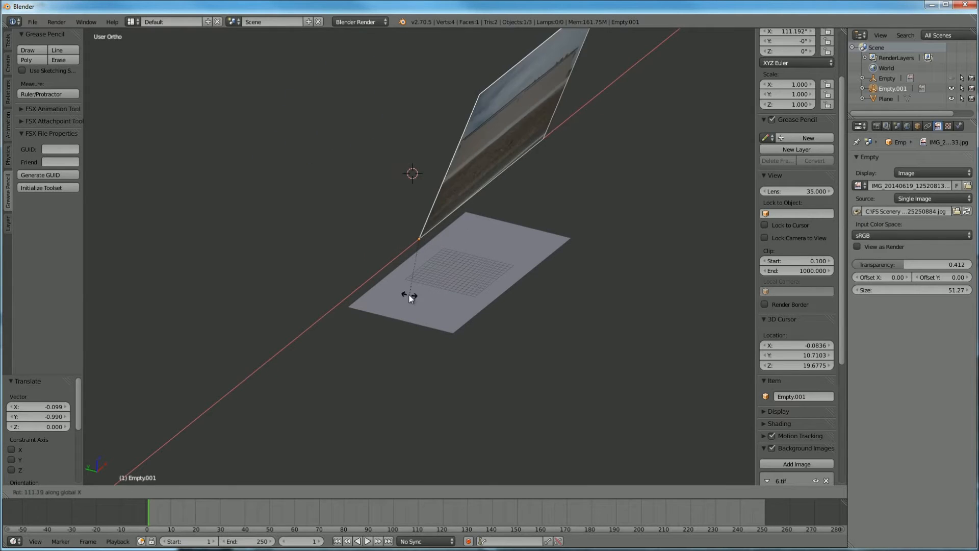
text(90)
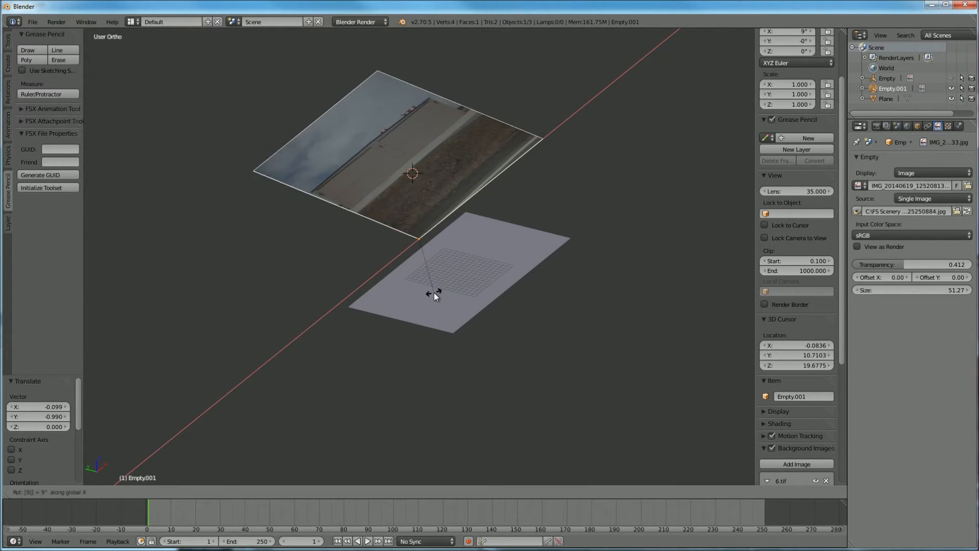
key(Return)
- In front view, lower the photo about 36.22 along Z so the hangar's base meets the plane's level
middle_drag(457, 259, 383, 247)
key(KP_1)
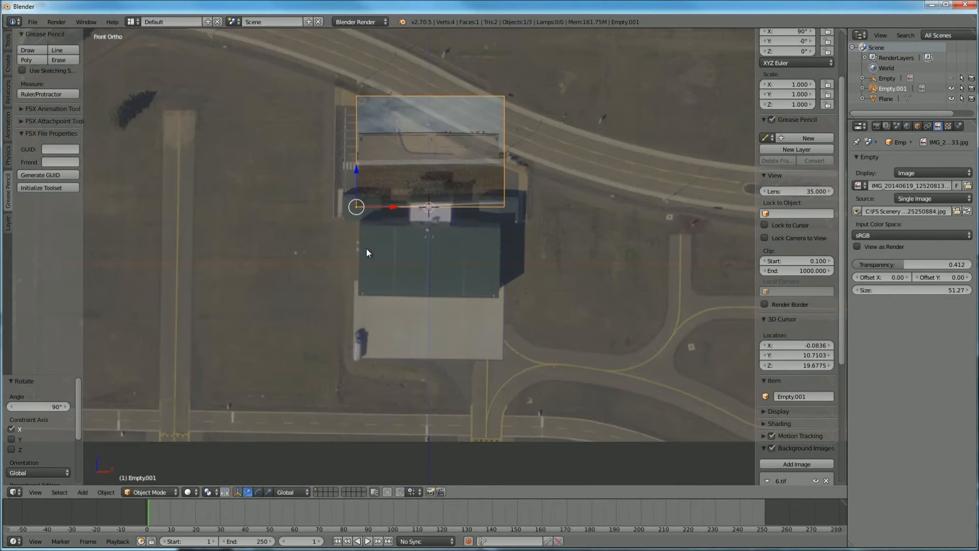
scroll(377, 235, up, 6)
shift+scroll(440, 208, up, 2)
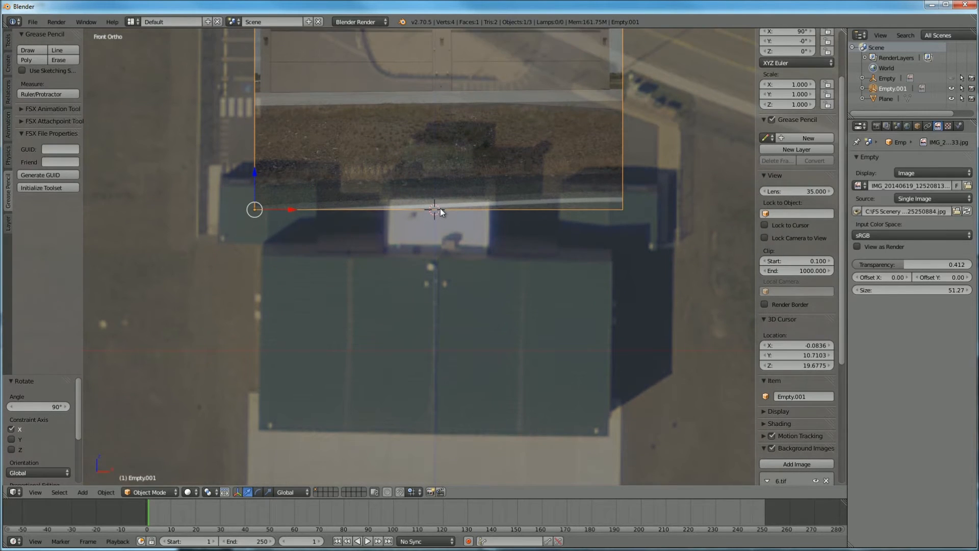
scroll(446, 188, down, 2)
key(g)
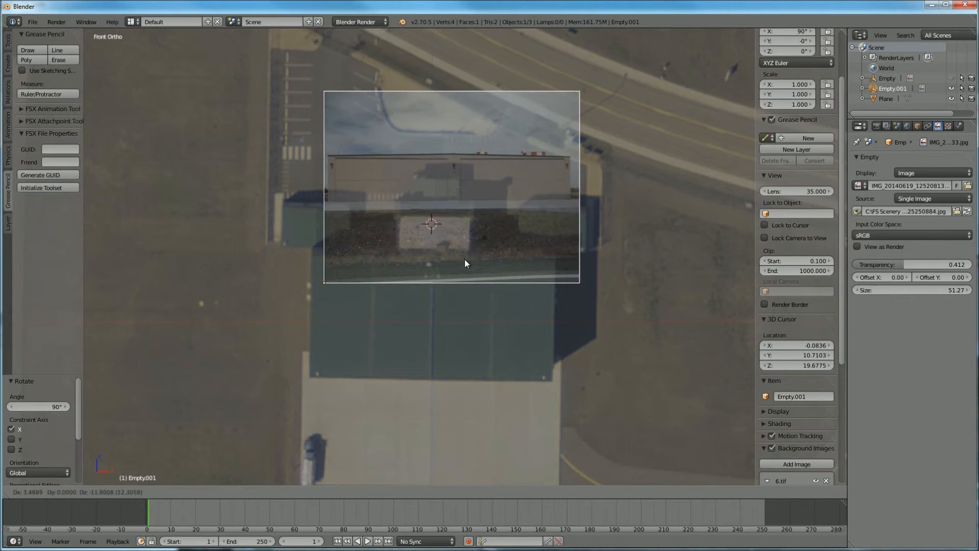
key(z)
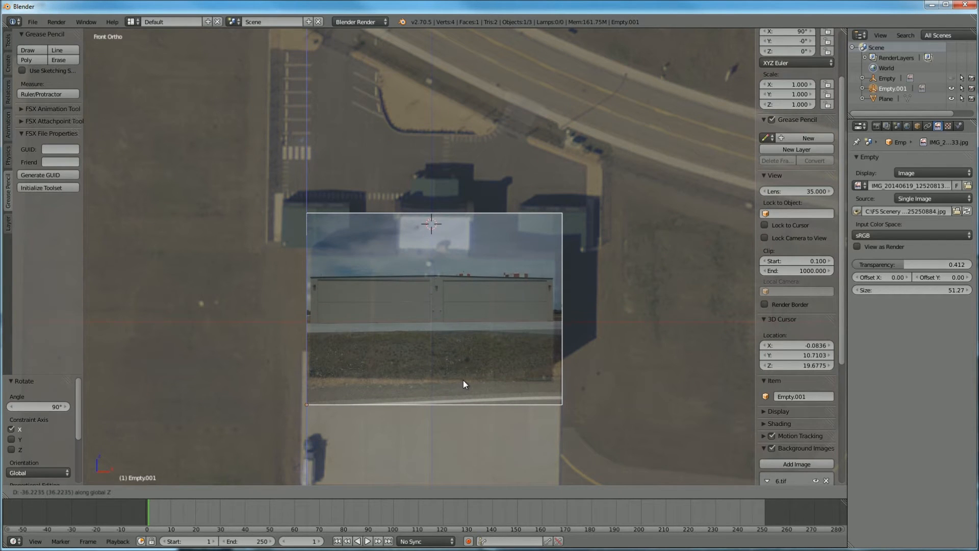
click(463, 381)
- Set the reference photo's transparency value to 1.000 to make it fully opaque
middle_drag(463, 380, 325, 370)
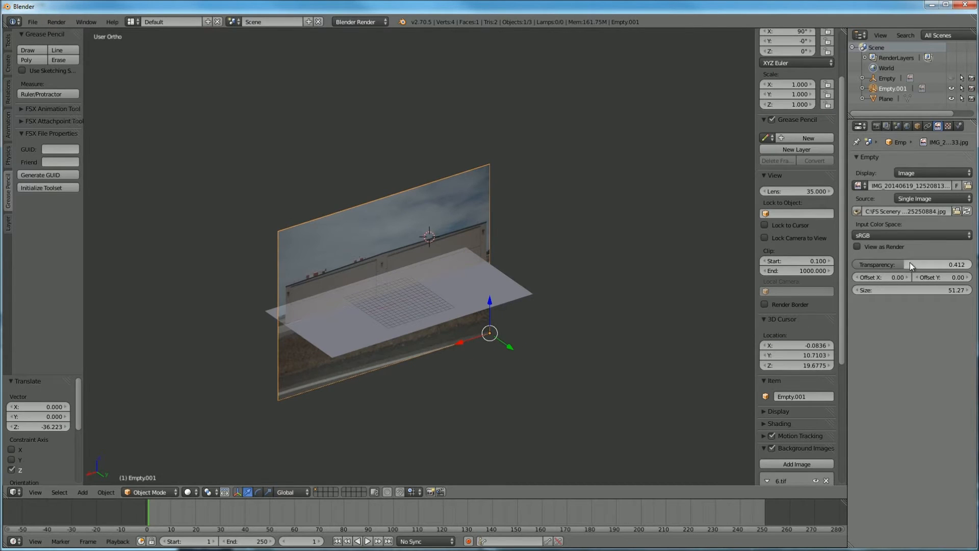
drag(909, 264, 964, 264)
middle_drag(363, 301, 308, 292)
scroll(354, 331, up, 5)
scroll(308, 293, down, 4)
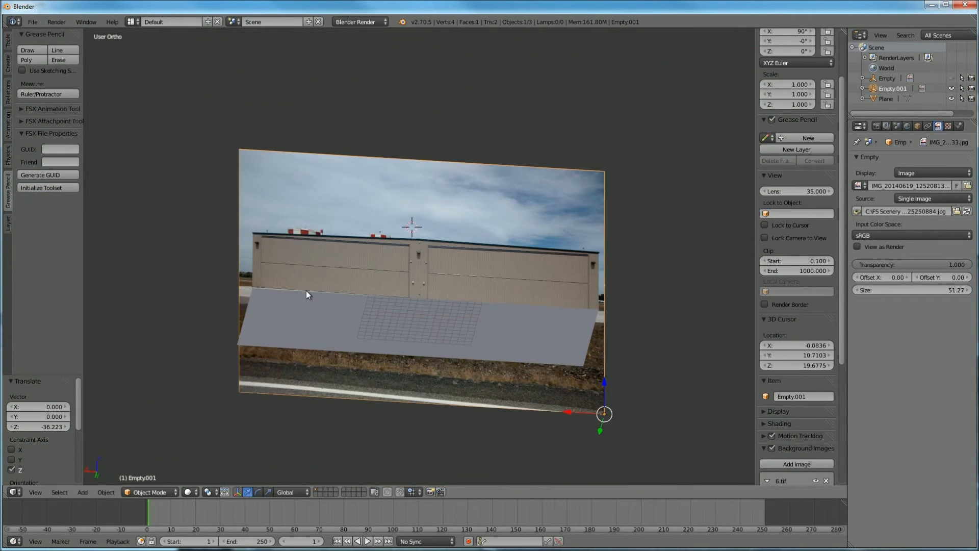
scroll(323, 367, up, 5)
scroll(323, 367, down, 2)
- Move the photo about -7.5 along the global Y axis to the long edge of the plane
middle_drag(331, 360, 435, 380)
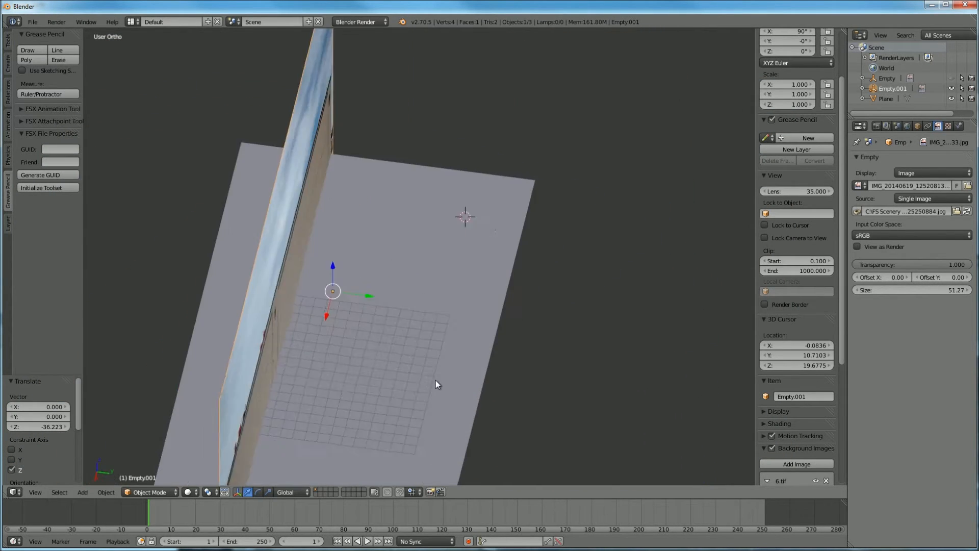
scroll(433, 381, down, 4)
middle_drag(354, 395, 338, 374)
key(g)
key(x)
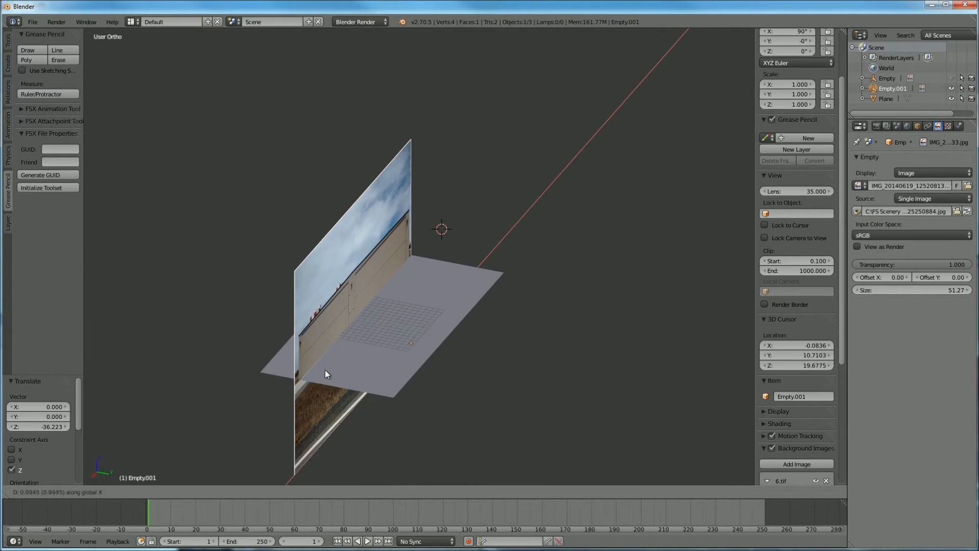
key(y)
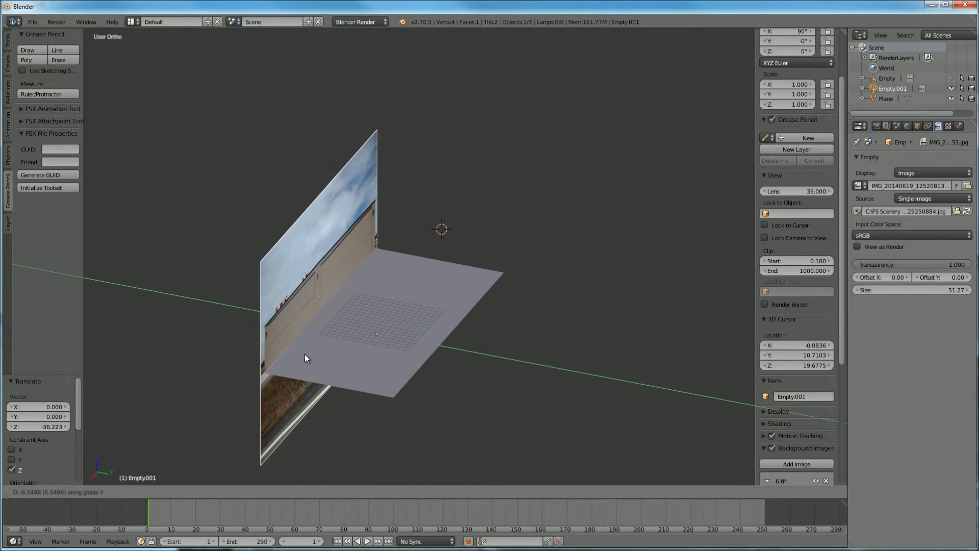
click(300, 354)
- Extrude the plane's face upward about 8.77 to match the hangar's wall height in the photo
right_click(316, 345)
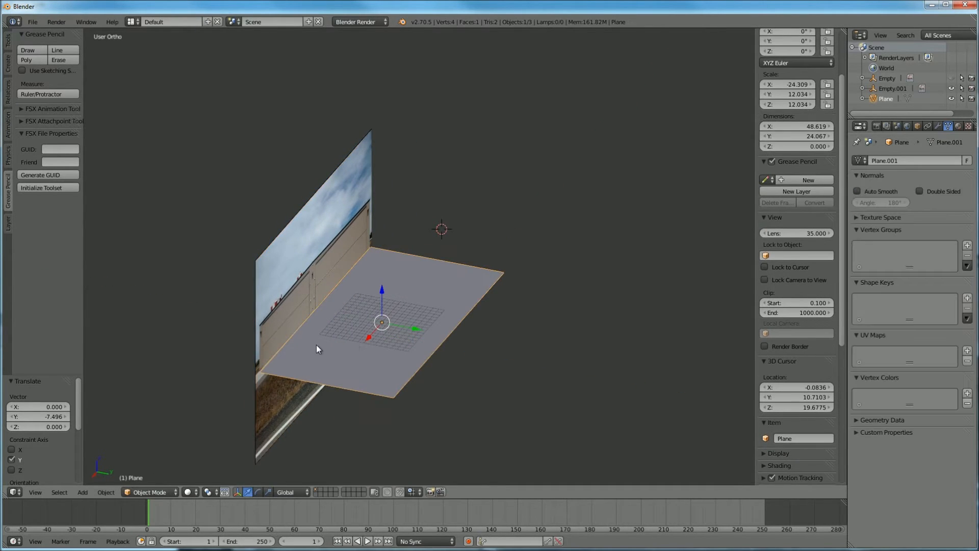
scroll(316, 342, up, 5)
scroll(362, 318, down, 5)
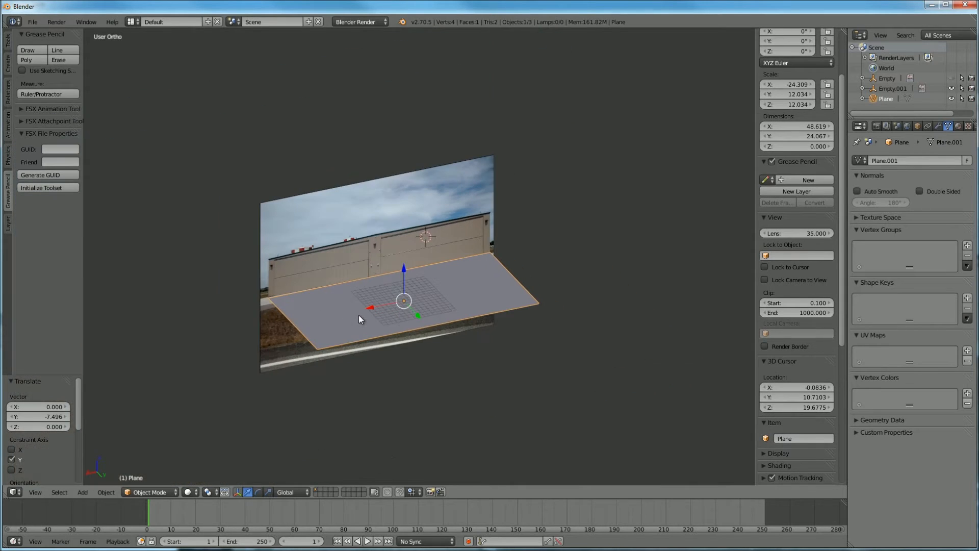
scroll(358, 318, up, 2)
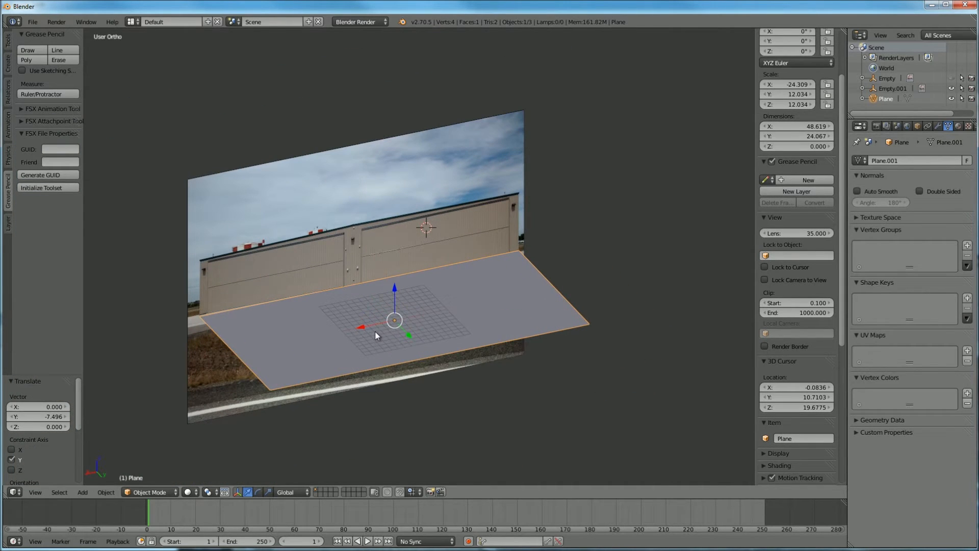
key(Tab)
key(e)
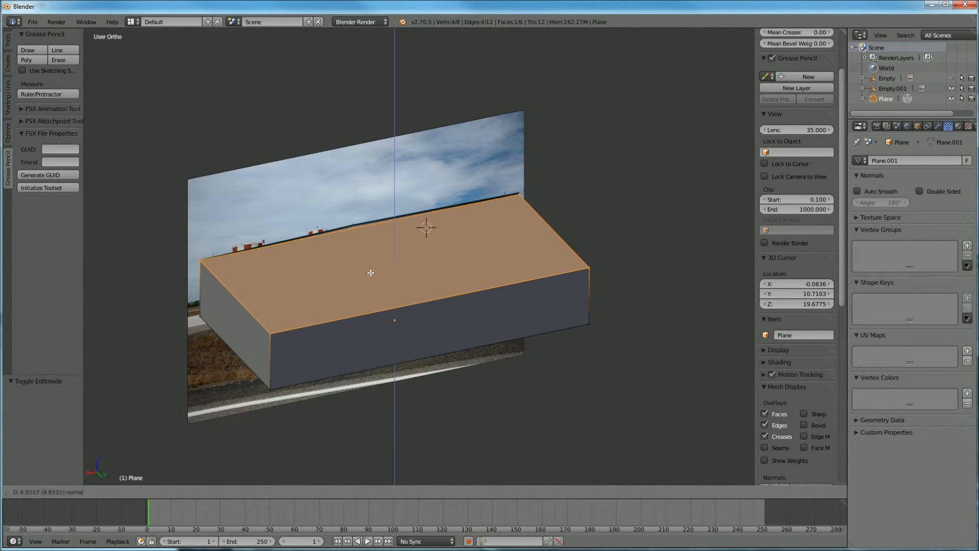
click(371, 273)
scroll(372, 272, up, 4)
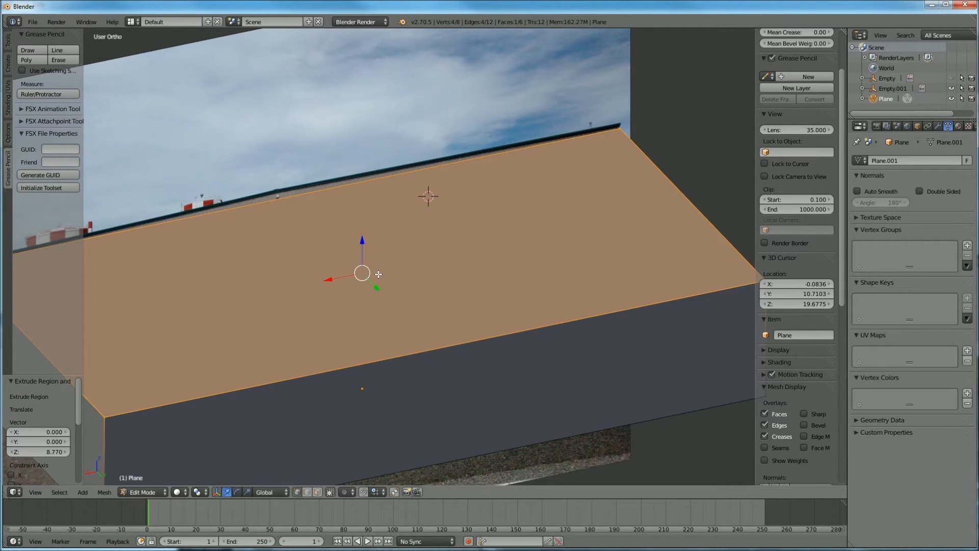
- Isolate the block's top face by hiding all the other faces
key(ctrl+o)
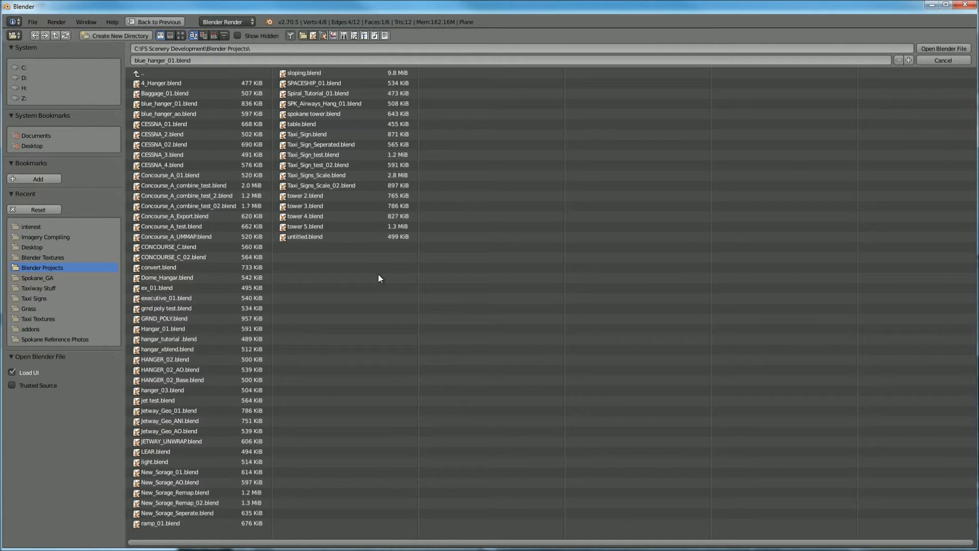
click(949, 61)
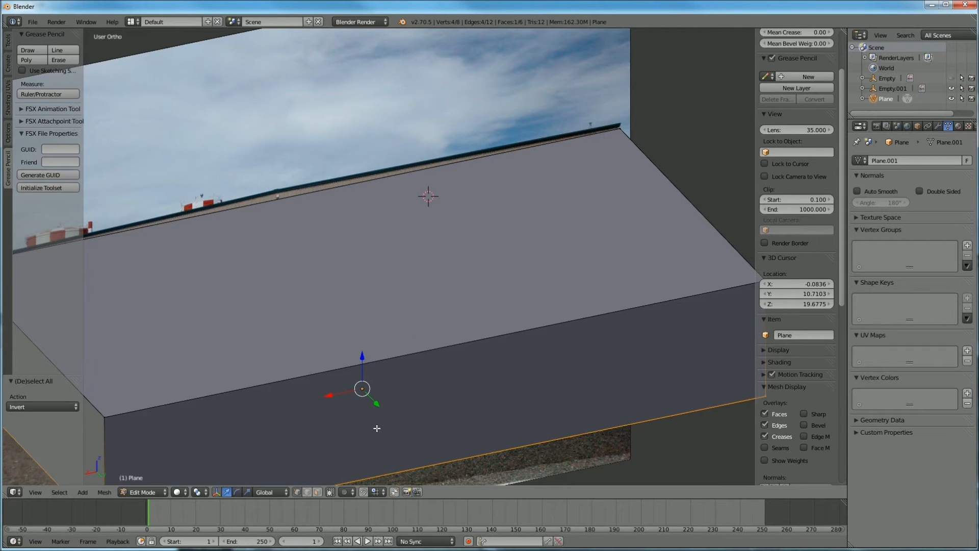
click(318, 493)
right_click(384, 298)
key(ctrl+i)
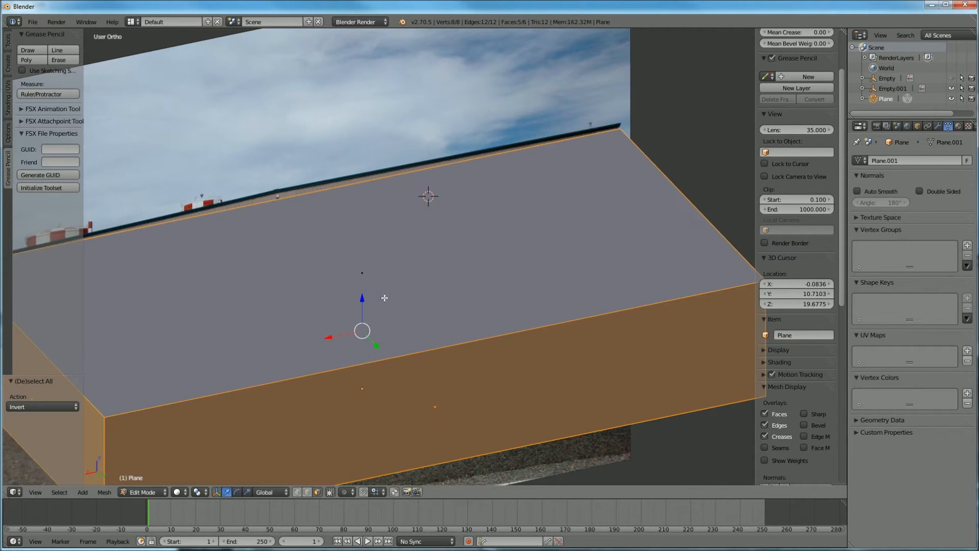
key(h)
- Add one centred loop cut across the short direction of the top face for a roof ridge
key(ctrl+r)
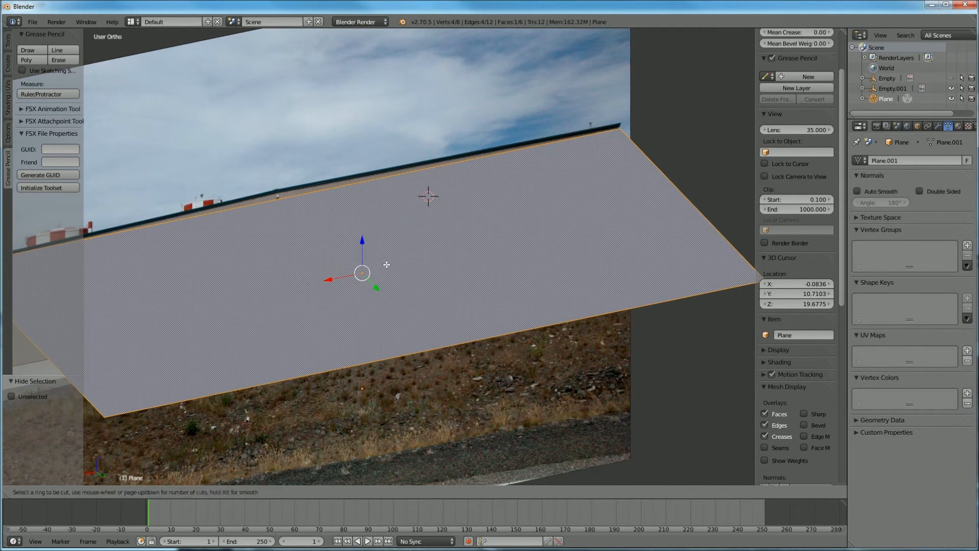
click(421, 343)
right_click(436, 370)
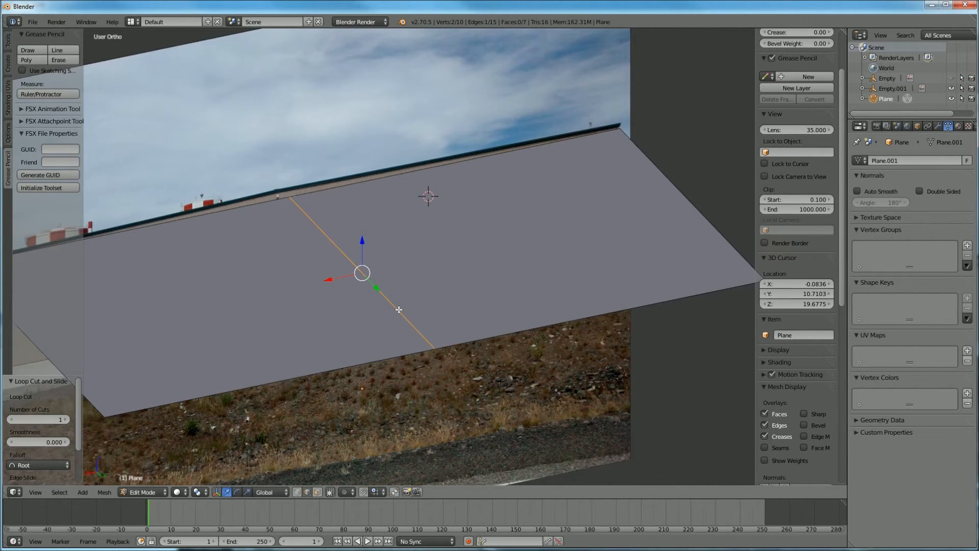
- Raise the ridge edge about 0.84 along the global Z axis
scroll(399, 311, down, 2)
key(g)
key(z)
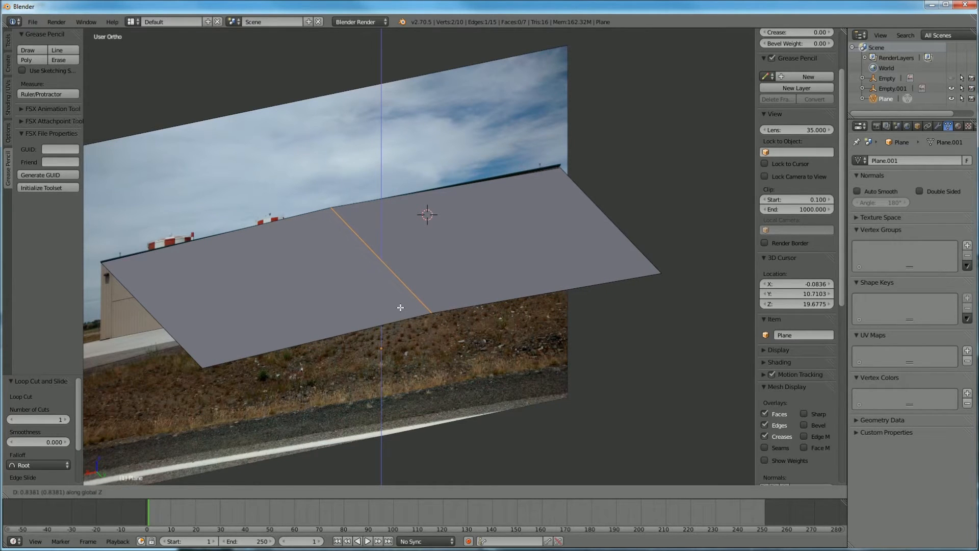
click(400, 307)
scroll(415, 321, down, 1)
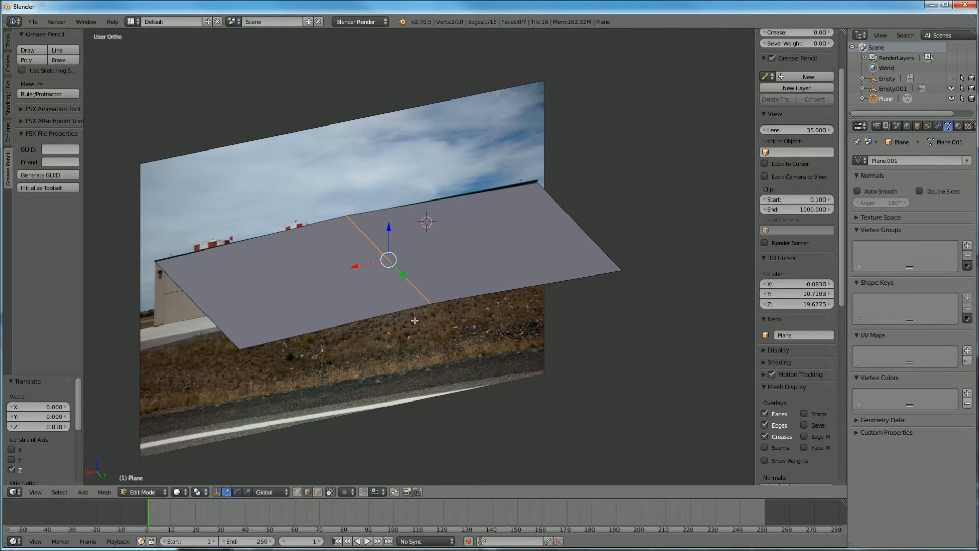
- Reveal the hidden faces and compare the roof ridge with the hangar photo in front view
key(alt+h)
mouse_move(414, 321)
middle_down()
mouse_move(277, 314)
mouse_move(369, 304)
mouse_move(421, 313)
middle_up()
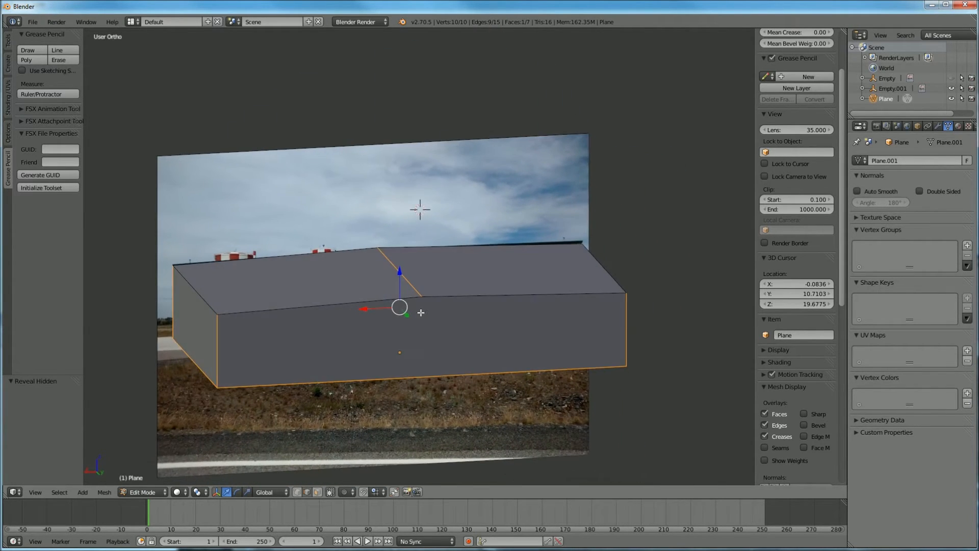
scroll(420, 312, up, 4)
key(KP_1)
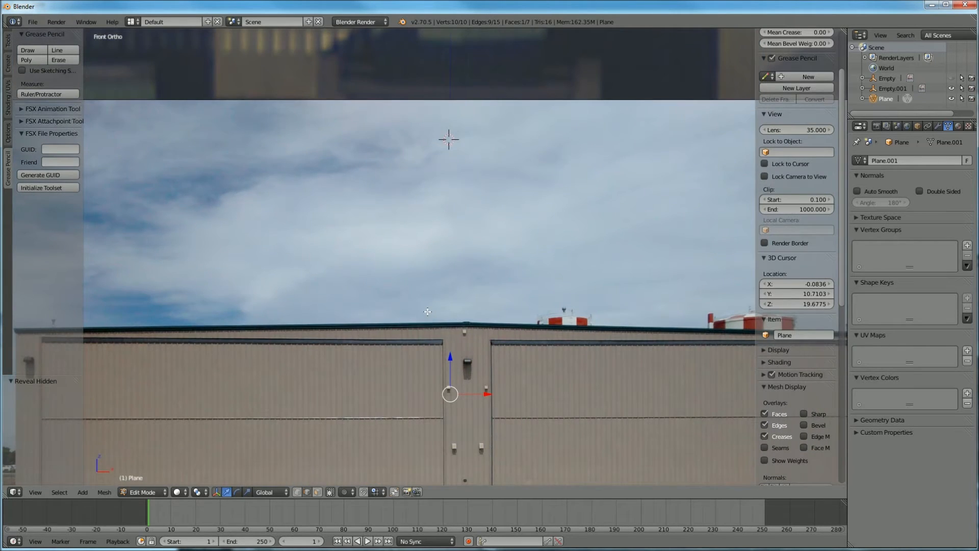
scroll(478, 334, down, 5)
scroll(478, 333, up, 6)
scroll(476, 317, down, 4)
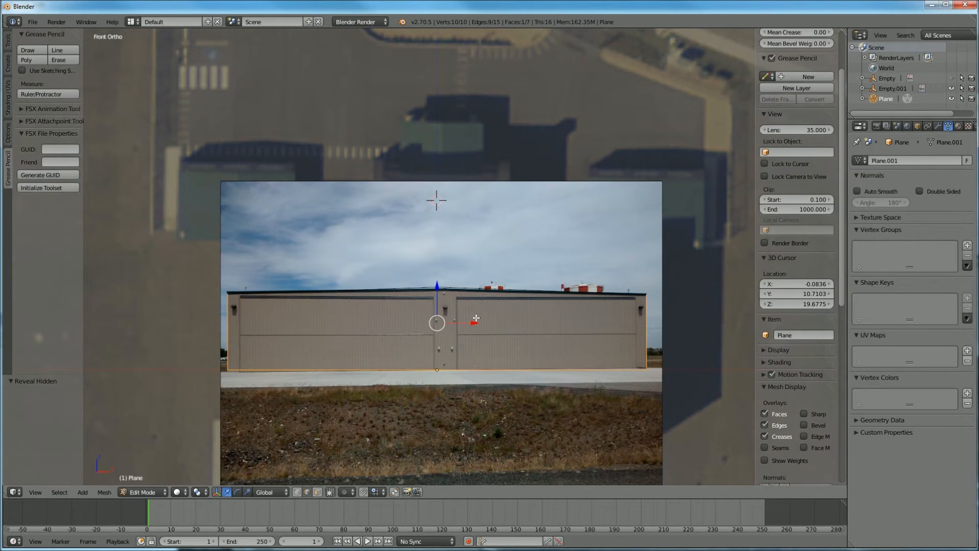
- Examine the pitched roof's side edge and sloping faces from several angles
middle_drag(476, 319, 287, 366)
right_click(305, 357)
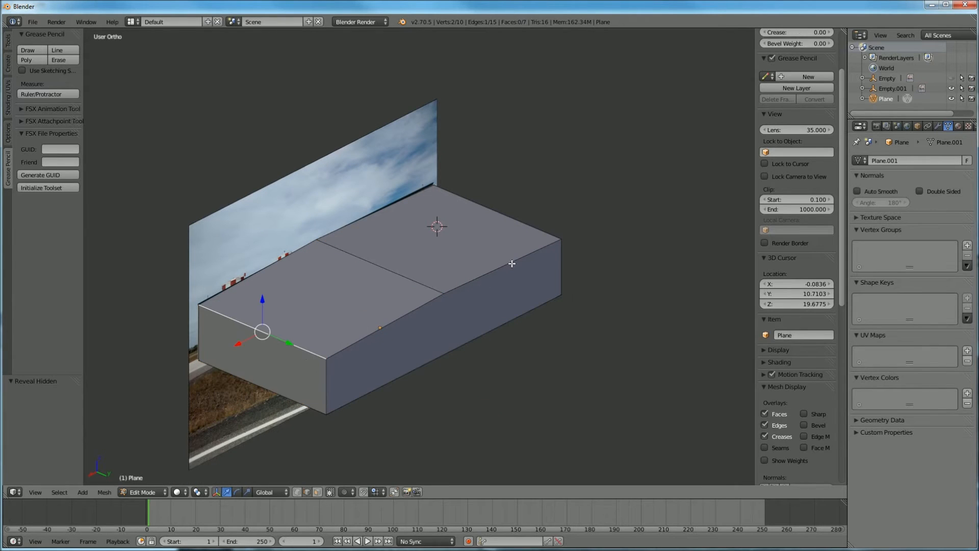
middle_drag(361, 359, 301, 343)
scroll(383, 232, down, 5)
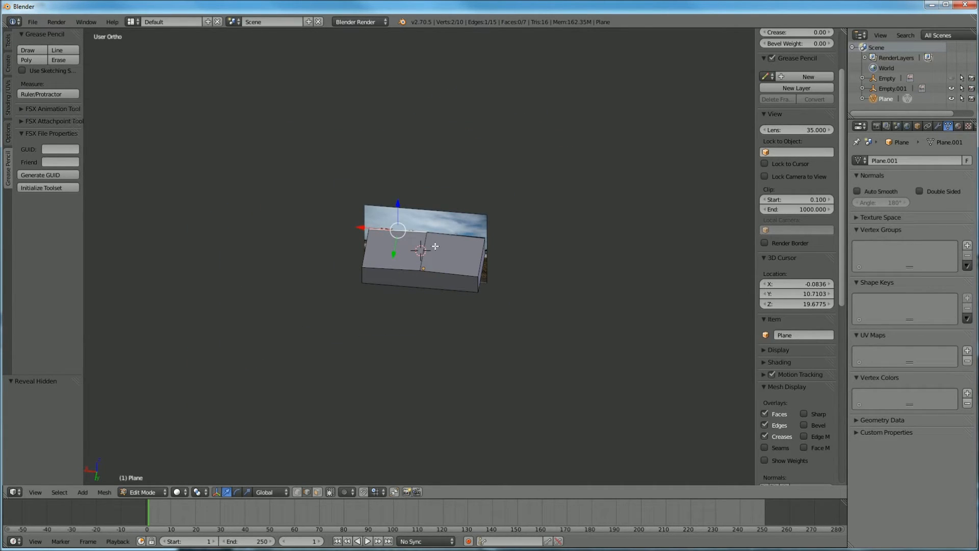
click(317, 491)
right_click(436, 233)
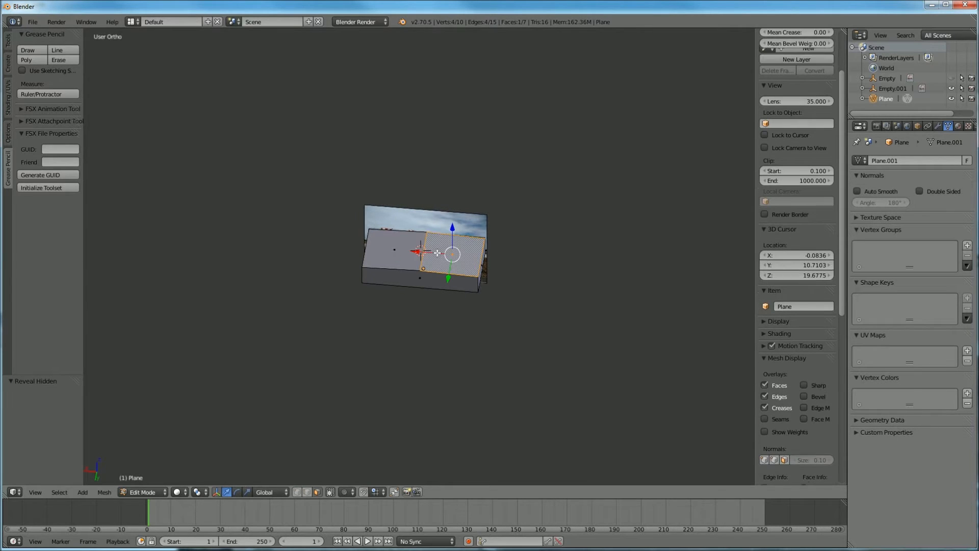
middle_drag(429, 266, 344, 254)
scroll(343, 262, up, 8)
scroll(345, 253, down, 6)
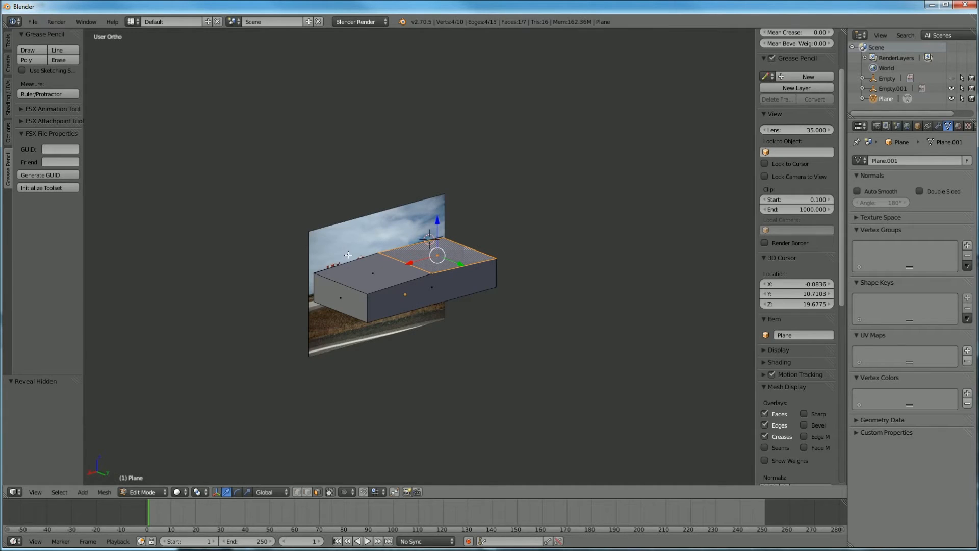
- Switch to Windows Photo Viewer and bring up the photo of the hangar's side wall
drag(978, 131, 715, 91)
scroll(466, 272, up, 5)
scroll(466, 272, down, 5)
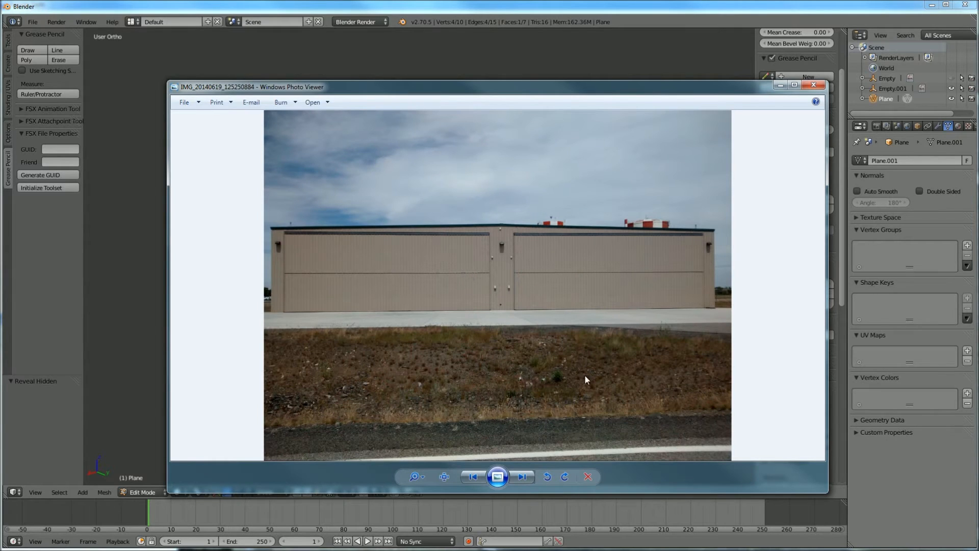
click(525, 481)
click(525, 481)
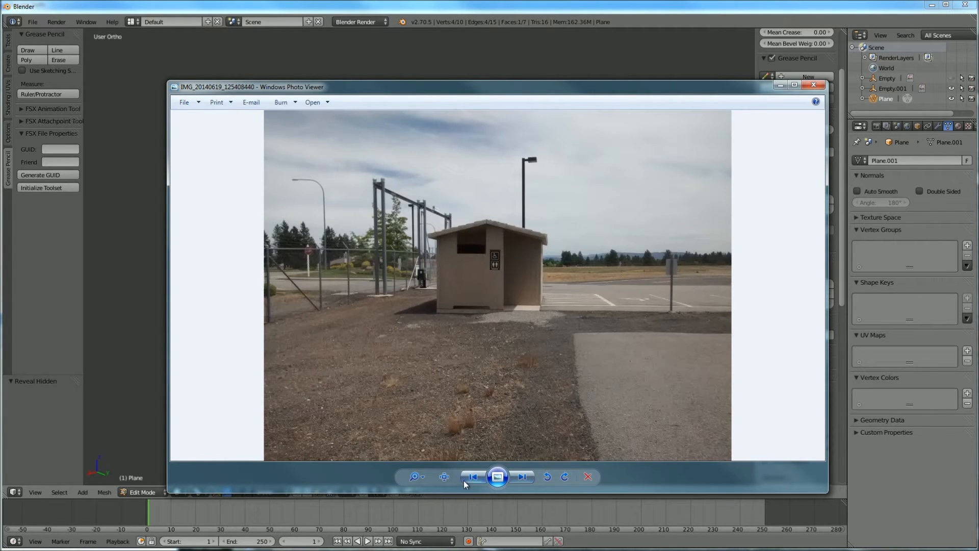
click(478, 482)
scroll(378, 311, up, 3)
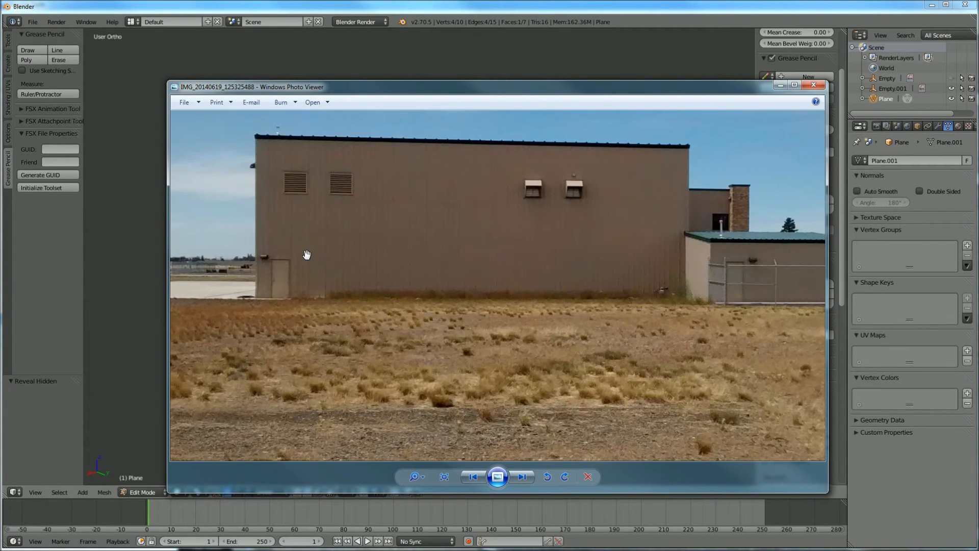
- Examine the door at the corner of the side wall in the photo up close
scroll(305, 258, up, 2)
drag(297, 271, 832, 338)
scroll(555, 352, up, 3)
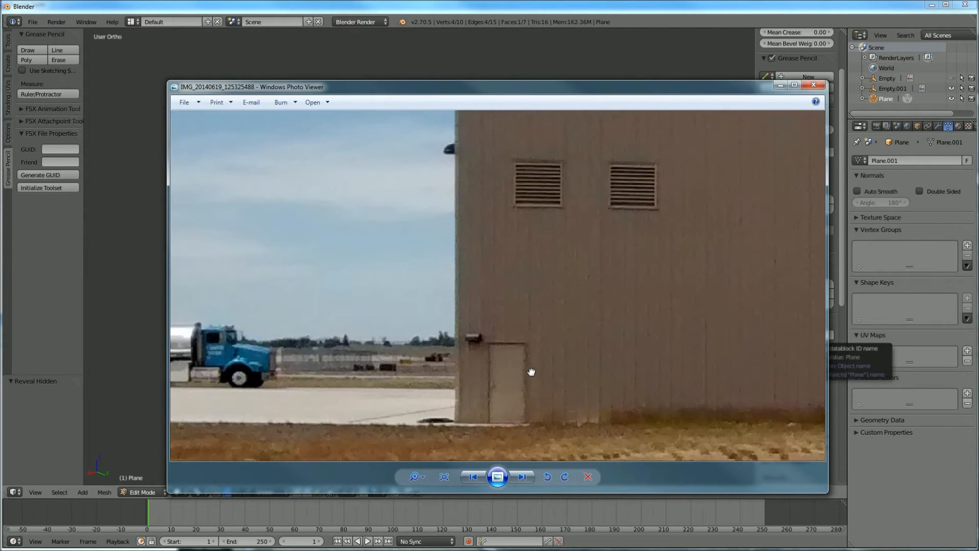
drag(478, 406, 453, 265)
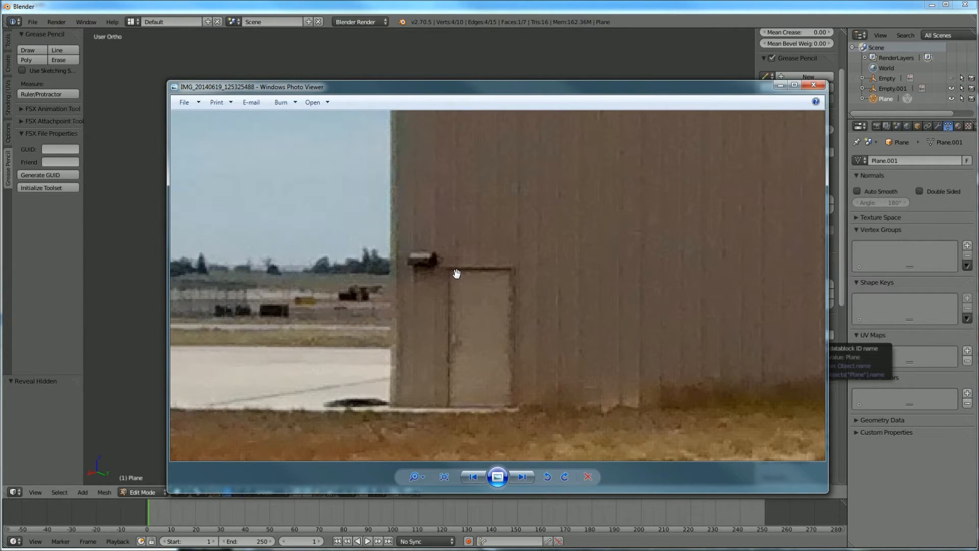
drag(483, 263, 482, 273)
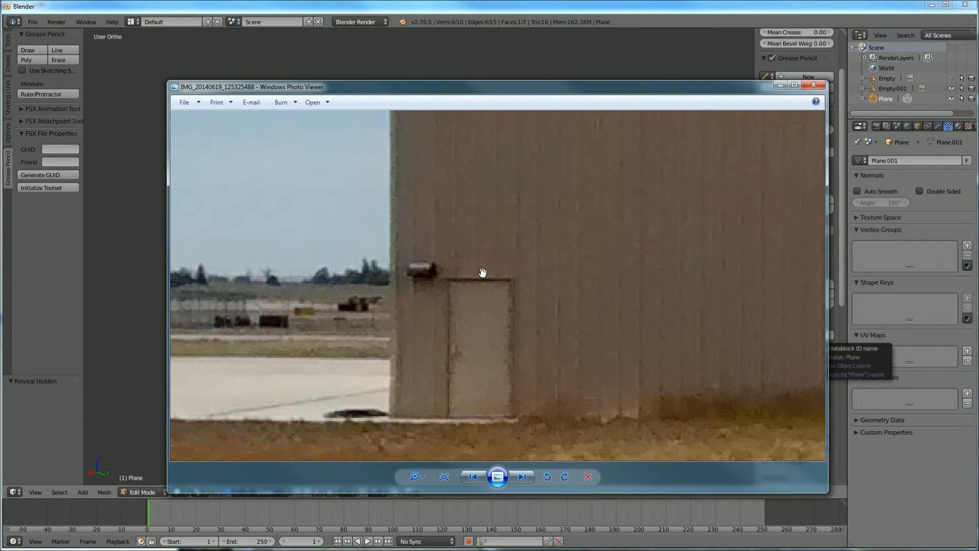
scroll(497, 312, down, 4)
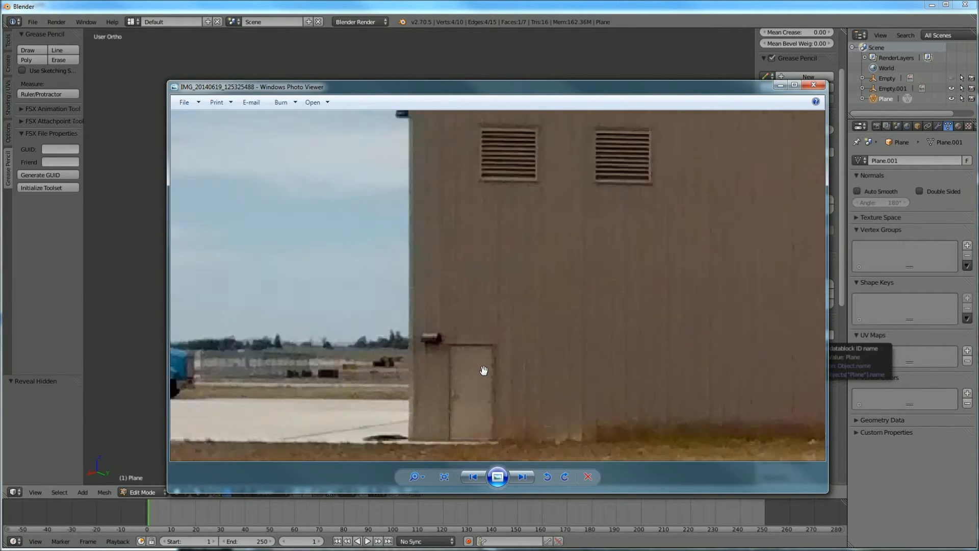
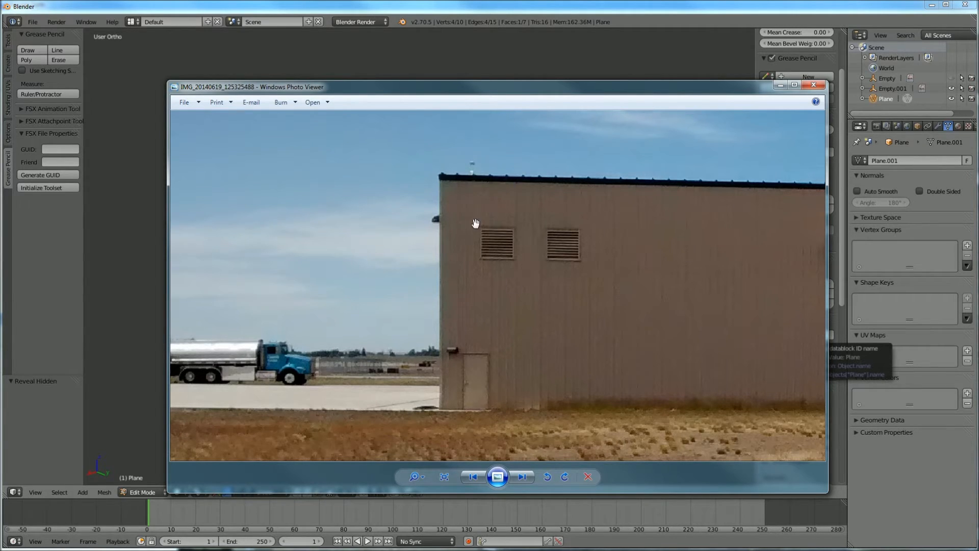
- Examine the side wall's full height relative to its door in the photo, and return to Blender
drag(475, 223, 572, 294)
drag(590, 331, 565, 269)
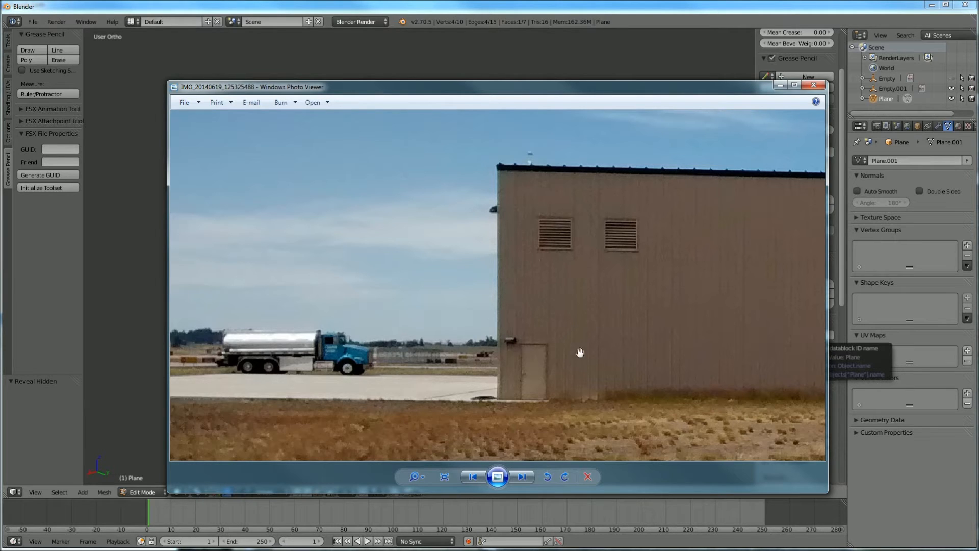
drag(570, 345, 463, 340)
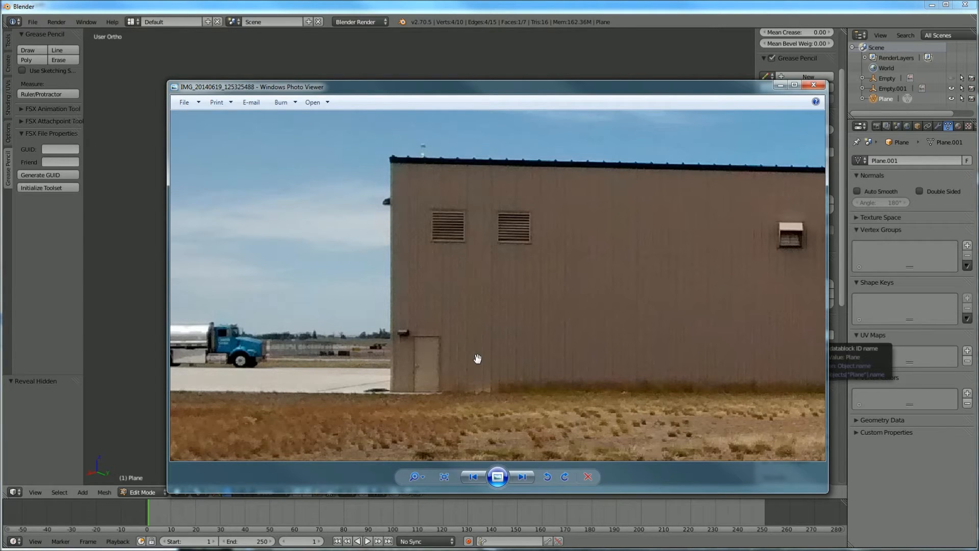
drag(472, 291, 476, 327)
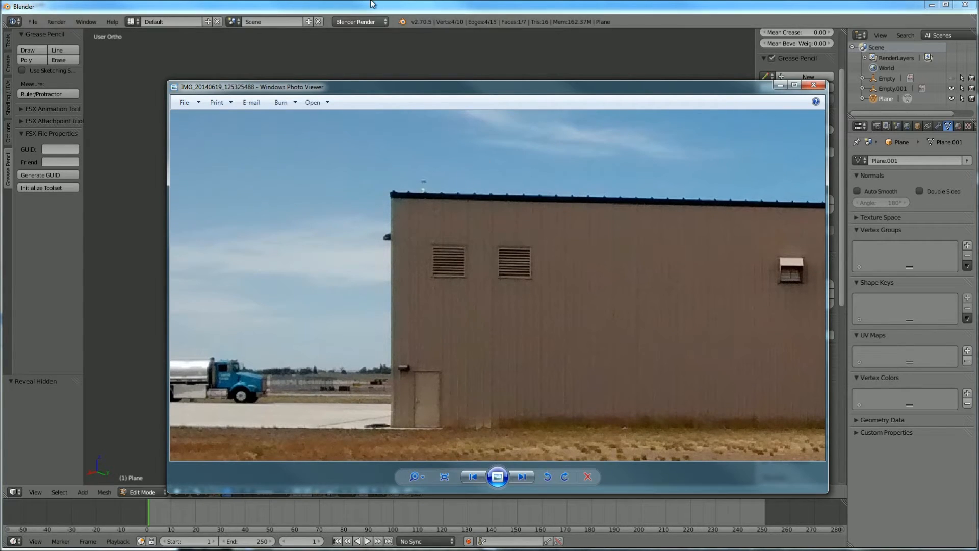
click(704, 25)
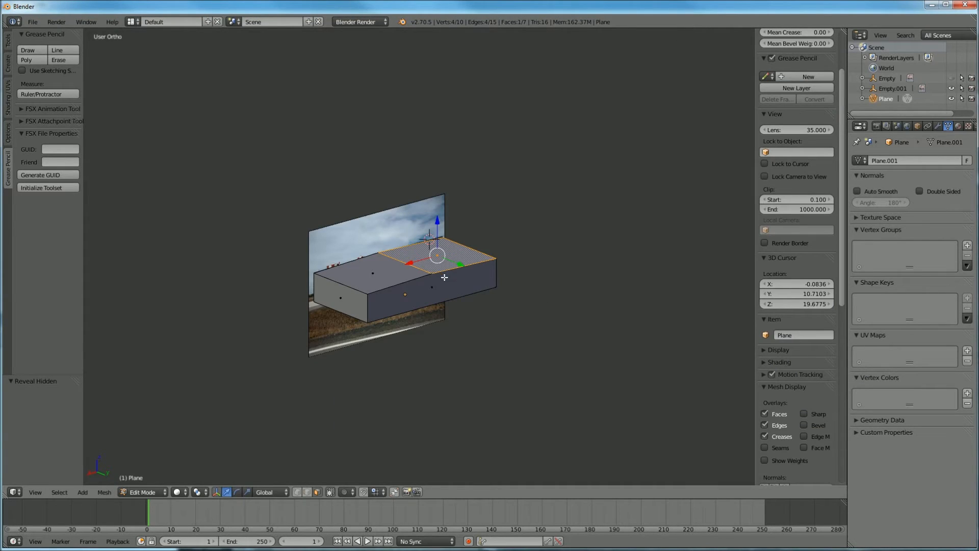
- Undo the roof selections, ridge lift, loop cut and face hiding back to the plain extruded block
key(ctrl+z)
key(ctrl+z)
key(ctrl+z)
key(ctrl+z)
key(ctrl+z)
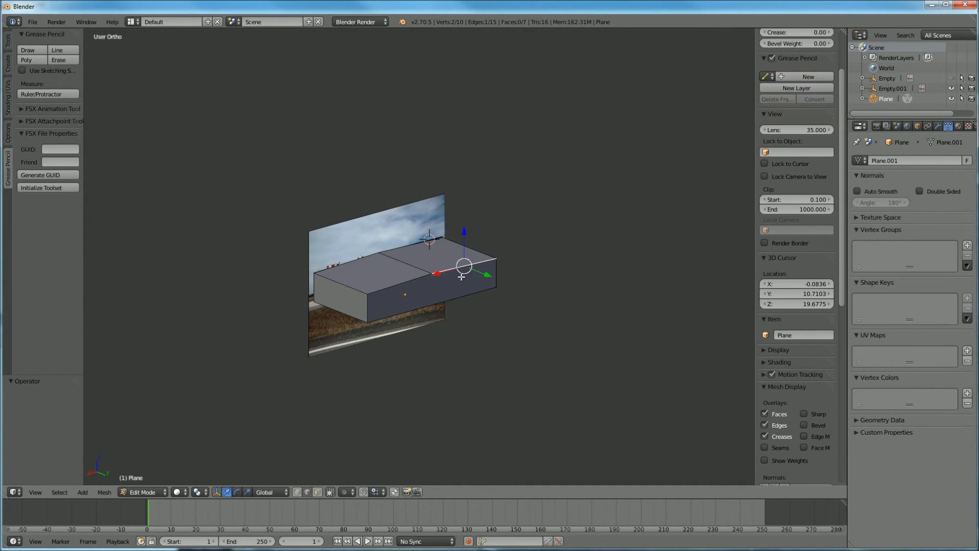
key(ctrl+z)
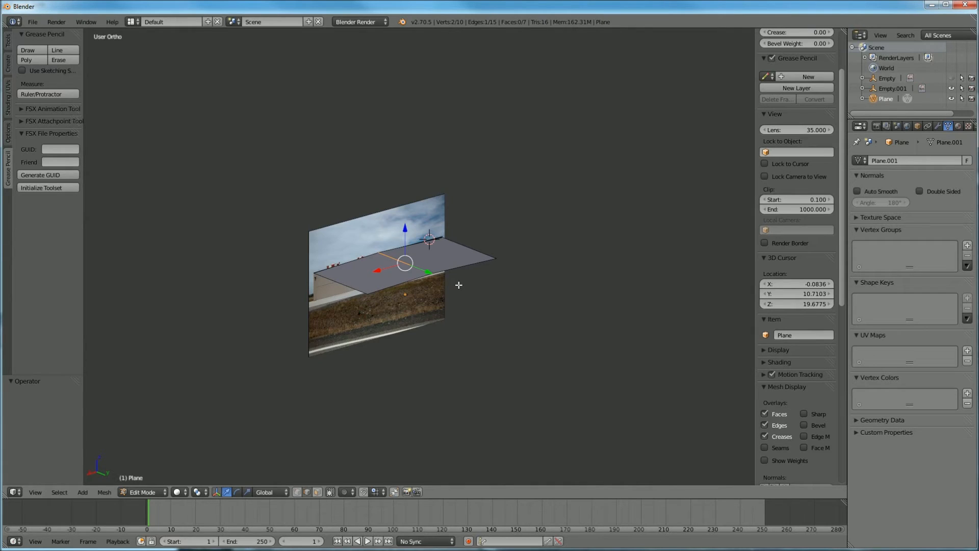
key(ctrl+z)
key(ctrl+z)
key(ctrl+z)
key(ctrl+z)
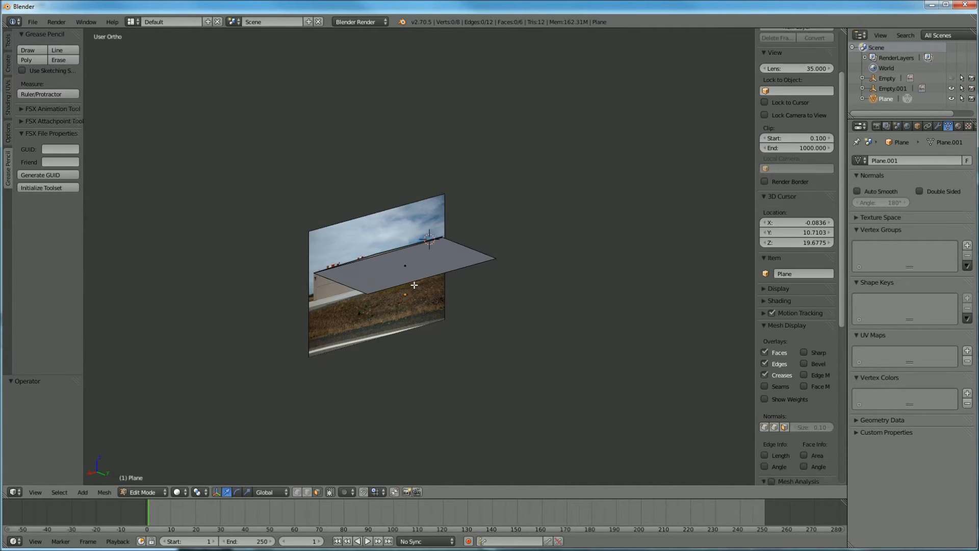
key(ctrl+z)
key(ctrl+z)
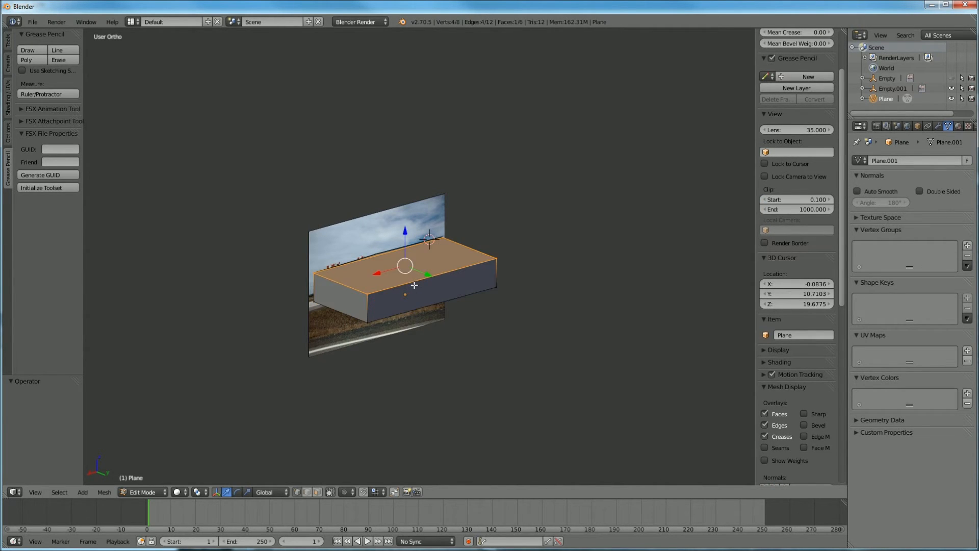
- Try extruding the flat footprint plane upward 10 units, and undo the extrusion
scroll(413, 286, up, 5)
key(e)
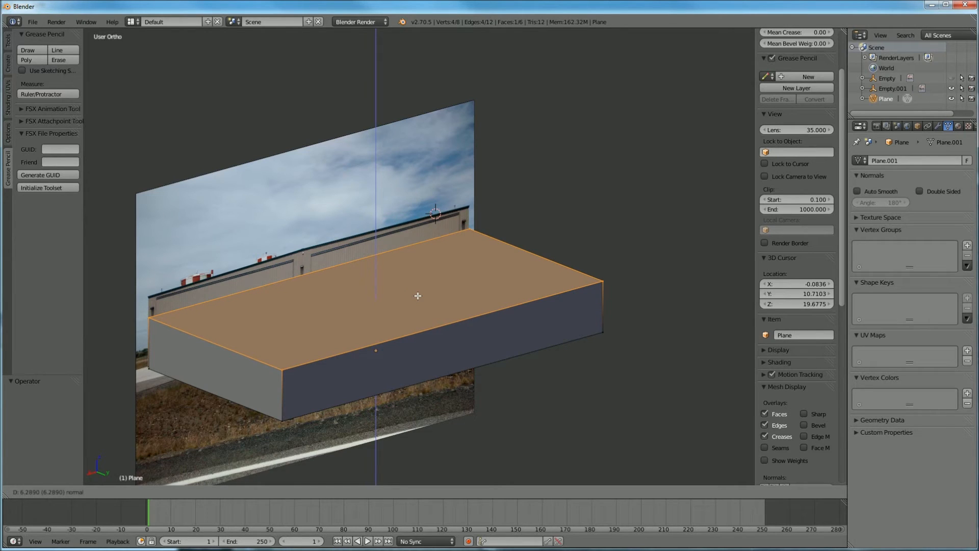
text(1)
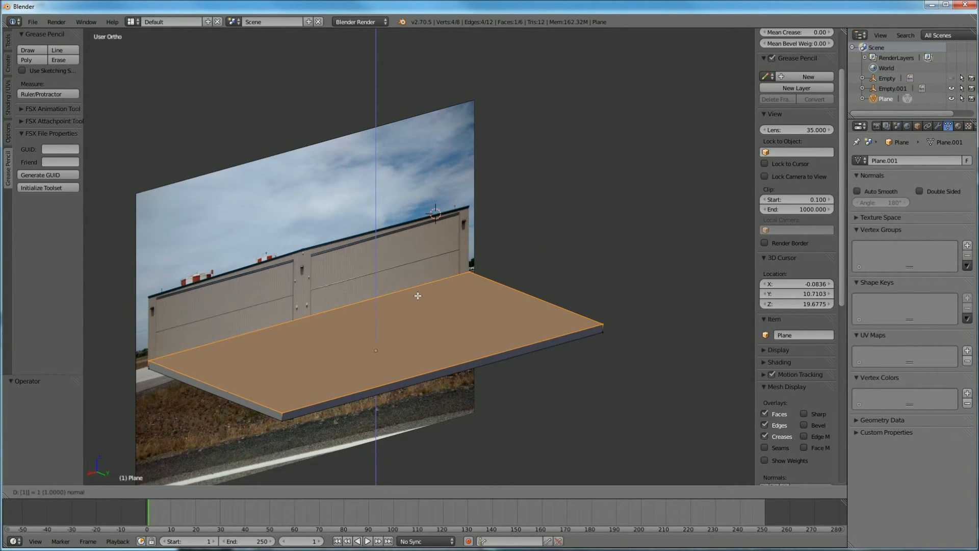
text(0)
key(Return)
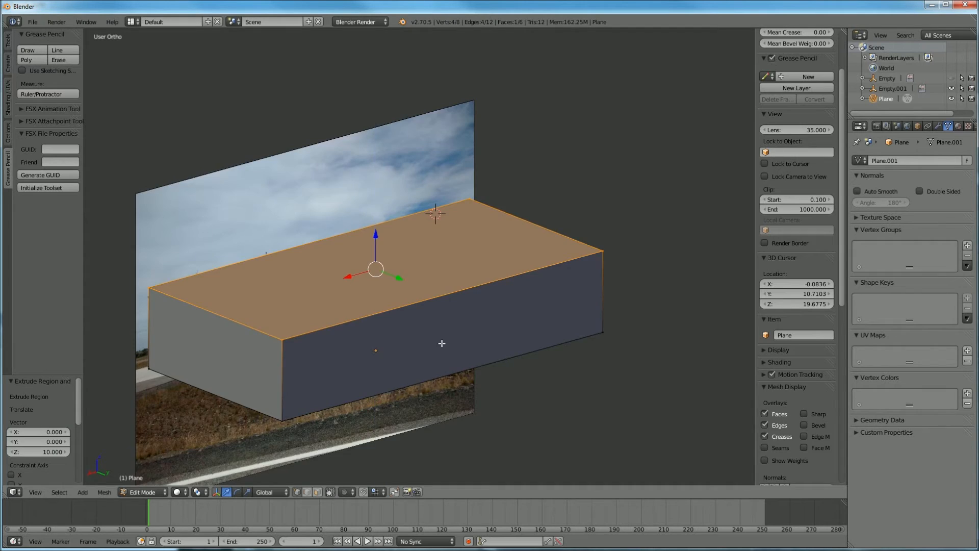
middle_drag(442, 344, 401, 362)
key(ctrl+z)
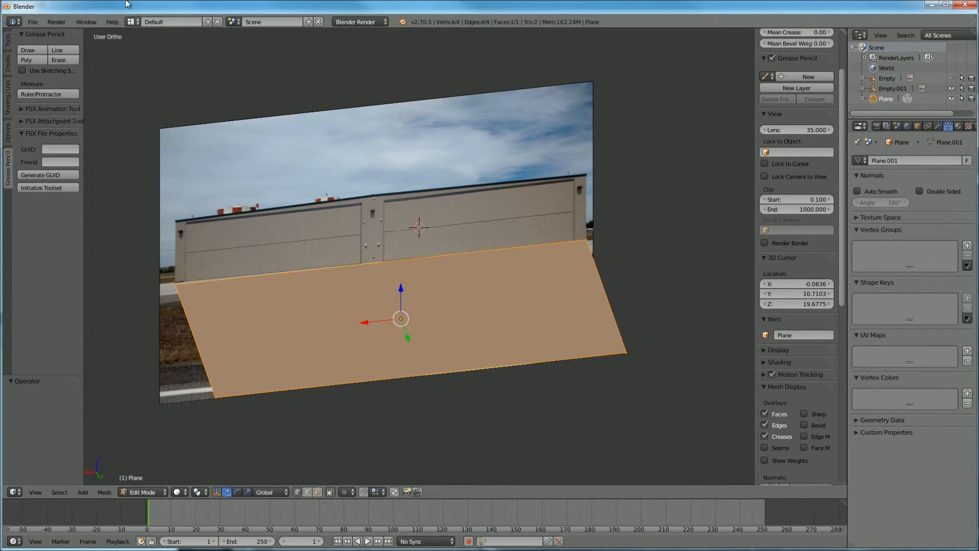
- Open Calculator, divide 35 by 3.3 to convert the estimated wall height from feet to metres, and close it
click(13, 9)
text(calc)
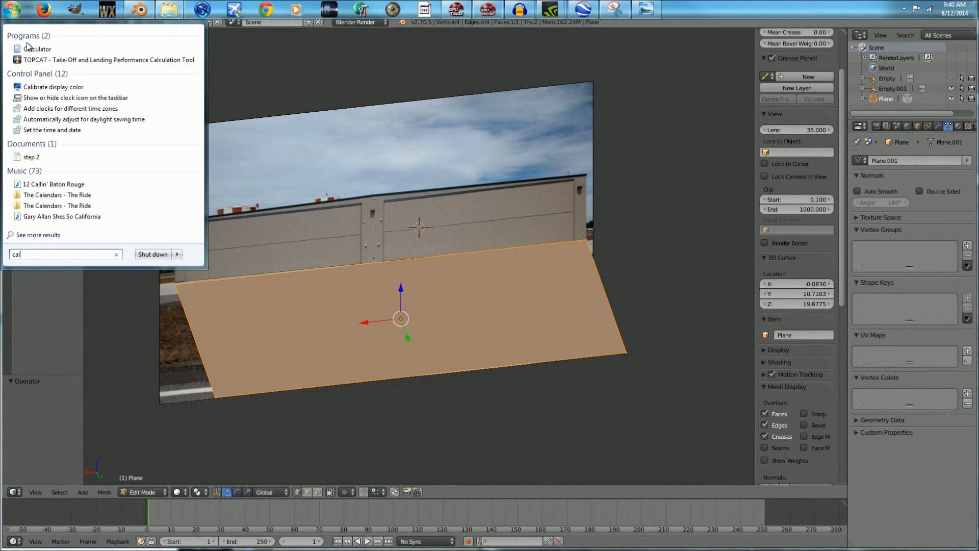
key(Return)
click(708, 294)
click(689, 279)
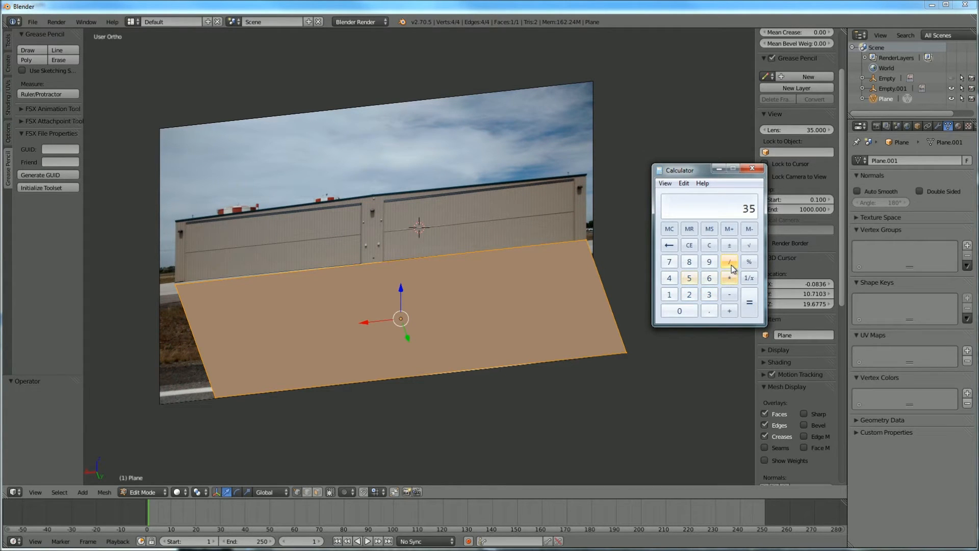
click(730, 262)
click(709, 296)
click(709, 311)
click(710, 297)
click(750, 301)
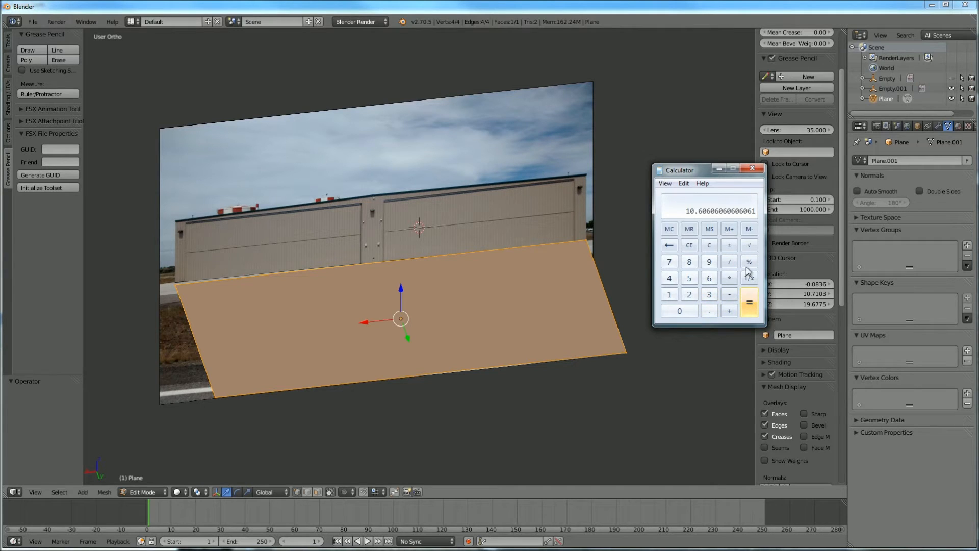
click(752, 168)
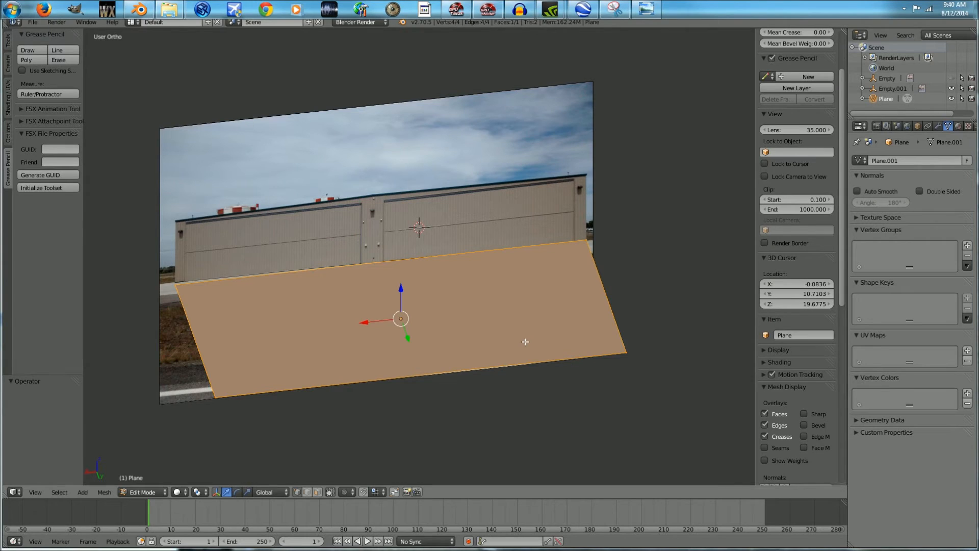
- Try extruding the footprint plane upward 10 units and check the block's proportions against the reference photo
text(e)
text(1)
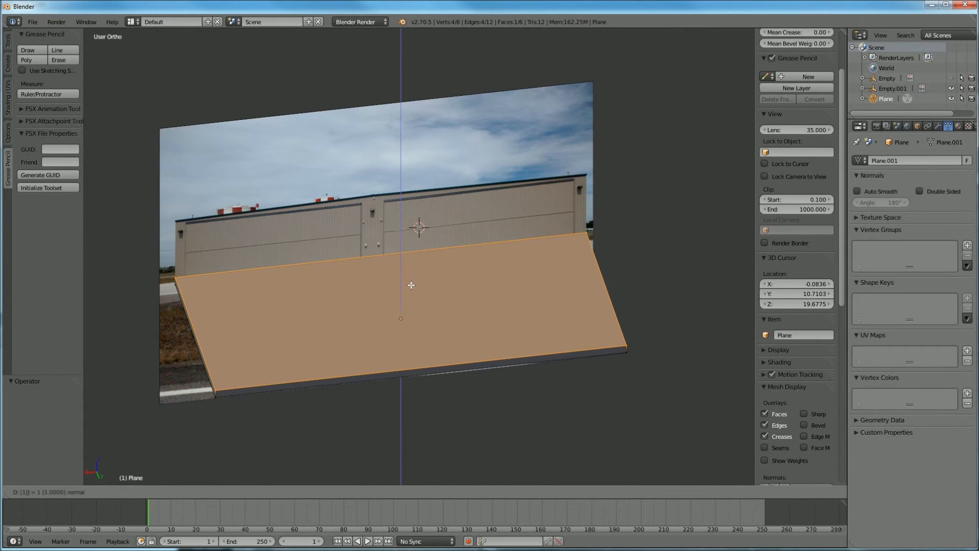
text(0)
key(Return)
middle_drag(439, 301, 533, 280)
scroll(293, 332, up, 5)
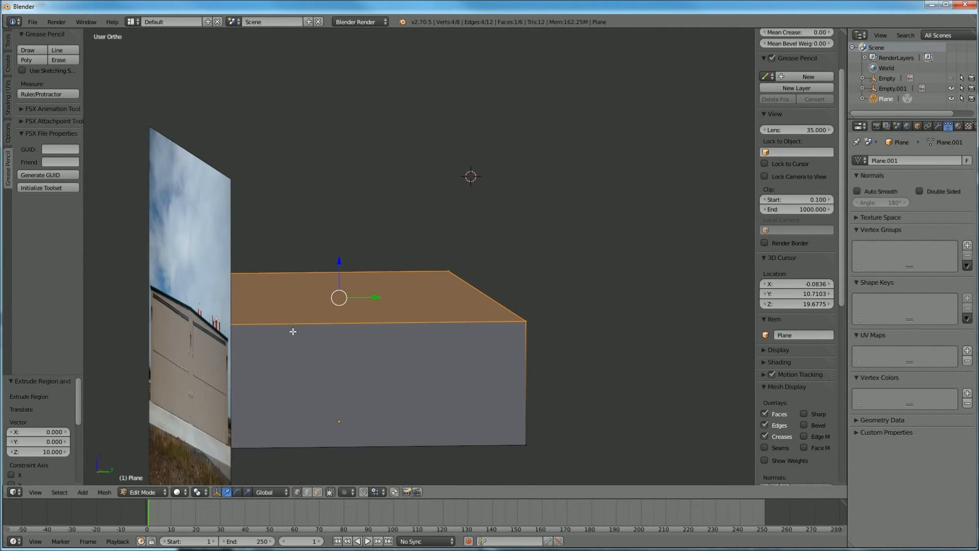
middle_drag(268, 346, 368, 314)
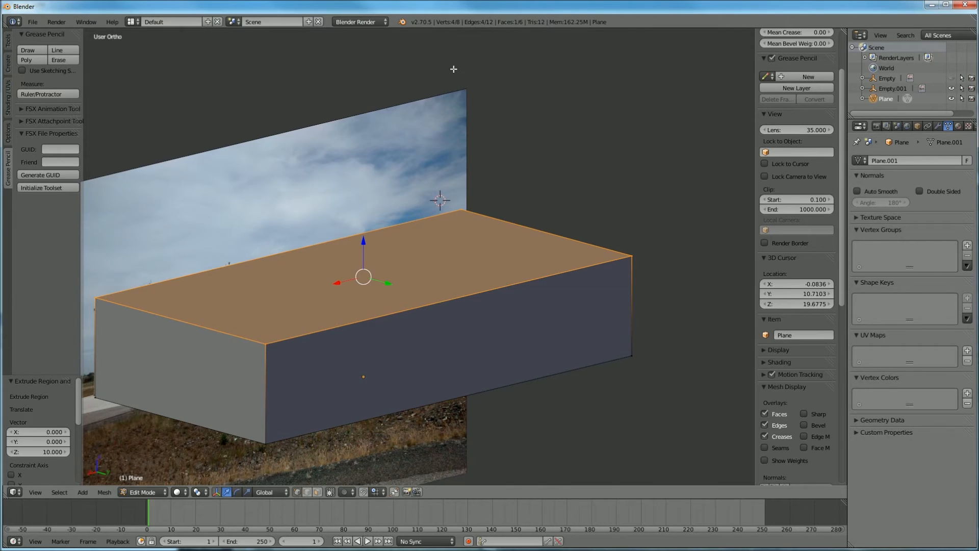
- Check the side wall and its corner door in the Windows Photo Viewer photo, and move the photo out of the way
click(646, 9)
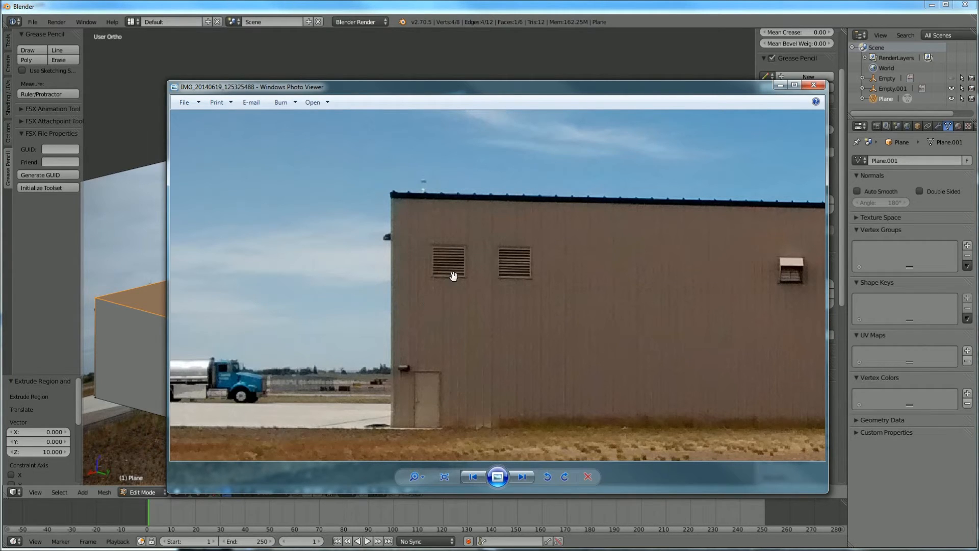
mouse_move(108, 4)
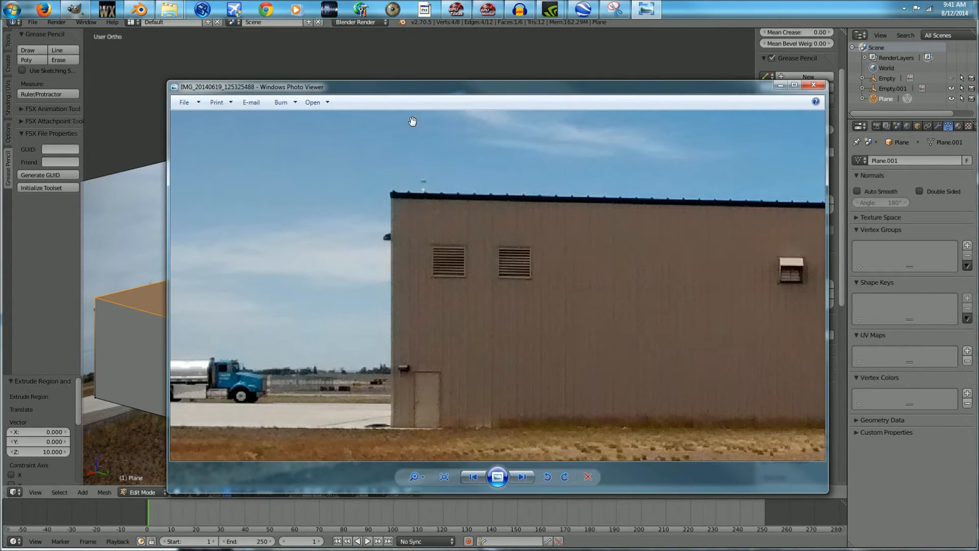
drag(471, 93, 978, 153)
mouse_move(617, 2)
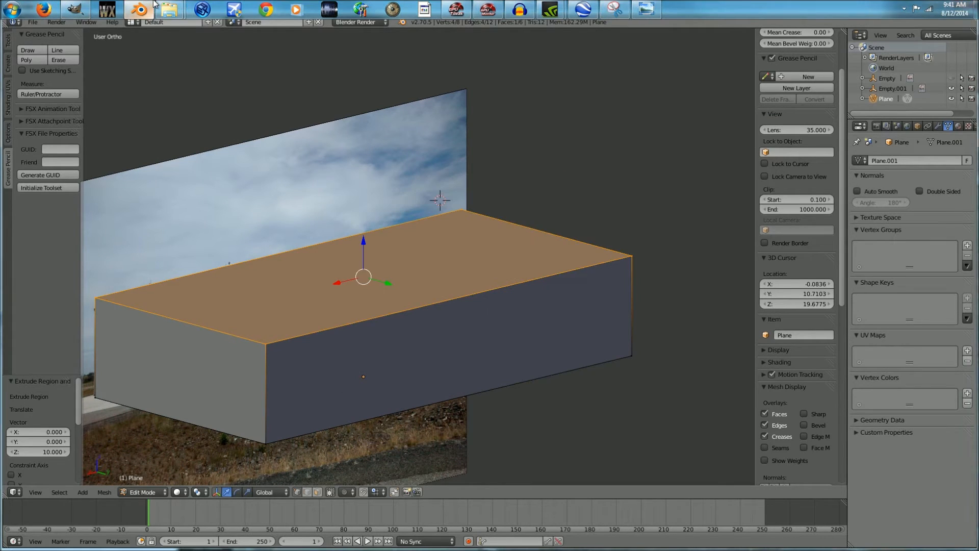
mouse_move(161, 4)
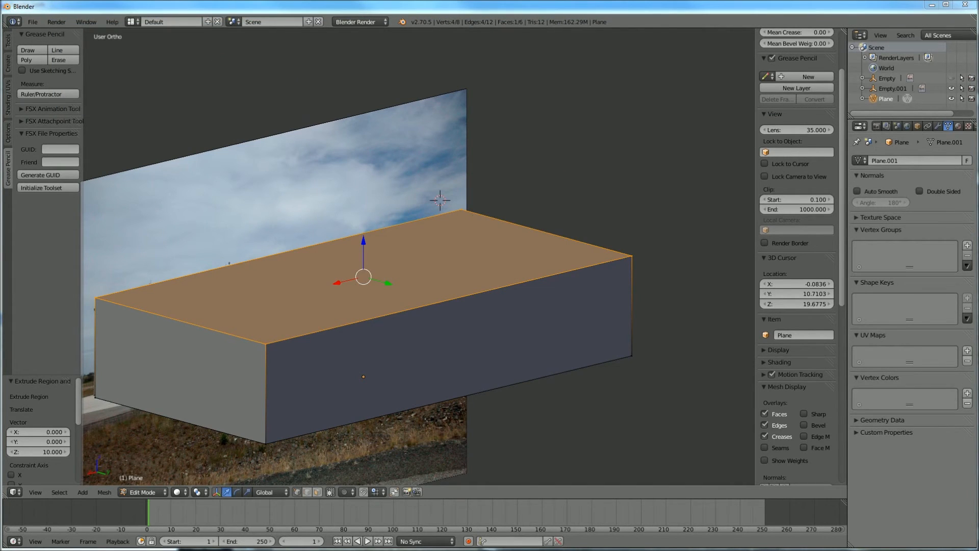
- Switch to the side-wall photo in GIMP and draw a rectangular selection tightly around the door at the building's corner
click(66, 11)
click(66, 13)
click(66, 12)
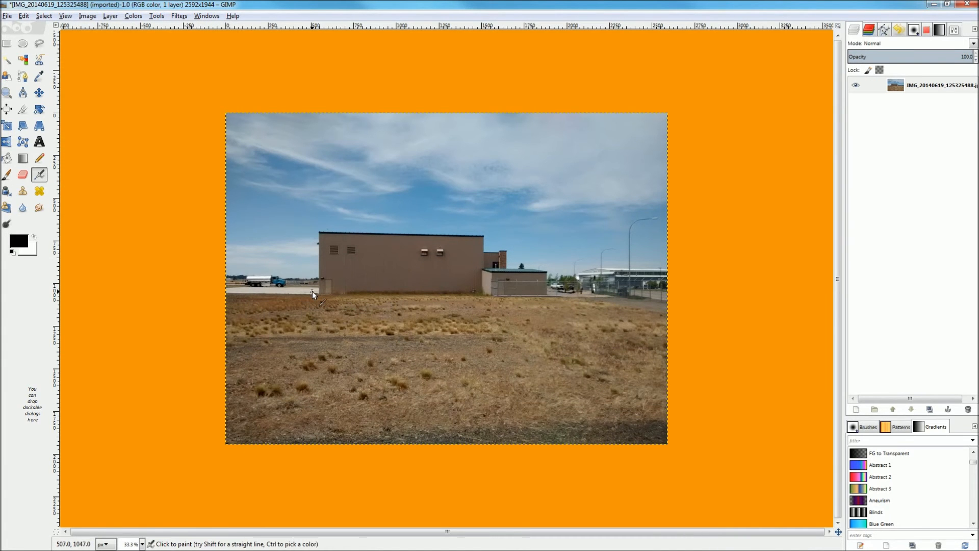
ctrl+scroll(312, 290, up, 10)
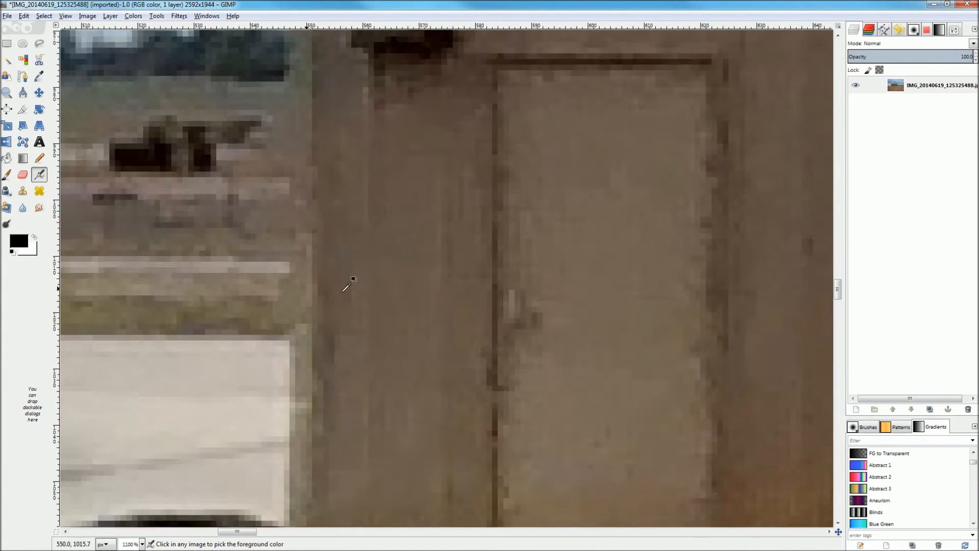
ctrl+scroll(347, 286, down, 3)
key(r)
drag(421, 212, 501, 389)
ctrl+scroll(502, 389, up, 3)
ctrl+scroll(498, 360, down, 6)
- Copy the selected door to a new layer and move the copy directly above the original door
key(ctrl+c)
key(ctrl+v)
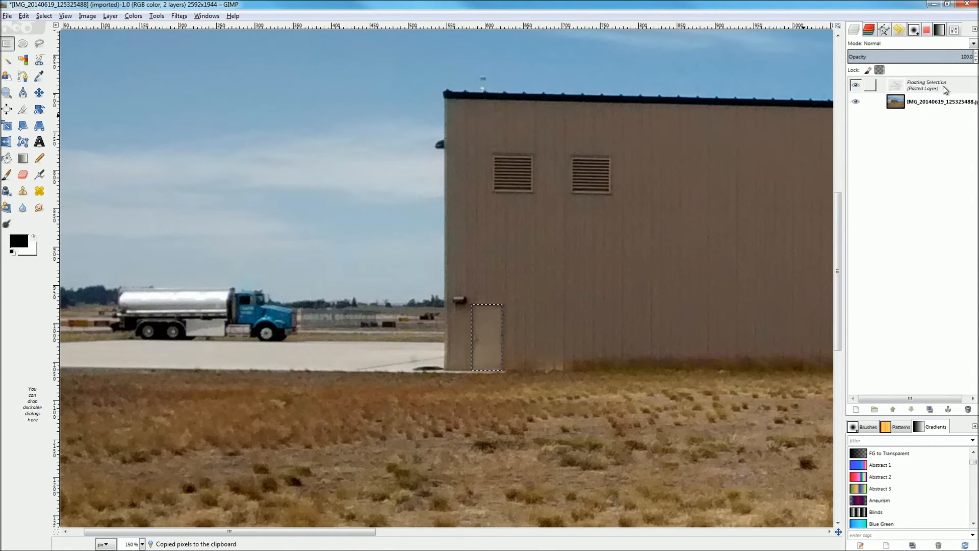
right_click(913, 86)
click(877, 106)
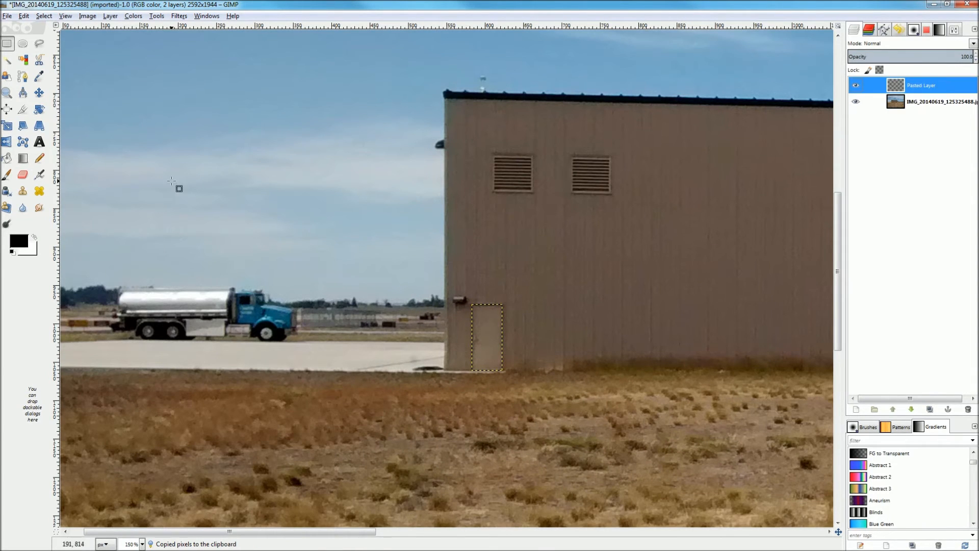
click(39, 92)
drag(483, 340, 481, 271)
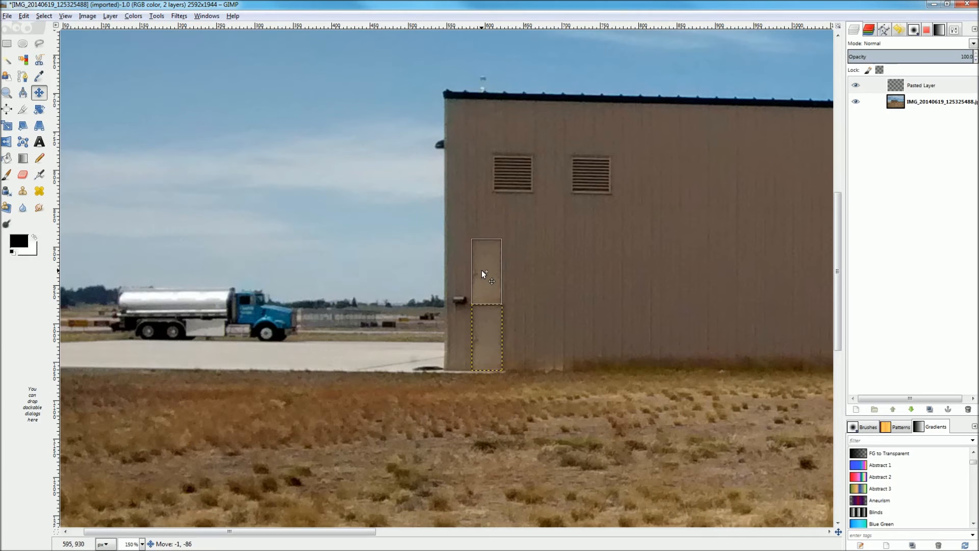
- Duplicate the door layer twice, stacking each duplicate directly above the previous one up the wall
key(shift+ctrl+d)
drag(482, 270, 490, 210)
scroll(485, 179, up, 5)
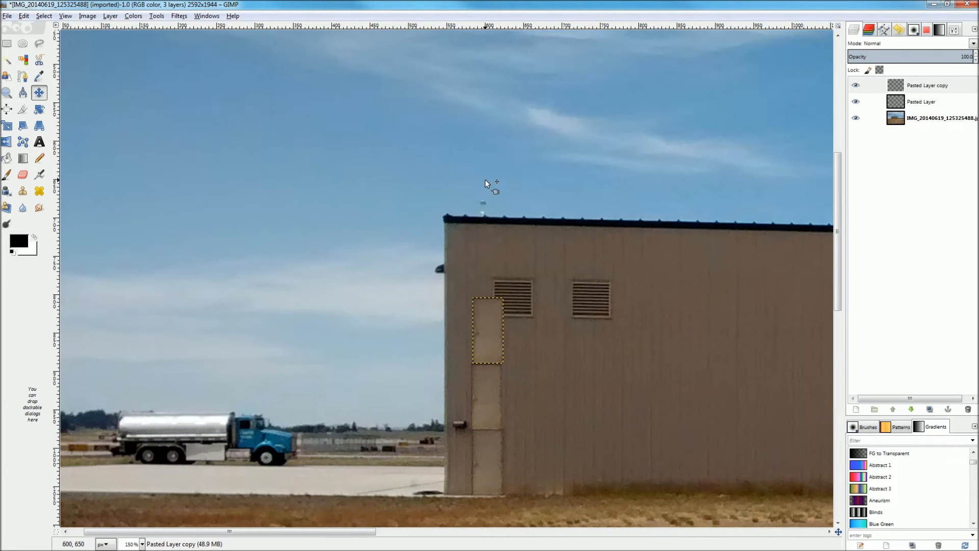
key(shift+ctrl+d)
drag(490, 321, 491, 255)
scroll(477, 273, down, 5)
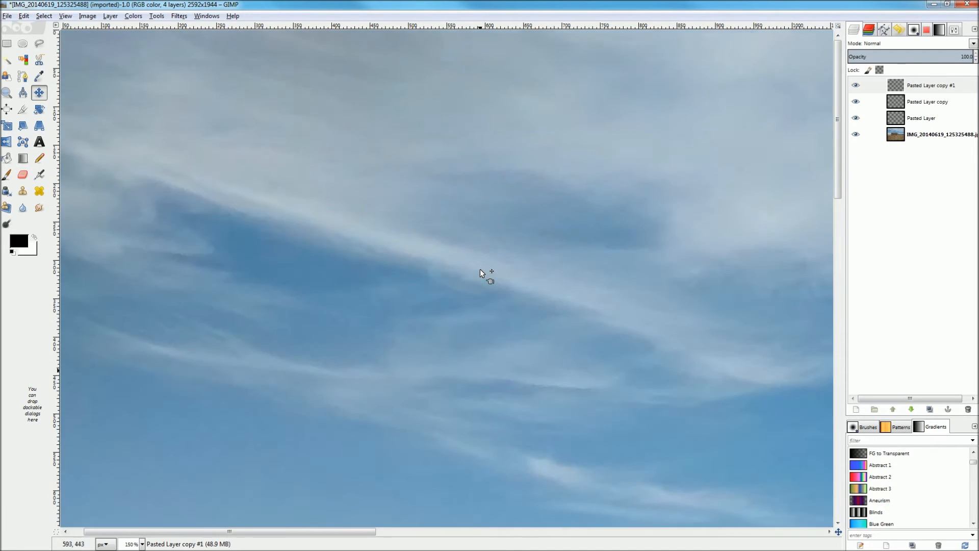
- Examine how many stacked door heights span the side wall from the ground to the roof edge
ctrl+scroll(502, 92, up, 2)
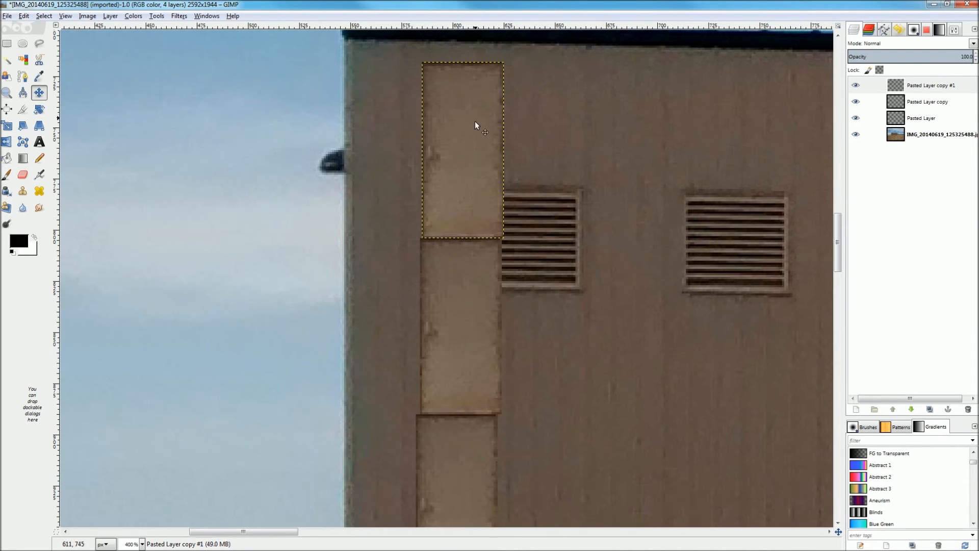
ctrl+scroll(495, 147, down, 1)
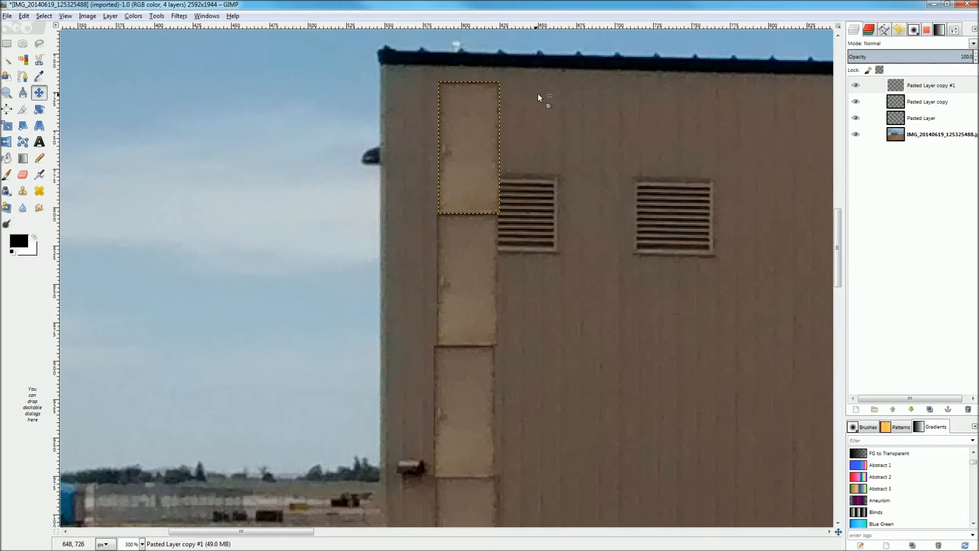
scroll(484, 76, up, 3)
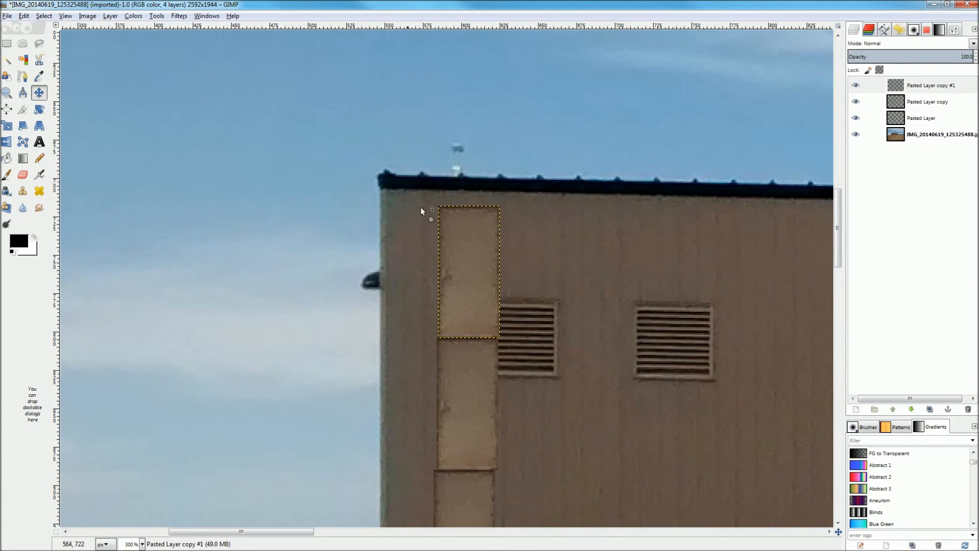
ctrl+scroll(509, 179, down, 4)
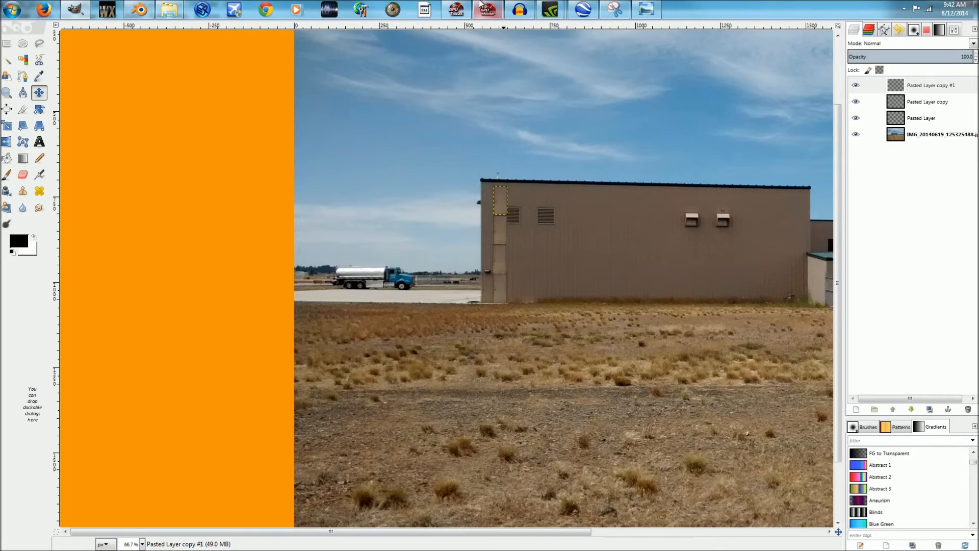
ctrl+scroll(535, 275, up, 7)
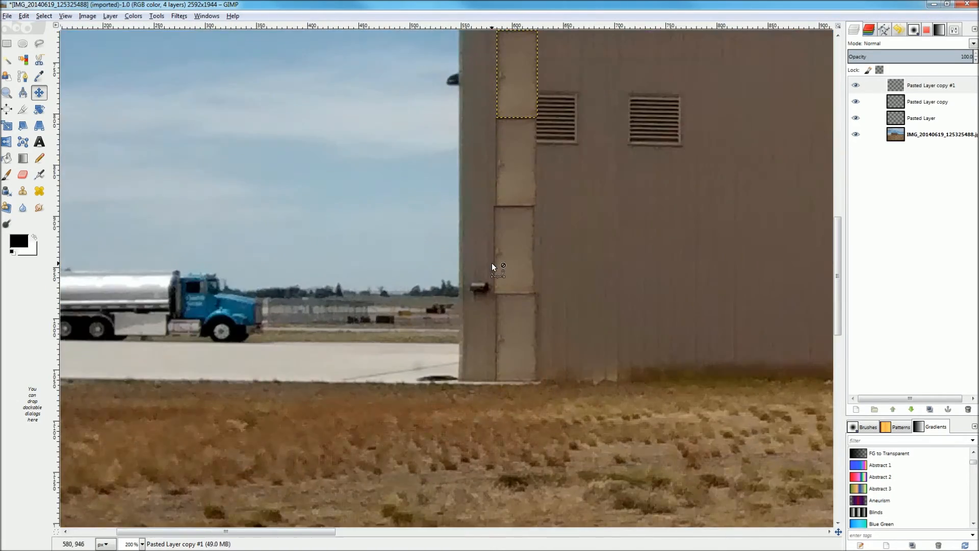
ctrl+scroll(566, 243, down, 5)
ctrl+scroll(556, 249, down, 4)
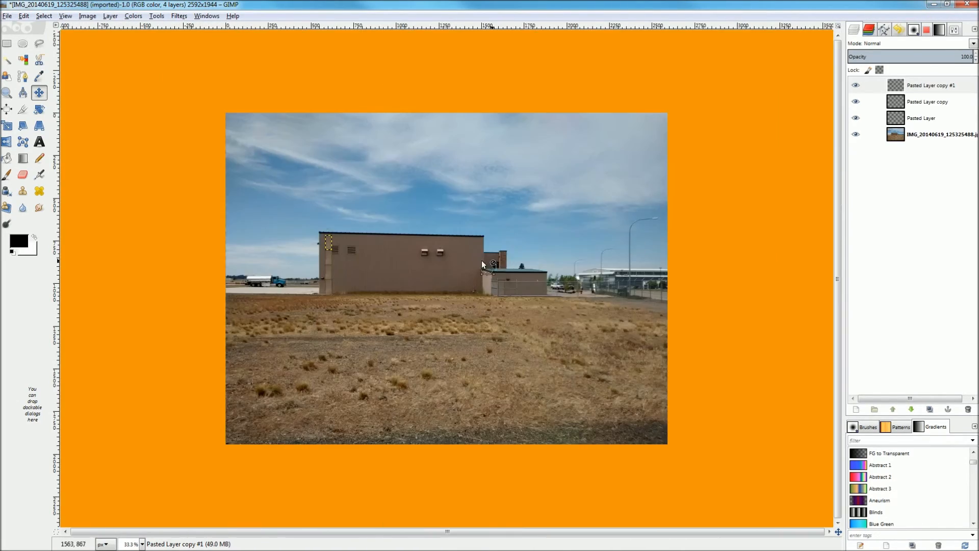
ctrl+scroll(439, 249, up, 5)
ctrl+scroll(426, 249, down, 3)
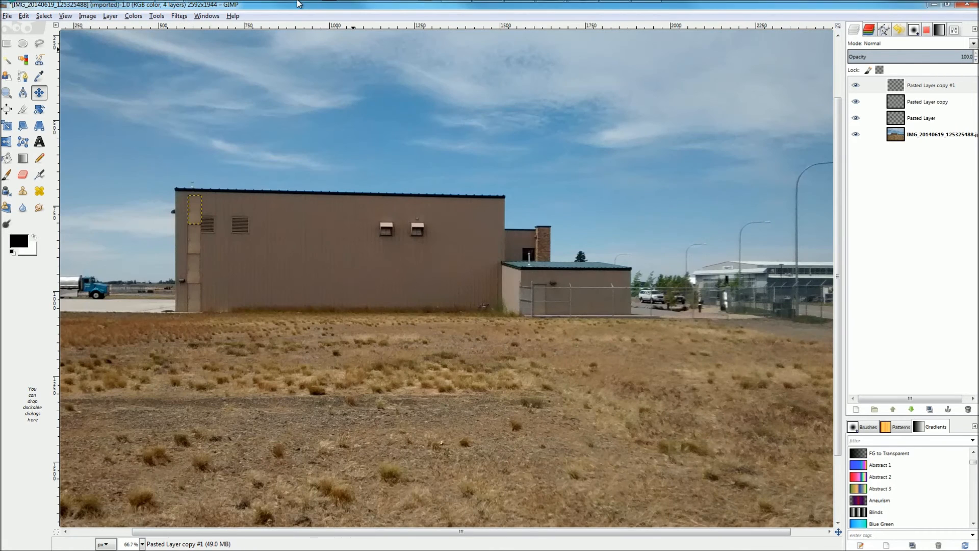
- Return to Blender and undo the 10-unit extrusion of the footprint plane
click(139, 9)
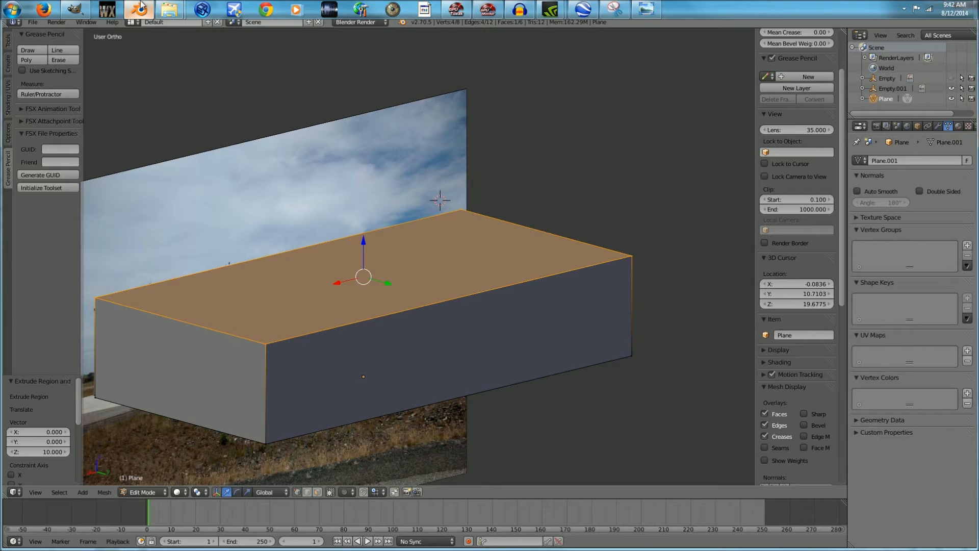
scroll(310, 383, down, 2)
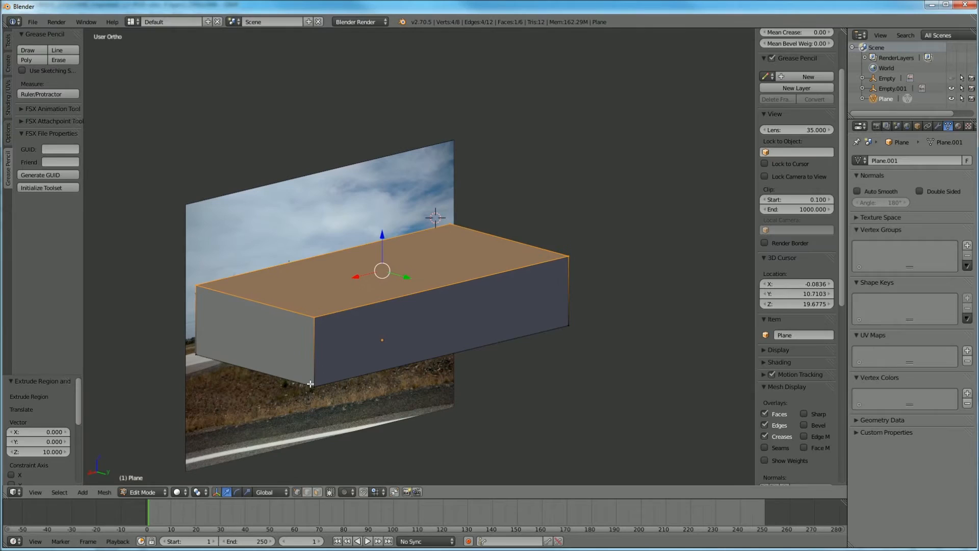
key(ctrl+z)
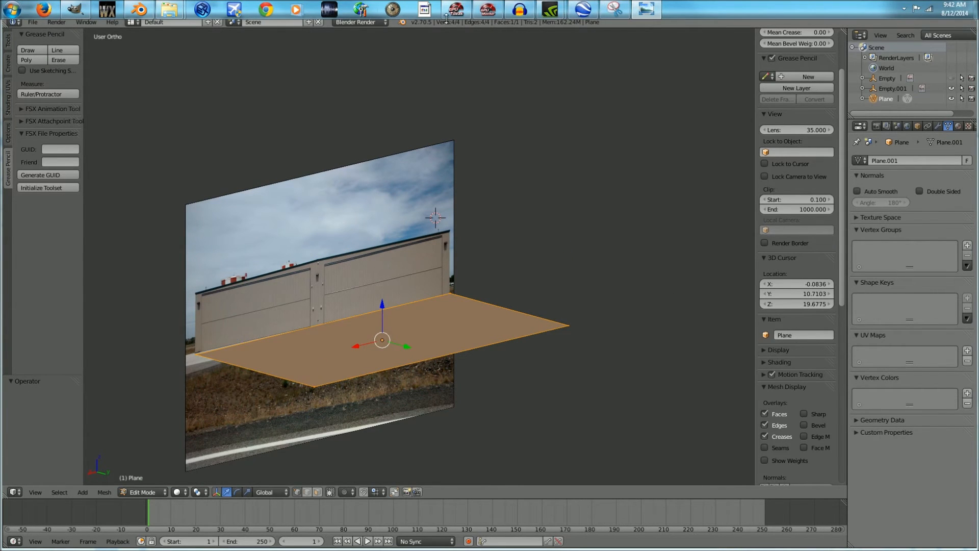
- Open Calculator and divide 28 by 3.3 to convert the wall height from feet to metres
click(11, 9)
text(ca)
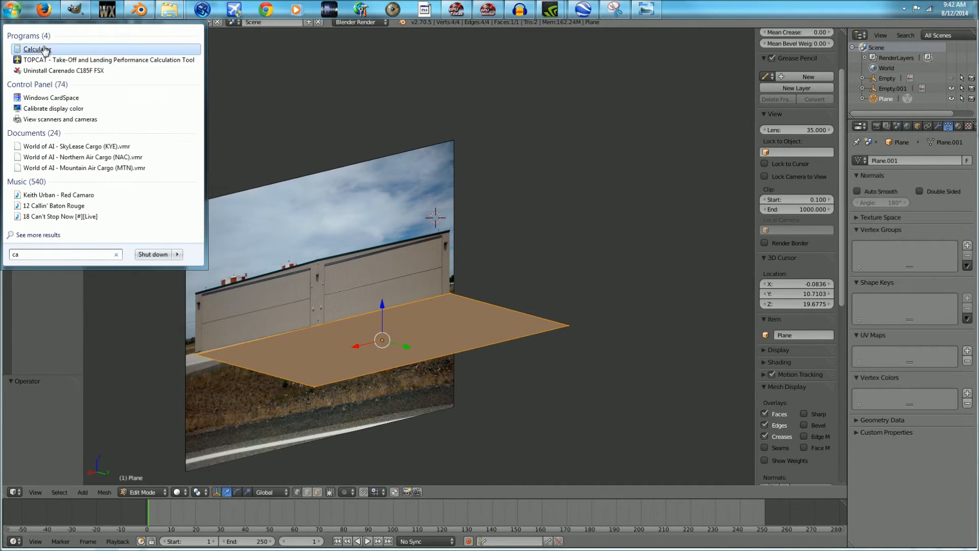
click(45, 49)
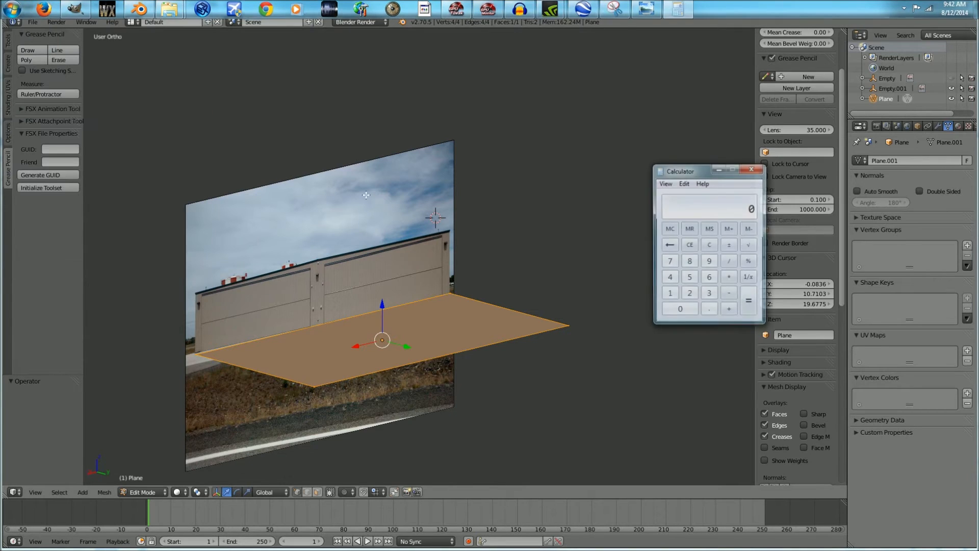
click(689, 294)
click(689, 262)
click(729, 262)
click(709, 294)
click(709, 312)
click(709, 294)
click(749, 308)
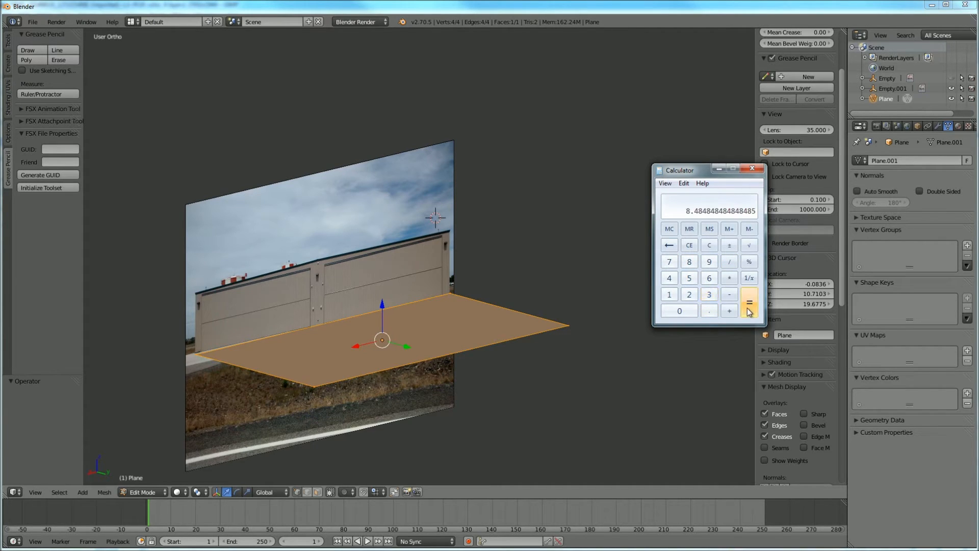
- Return to Blender, extrude the footprint plane upward 8.48 units, and check its top edge against the reference photo
click(479, 298)
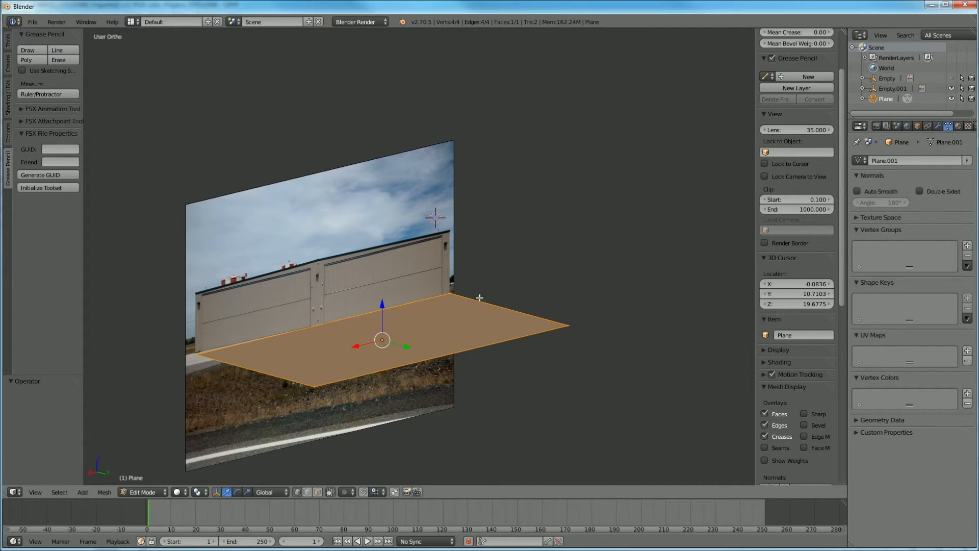
key(e)
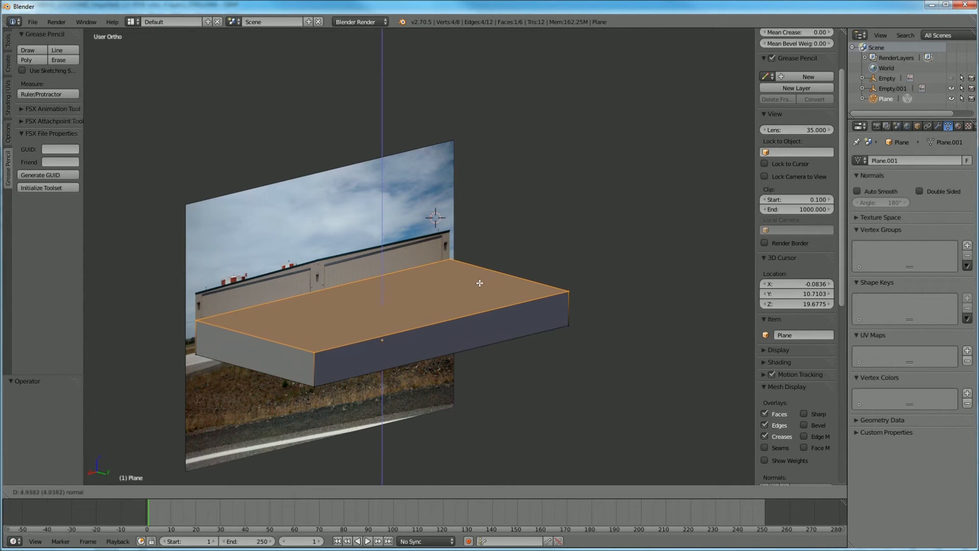
text(8.48)
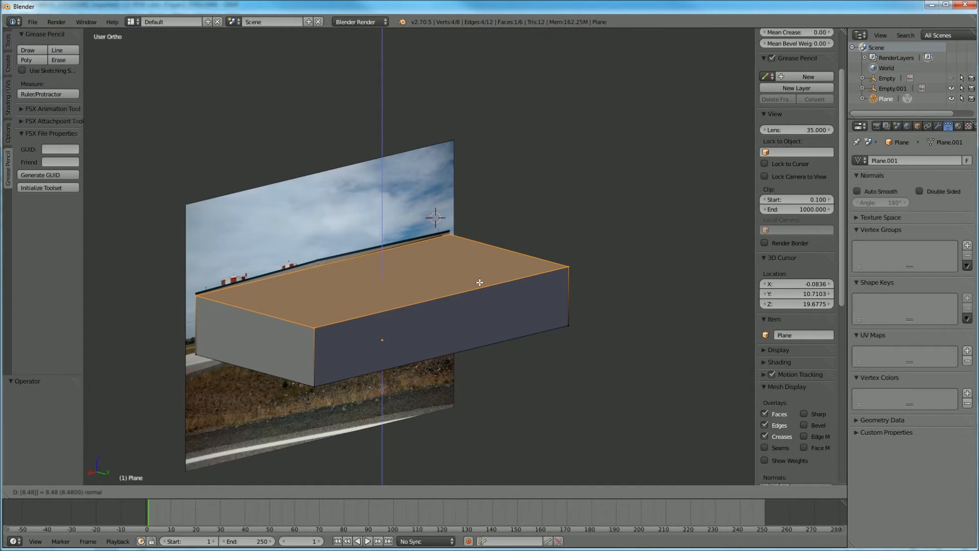
key(Return)
scroll(181, 340, up, 6)
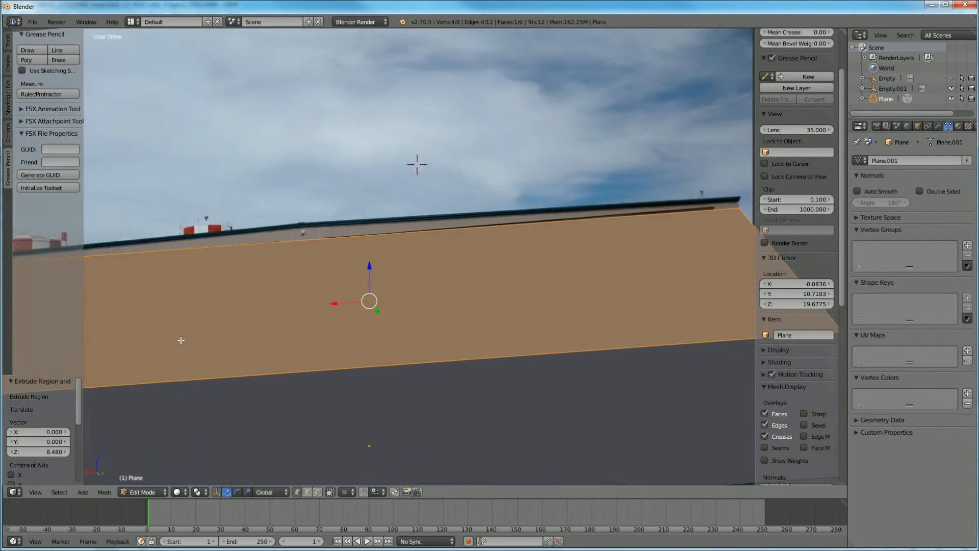
- Examine the extruded hangar block from several angles against the upright reference photo
scroll(181, 340, down, 2)
middle_drag(181, 340, 321, 308)
middle_drag(311, 303, 781, 376)
scroll(607, 227, down, 4)
middle_drag(345, 308, 375, 294)
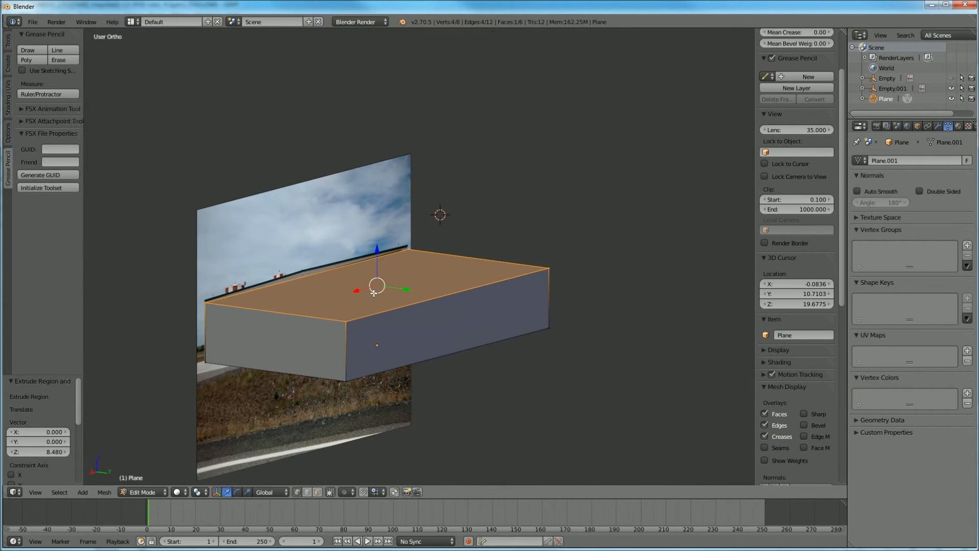
scroll(499, 322, up, 4)
middle_drag(524, 328, 530, 352)
scroll(486, 322, down, 3)
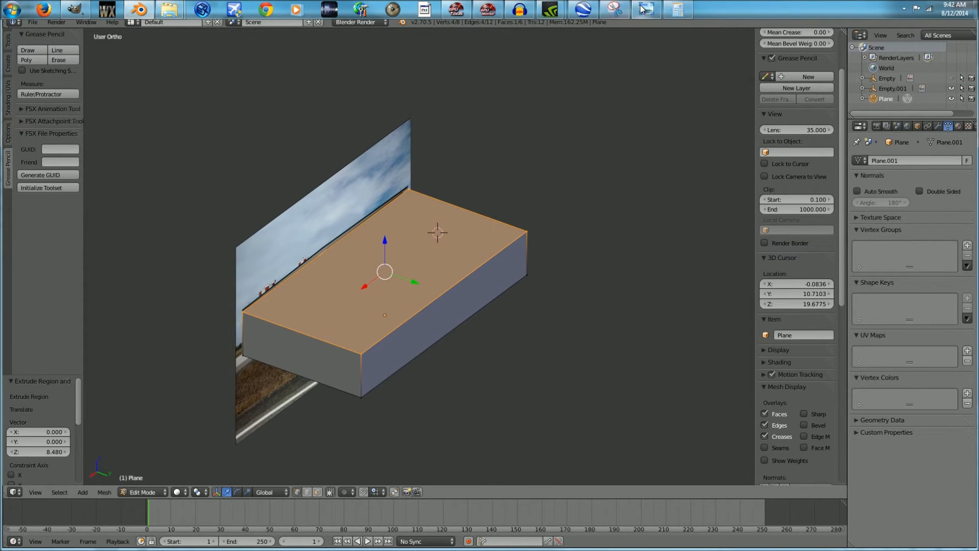
- Switch to Windows Photo Viewer, check the hangar photo IMG_20140619_125325488, and move its window down clear of the model
drag(500, 0, 499, 69)
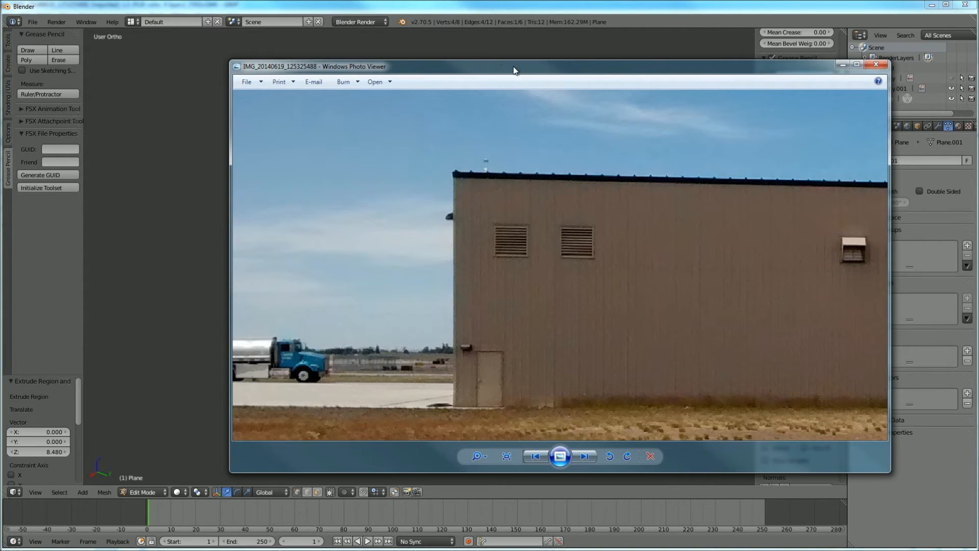
drag(500, 66, 484, 403)
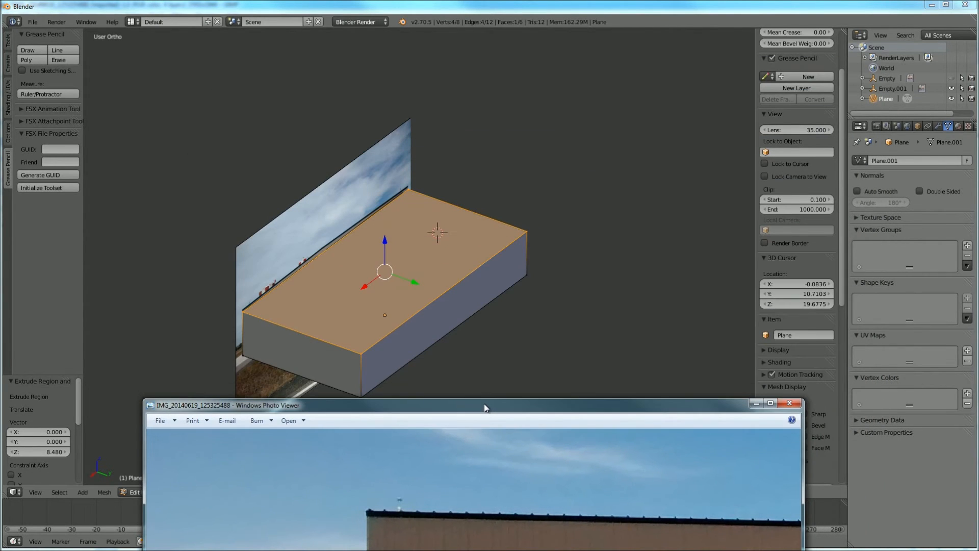
mouse_move(120, 2)
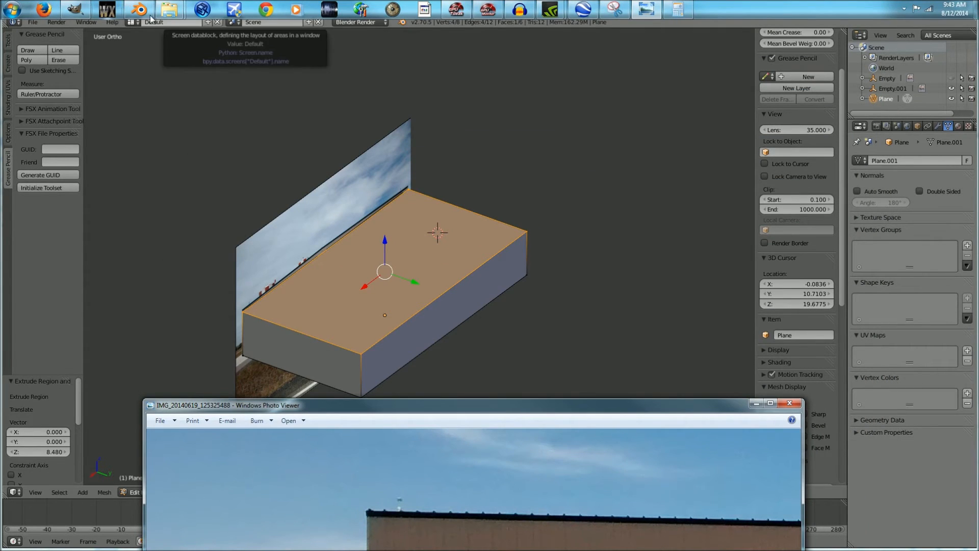
- Return to Blender, leave Edit Mode, and delete the extruded hangar block
click(140, 9)
scroll(415, 182, down, 2)
middle_drag(414, 182, 382, 204)
middle_drag(386, 253, 192, 97)
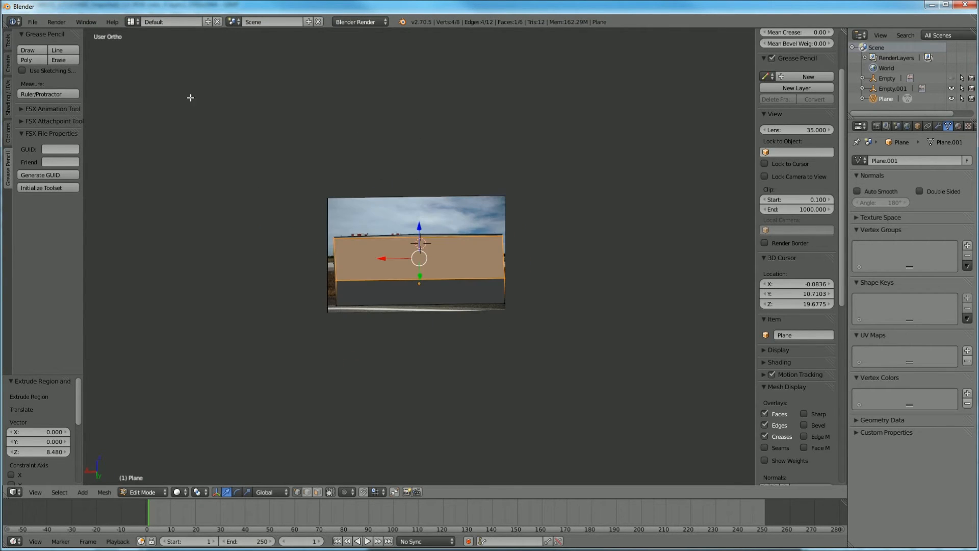
key(Tab)
key(x)
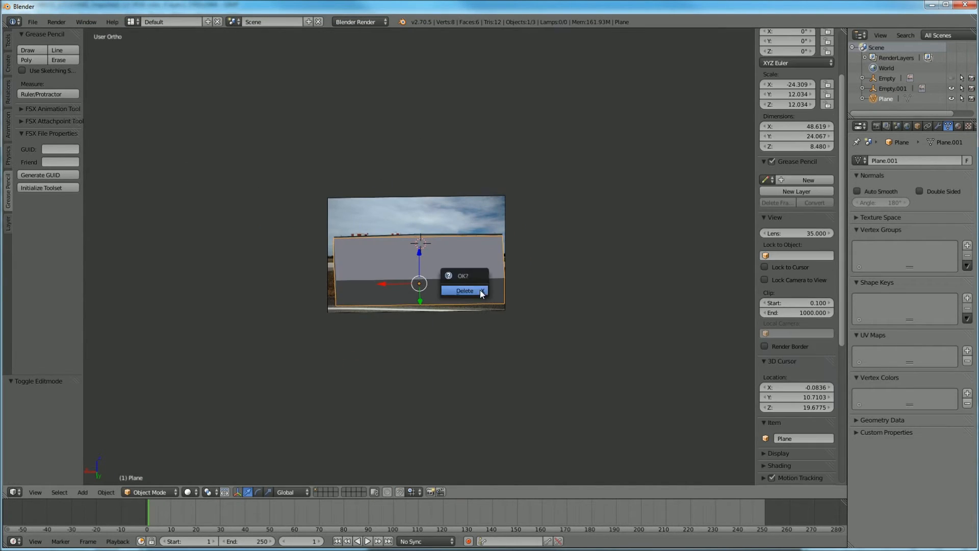
click(479, 289)
- Inspect the remaining reference photo plane of the hangar's side wall up close and from several angles
click(409, 201)
scroll(423, 230, up, 1)
middle_drag(439, 255, 469, 256)
scroll(351, 279, up, 7)
middle_drag(406, 276, 449, 256)
scroll(370, 262, down, 5)
middle_drag(357, 305, 336, 339)
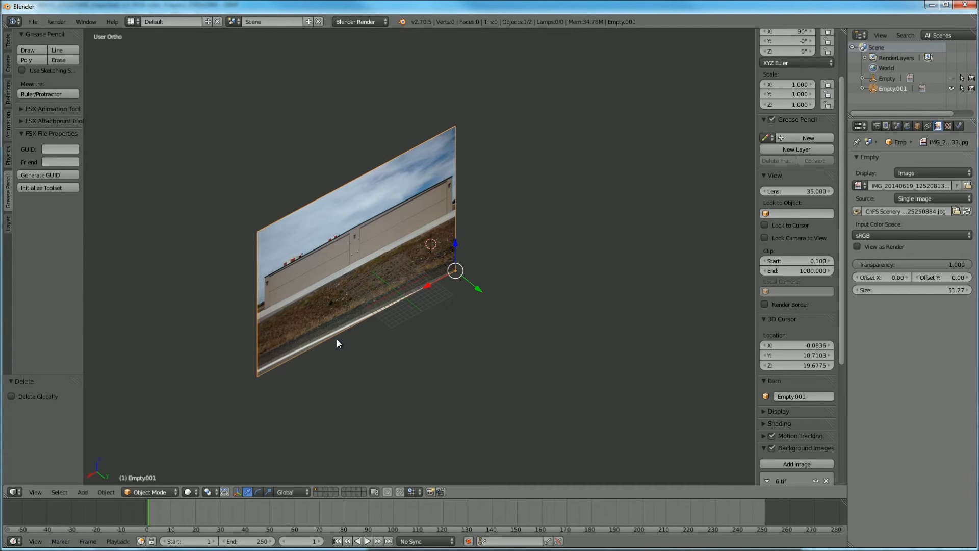
middle_drag(337, 343, 396, 295)
scroll(503, 314, up, 4)
middle_drag(502, 314, 546, 325)
scroll(470, 253, down, 5)
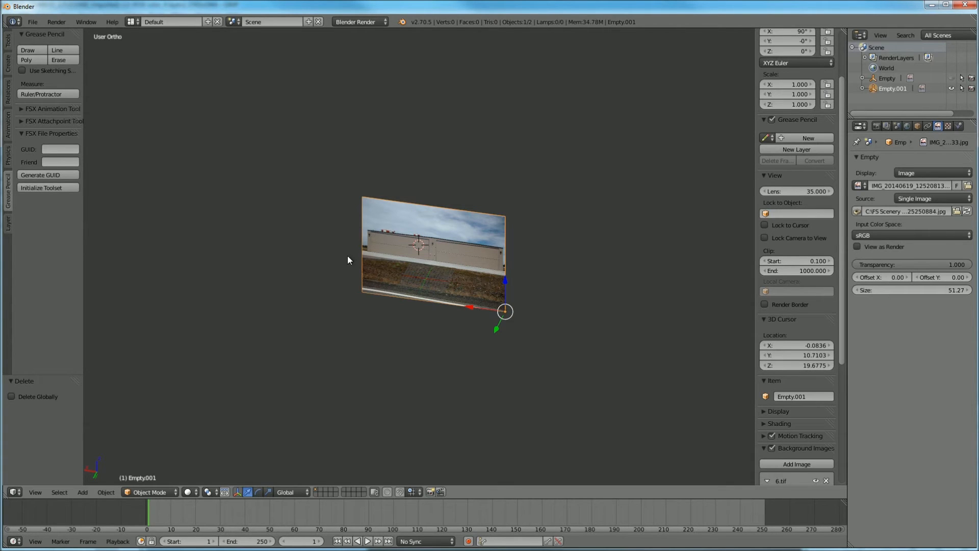
- Find SketchUp with the search term "sket", launch it, and start a session from its welcome window
click(13, 9)
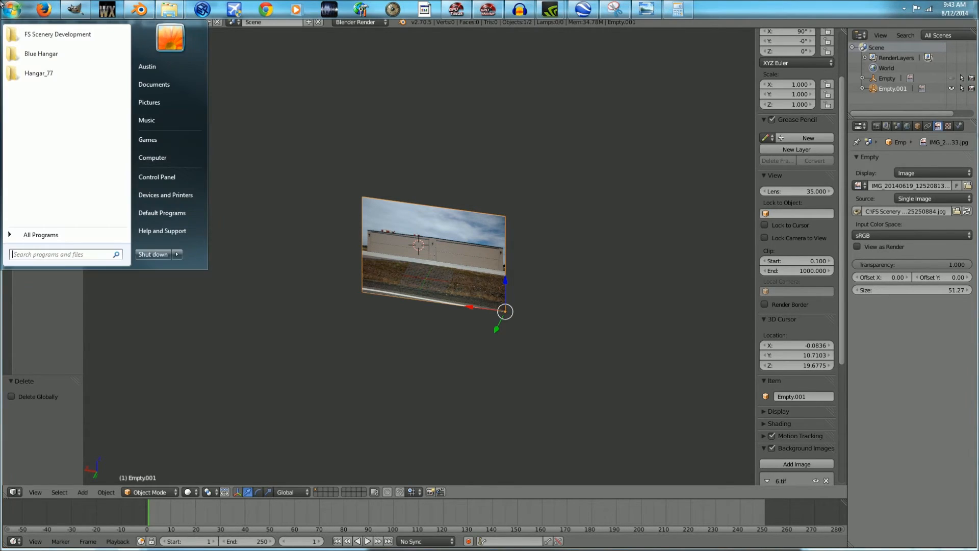
text(sket)
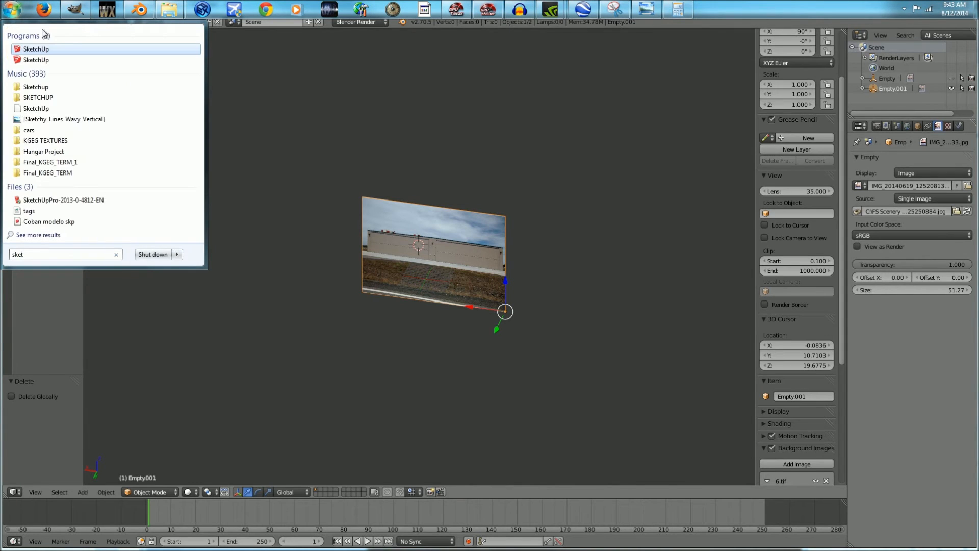
click(33, 51)
click(34, 55)
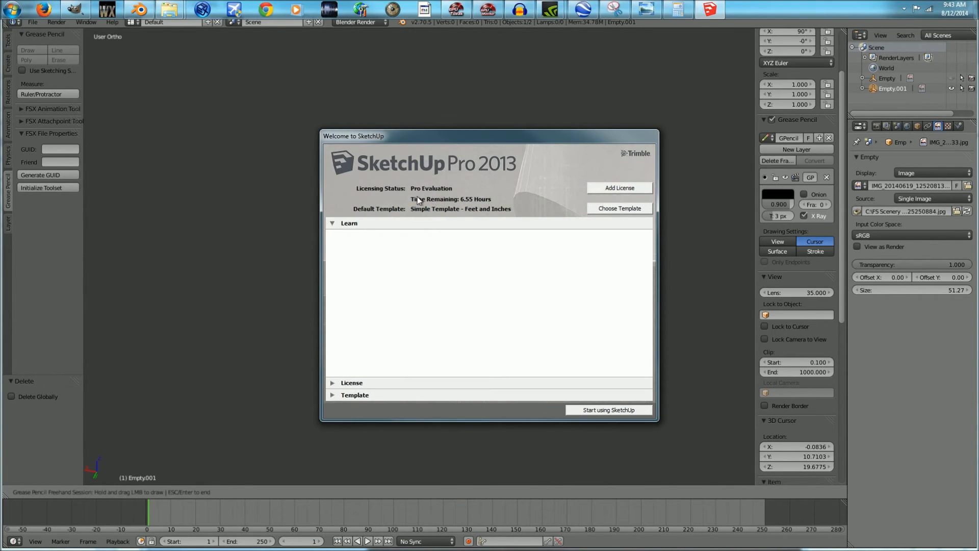
click(607, 411)
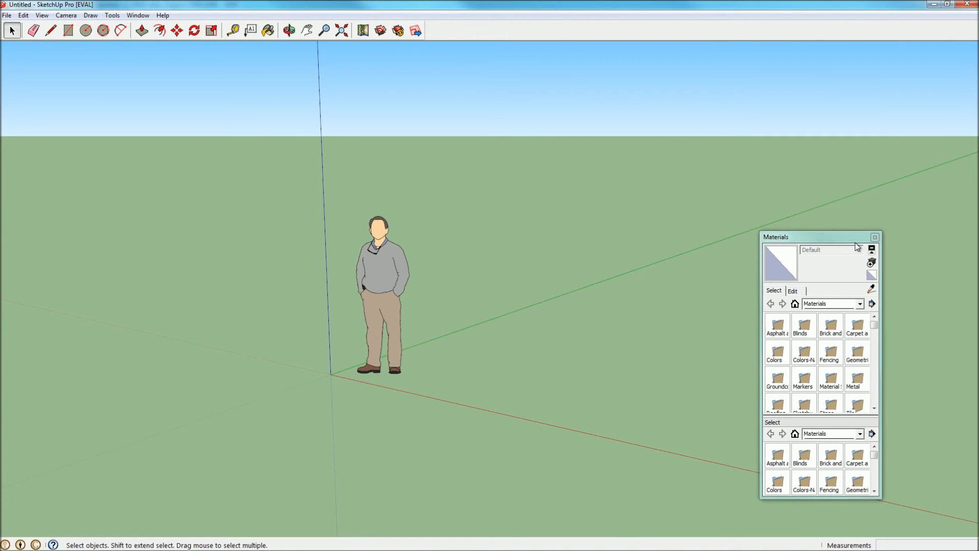
- Close the Materials window, open the recent model kgeg placement, and dismiss the file version notice
click(874, 237)
right_click(387, 249)
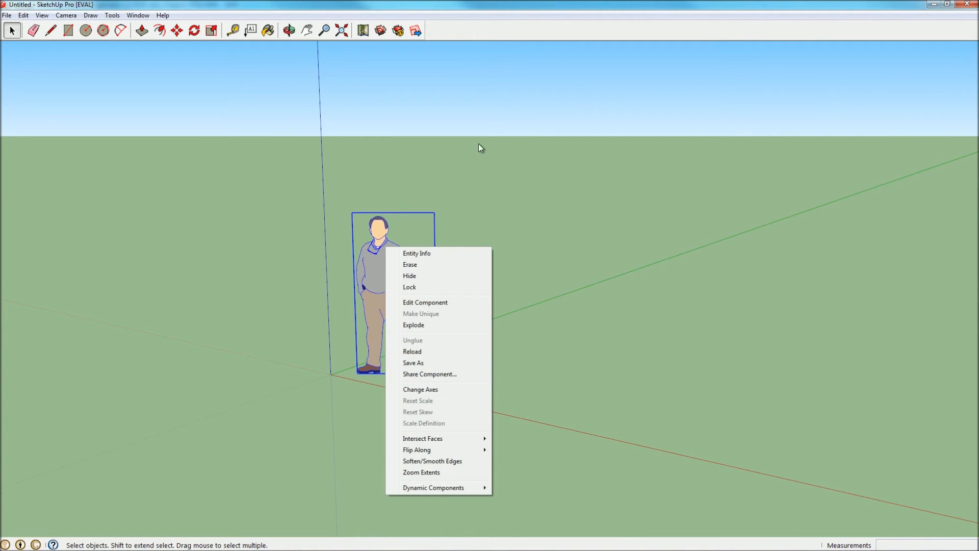
click(22, 68)
click(5, 16)
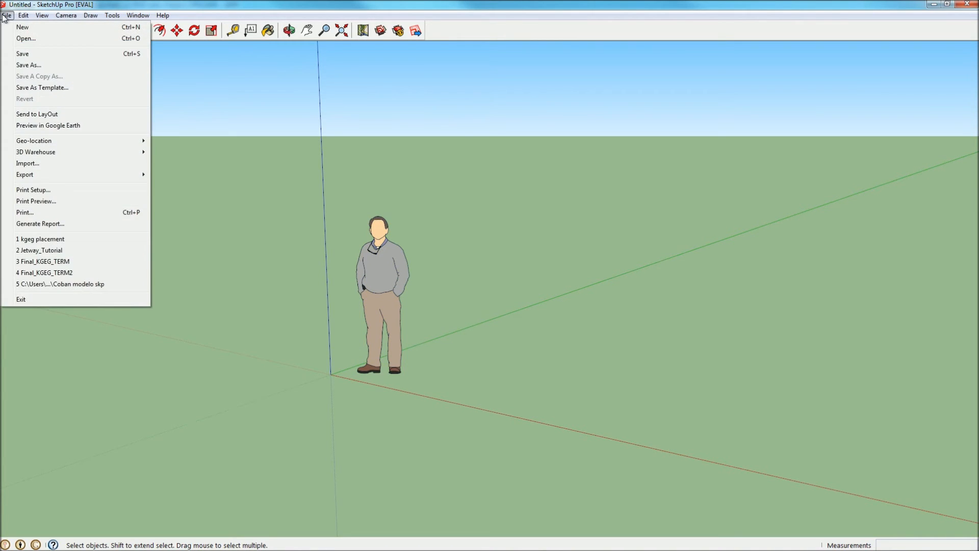
click(74, 239)
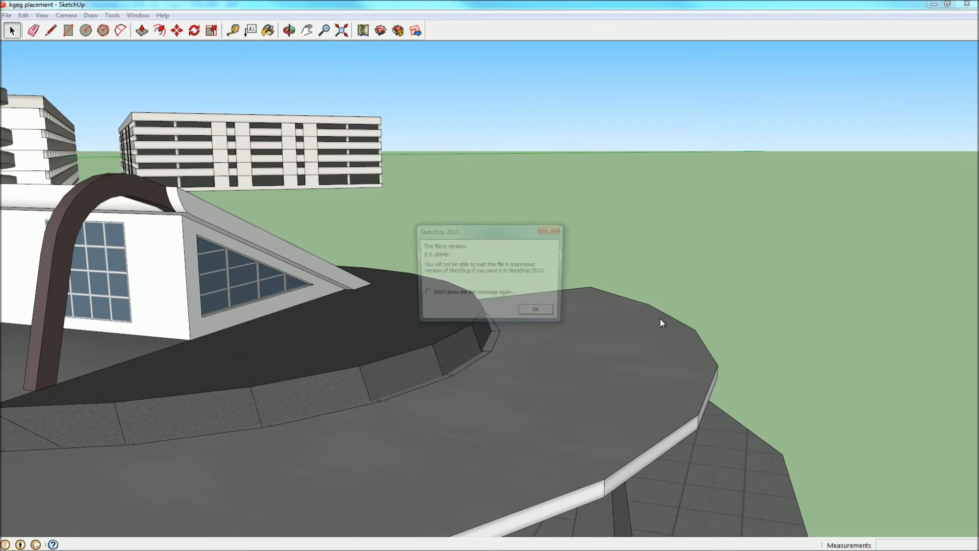
click(539, 312)
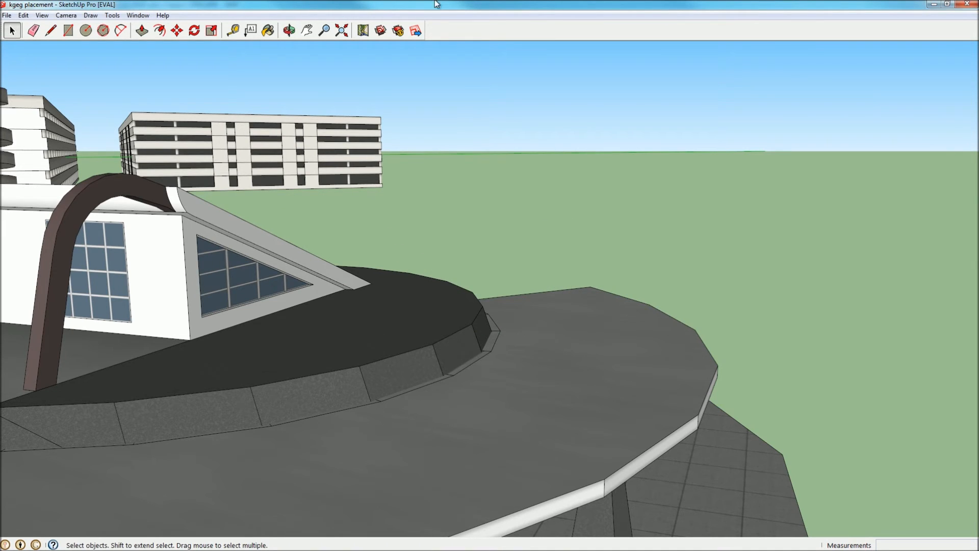
- Examine the whole airport terminal model, including its rotunda, concourses, jetways and parking buildings
scroll(386, 232, down, 5)
scroll(259, 222, down, 9)
mouse_move(316, 176)
middle_down()
mouse_move(261, 222)
mouse_move(189, 243)
mouse_move(391, 326)
mouse_move(636, 318)
middle_up()
middle_drag(427, 432, 430, 358)
scroll(430, 359, down, 3)
scroll(430, 359, down, 3)
scroll(531, 280, up, 8)
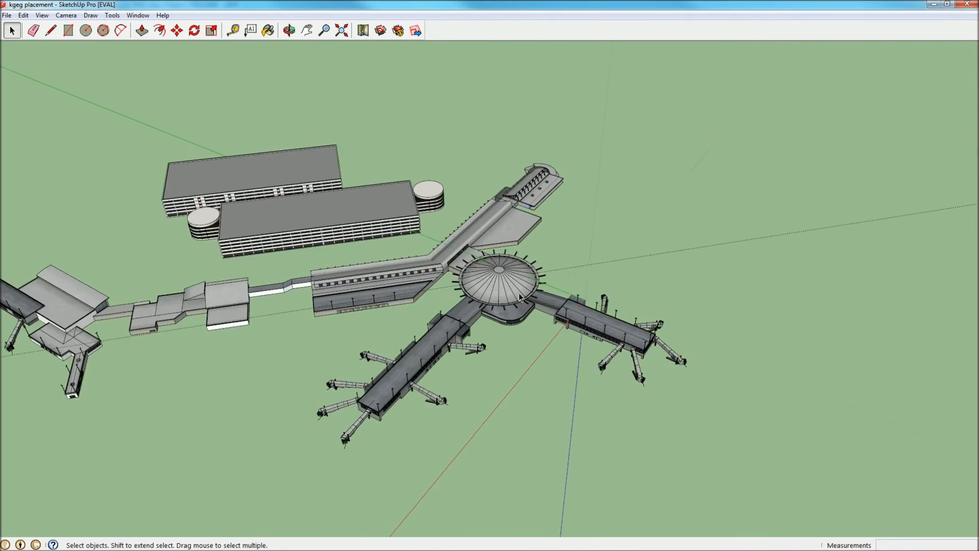
scroll(500, 350, up, 4)
scroll(498, 350, down, 3)
scroll(143, 428, up, 6)
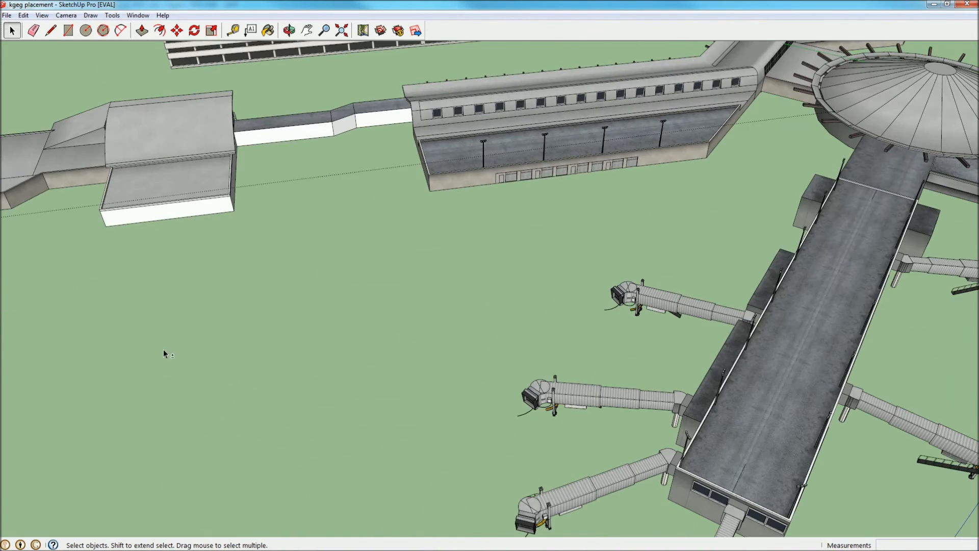
scroll(162, 353, down, 5)
- Bring up aerial photo 1 in Windows Photo Viewer over the terminal model and examine the terminal roofs
mouse_move(403, 5)
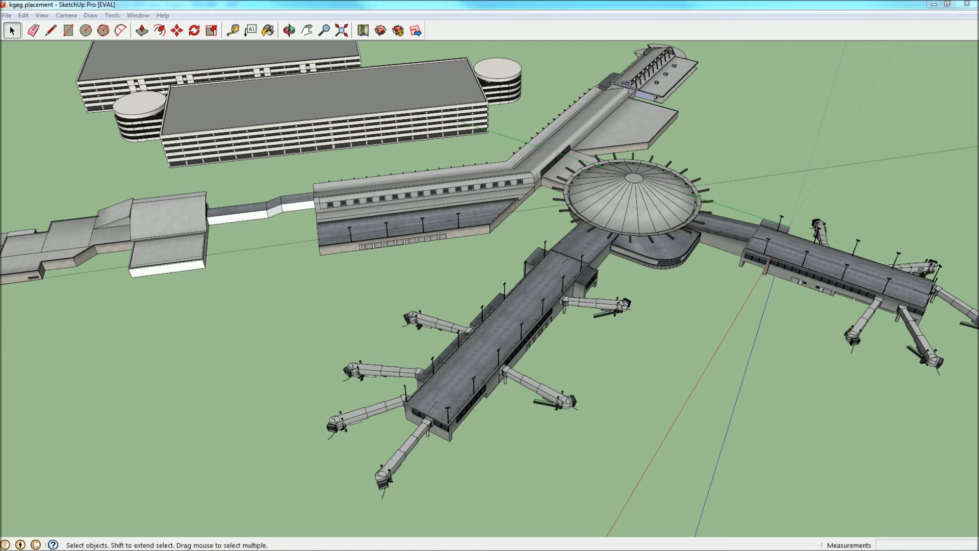
drag(978, 74, 432, 75)
scroll(375, 275, up, 10)
scroll(357, 263, down, 10)
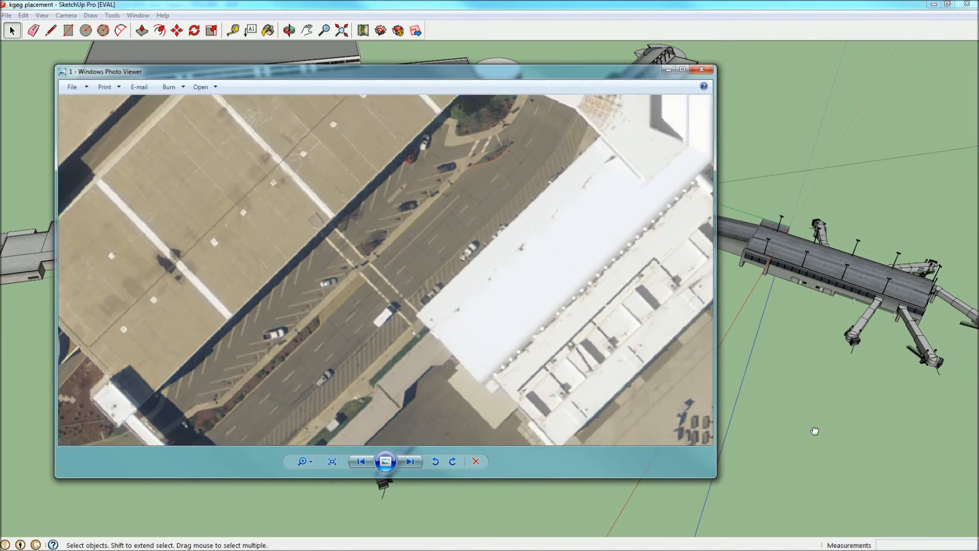
scroll(475, 231, up, 8)
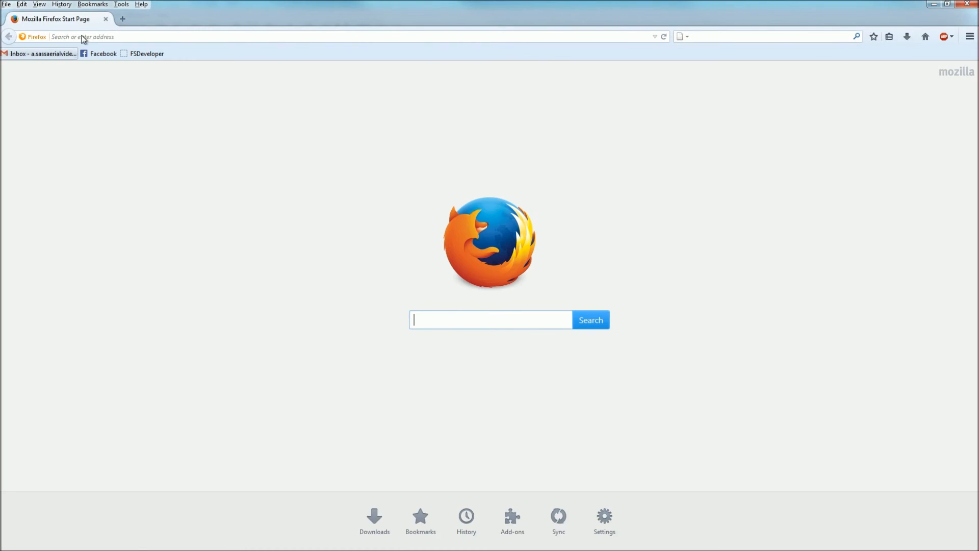
- Search the web in Firefox for "spokane international airport"
click(85, 39)
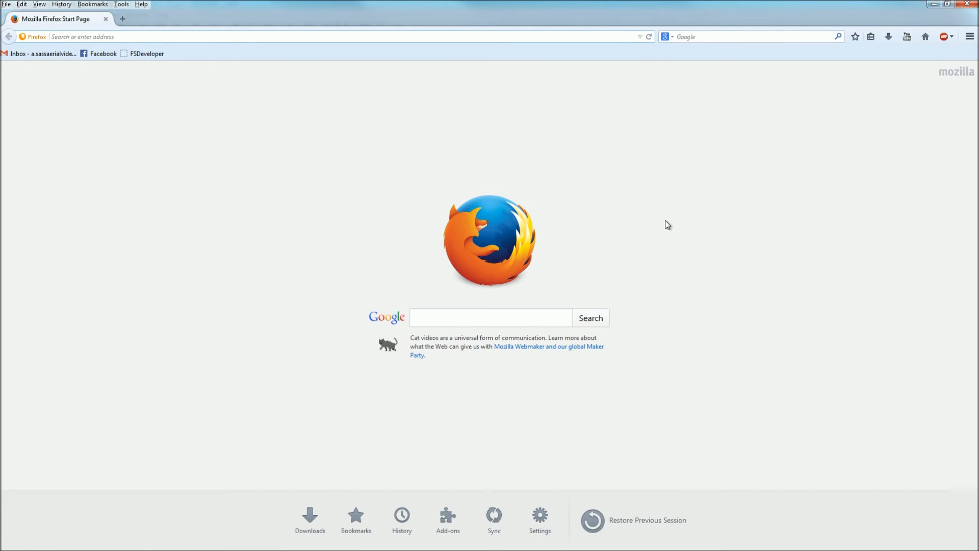
text(spokane)
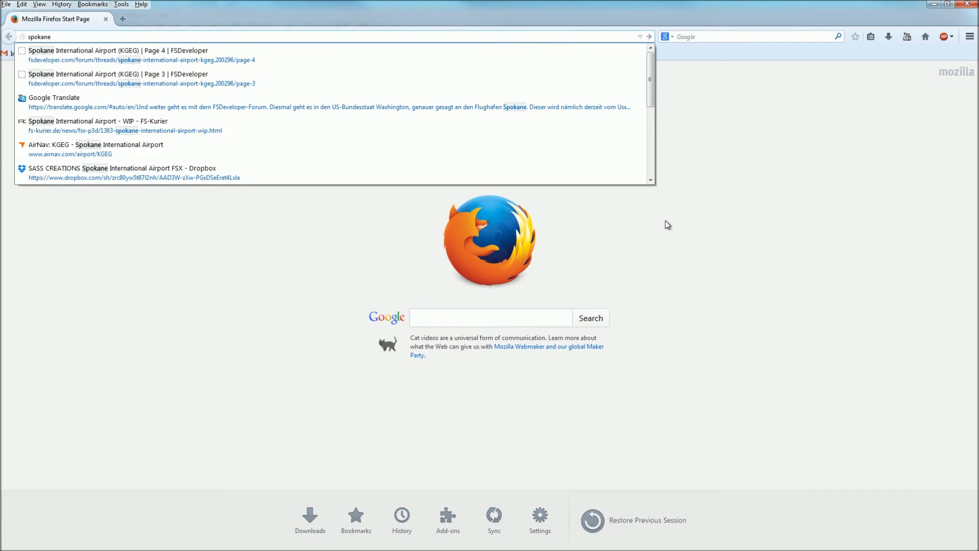
text( internati)
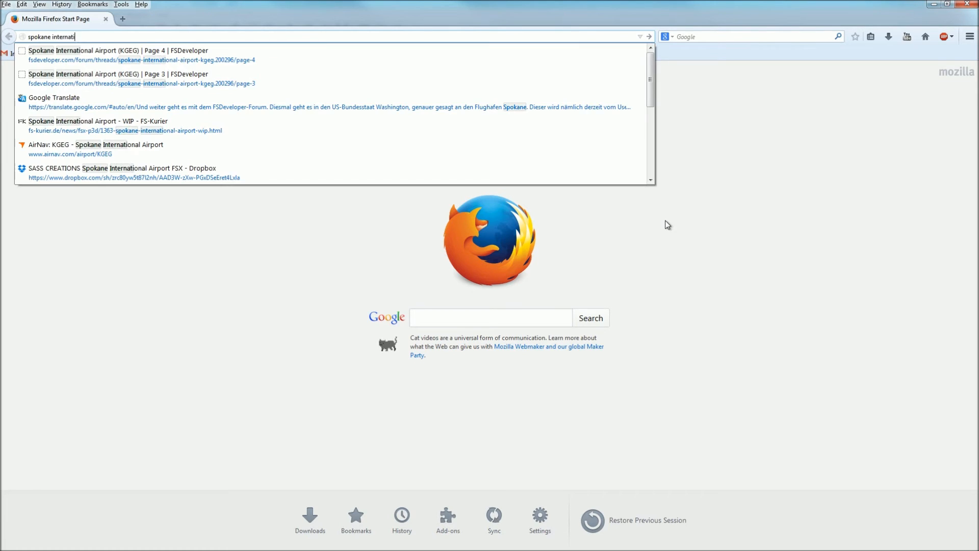
text(onal airport )
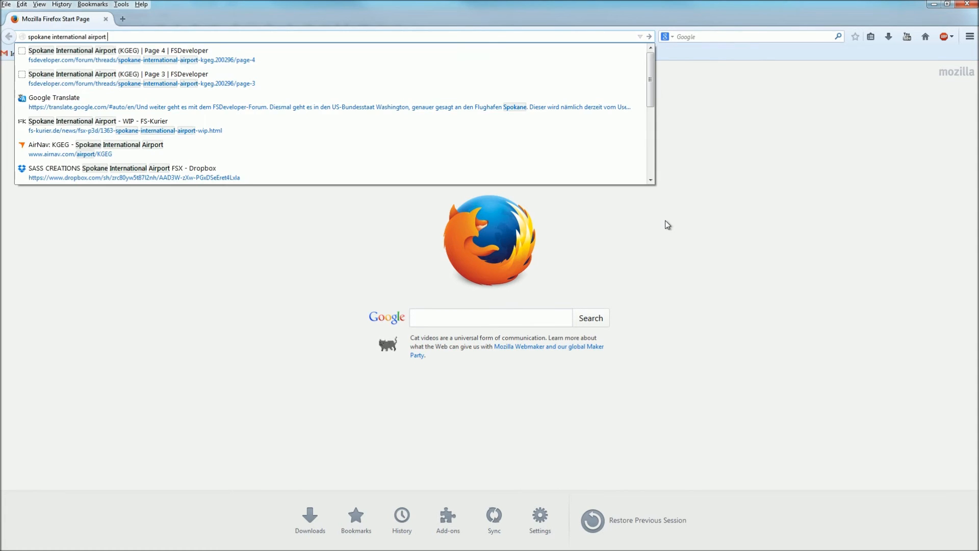
text(terminal)
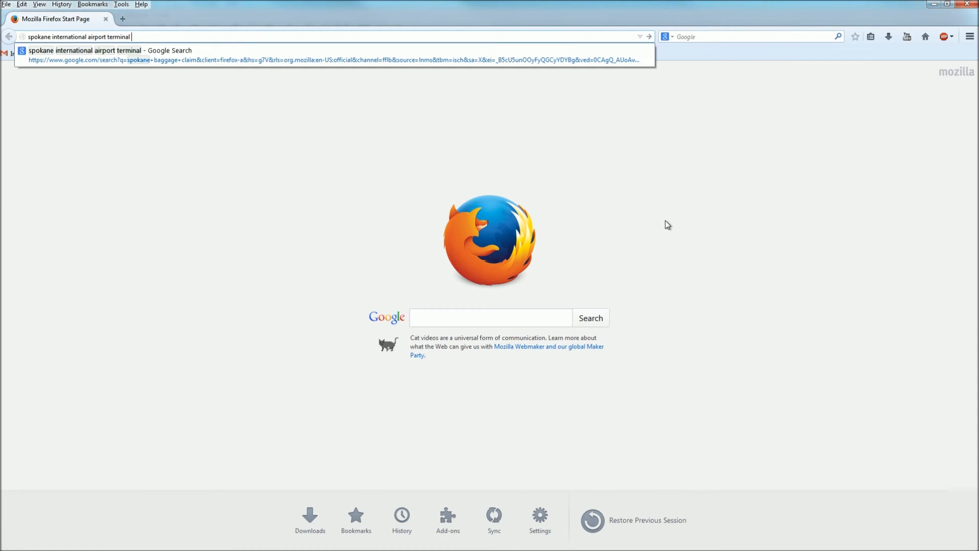
key(BackSpace)
key(BackSpace)
key(BackSpace)
key(BackSpace)
key(BackSpace)
key(BackSpace)
key(BackSpace)
key(BackSpace)
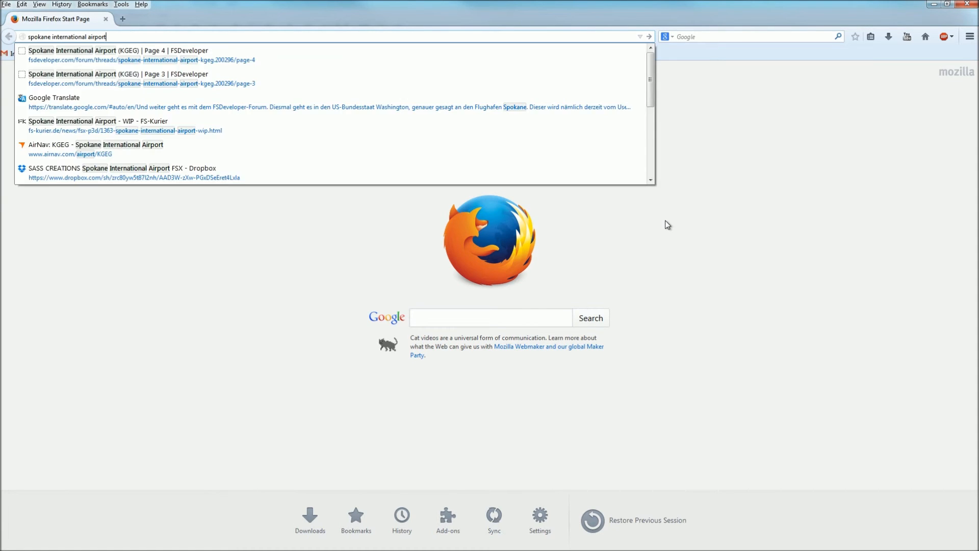
key(Return)
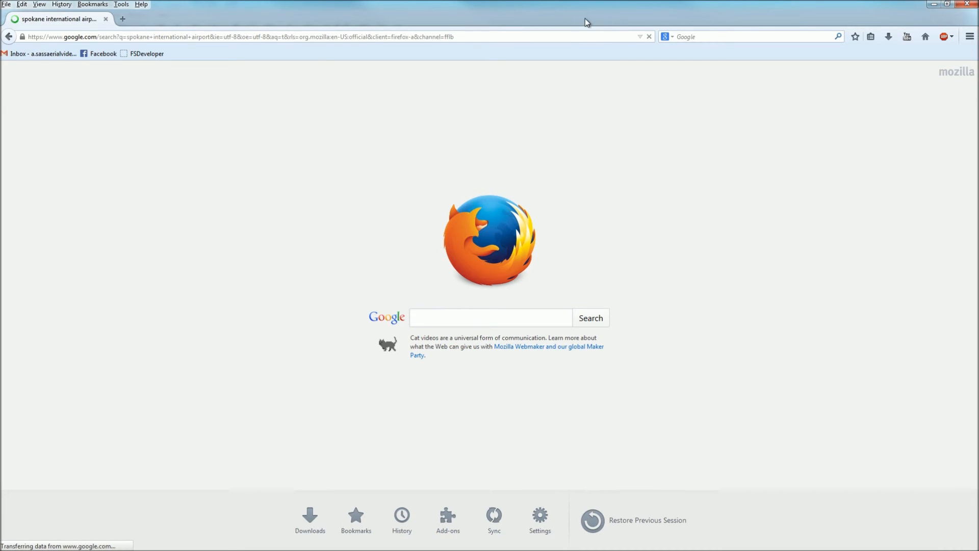
- Shrink the Firefox window over the aerial photo and open the spokaneairports.net site from the search results
mouse_move(591, 14)
mouse_down()
mouse_move(593, 47)
mouse_move(391, 135)
mouse_move(380, 92)
mouse_up()
scroll(504, 261, down, 3)
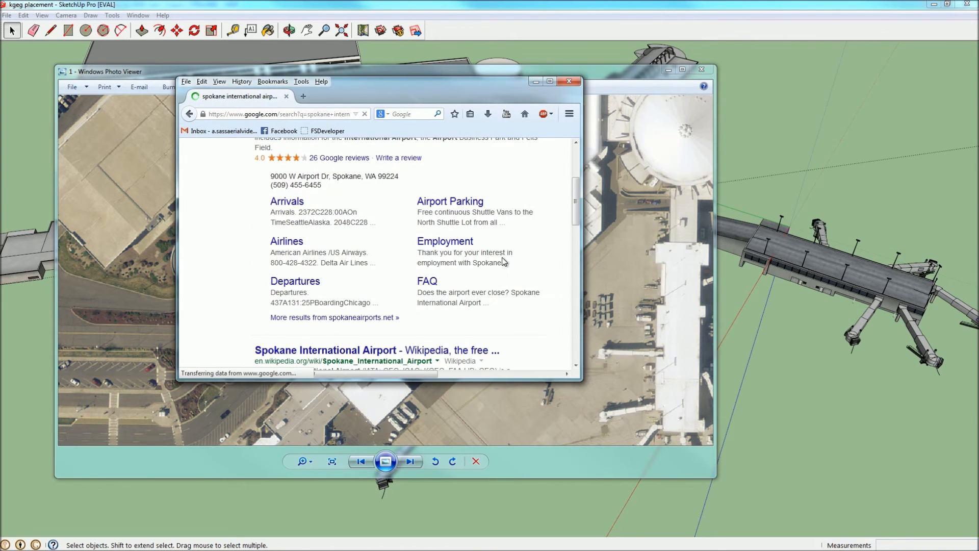
scroll(378, 262, up, 2)
click(324, 184)
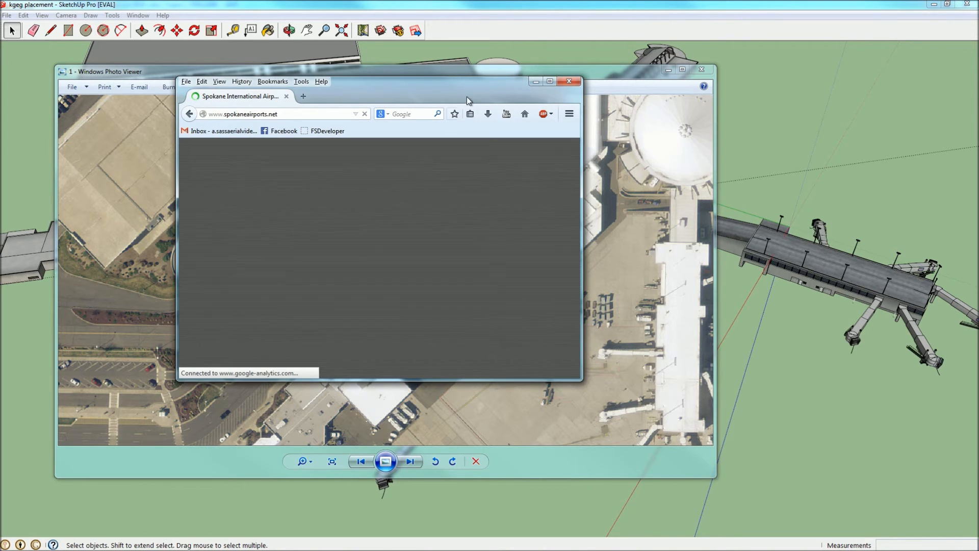
- Examine the concourse and rotunda in the aerial photo, compare them with the SketchUp model, and minimize SketchUp
drag(677, 299, 517, 257)
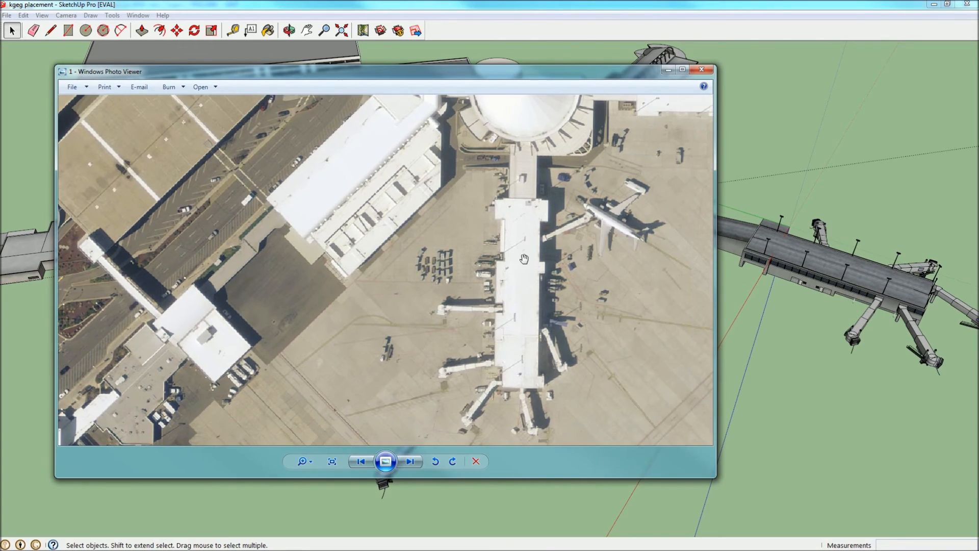
scroll(524, 259, up, 2)
drag(543, 157, 535, 327)
drag(539, 205, 541, 295)
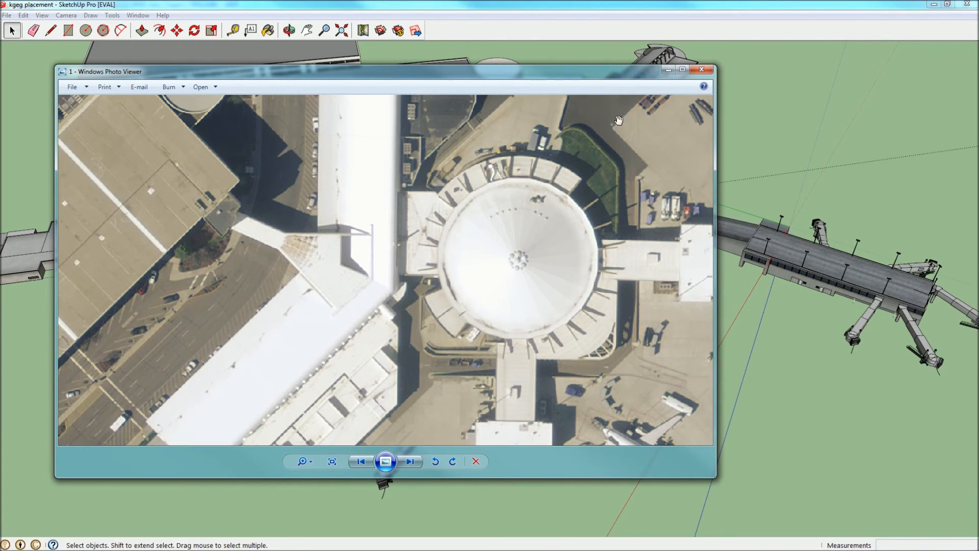
click(710, 9)
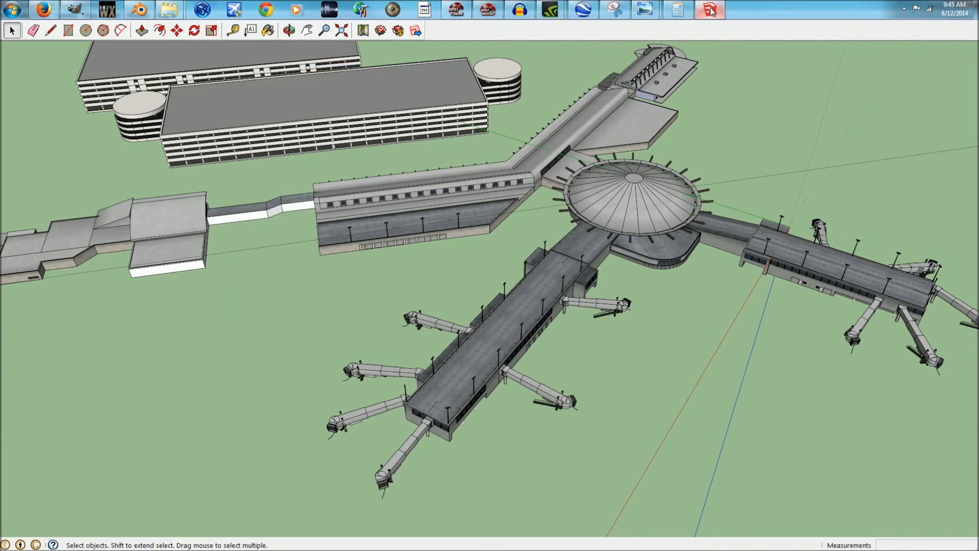
click(710, 9)
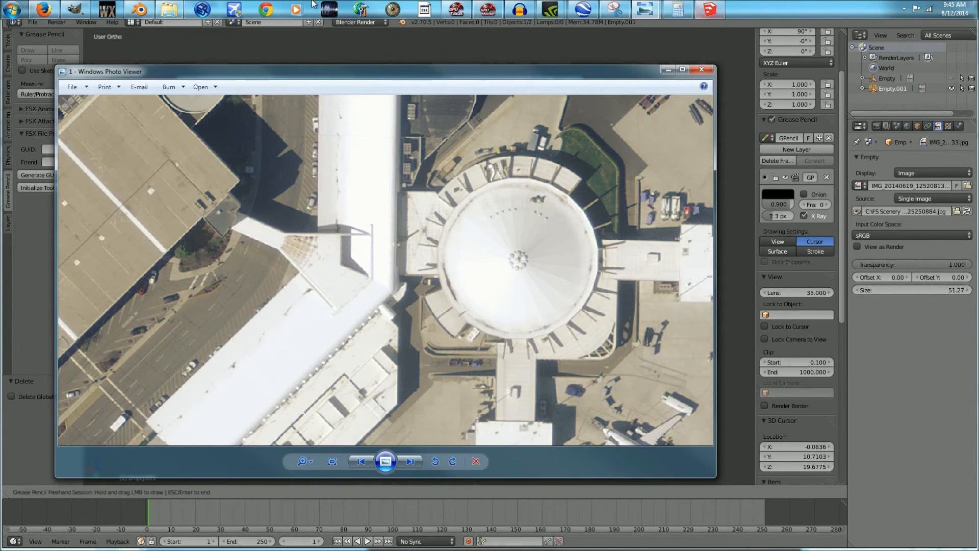
- Open the Airport Terminal map on the spokaneairports.net site and maximize the Firefox window
click(44, 9)
scroll(355, 230, down, 5)
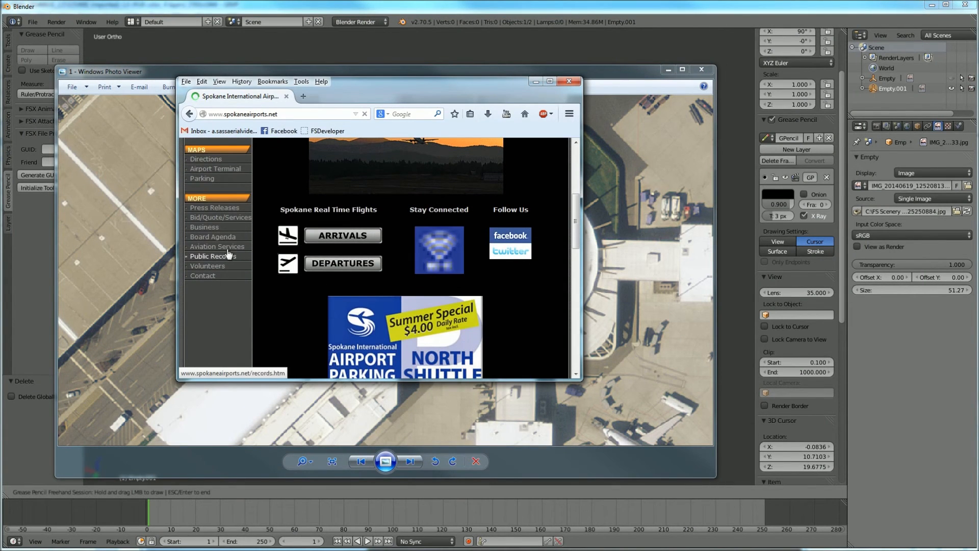
click(212, 169)
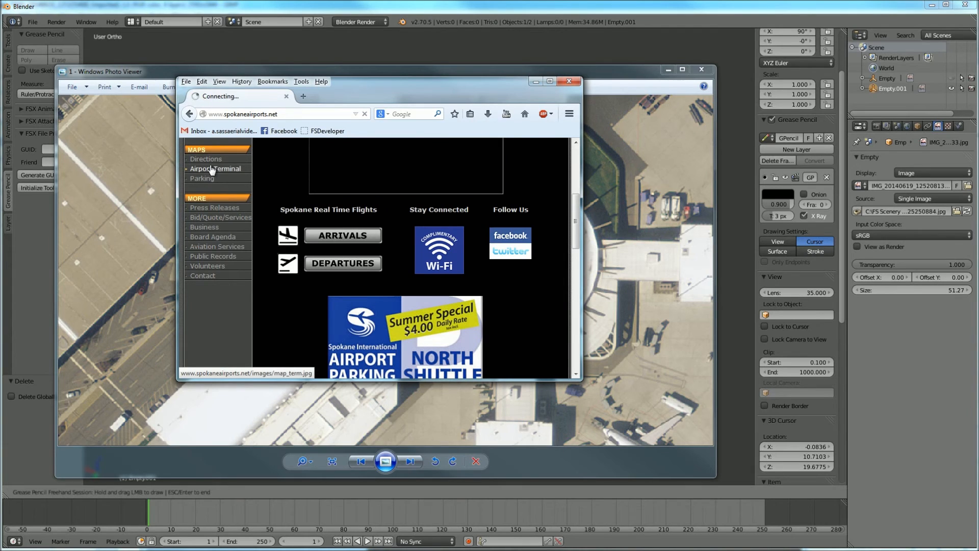
click(549, 81)
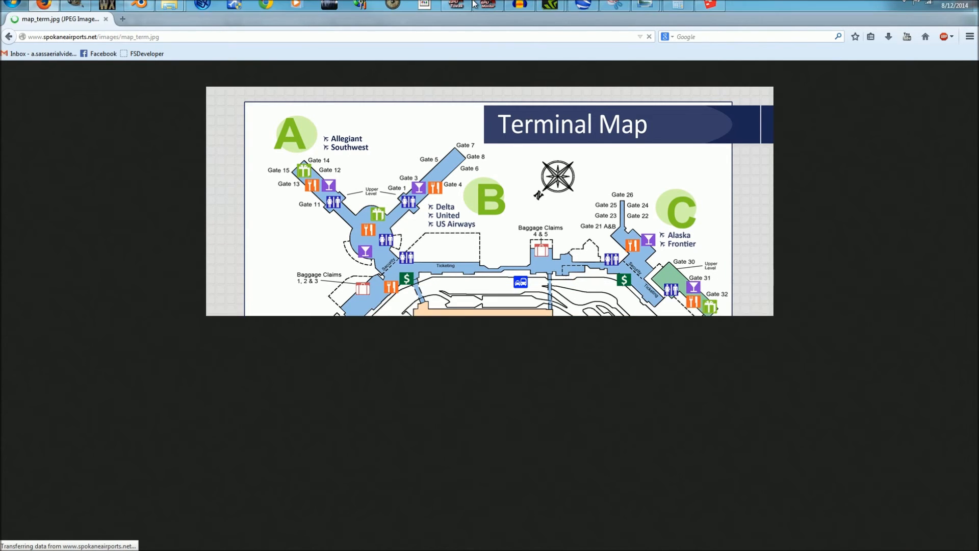
click(702, 12)
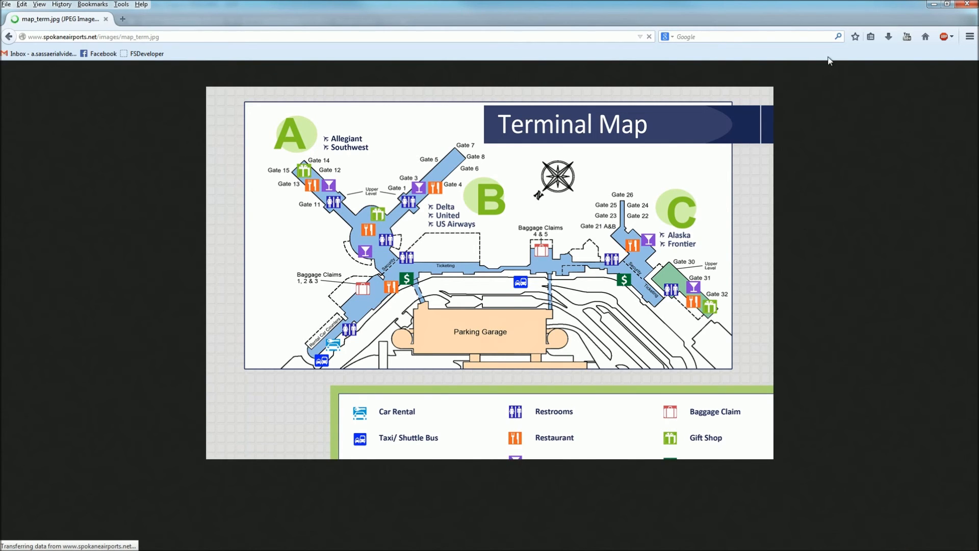
- Bring aerial photo 1 in Windows Photo Viewer over the terminal map and view the whole airport area
mouse_move(774, 1)
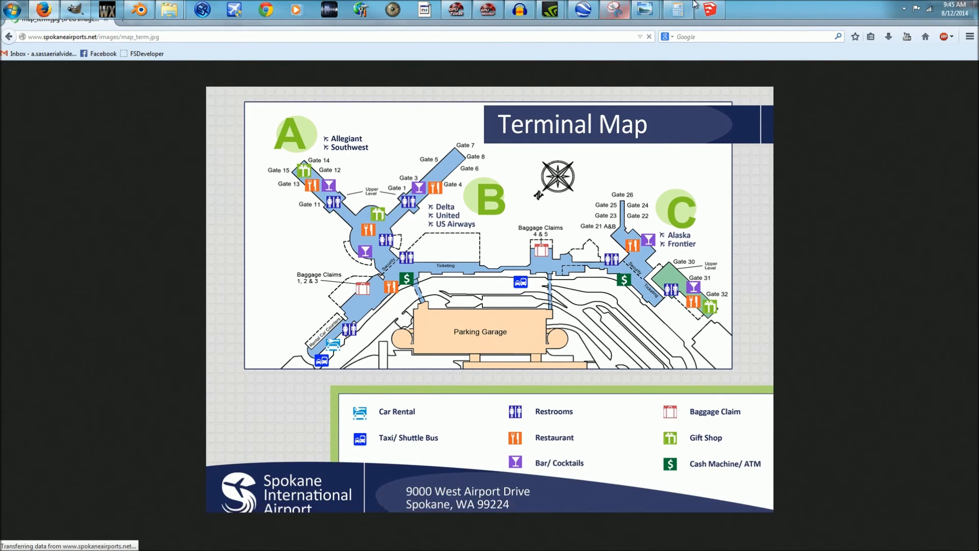
mouse_move(656, 7)
click(698, 61)
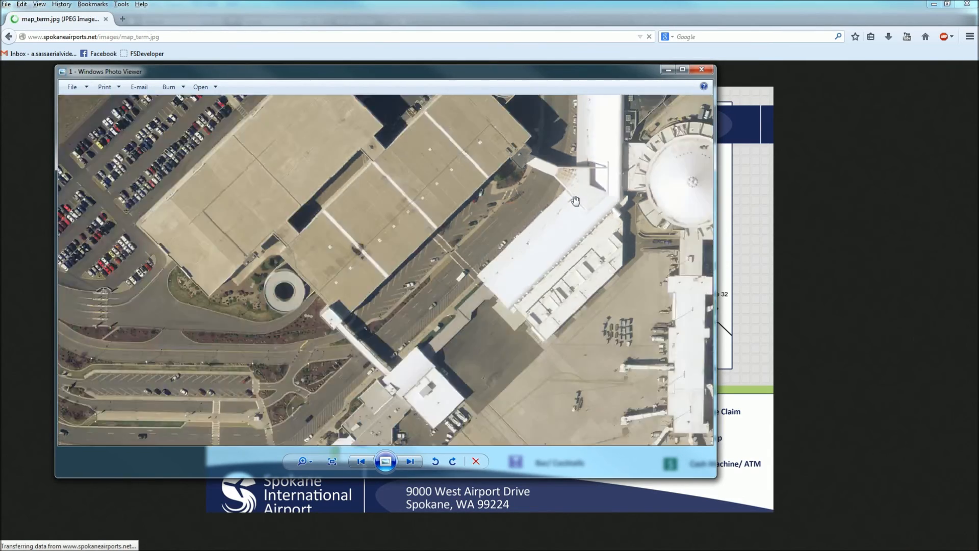
scroll(576, 201, down, 8)
drag(421, 226, 356, 357)
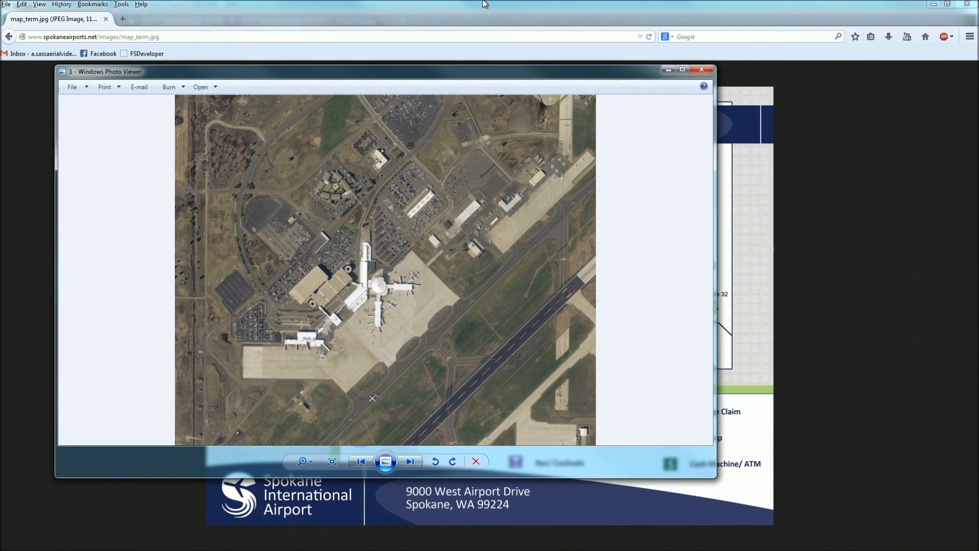
- Switch to Google Earth and locate Spokane International Airport in the satellite imagery
mouse_move(722, 4)
click(586, 10)
drag(499, 246, 520, 332)
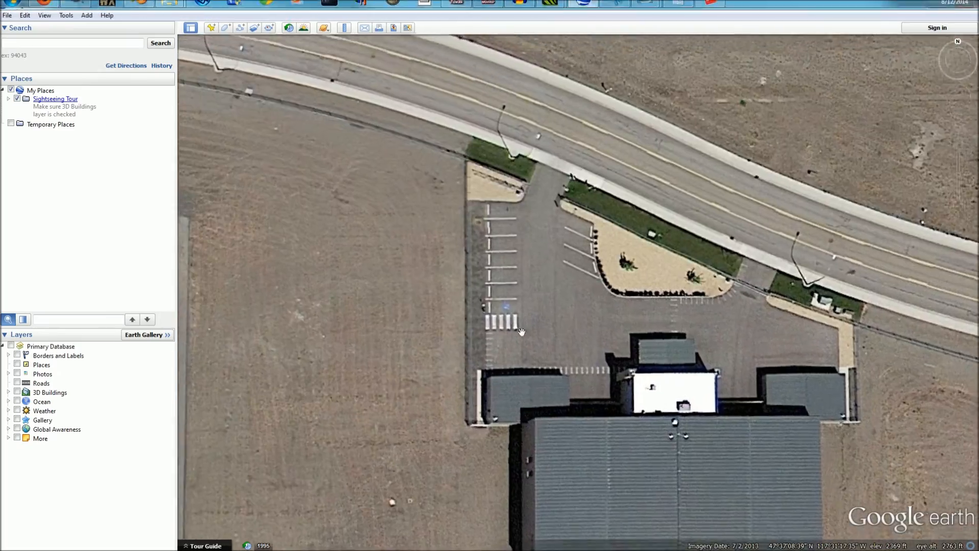
scroll(521, 302, down, 4)
scroll(521, 302, down, 5)
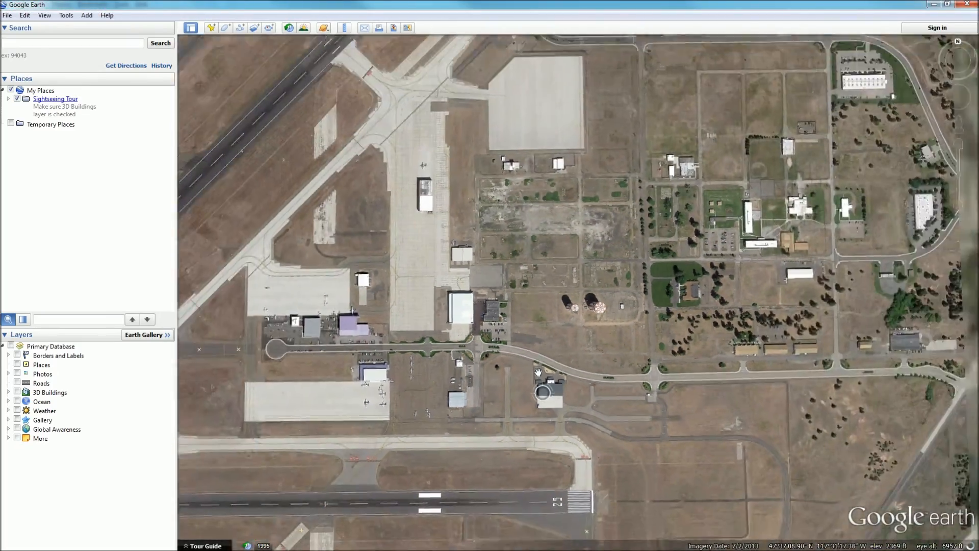
scroll(538, 378, down, 6)
drag(311, 249, 464, 291)
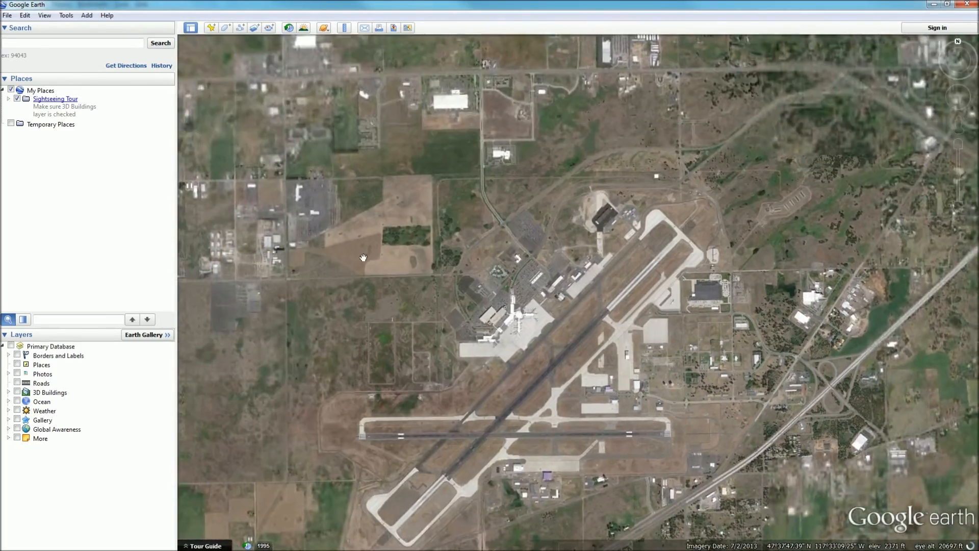
- Examine the airport terminal up close in Google Earth with the parking garage turned level, and close Google Earth
scroll(471, 306, up, 2)
scroll(503, 327, up, 5)
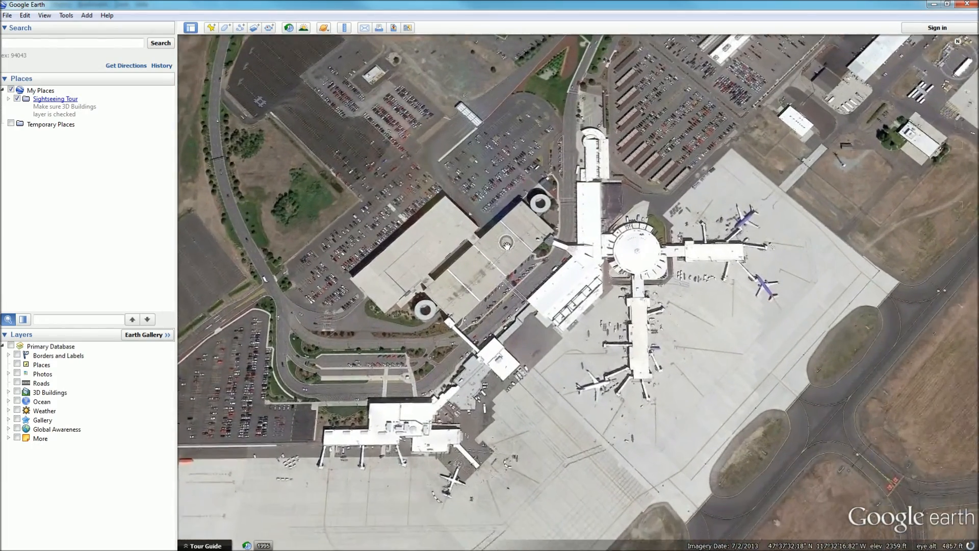
scroll(508, 246, up, 2)
scroll(544, 231, down, 2)
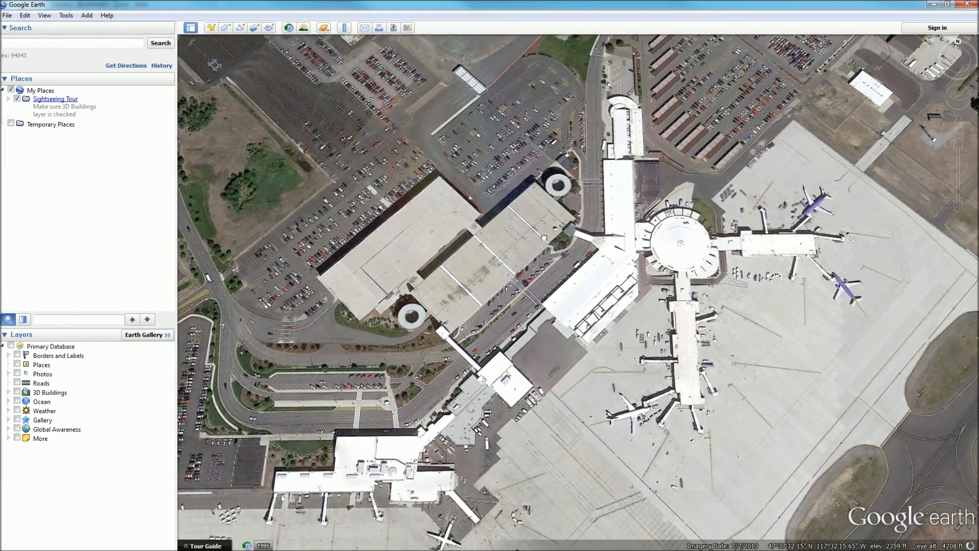
drag(545, 231, 575, 185)
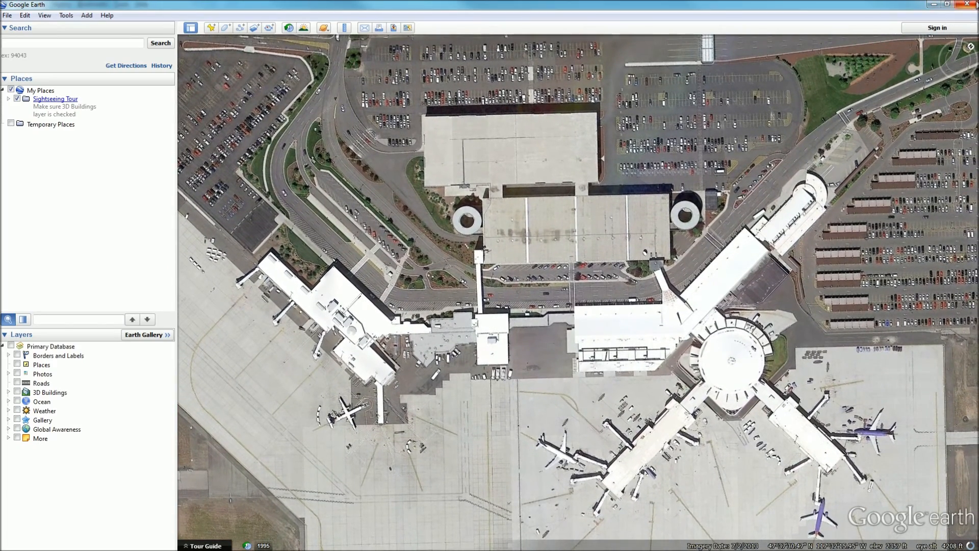
click(974, 5)
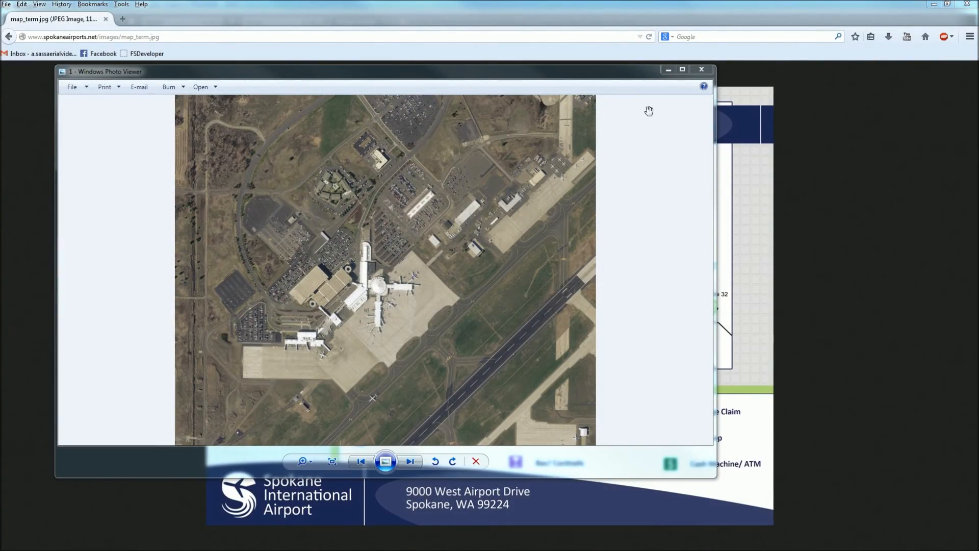
- Switch to the SketchUp terminal model and examine the concourse's outer end, roof lights and jet bridges
mouse_move(54, 15)
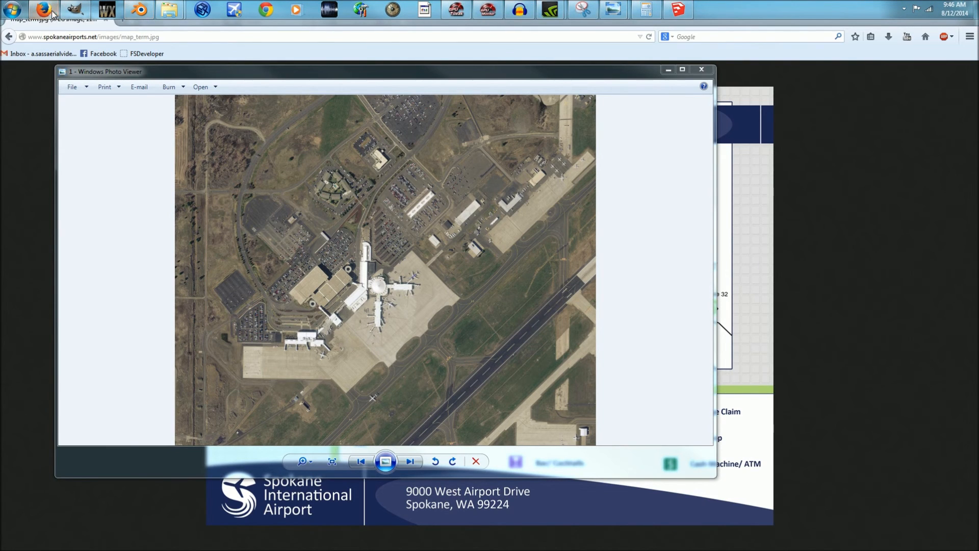
click(676, 12)
scroll(471, 213, down, 8)
middle_drag(473, 200, 411, 234)
scroll(522, 198, up, 10)
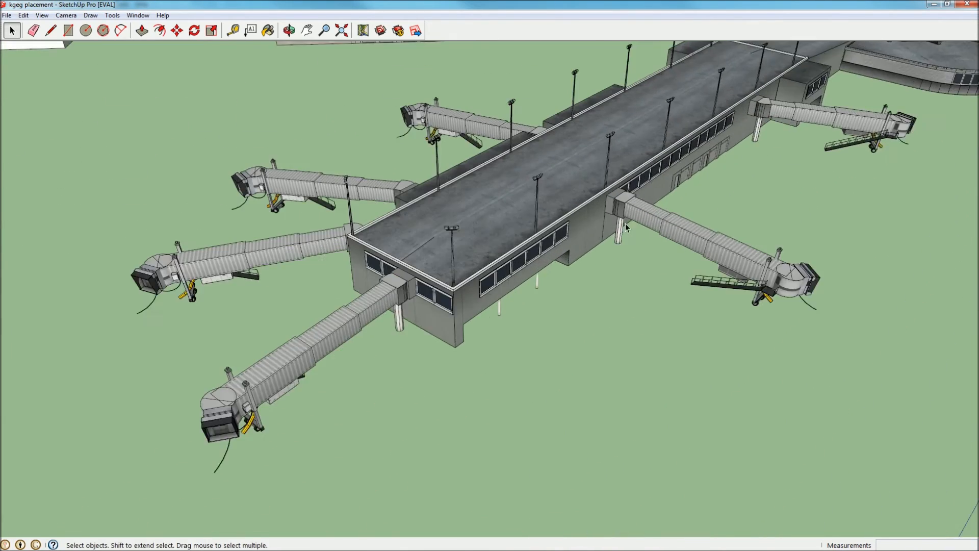
middle_drag(595, 221, 496, 209)
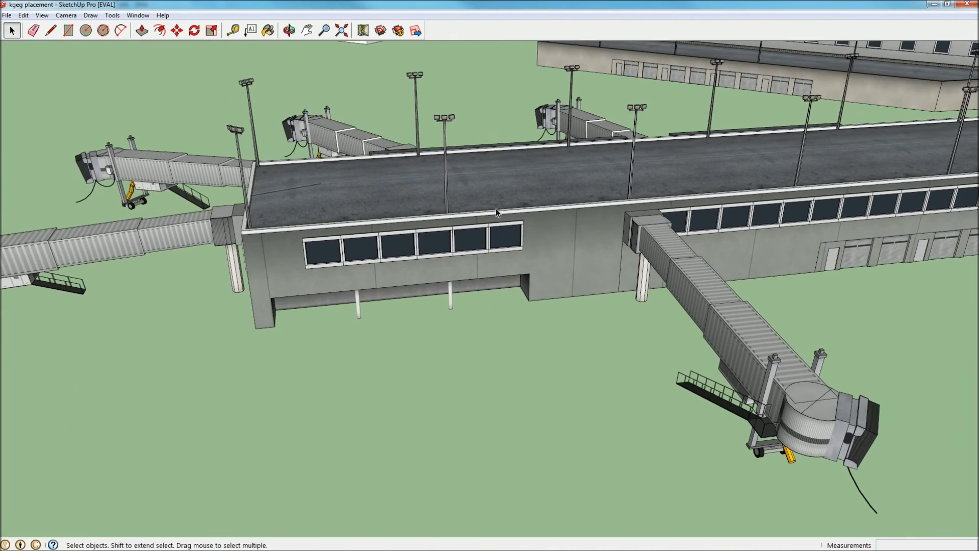
middle_drag(520, 230, 580, 168)
scroll(581, 174, down, 8)
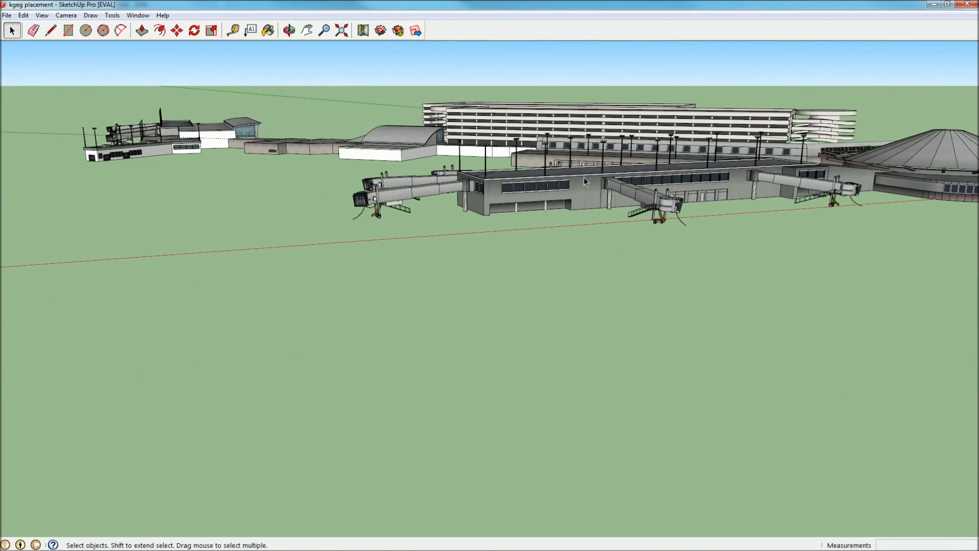
- Examine the window row and ground-level garage doors along the concourse's long side wall
middle_drag(584, 179, 476, 160)
scroll(559, 179, up, 6)
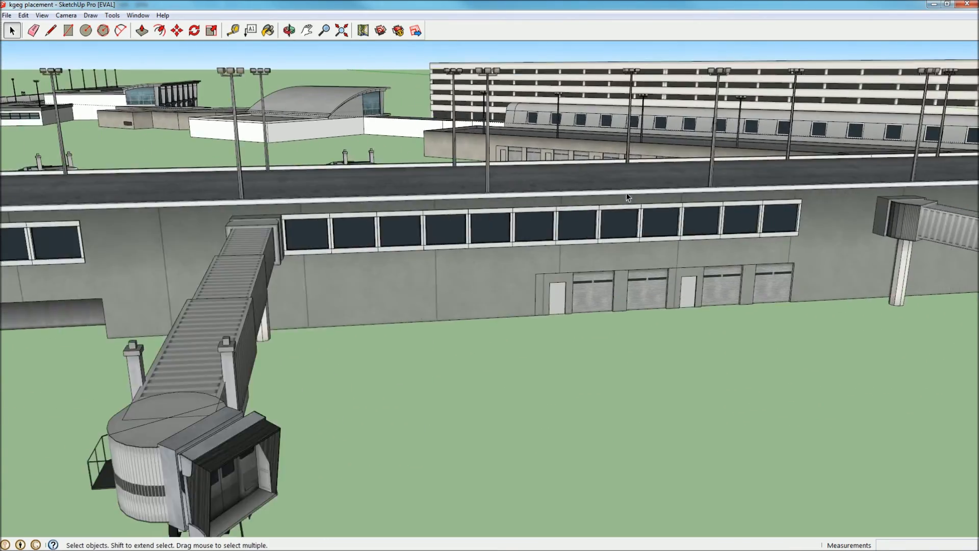
middle_drag(623, 250, 507, 262)
scroll(507, 262, down, 8)
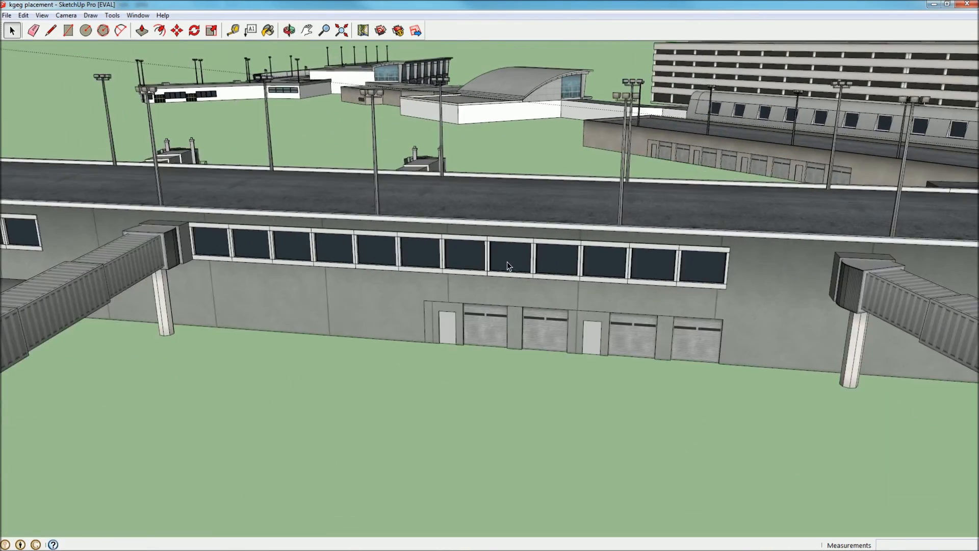
scroll(510, 256, down, 3)
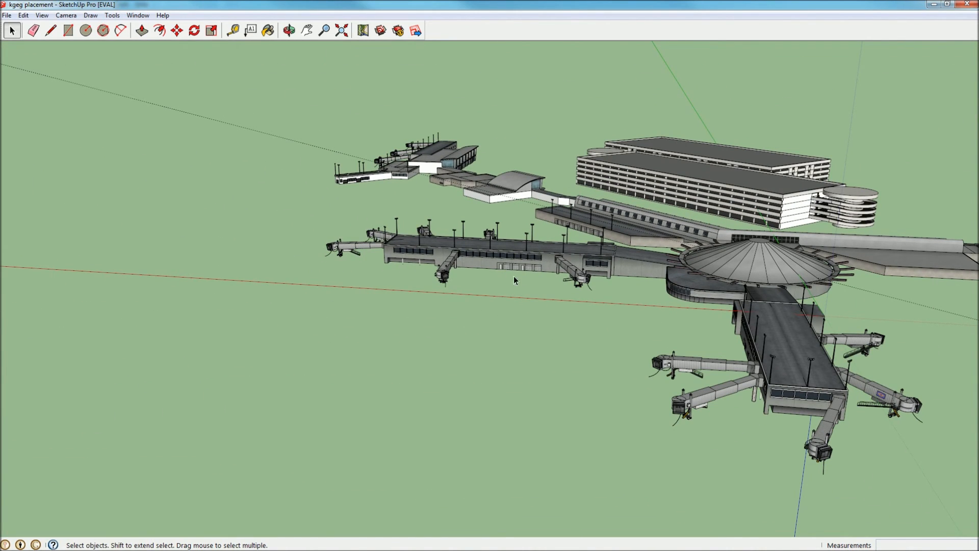
middle_drag(564, 273, 521, 247)
scroll(521, 246, up, 6)
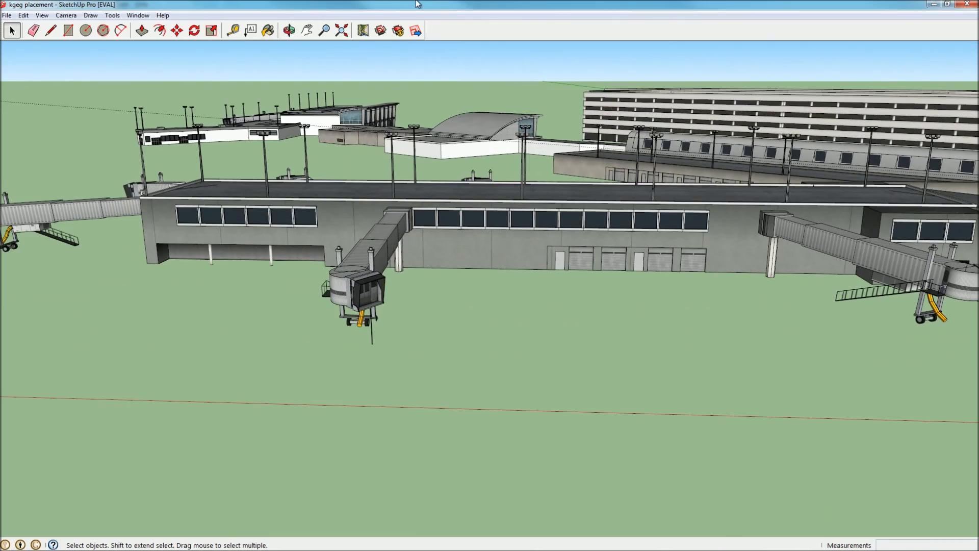
middle_drag(573, 240, 737, 340)
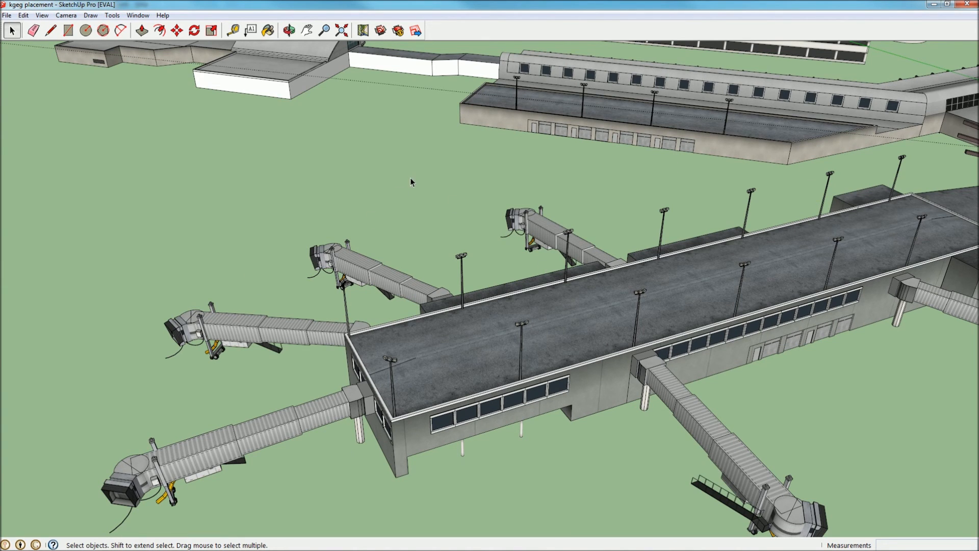
- View the whole terminal model from above, including both concourses, the rotunda and the parking garage
middle_drag(411, 182, 557, 241)
scroll(533, 239, down, 10)
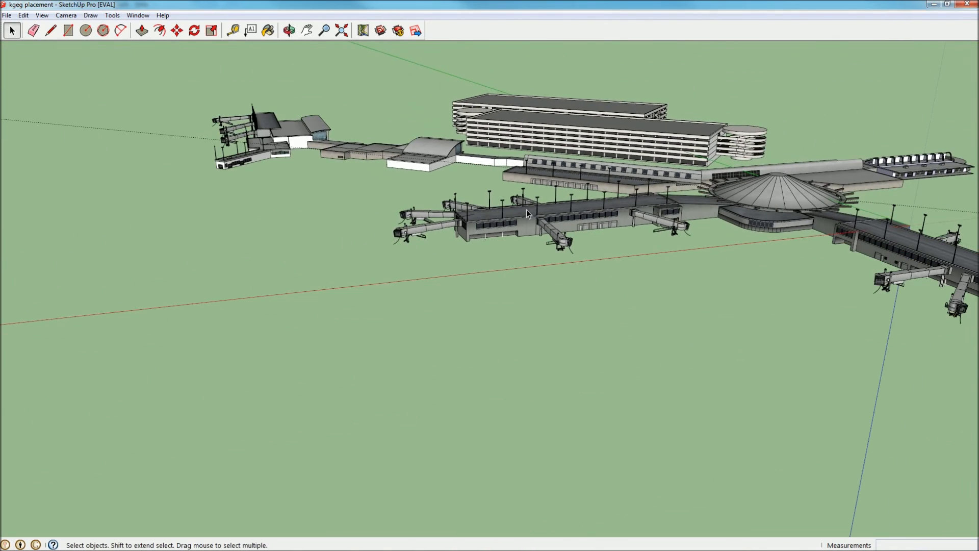
scroll(520, 204, down, 1)
middle_drag(520, 204, 485, 247)
scroll(567, 272, up, 8)
scroll(626, 278, down, 4)
scroll(626, 281, down, 6)
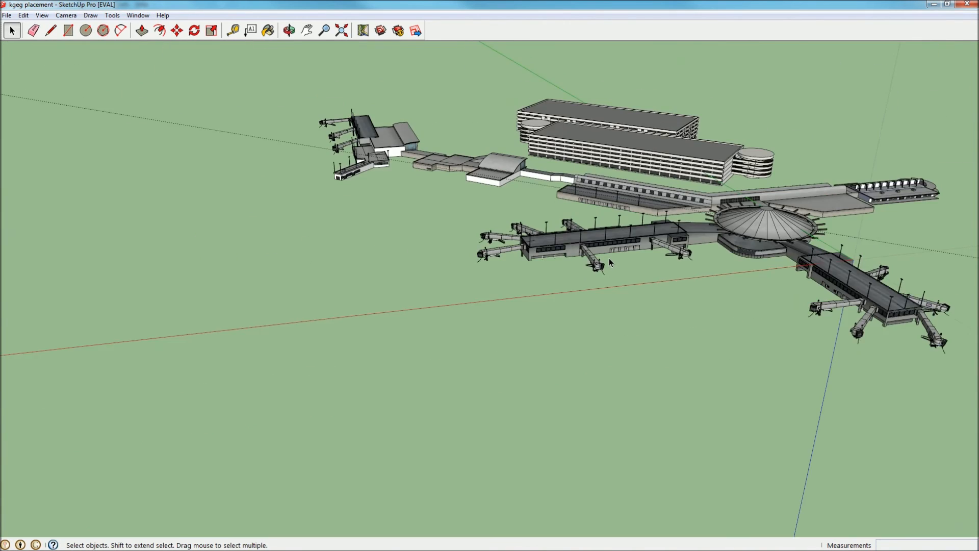
scroll(609, 258, up, 4)
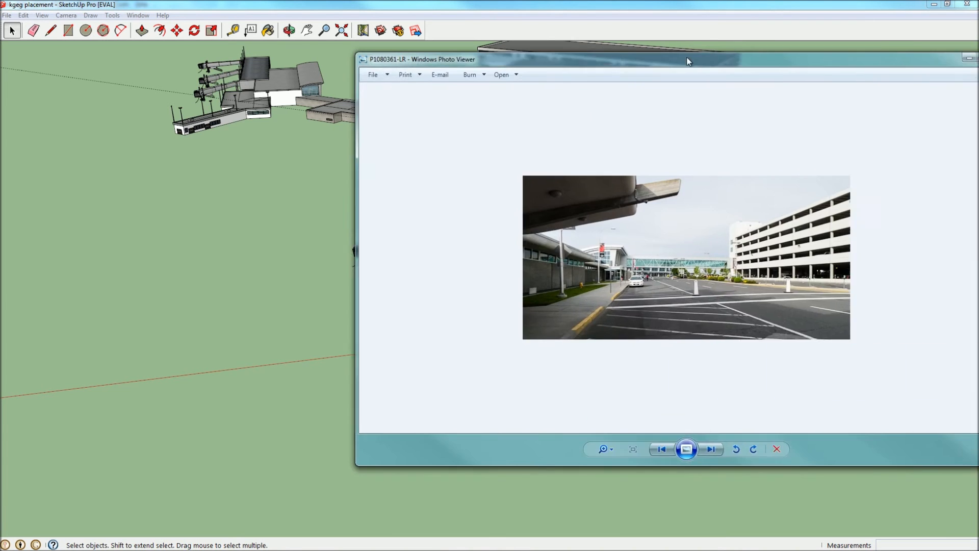
- Move the photo P1080361-LR over the SketchUp model and examine its skybridge and parking garage
drag(686, 57, 521, 54)
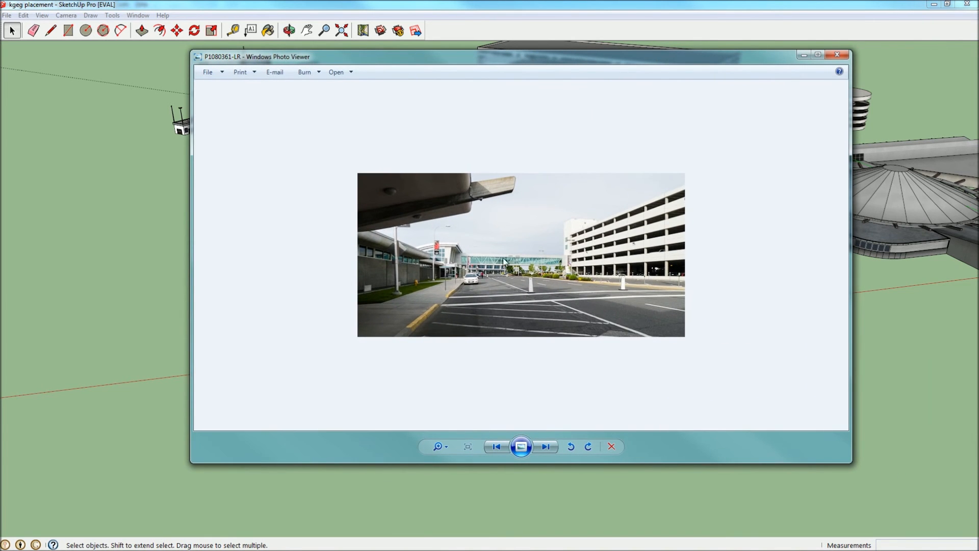
scroll(503, 258, up, 3)
drag(731, 299, 371, 375)
scroll(437, 284, down, 5)
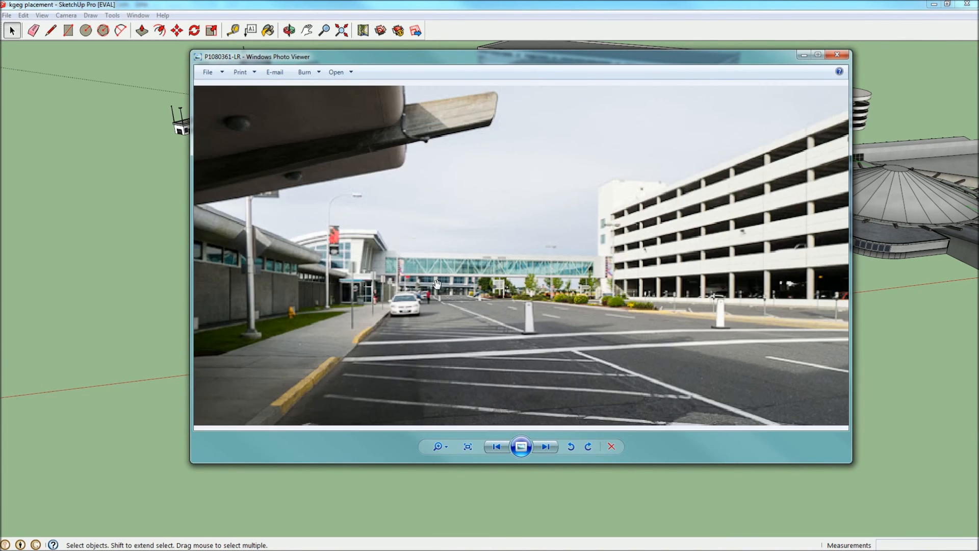
scroll(444, 248, up, 1)
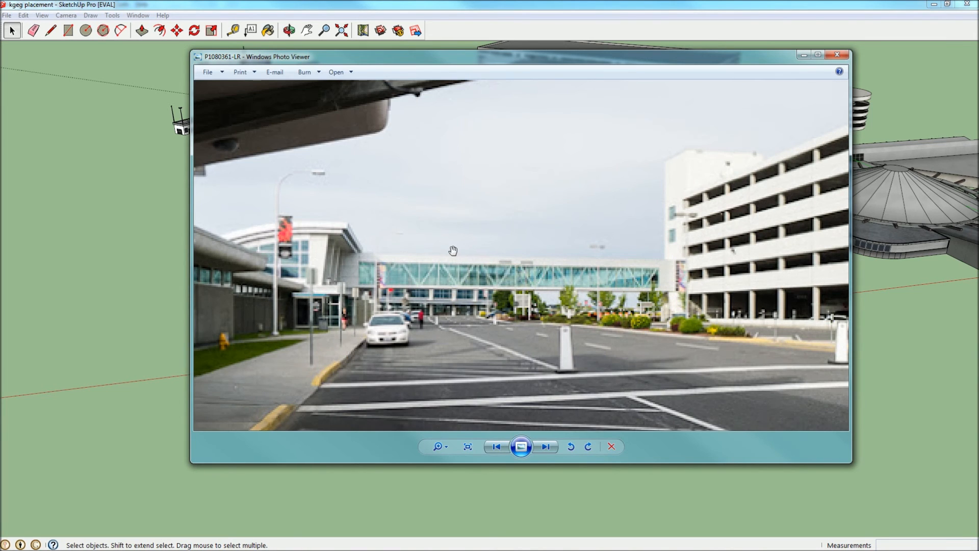
drag(669, 274, 466, 292)
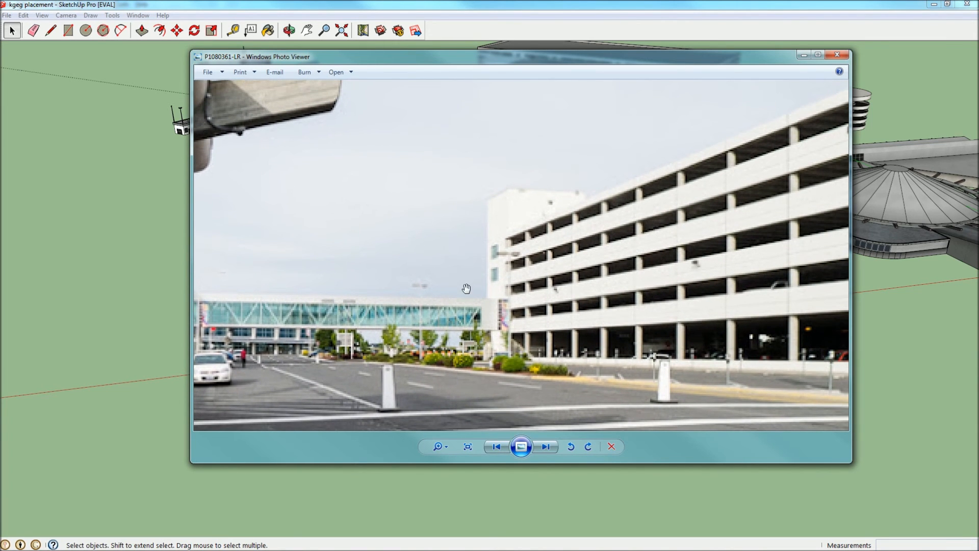
- Examine the parking garage's ground-floor columns and openings up close in the photo and return to the full picture
scroll(611, 281, up, 5)
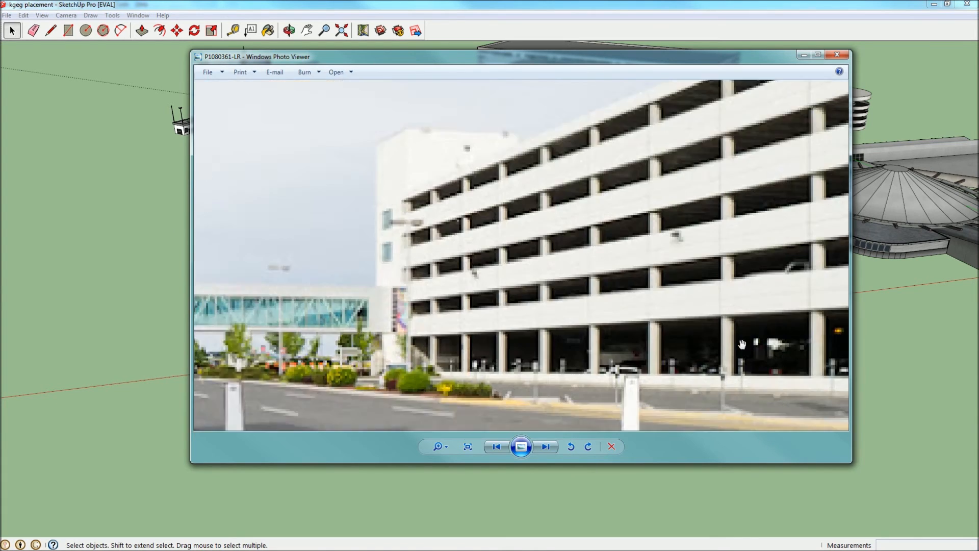
scroll(561, 296, down, 3)
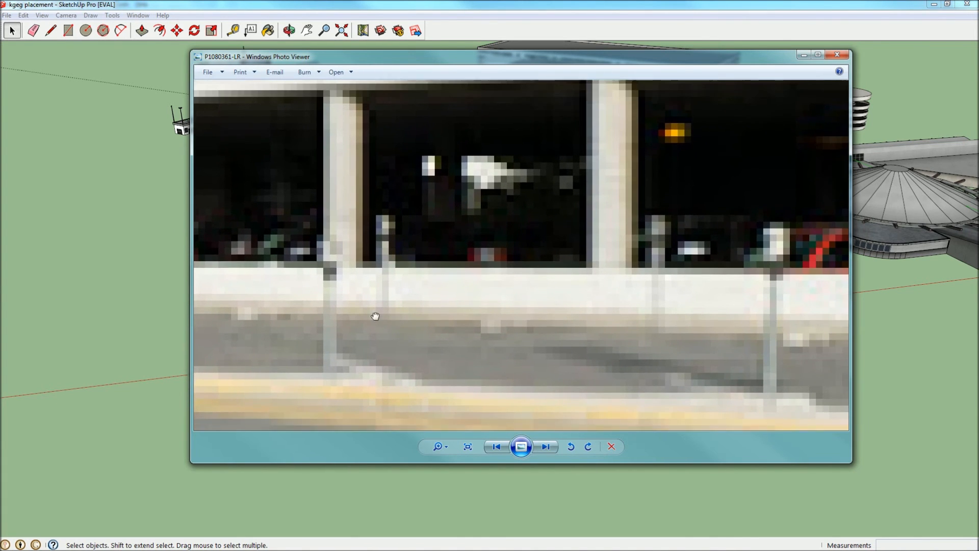
scroll(432, 303, down, 2)
scroll(432, 299, down, 3)
drag(599, 281, 754, 282)
scroll(662, 285, up, 3)
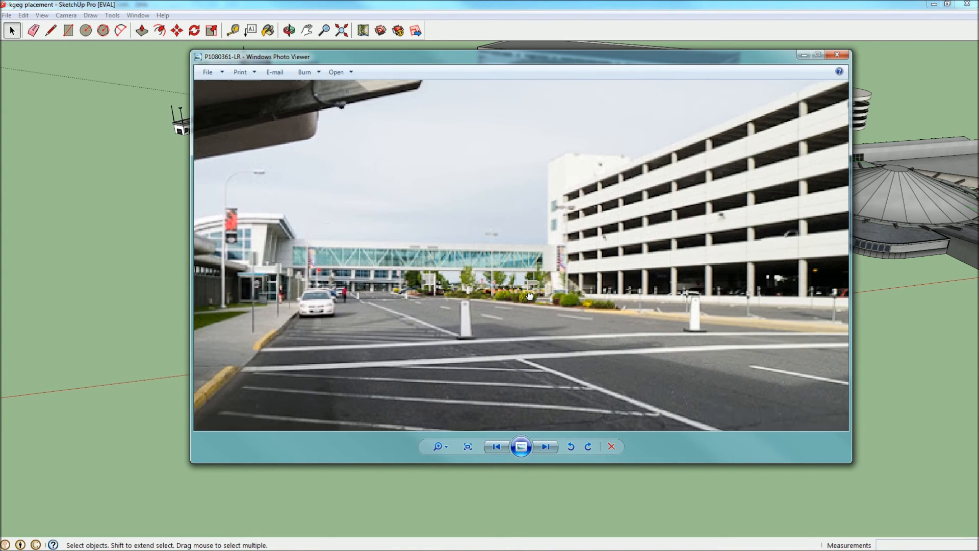
scroll(612, 306, up, 3)
scroll(384, 316, up, 3)
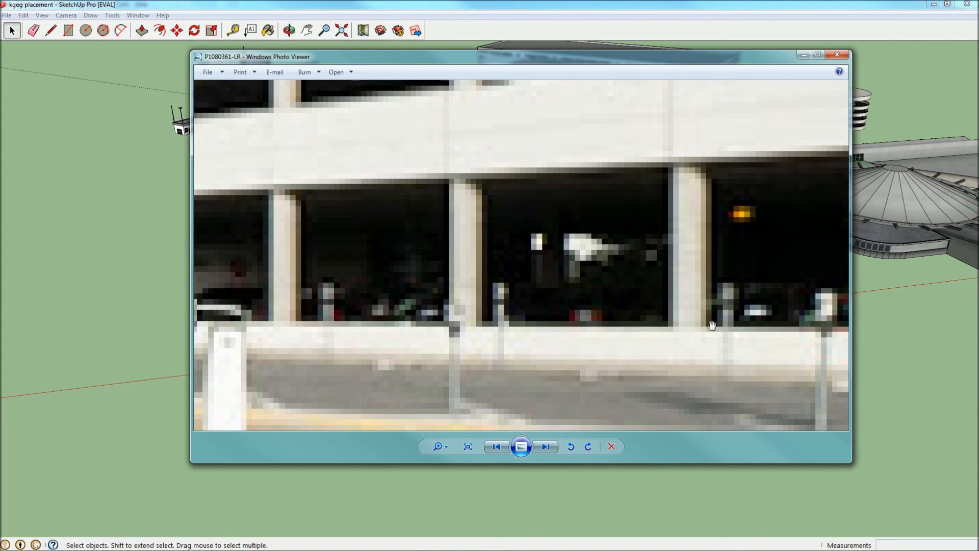
scroll(667, 313, down, 4)
scroll(667, 313, down, 2)
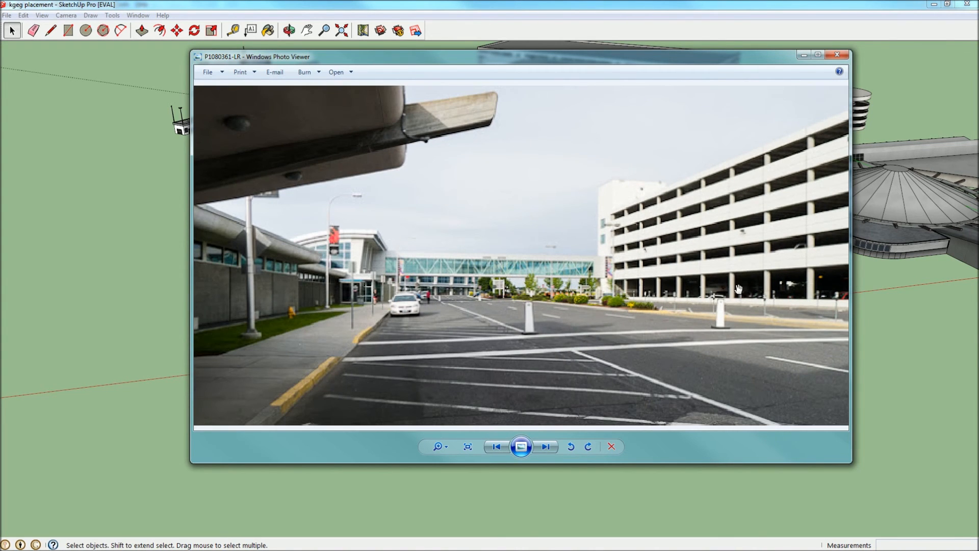
- Examine the parking garage's ground-floor columns and the terminal's curbside entrance up close in the photo
scroll(732, 283, up, 5)
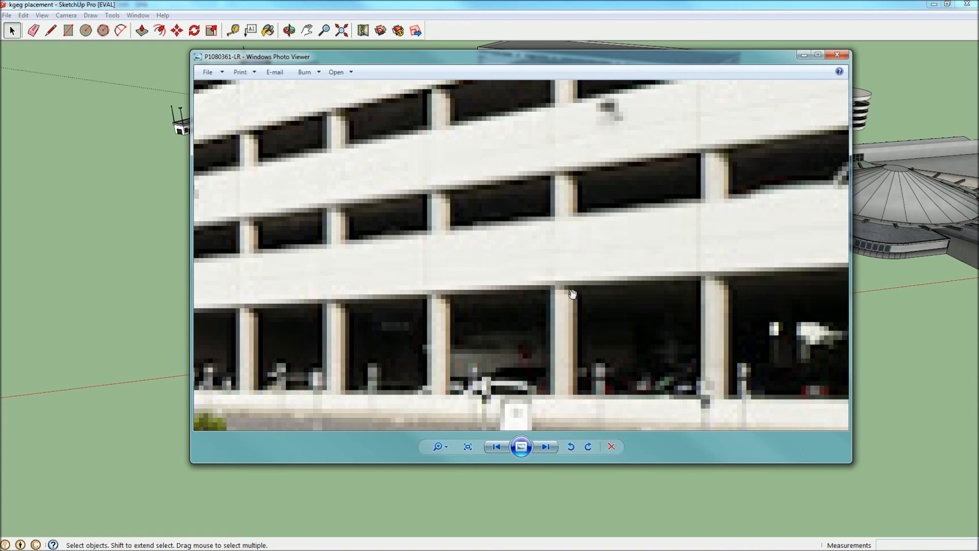
scroll(789, 273, down, 5)
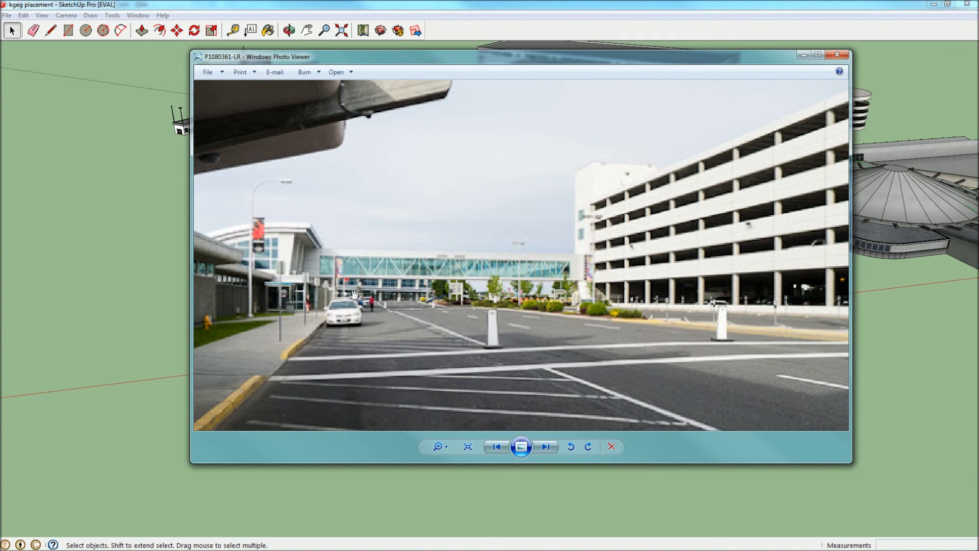
scroll(321, 294, up, 1)
scroll(309, 298, up, 5)
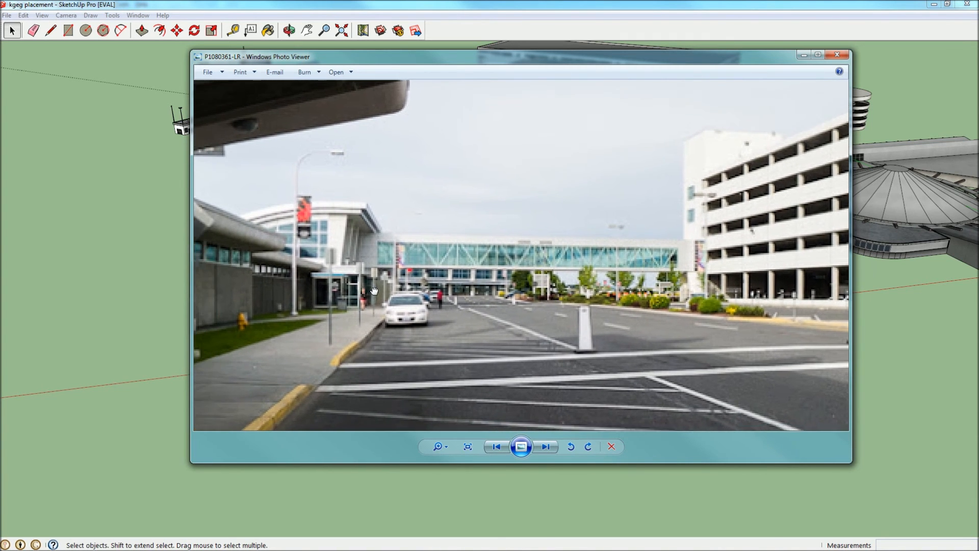
scroll(510, 293, down, 5)
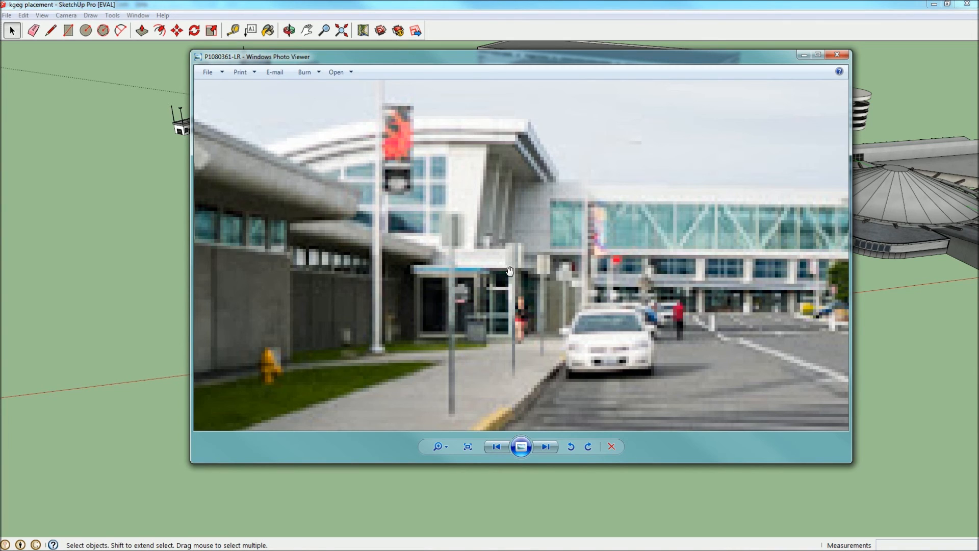
drag(686, 233, 402, 239)
drag(247, 263, 527, 263)
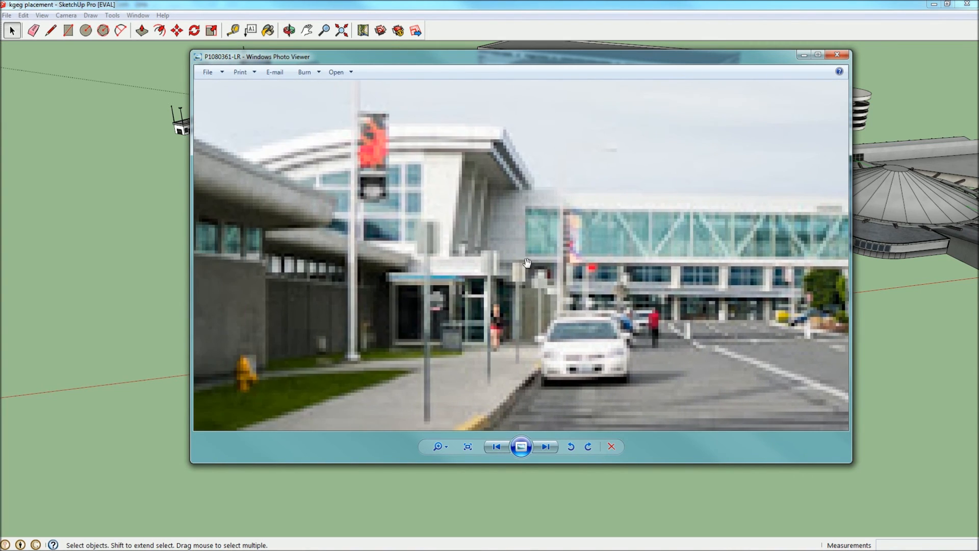
scroll(527, 255, up, 5)
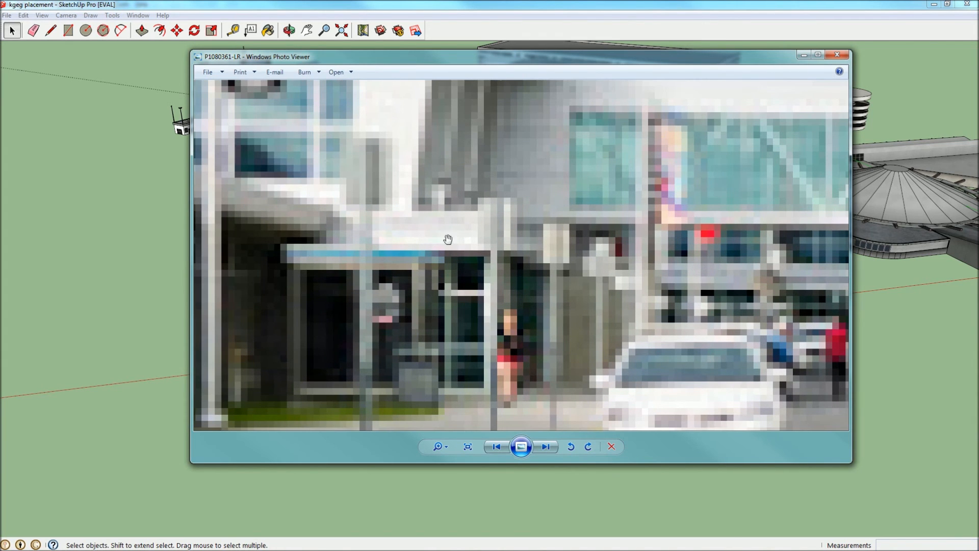
- Follow the glazed skybridge across the photo to where it meets the parking garage
drag(637, 222, 65, 290)
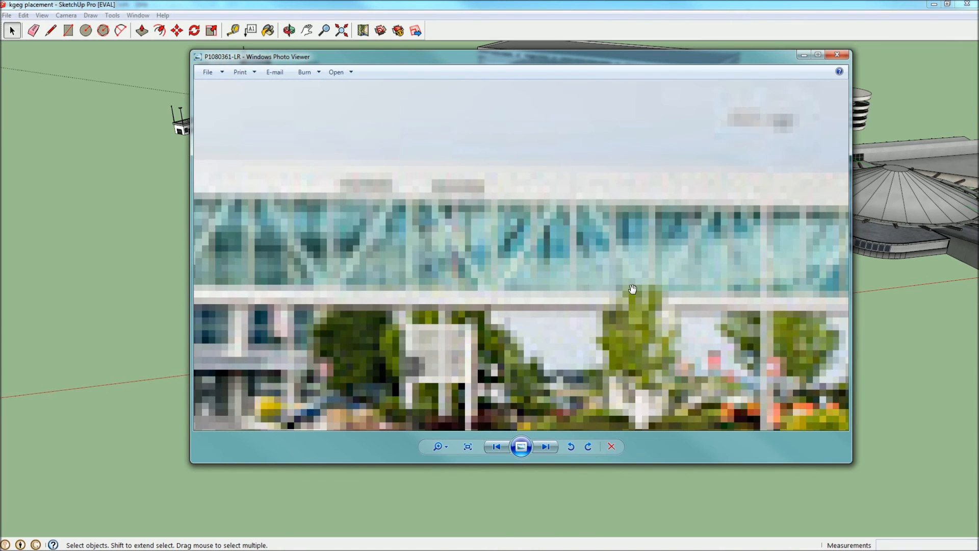
drag(632, 290, 446, 264)
drag(671, 255, 557, 276)
scroll(557, 276, down, 2)
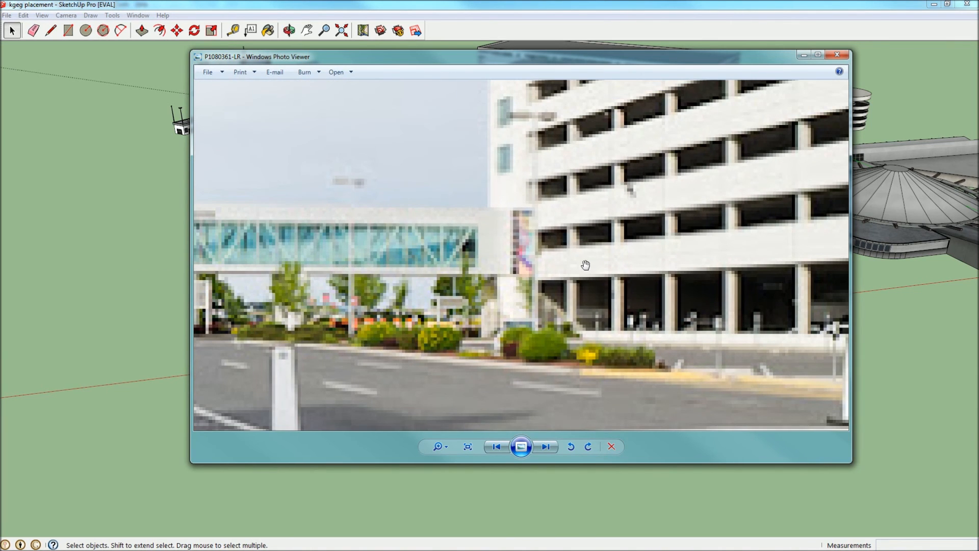
scroll(646, 283, up, 2)
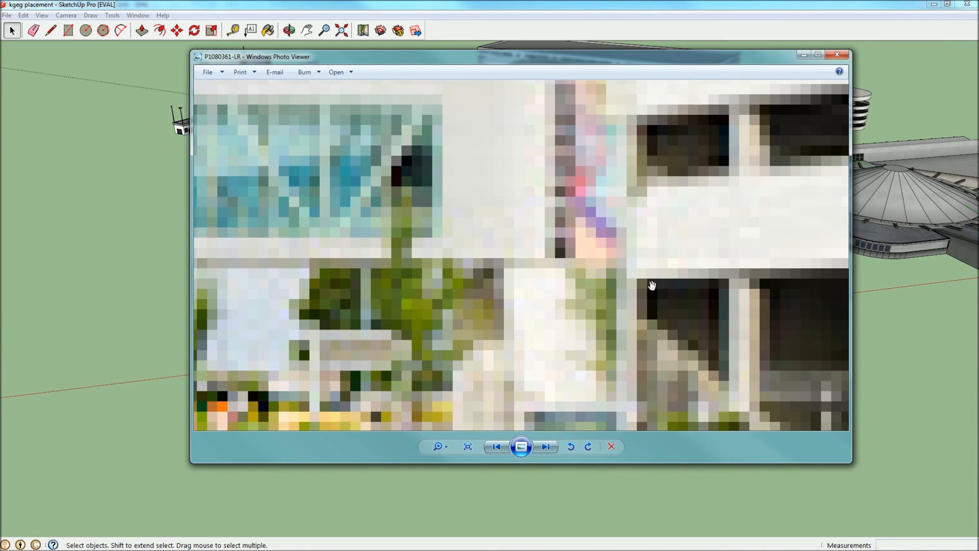
- Examine the garage's ground-floor openings and the upper openings beside the skybridge banner in the photo
scroll(641, 284, up, 3)
drag(582, 403, 490, 342)
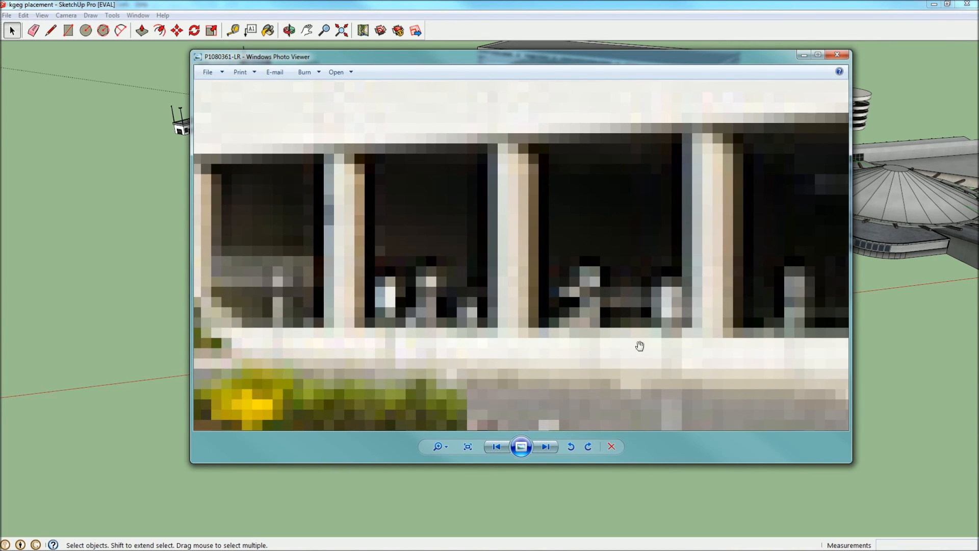
drag(558, 262, 559, 396)
drag(400, 275, 532, 293)
- Uncover the parking garage in the SketchUp model and examine its facade bands and columns up to the building corner
drag(582, 52, 579, 209)
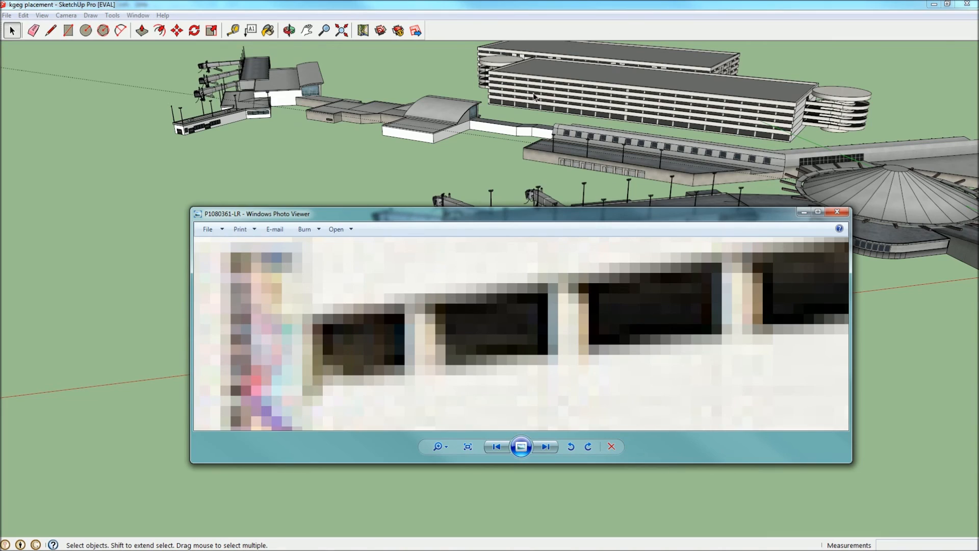
click(693, 88)
scroll(754, 103, up, 10)
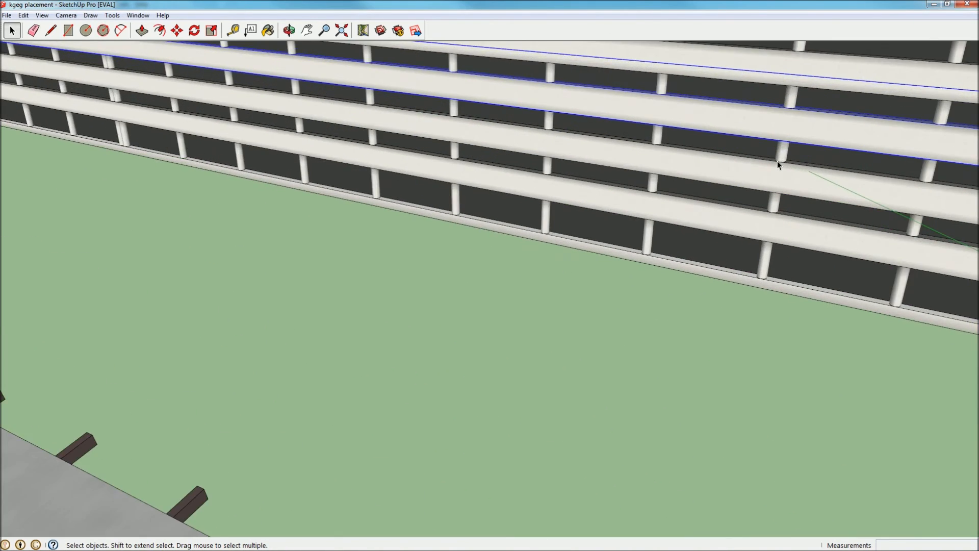
mouse_move(777, 160)
middle_down()
mouse_move(640, 192)
mouse_move(520, 157)
mouse_move(800, 238)
middle_up()
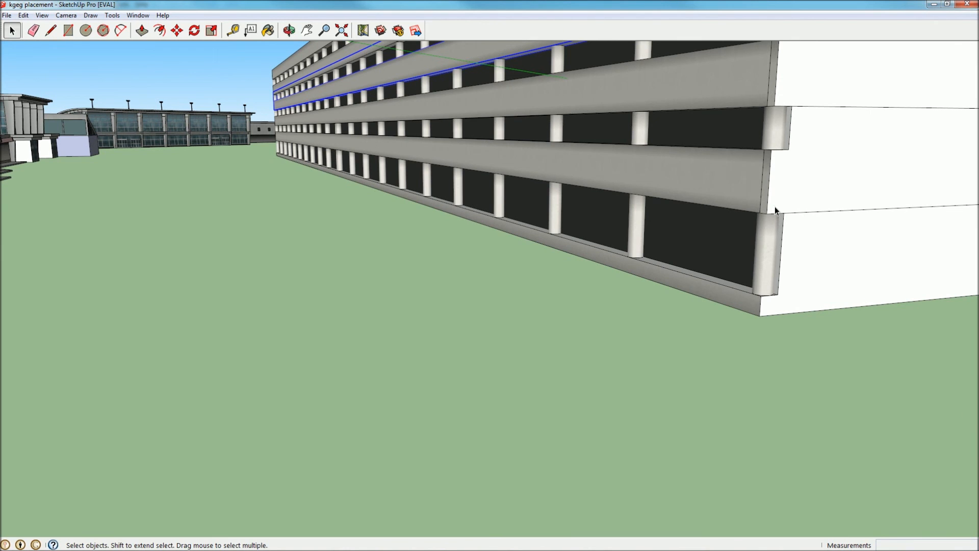
middle_drag(774, 107, 775, 153)
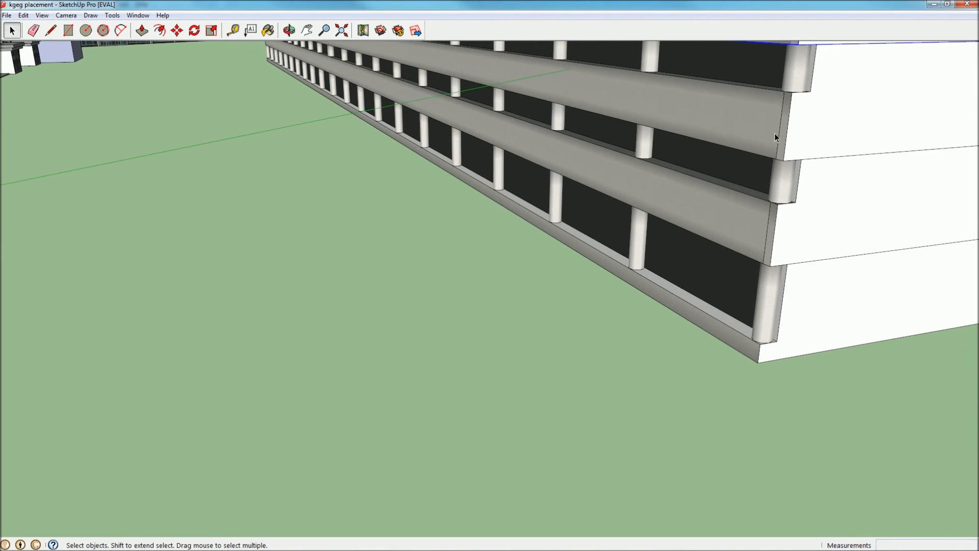
scroll(762, 196, down, 8)
scroll(762, 195, down, 8)
middle_drag(762, 196, 851, 203)
middle_drag(582, 142, 592, 135)
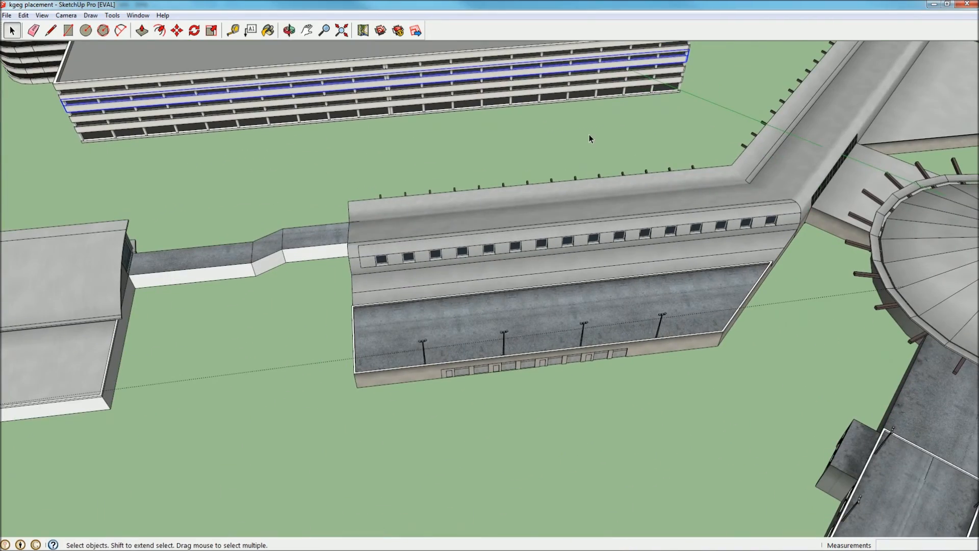
- Examine the columns and ledges at the corners of the garage model up close, then return to the terminal overview
scroll(396, 194, down, 5)
middle_drag(382, 207, 698, 153)
scroll(76, 311, up, 7)
scroll(239, 340, up, 5)
scroll(239, 341, up, 5)
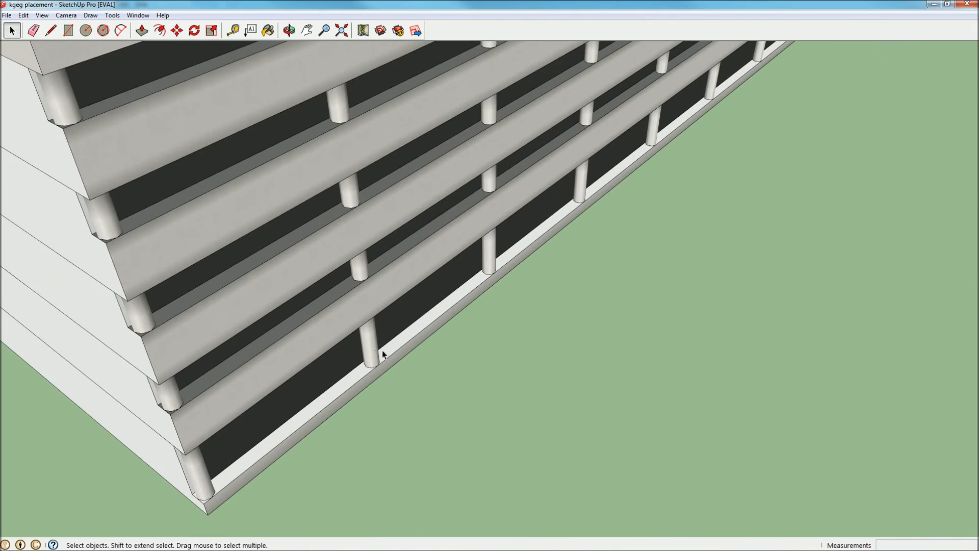
scroll(378, 350, up, 4)
mouse_move(485, 359)
middle_down()
mouse_move(278, 334)
mouse_move(398, 181)
middle_up()
scroll(460, 185, down, 8)
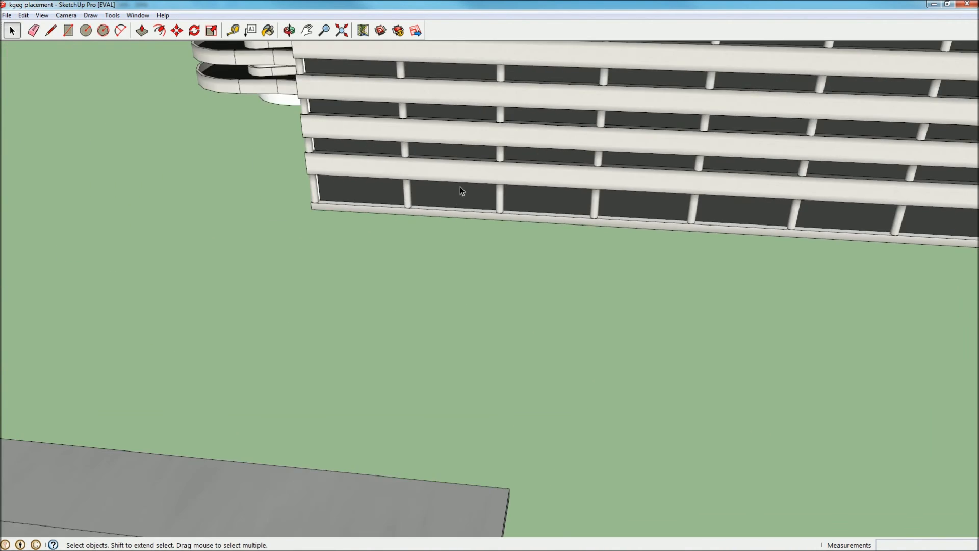
middle_drag(463, 188, 635, 205)
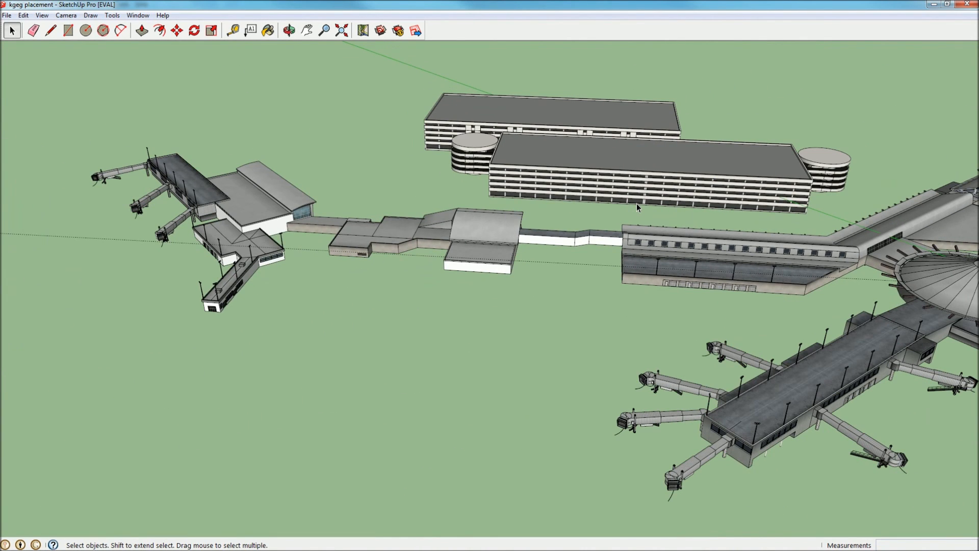
- View the terminal model from the smaller concourse's end and examine the cab of its nearest jet bridge
scroll(705, 105, up, 5)
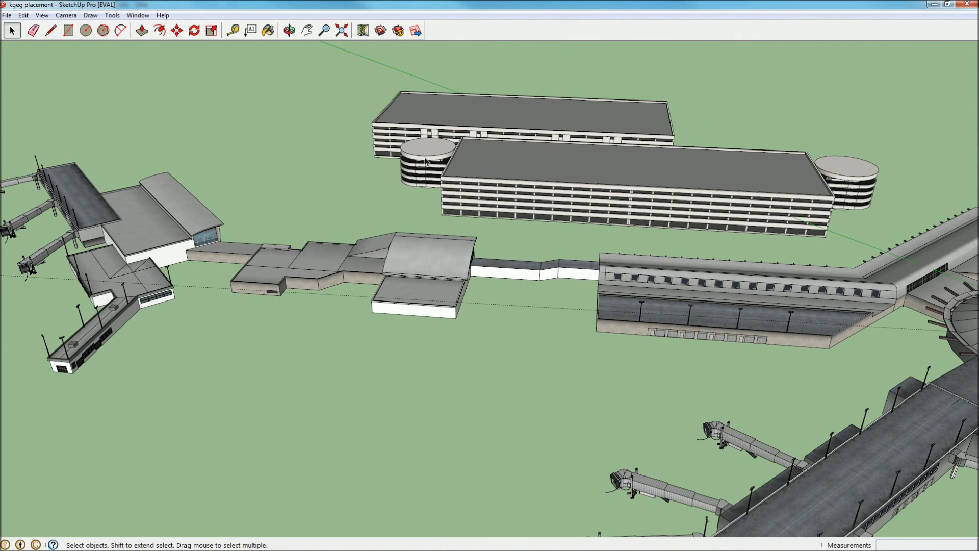
middle_drag(372, 192, 525, 236)
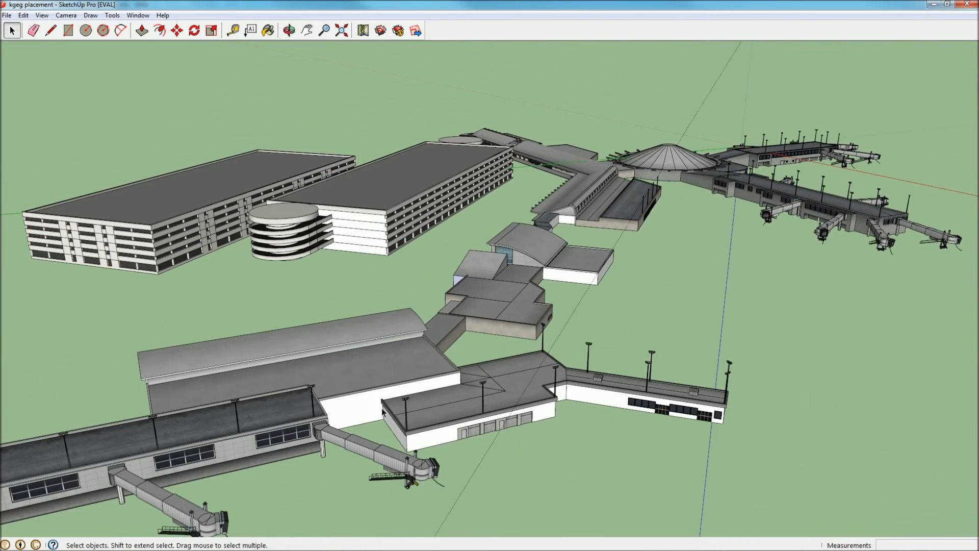
scroll(382, 408, up, 5)
middle_drag(382, 400, 358, 280)
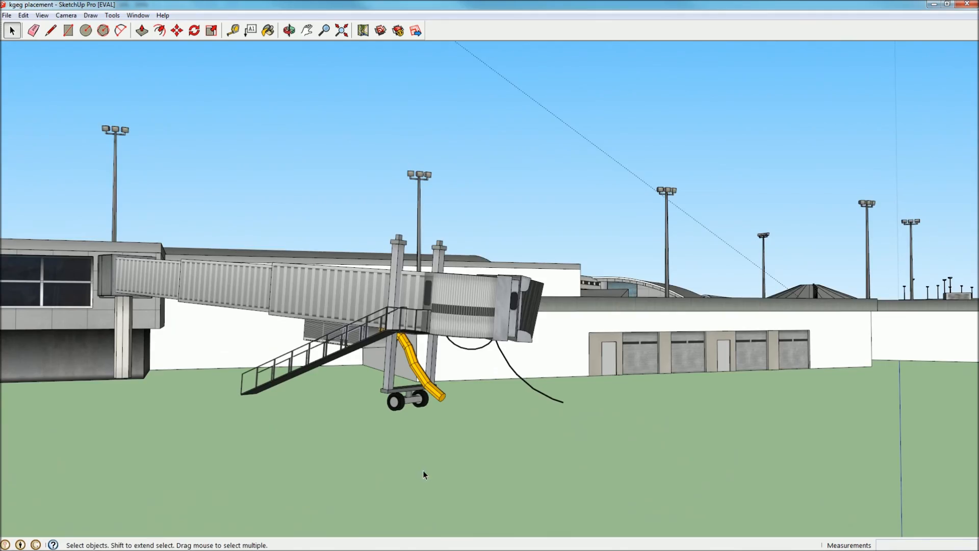
scroll(495, 268, up, 8)
scroll(561, 320, down, 3)
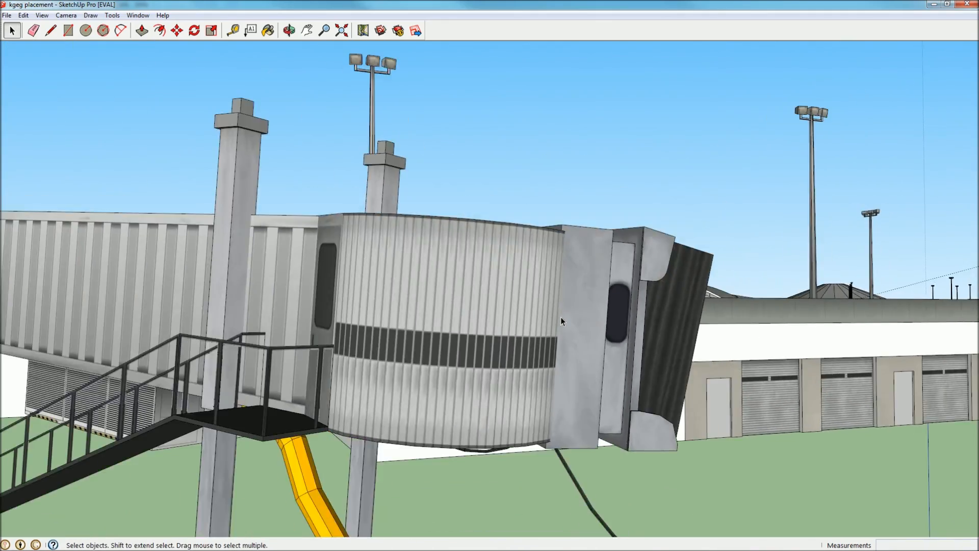
- Examine the jet bridge's side, including its stairs, yellow slide, wheels and corrugated tunnel sections
scroll(561, 316, down, 5)
drag(423, 368, 419, 298)
key(space)
scroll(419, 299, up, 5)
scroll(419, 299, down, 1)
scroll(419, 300, up, 3)
middle_drag(419, 300, 556, 322)
scroll(555, 321, down, 3)
scroll(540, 321, down, 2)
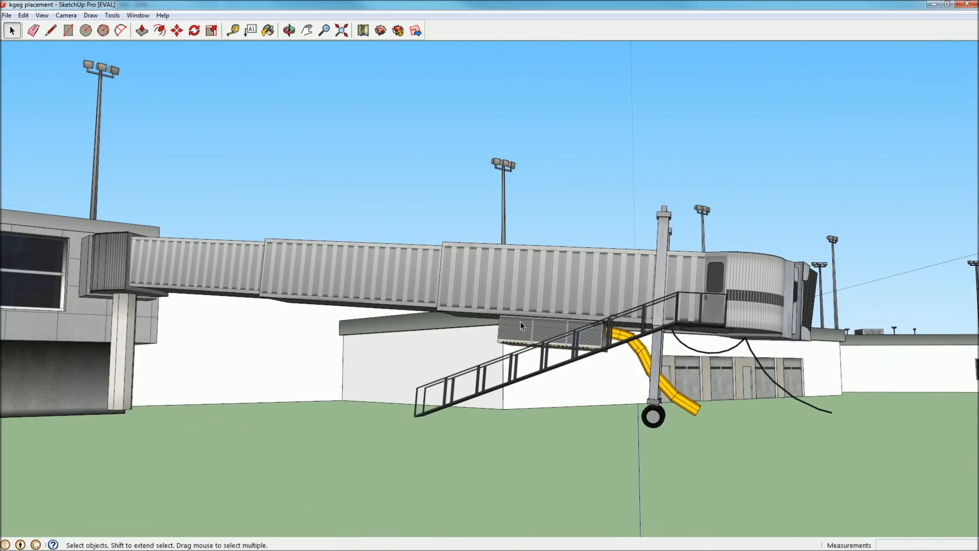
- View the jet bridge from above and the concourse roofs, light poles and garages around it
middle_drag(441, 289, 136, 415)
scroll(258, 299, up, 4)
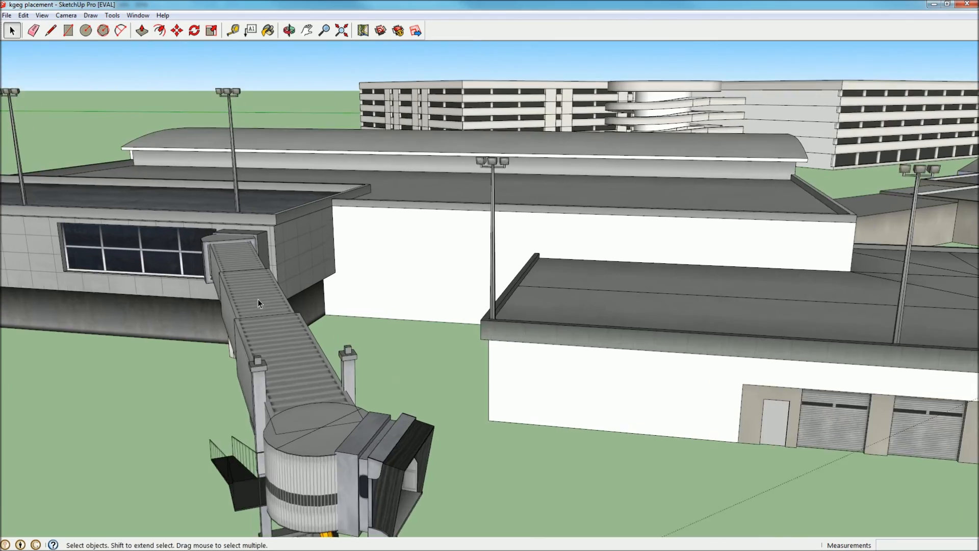
middle_drag(263, 349, 332, 367)
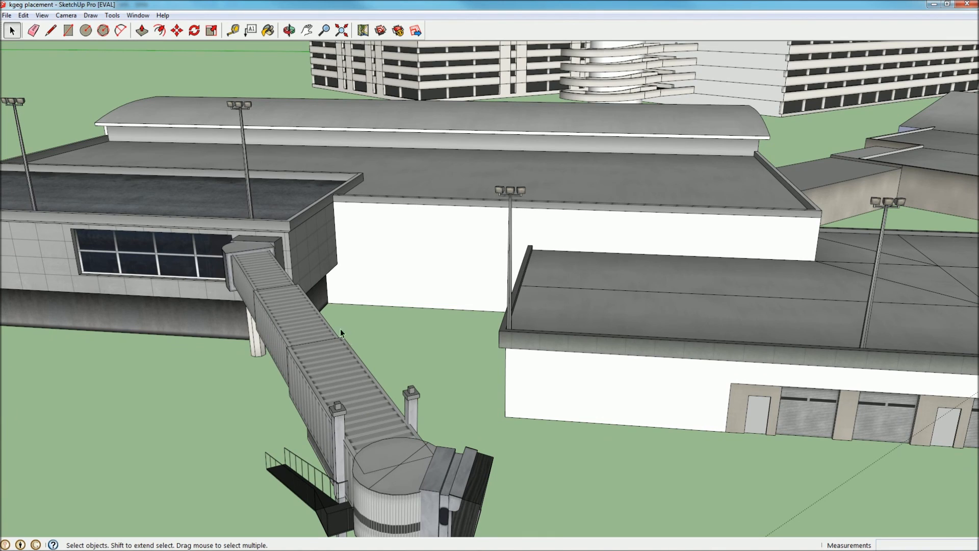
scroll(396, 450, down, 10)
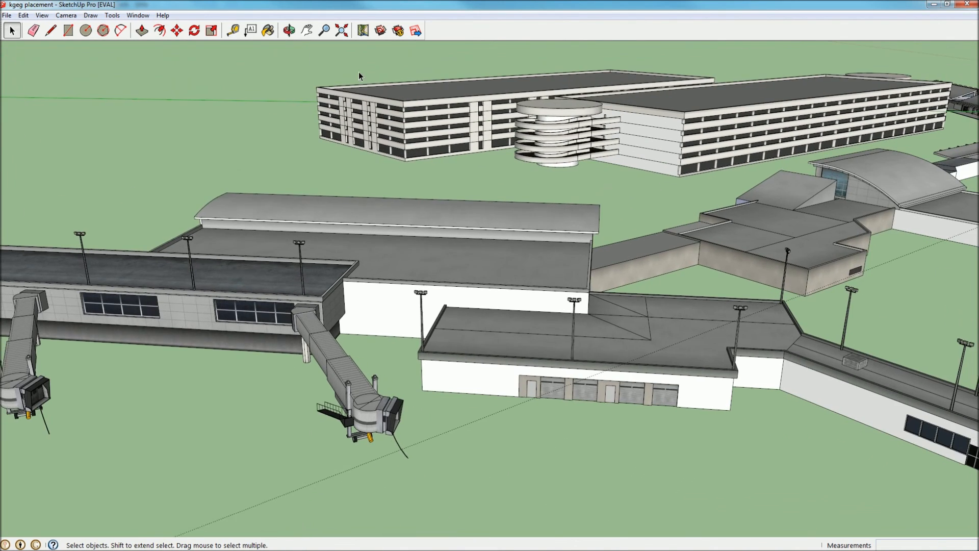
scroll(399, 163, down, 4)
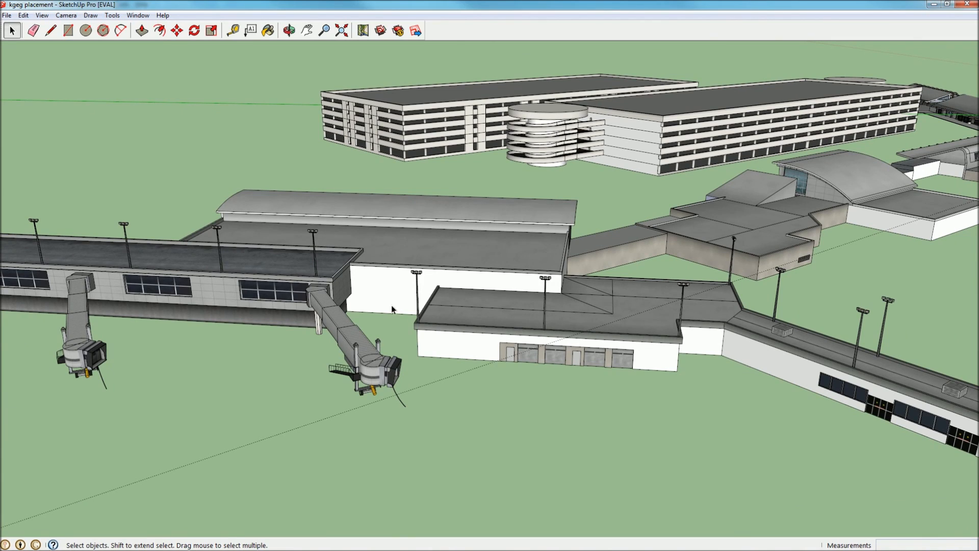
- Examine the row of jet bridges along the concourse from the apron side
middle_drag(367, 348, 48, 389)
scroll(293, 240, up, 6)
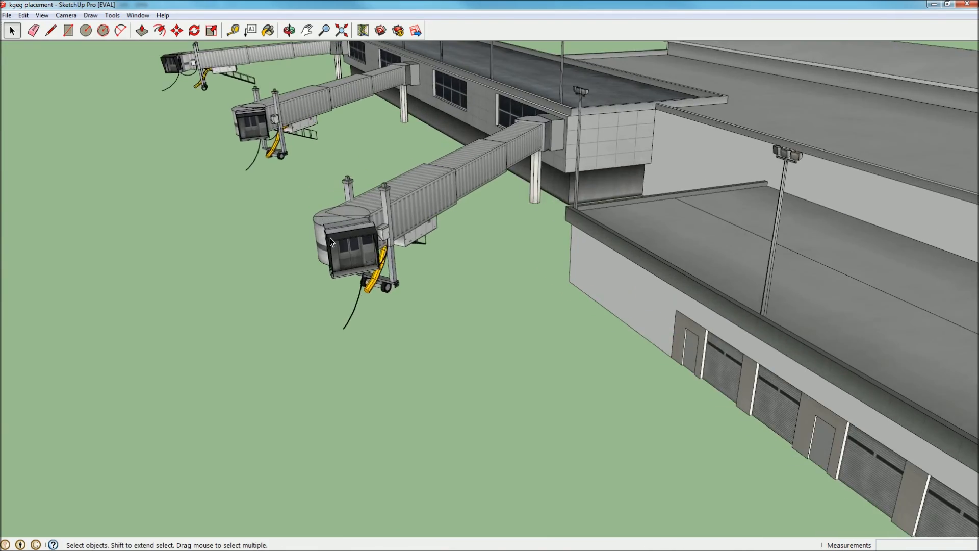
scroll(329, 237, down, 6)
middle_drag(492, 257, 375, 341)
scroll(205, 346, up, 5)
scroll(229, 352, up, 5)
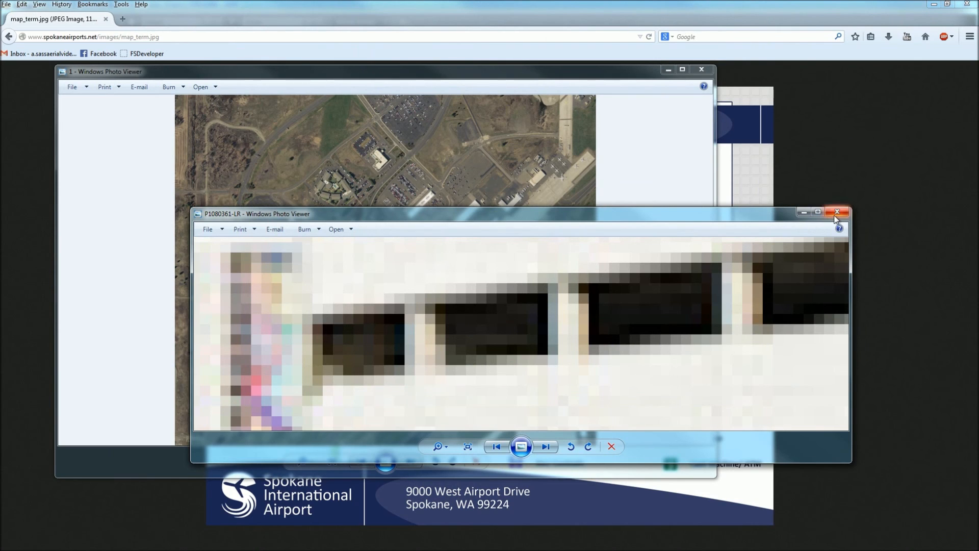
- Close the photo P1080361-LR and clear the aerial image away from the terminal map
click(835, 215)
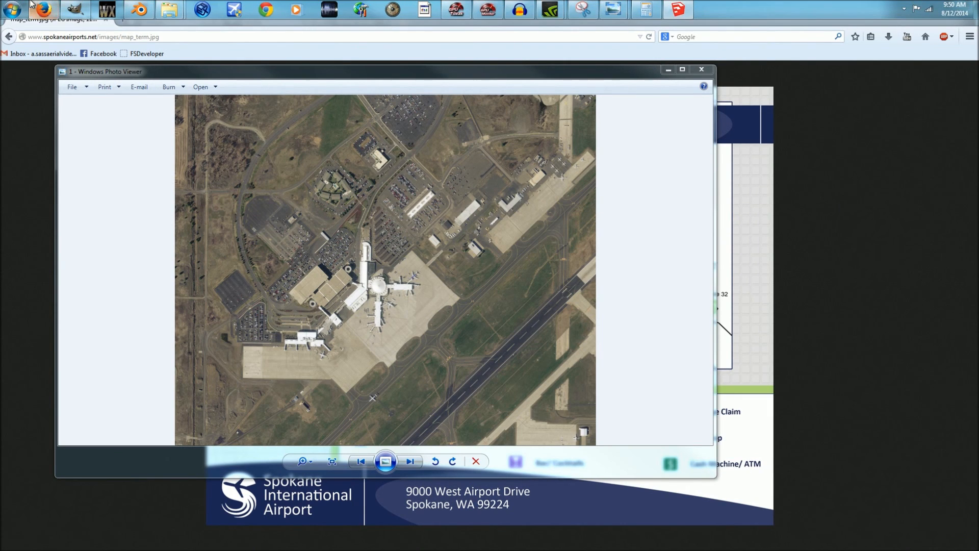
click(31, 5)
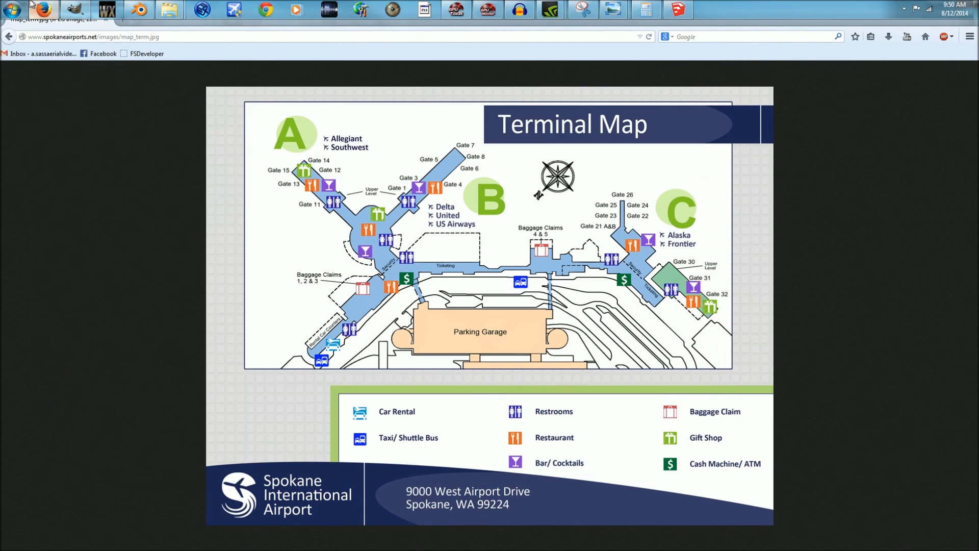
- Switch to Blender and examine the building photo placed as a reference image from several angles
click(139, 9)
middle_drag(454, 274, 433, 287)
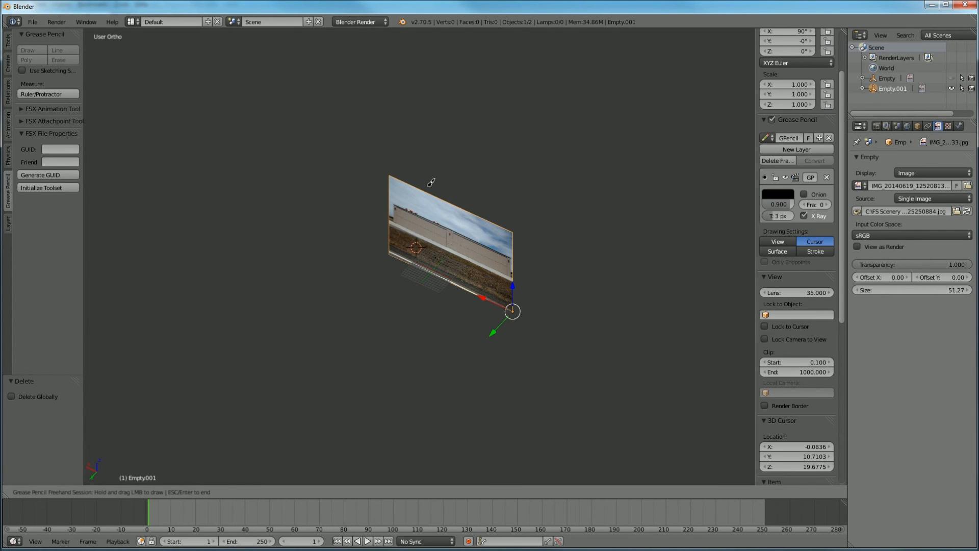
scroll(431, 182, down, 1)
mouse_move(487, 15)
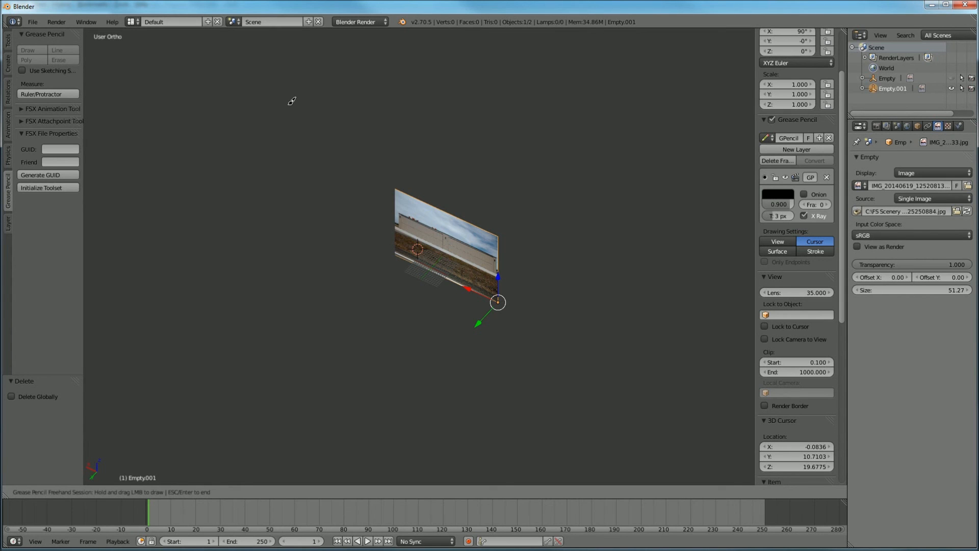
middle_drag(464, 264, 576, 292)
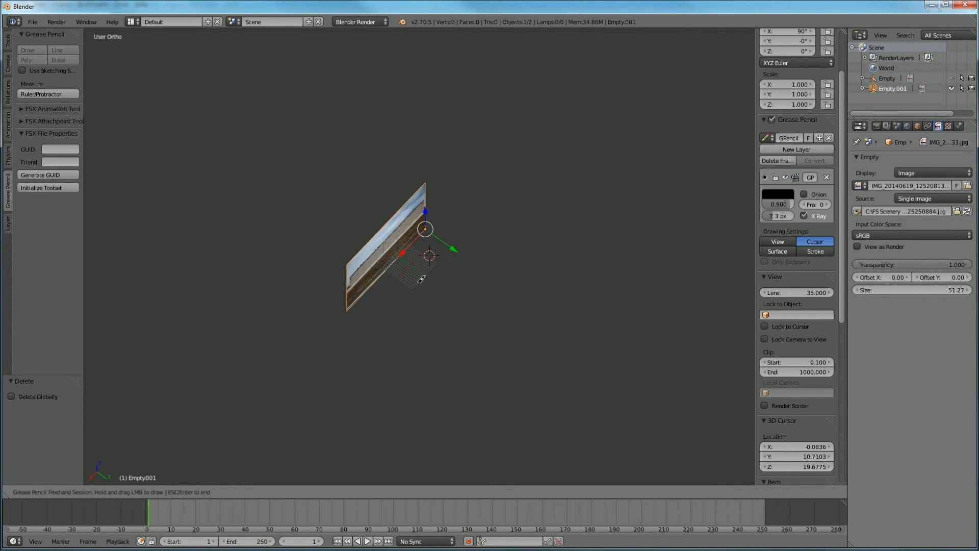
scroll(453, 282, up, 8)
scroll(343, 244, down, 5)
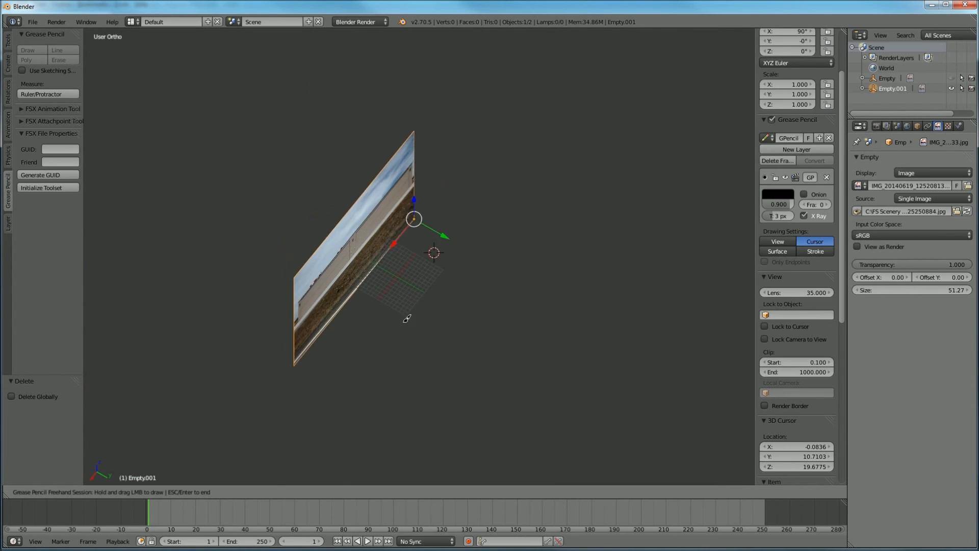